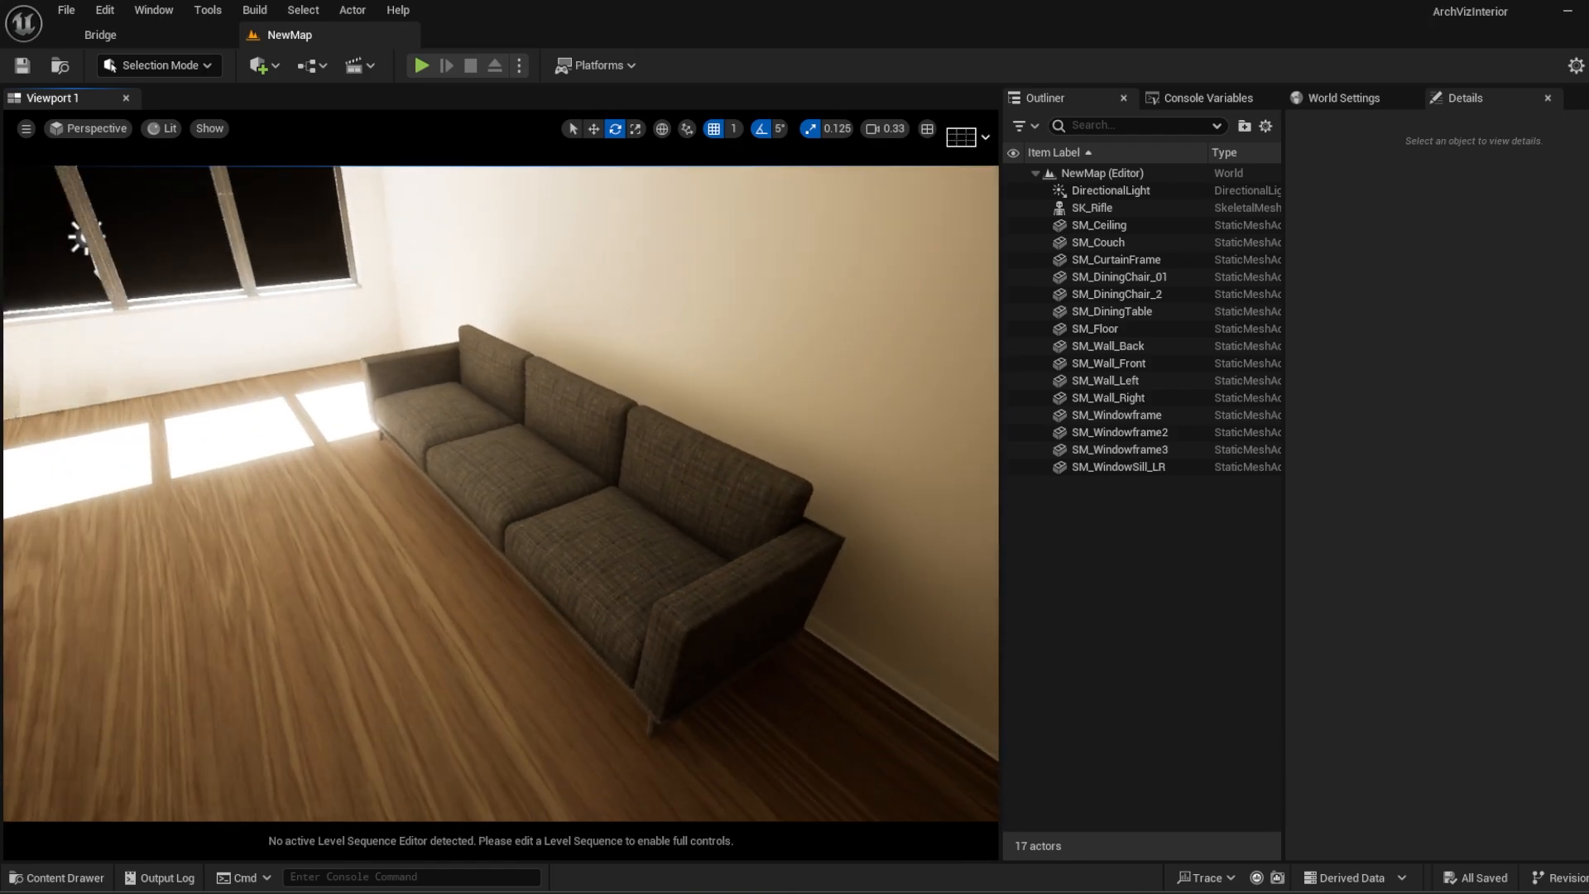
Step: Delete the directional light outside the room's windows
right_click_drag(519, 579, 414, 538)
right_click_drag(499, 493, 909, 434)
key("w")
key("s")
key("w")
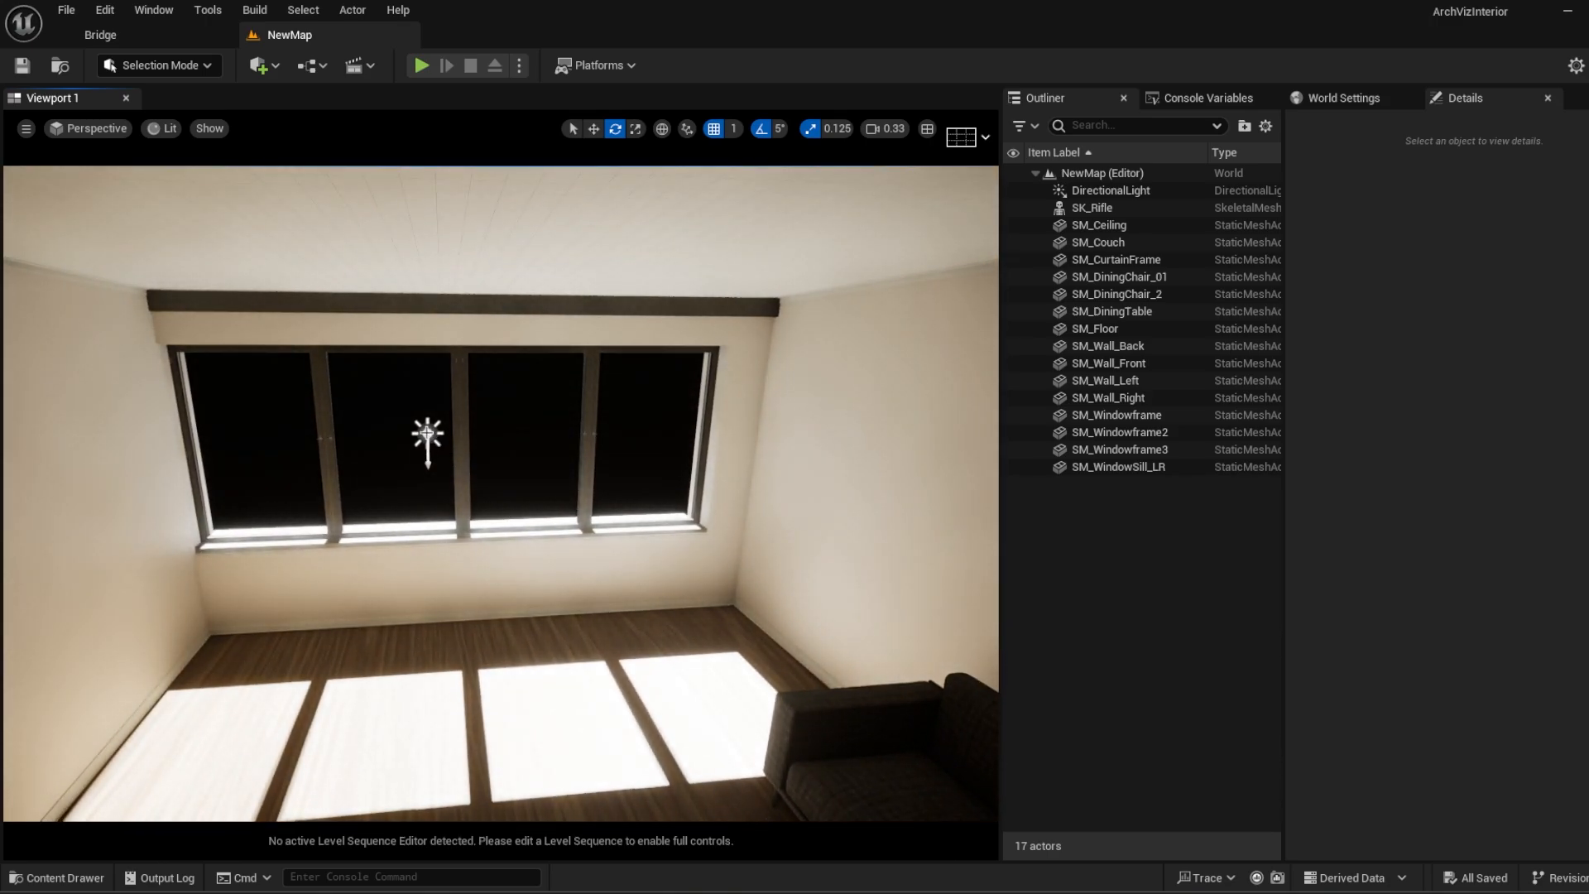
left_click(428, 433)
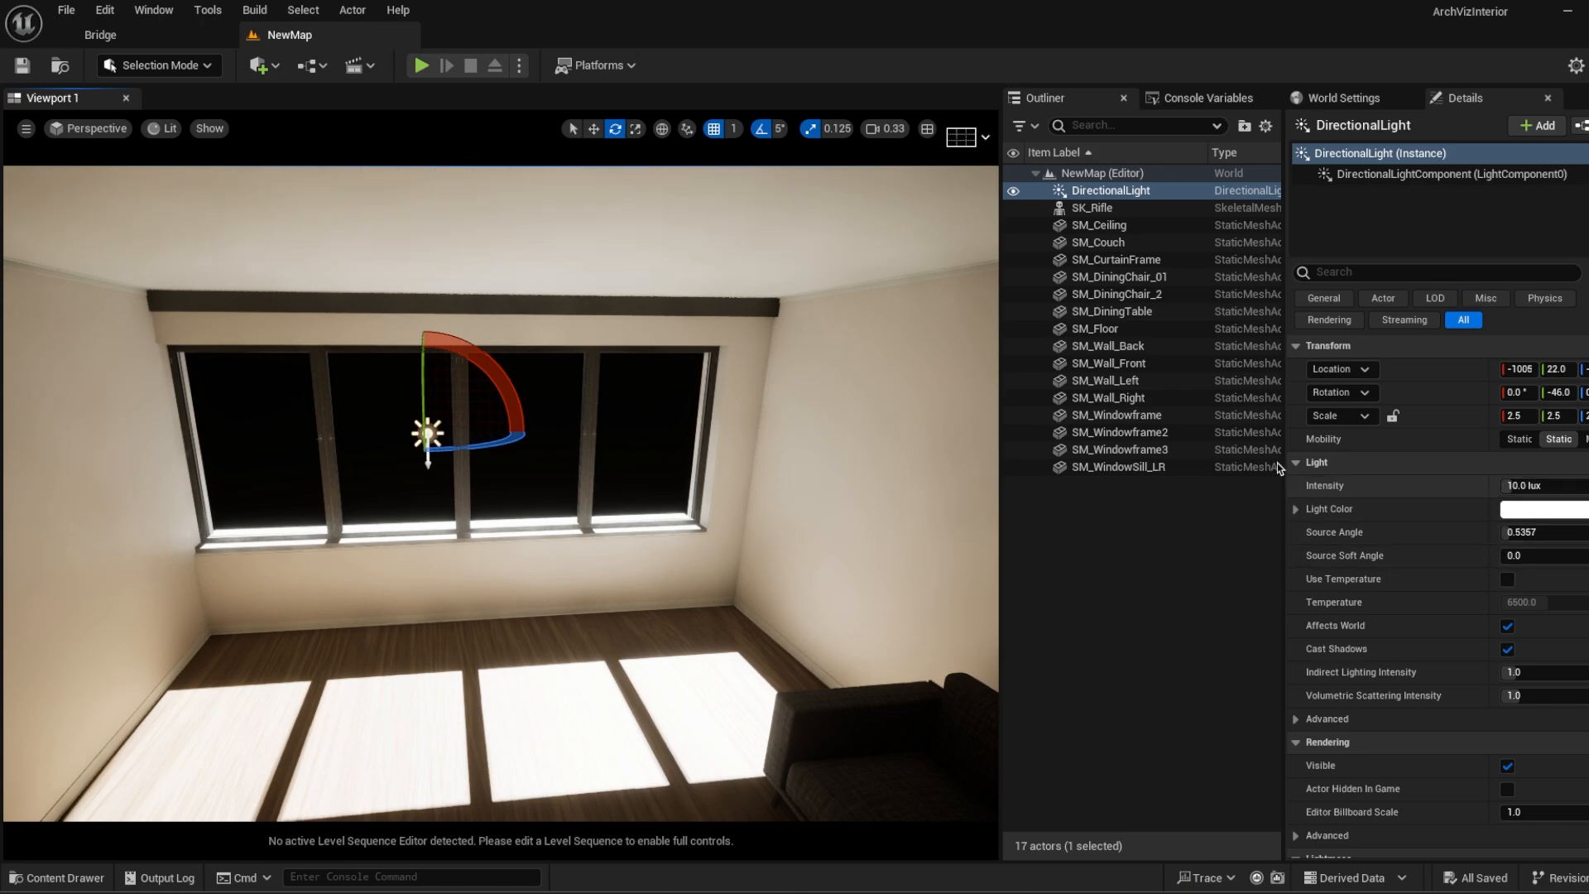
right_click_drag(754, 615, 669, 618)
key("w")
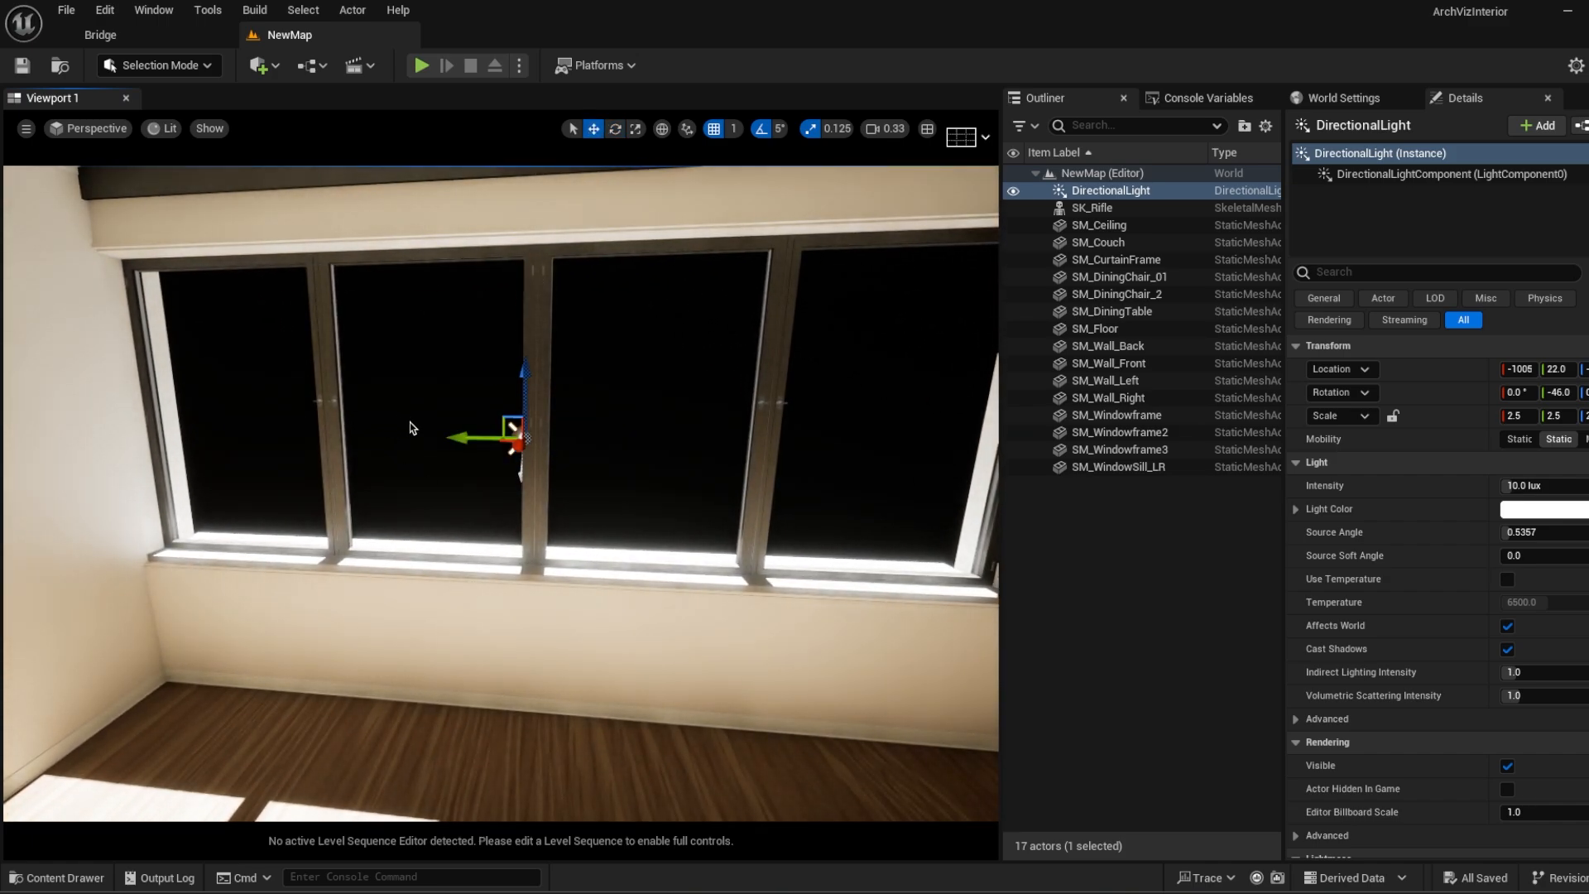
left_click_drag(460, 435, 419, 436)
scroll(654, 554, "down", 5)
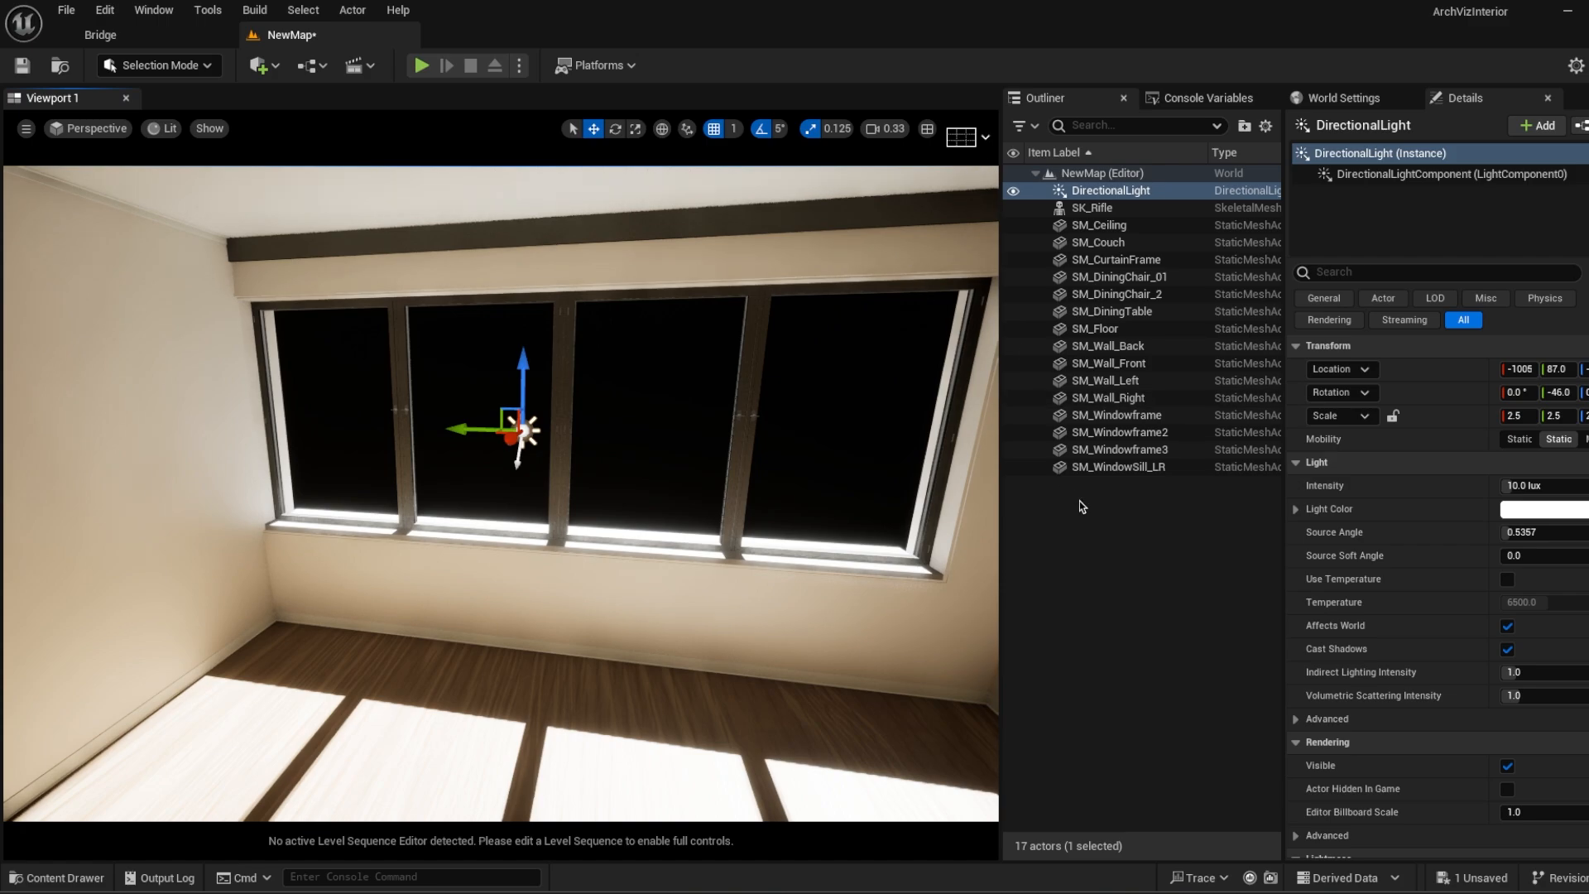
key("Delete")
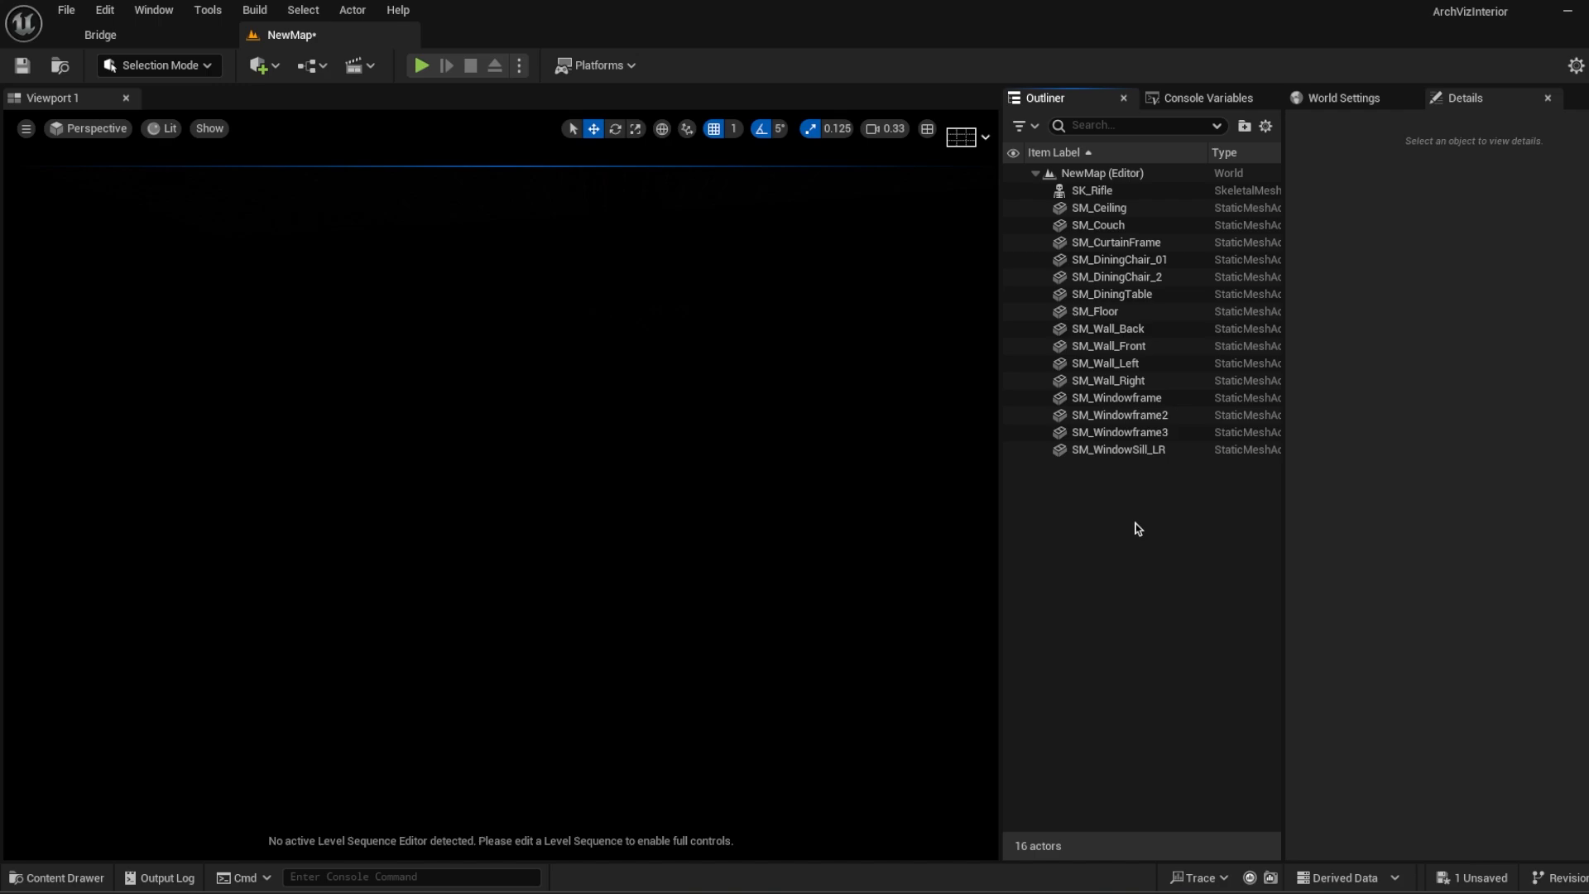
Step: Browse to the top-level All folder of the project content and check the Show Engine Content option
left_click(56, 877)
left_click(118, 712)
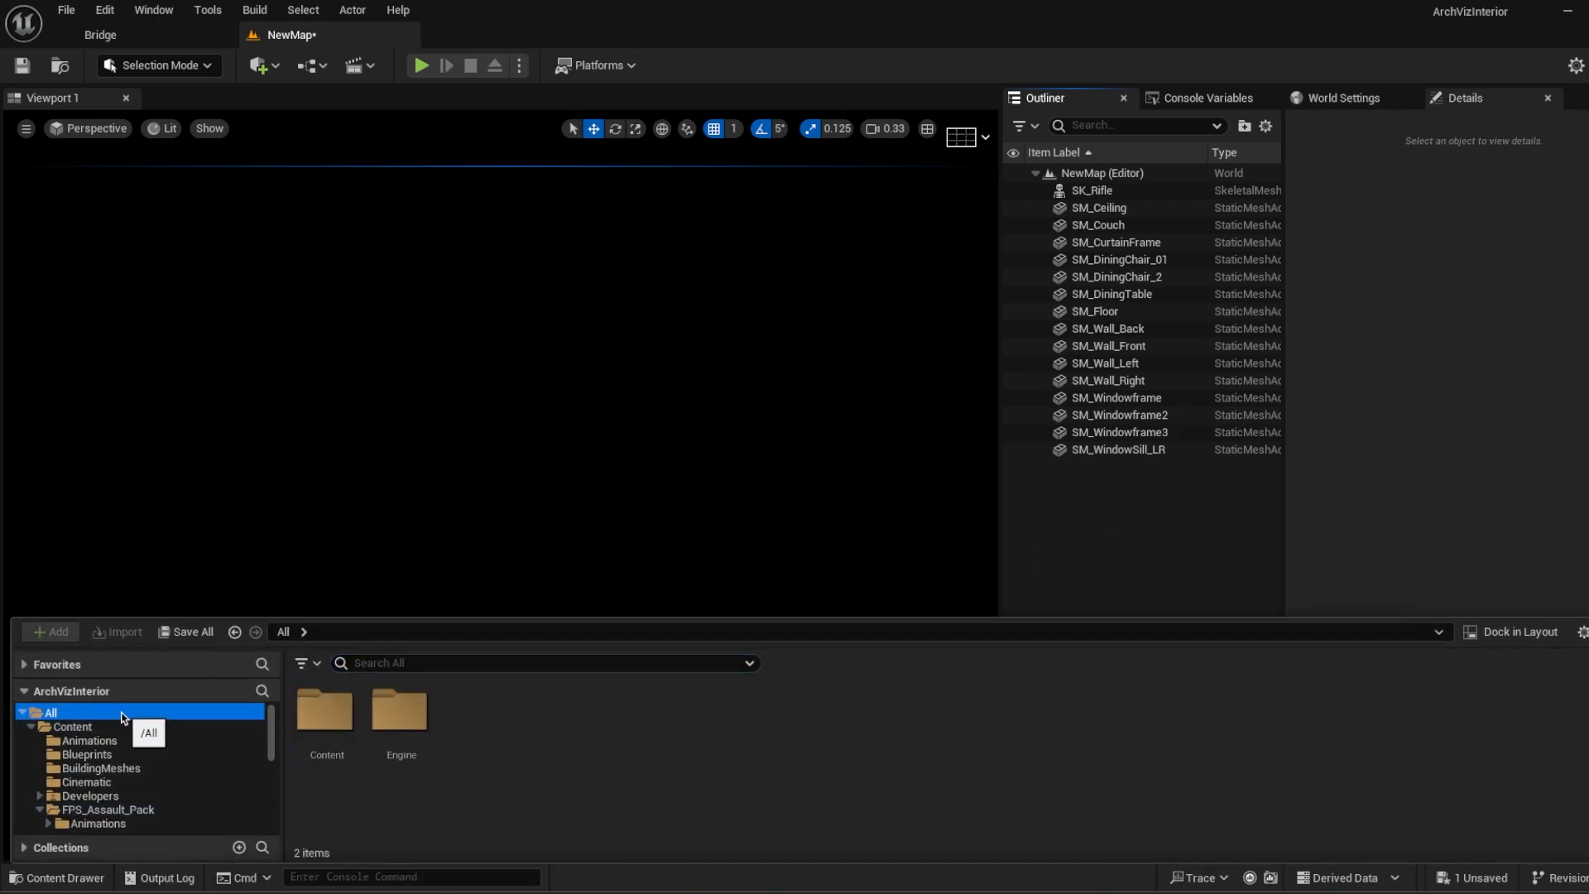
left_click(31, 727)
left_click(1582, 631)
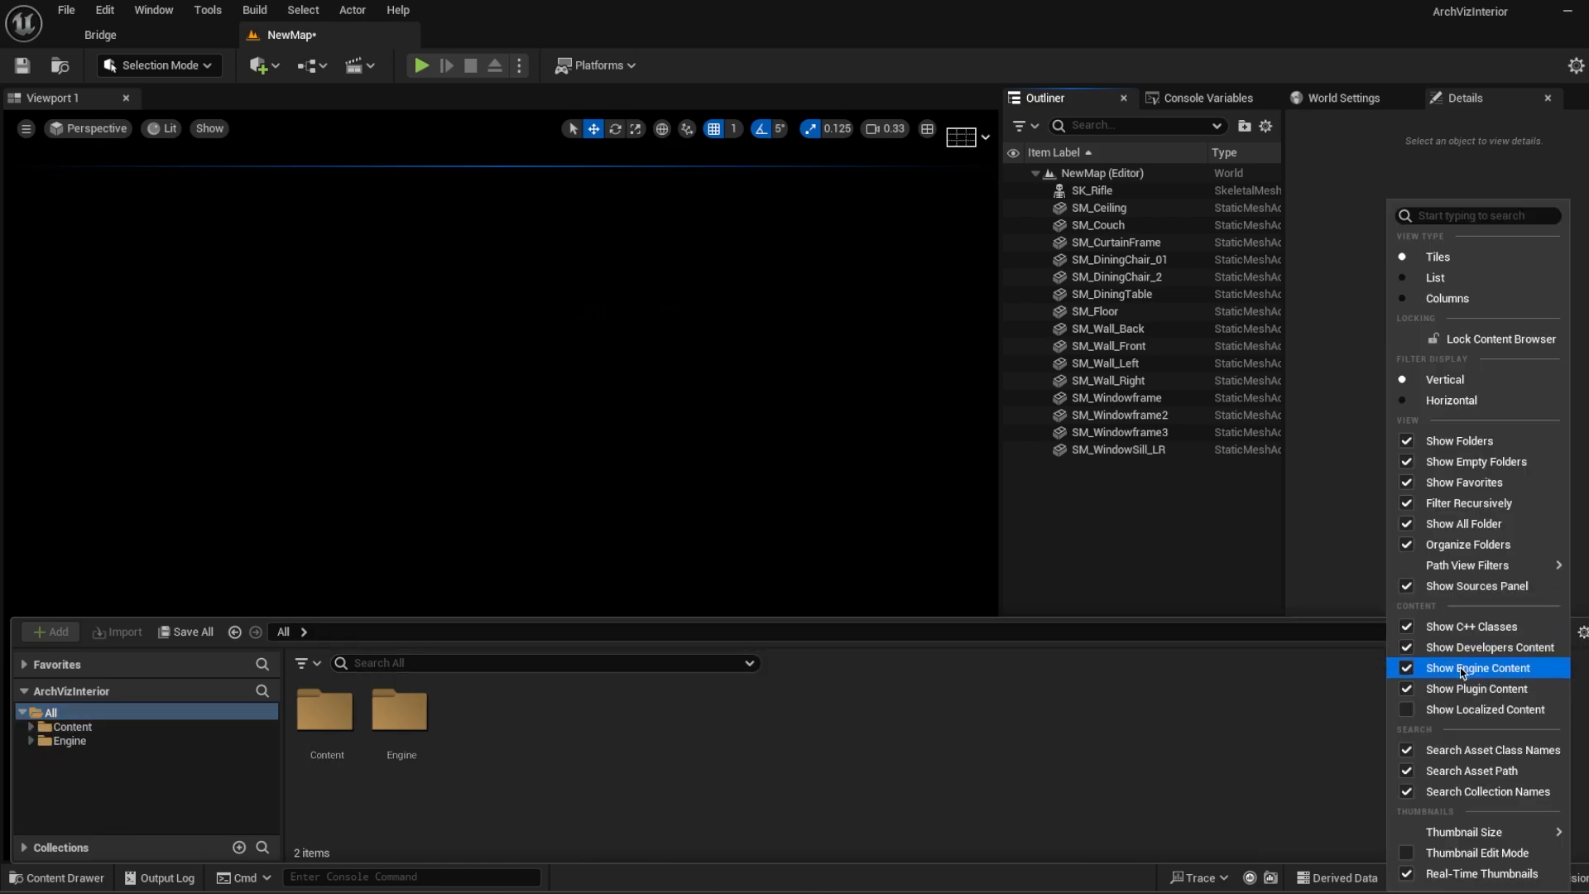
Step: Search all content for "editor sph" and place the EditorSphere static mesh in the level
left_click(442, 662)
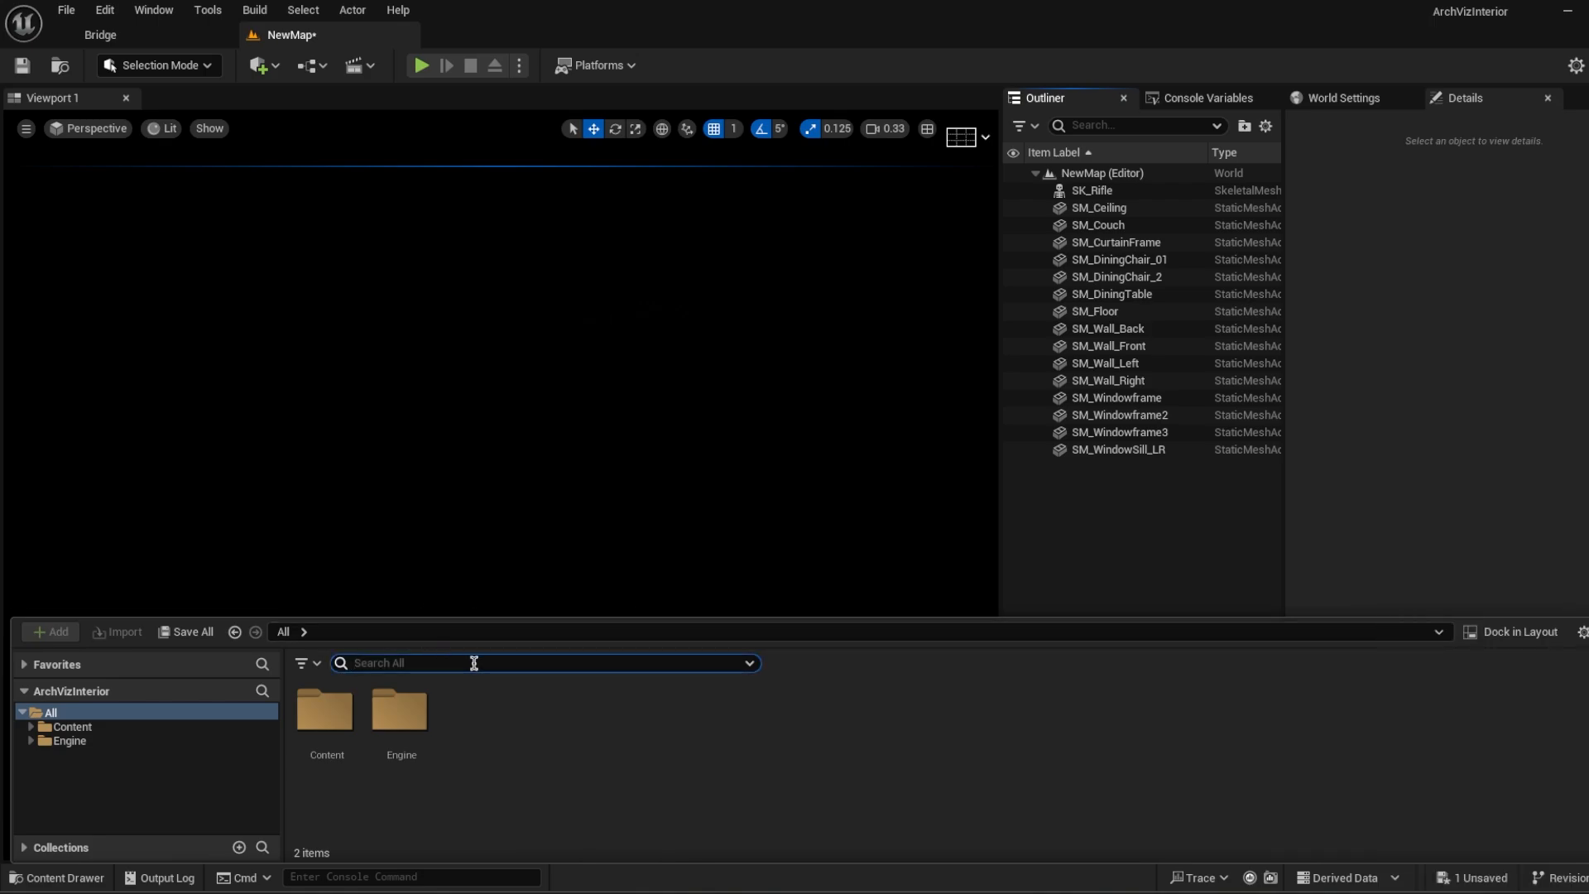
type("editor sph")
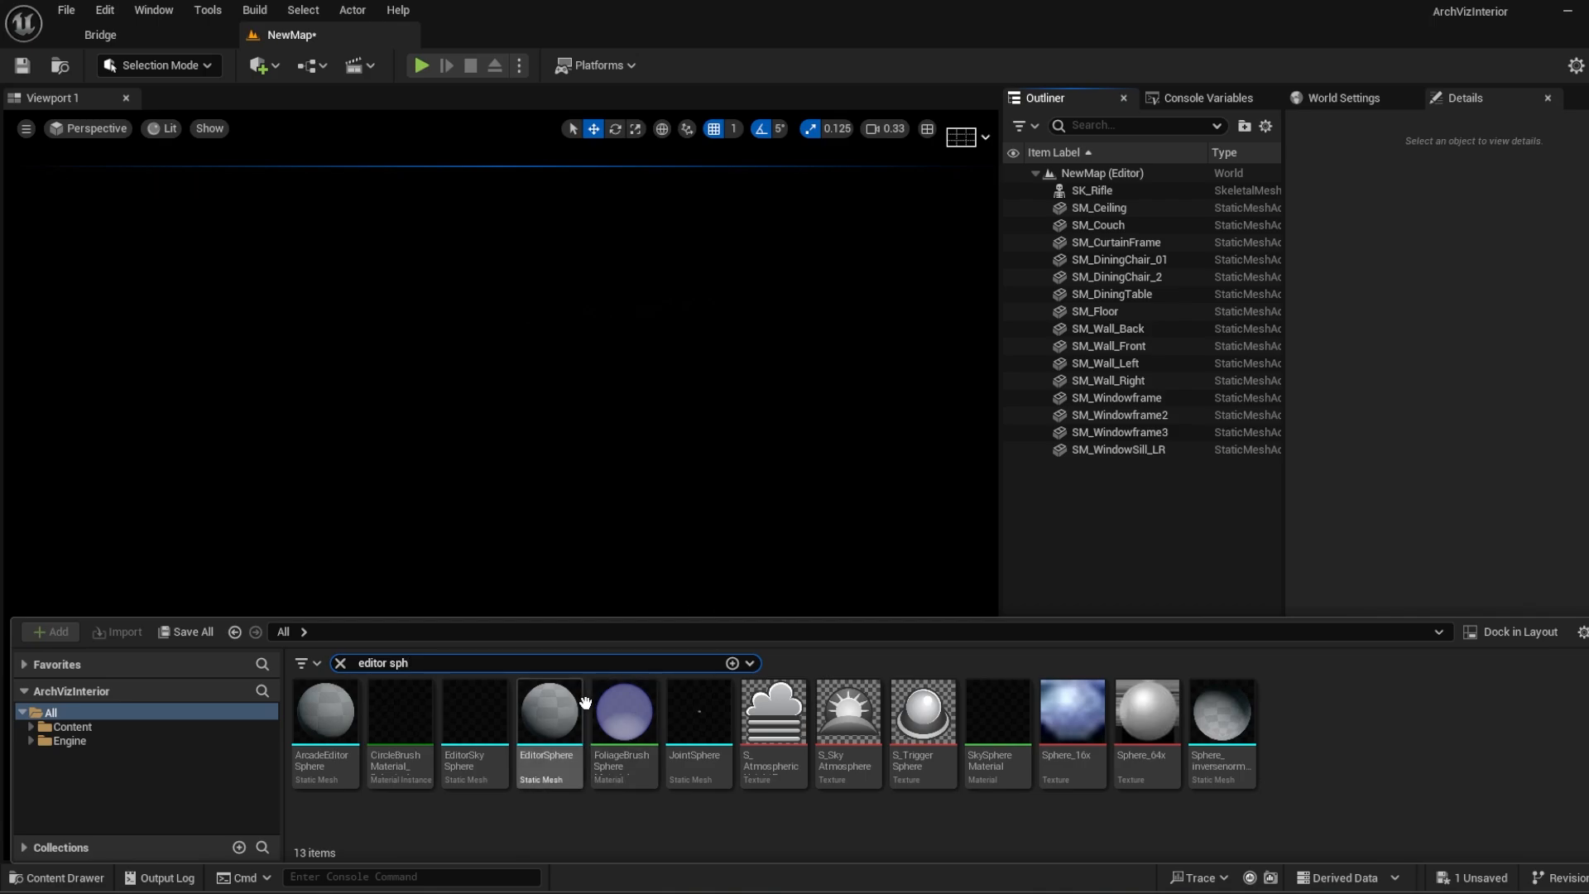
left_click_drag(549, 711, 763, 341)
left_click_drag(530, 706, 526, 716)
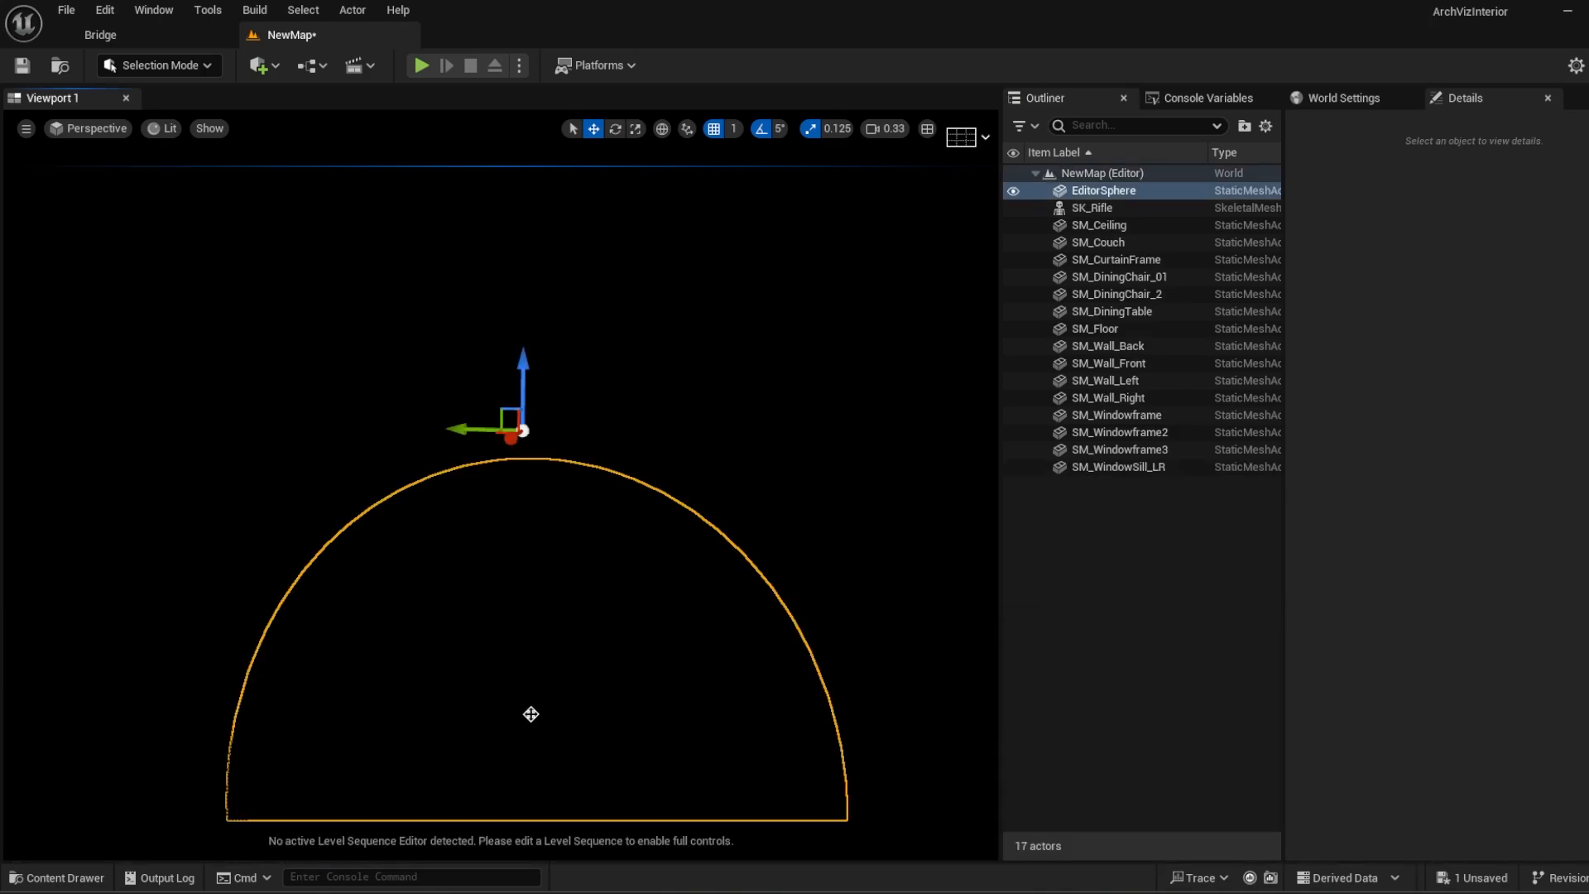
Step: Reposition the EditorSphere in the level with the move gizmo
right_click_drag(631, 662, 599, 507)
left_click_drag(583, 471, 590, 372)
left_click_drag(563, 436, 271, 622)
right_click_drag(270, 622, 570, 524)
left_click_drag(570, 524, 578, 369)
mouse_move(738, 524)
right_mouse_down()
mouse_move(738, 422)
mouse_move(757, 480)
mouse_move(738, 523)
right_mouse_up()
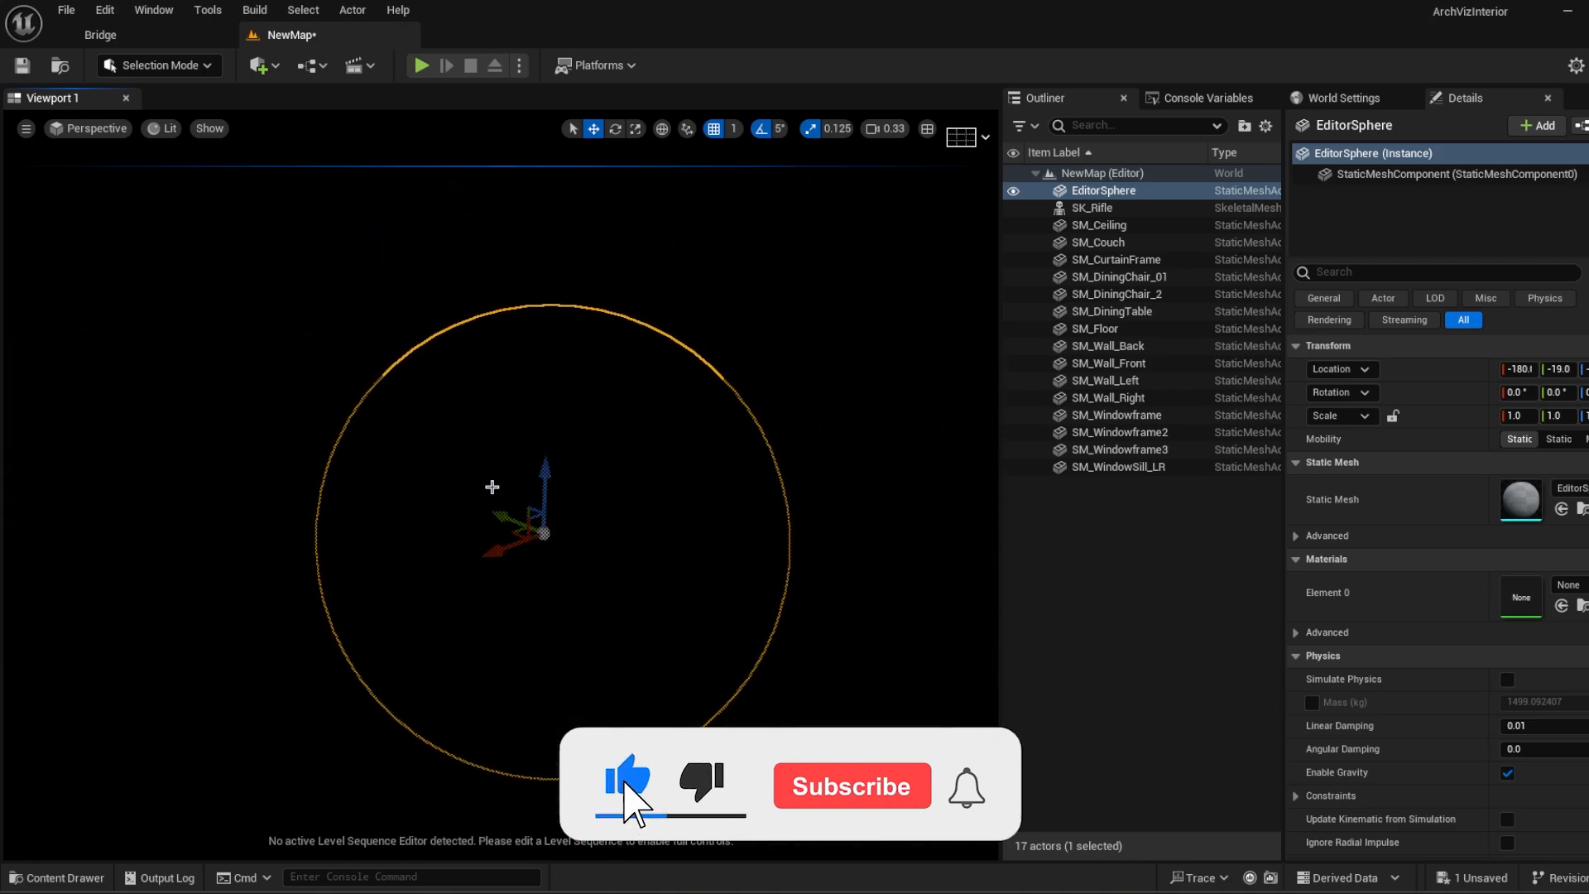
Step: Set the EditorSphere's scale to 5000 on all axes
left_click(1519, 415)
type("1000")
key("Return")
type("5000")
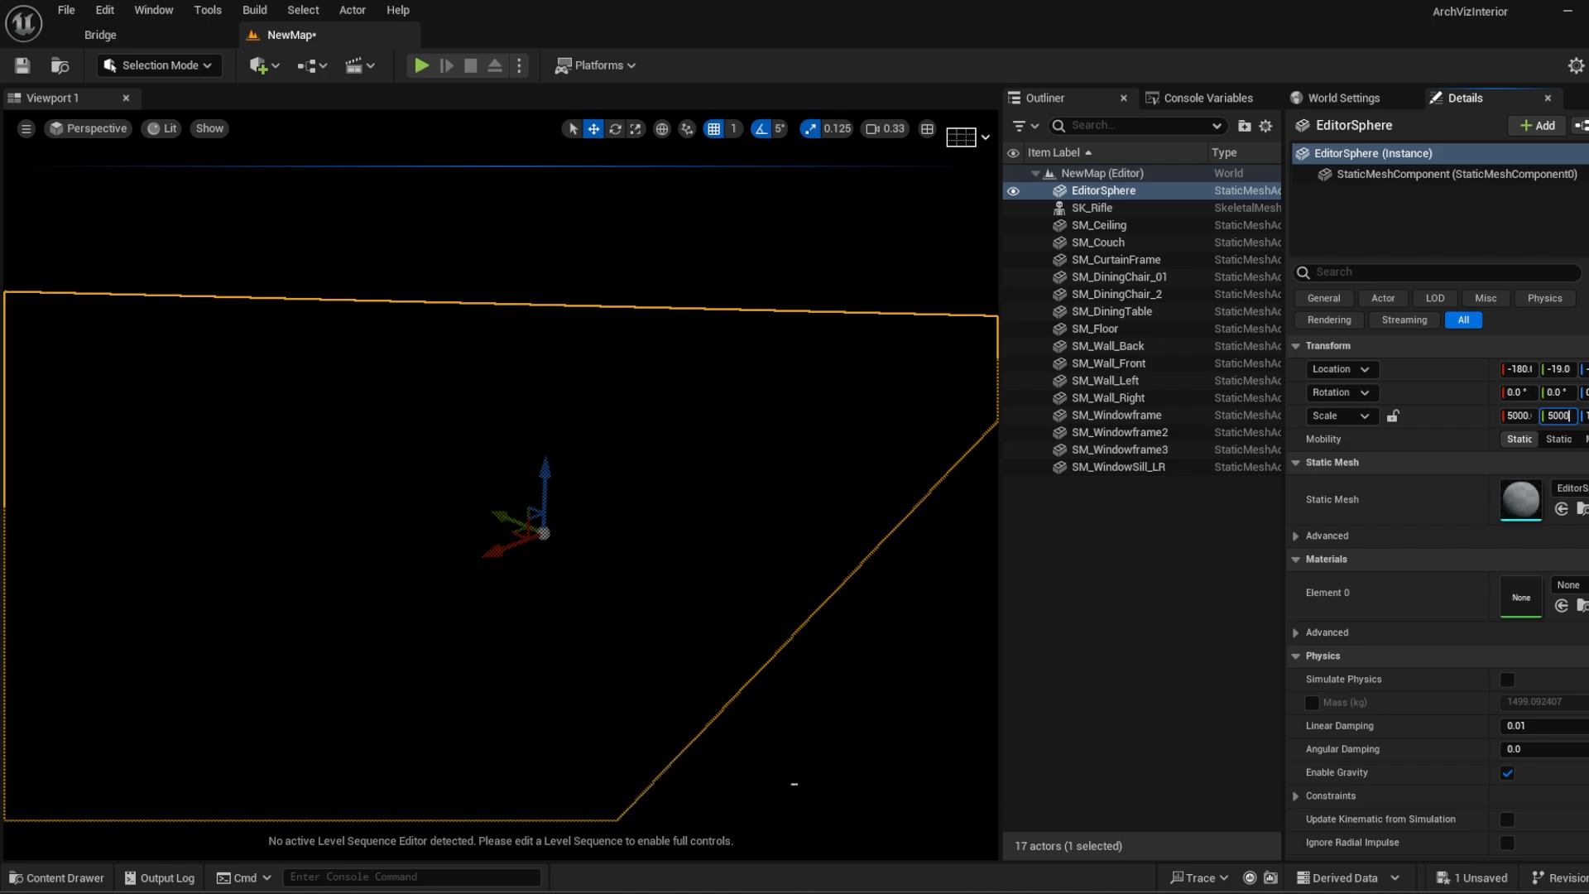
key("Return")
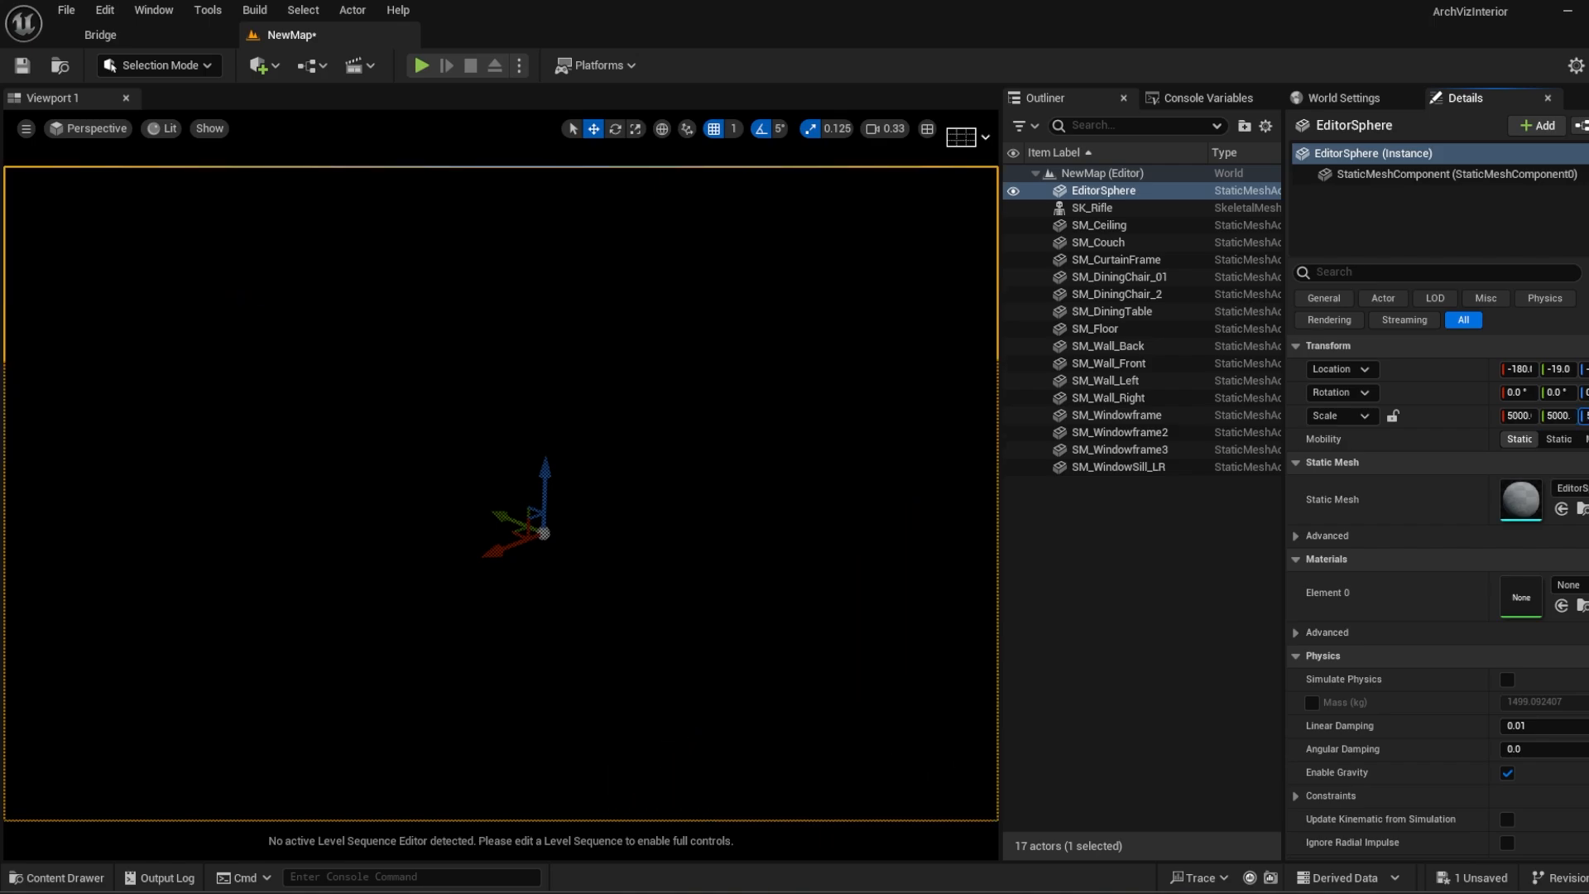
left_click(1101, 173)
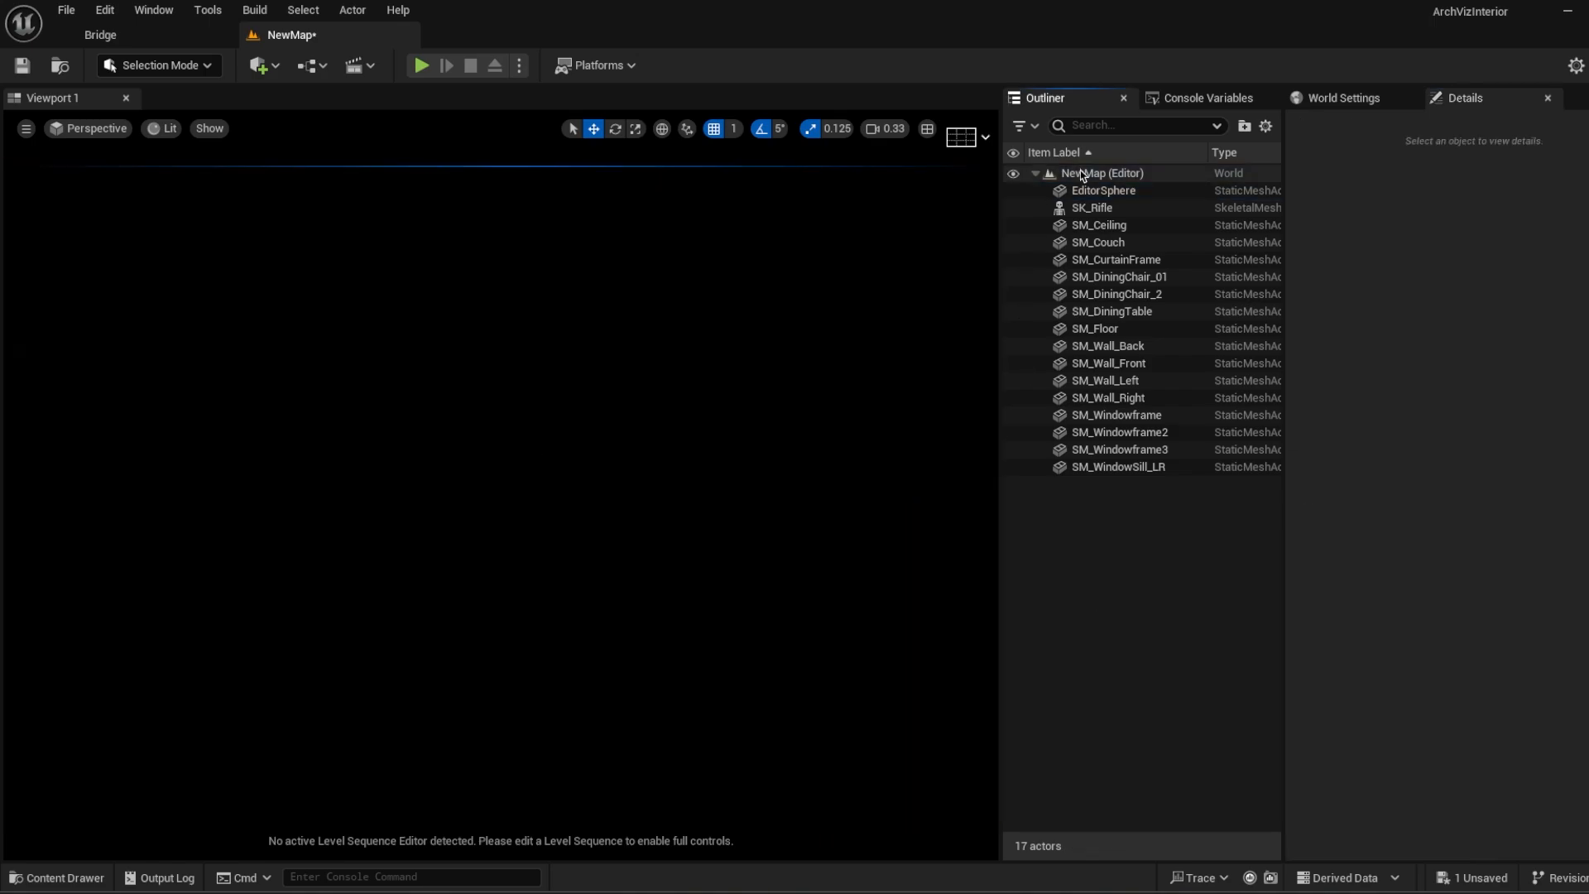
left_click(1094, 191)
left_click(1106, 489)
left_click(1103, 381)
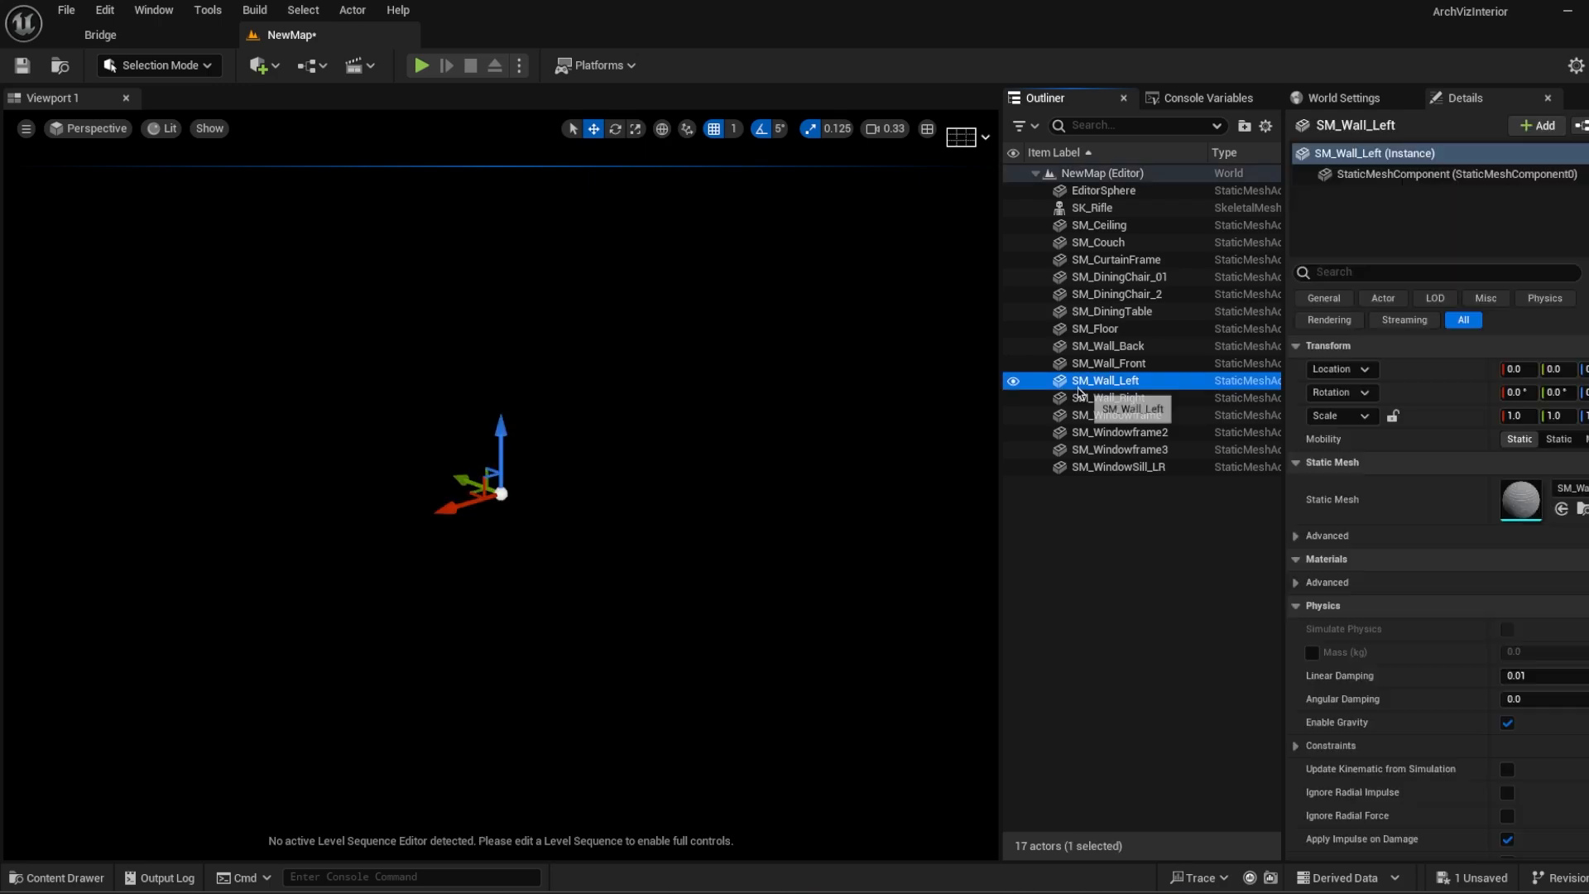
left_click(1114, 493)
Step: Switch the viewport shading to Unlit and frame the room's windows with the couch in view
left_click(163, 135)
left_click(199, 217)
right_click_drag(500, 493, 657, 599)
key("w")
key("w")
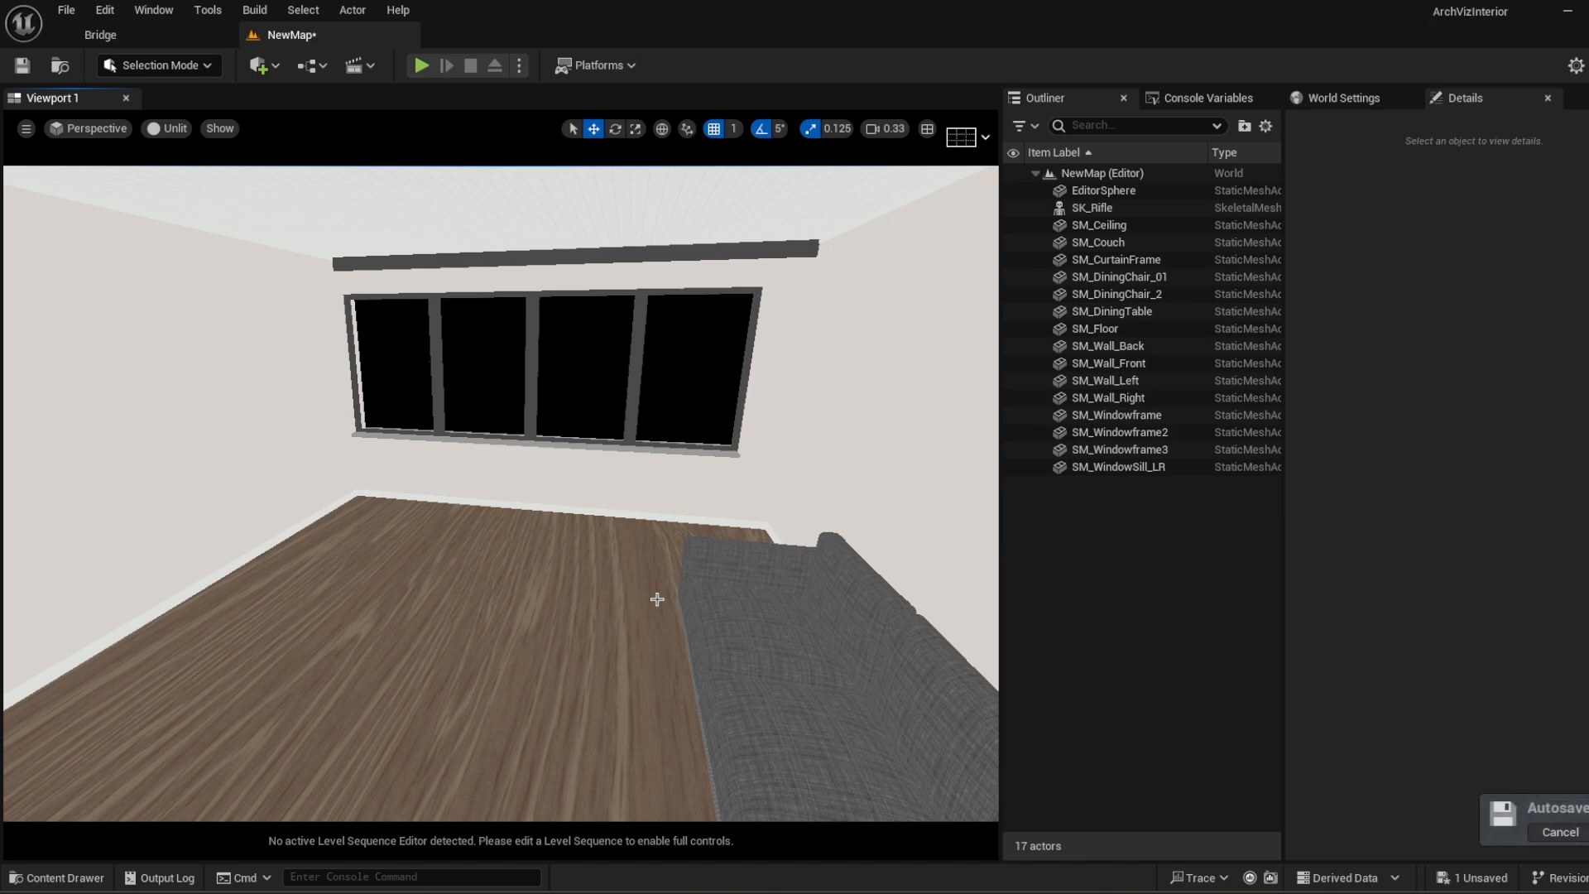
Step: Switch to the browser and download Poly Haven's Autumn Field HDRI at 4K resolution in EXR format
key("alt+Tab")
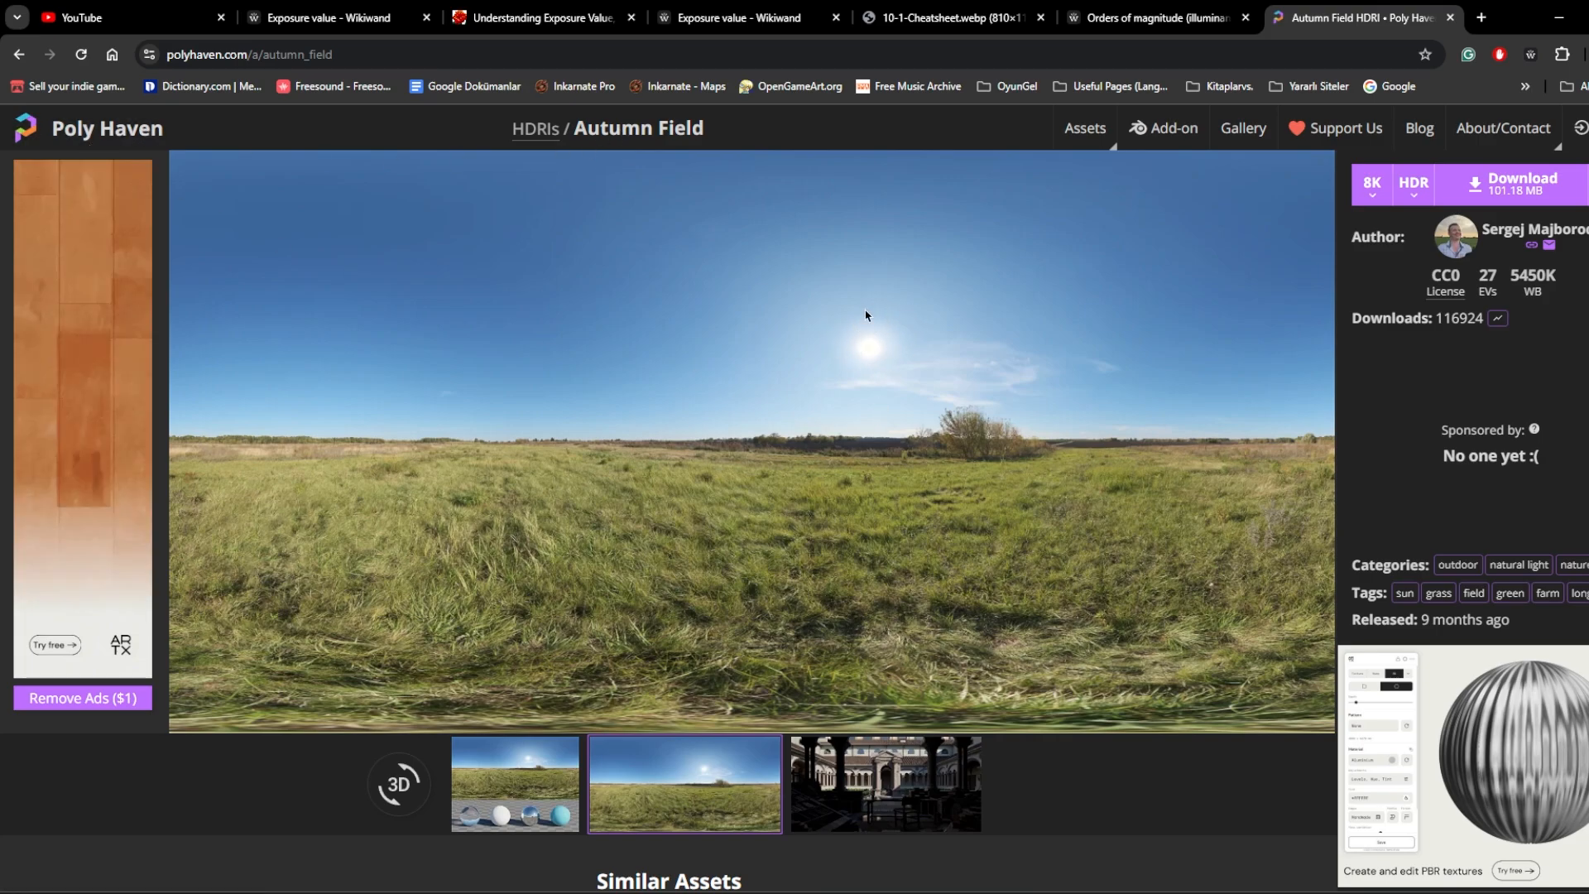
left_click(577, 747)
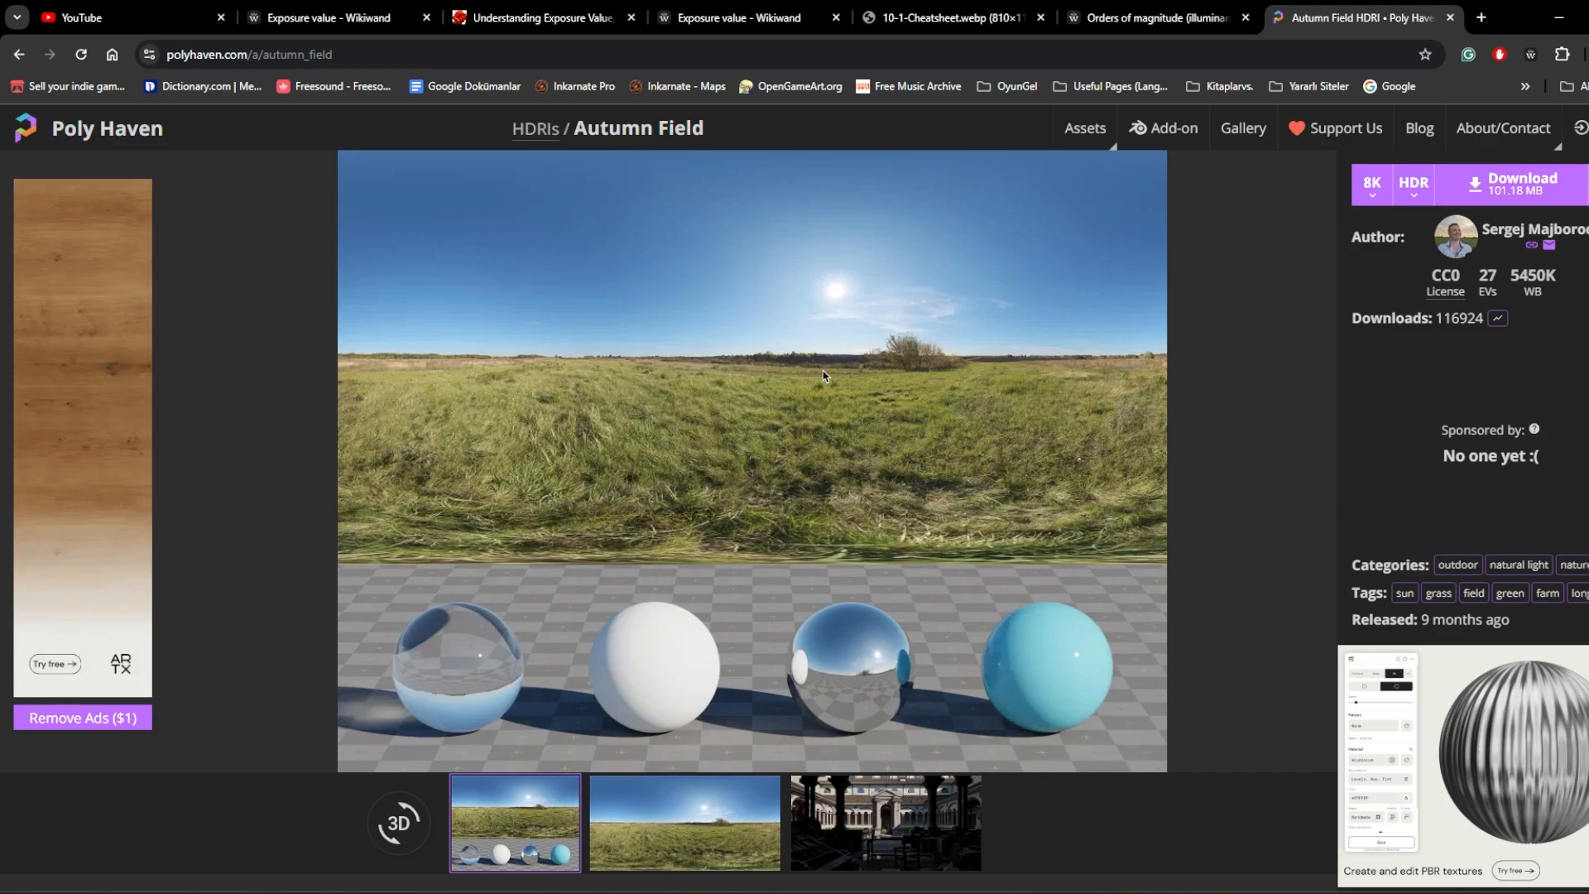
left_click(1367, 182)
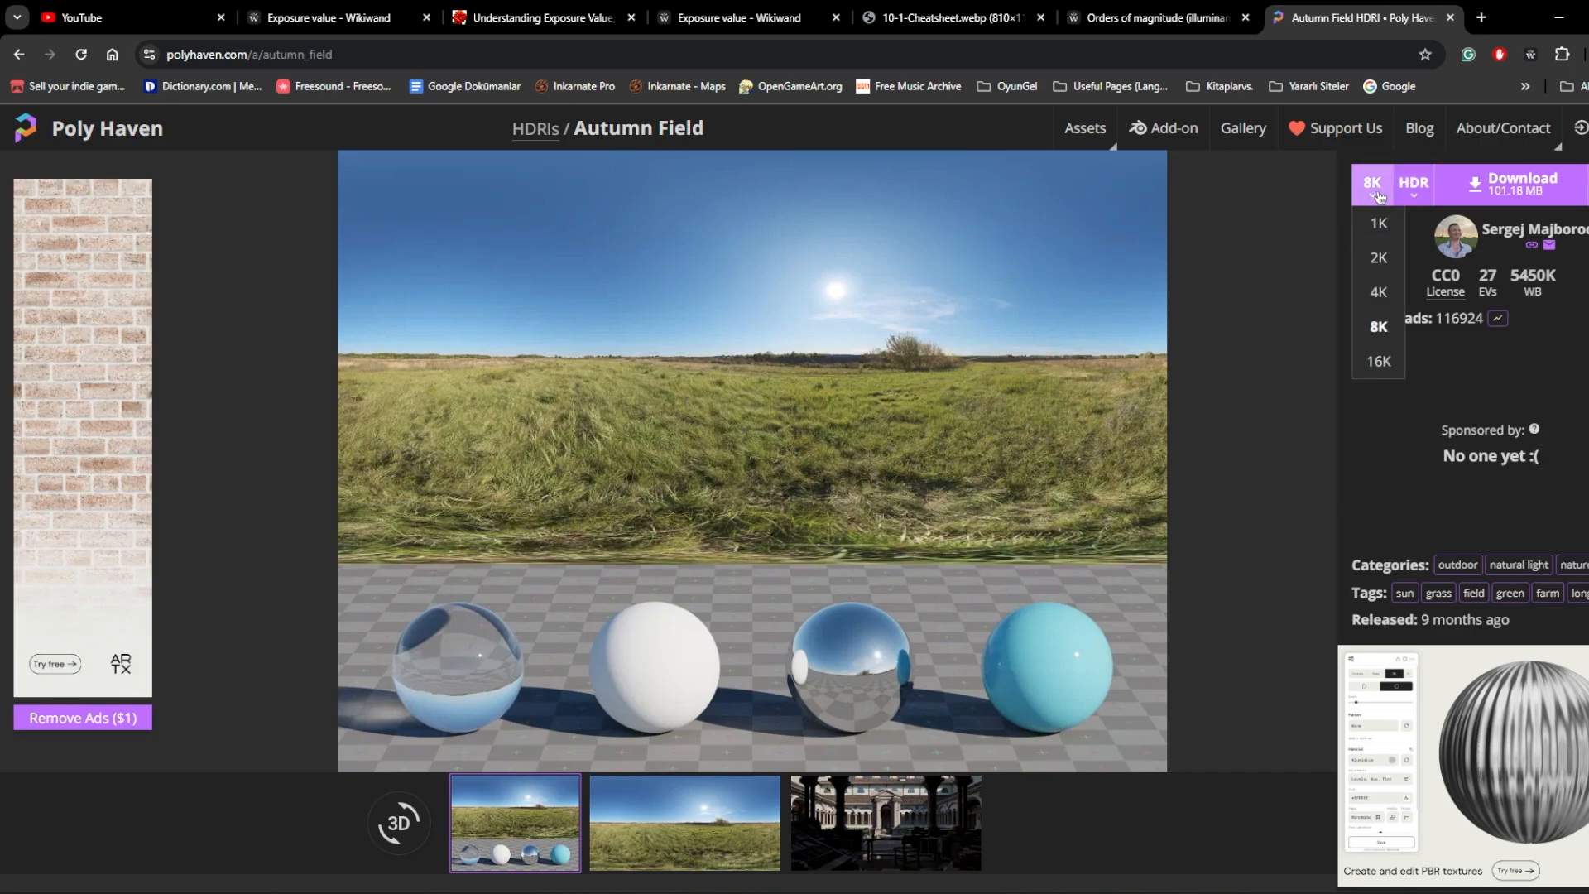
left_click(1379, 292)
left_click(1413, 182)
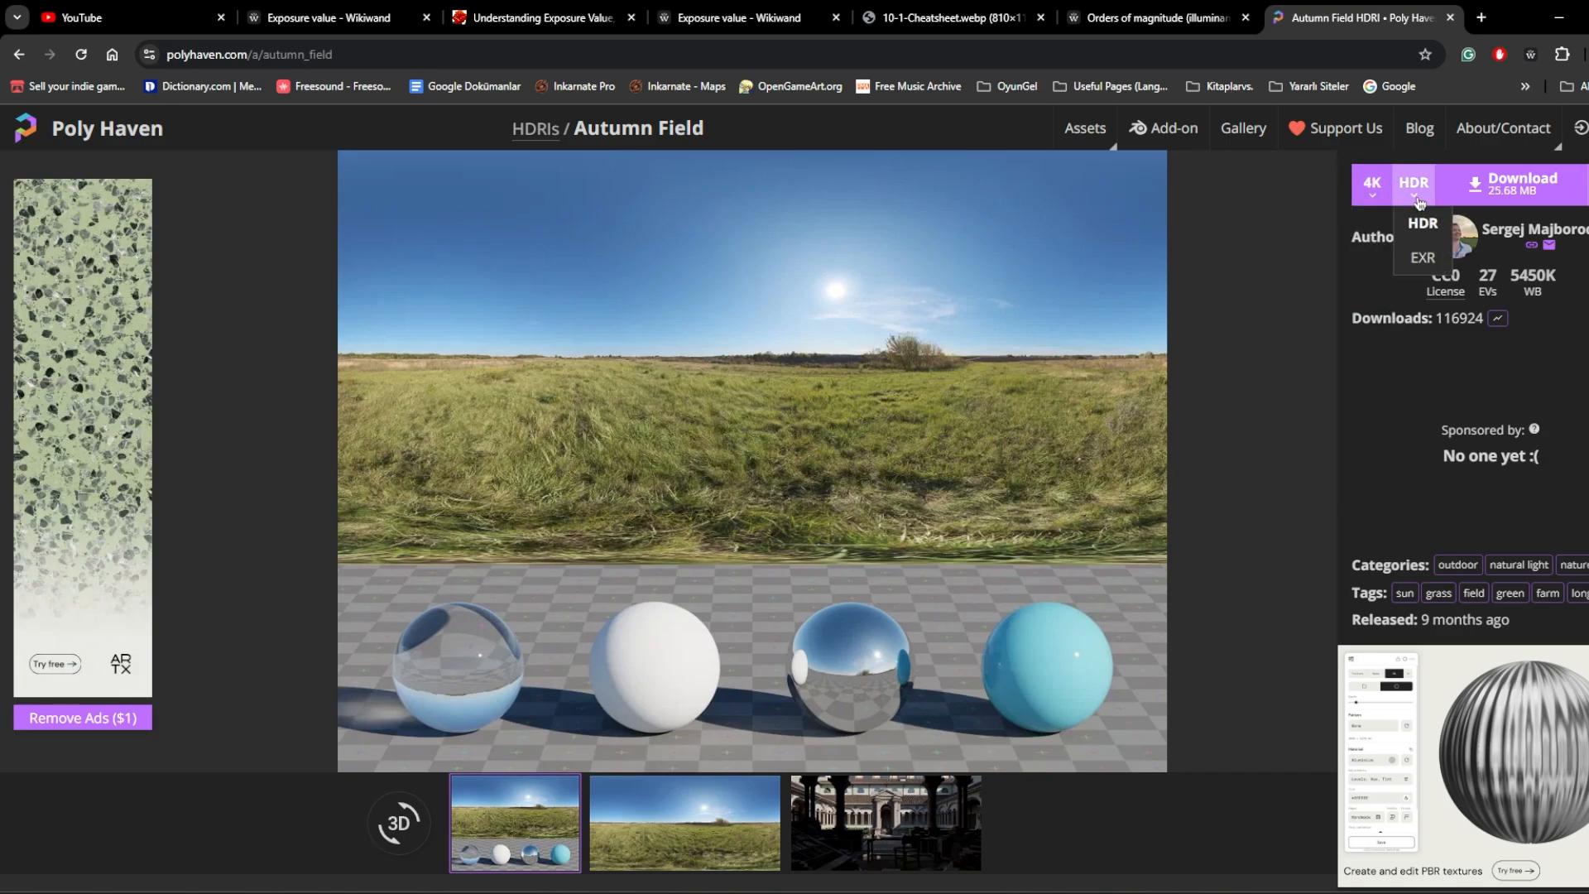
left_click(1423, 257)
left_click(1506, 187)
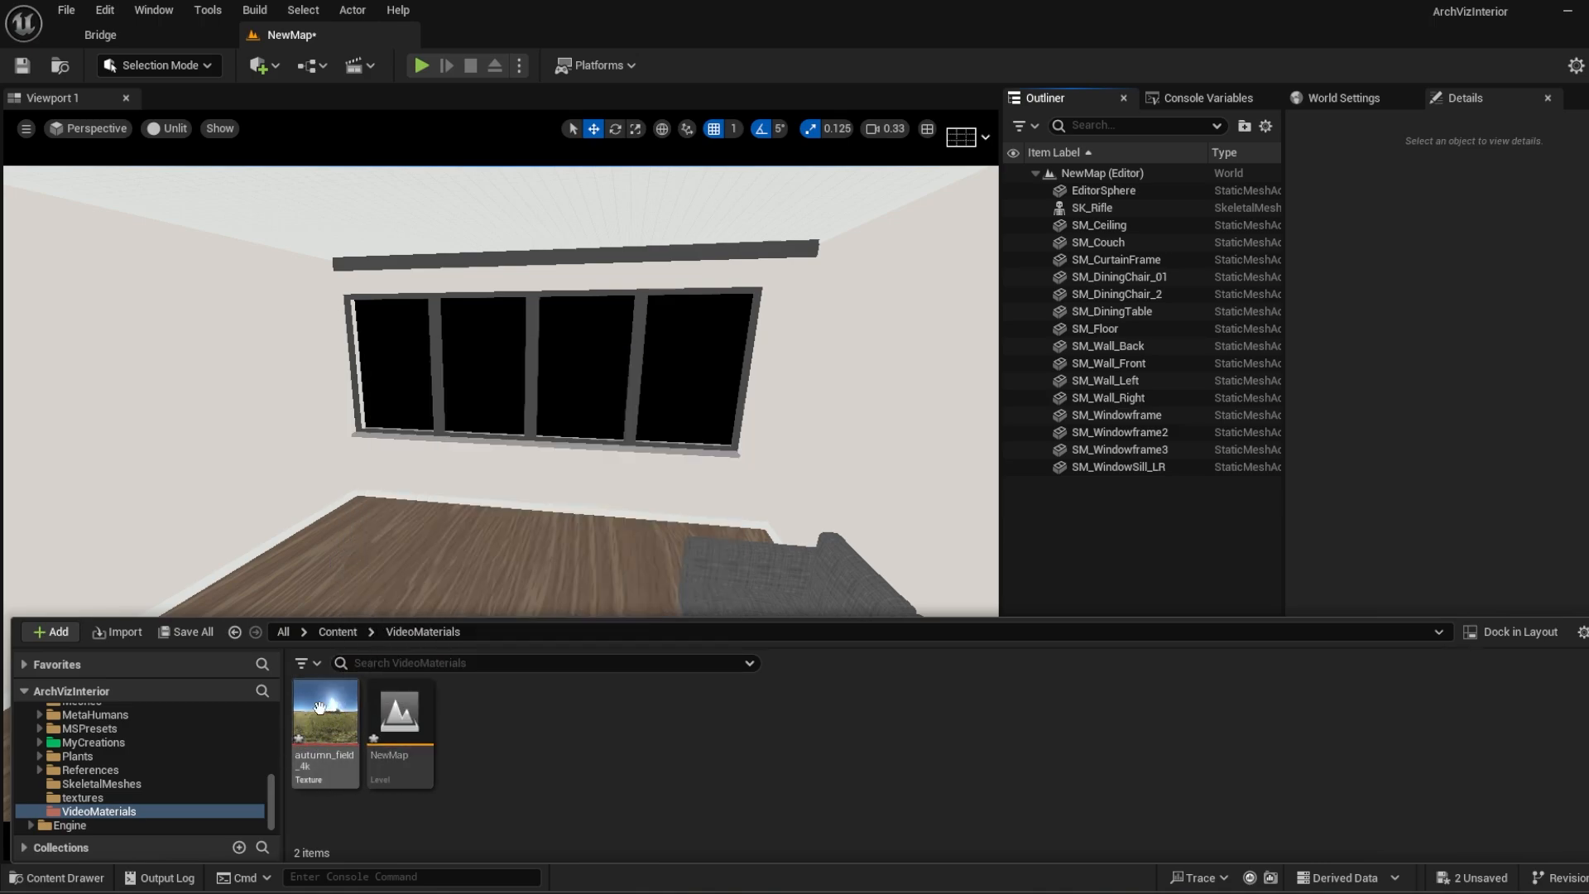
Step: Open the autumn_field_4k texture and set its compression to HDR High Precision (RGBA32F)
mouse_move(361, 780)
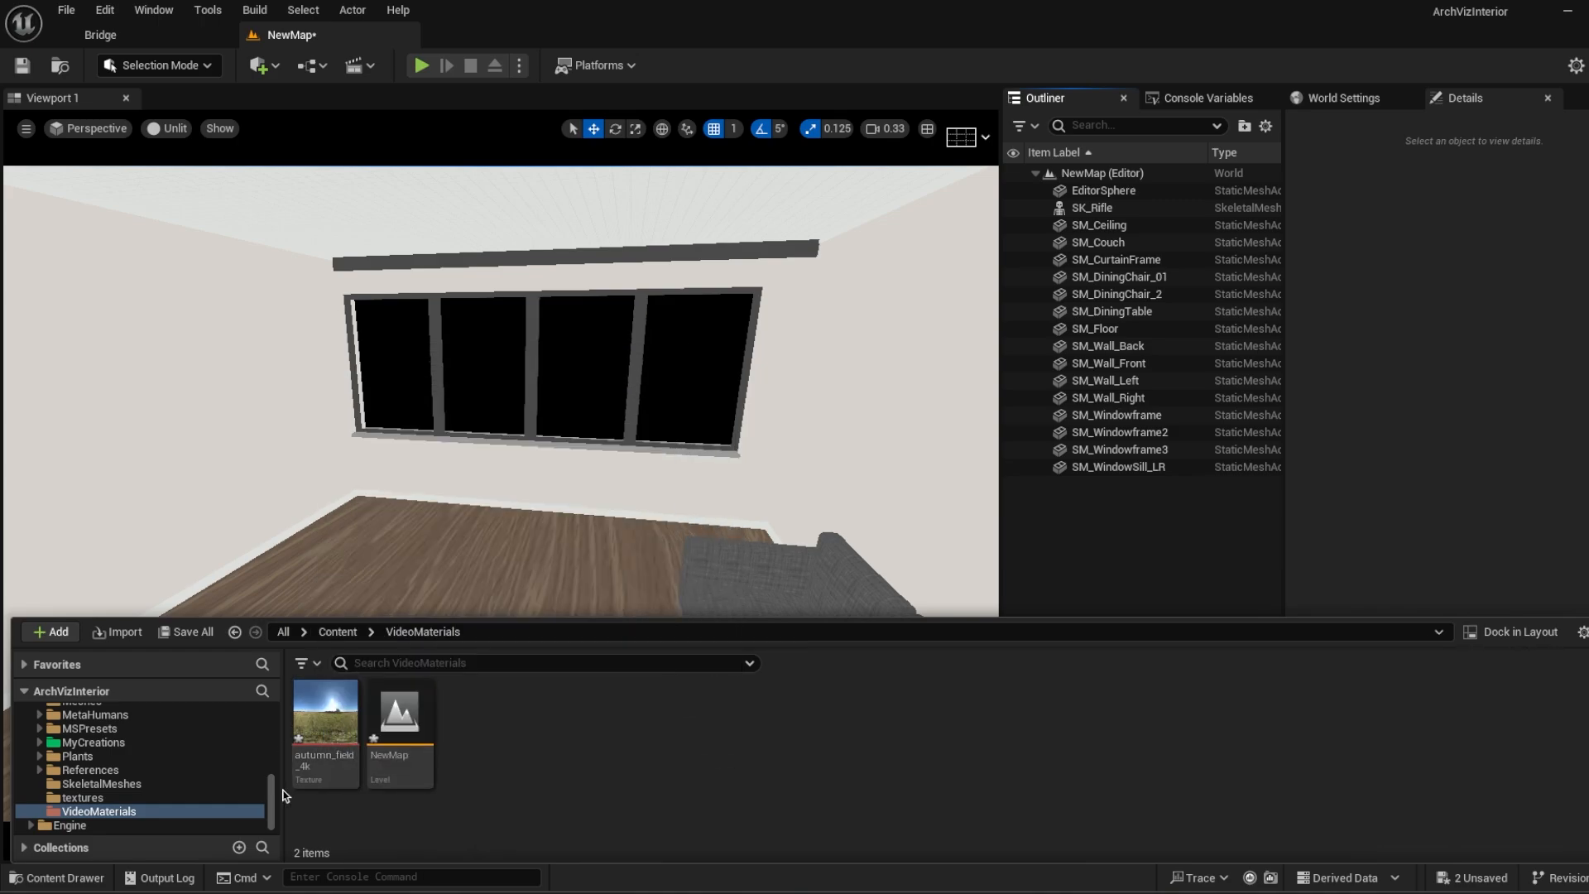
double_click(323, 720)
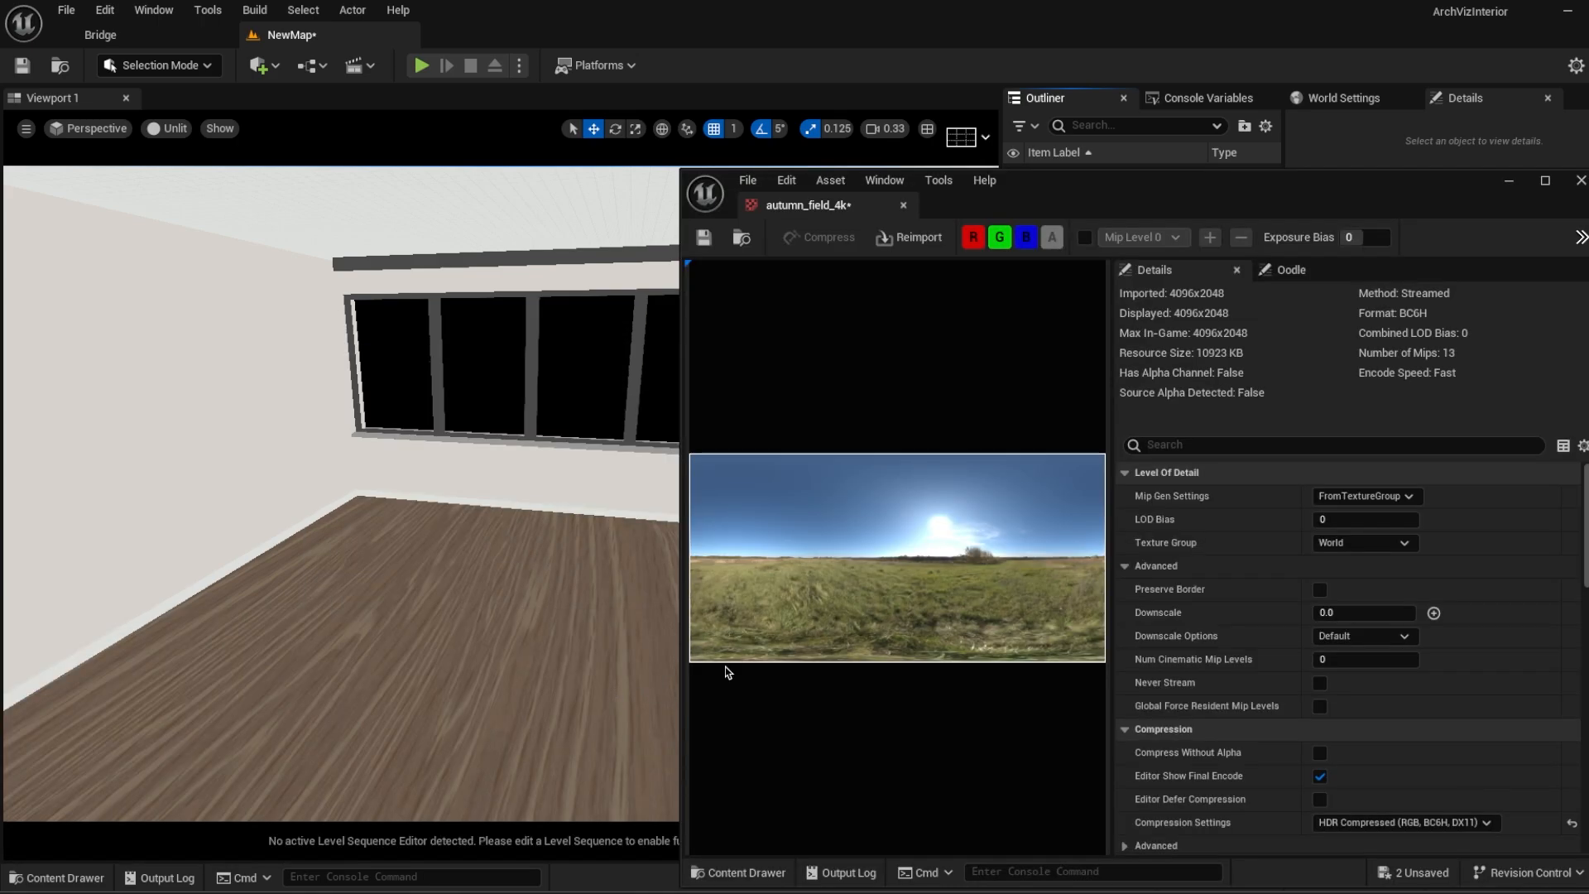
left_click_drag(1146, 207, 930, 147)
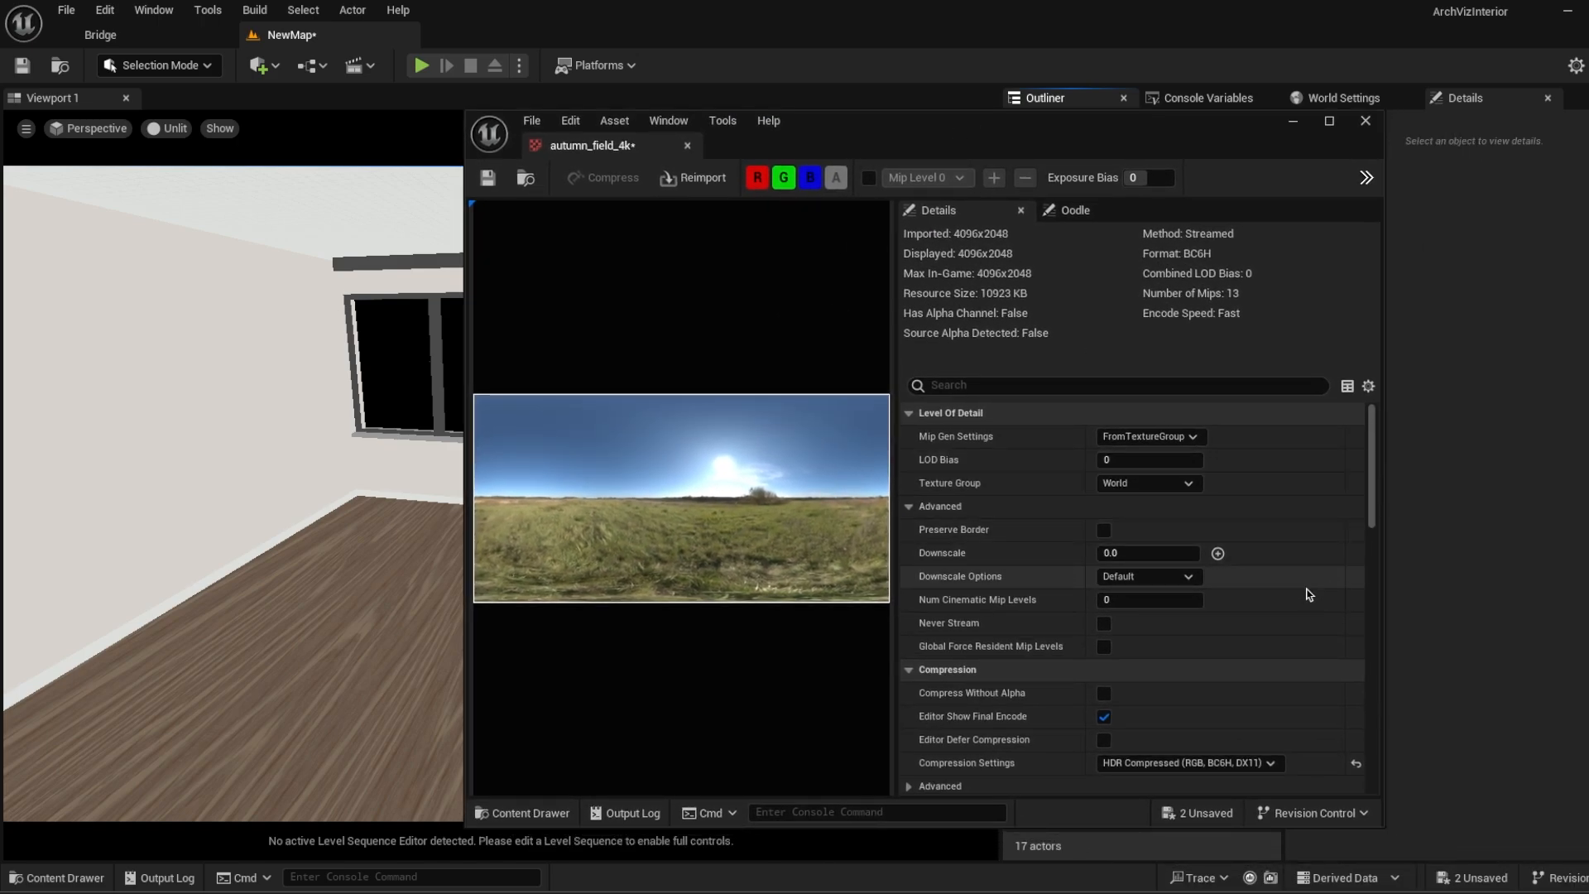
scroll(1308, 594, "down", 4)
left_click(1254, 599)
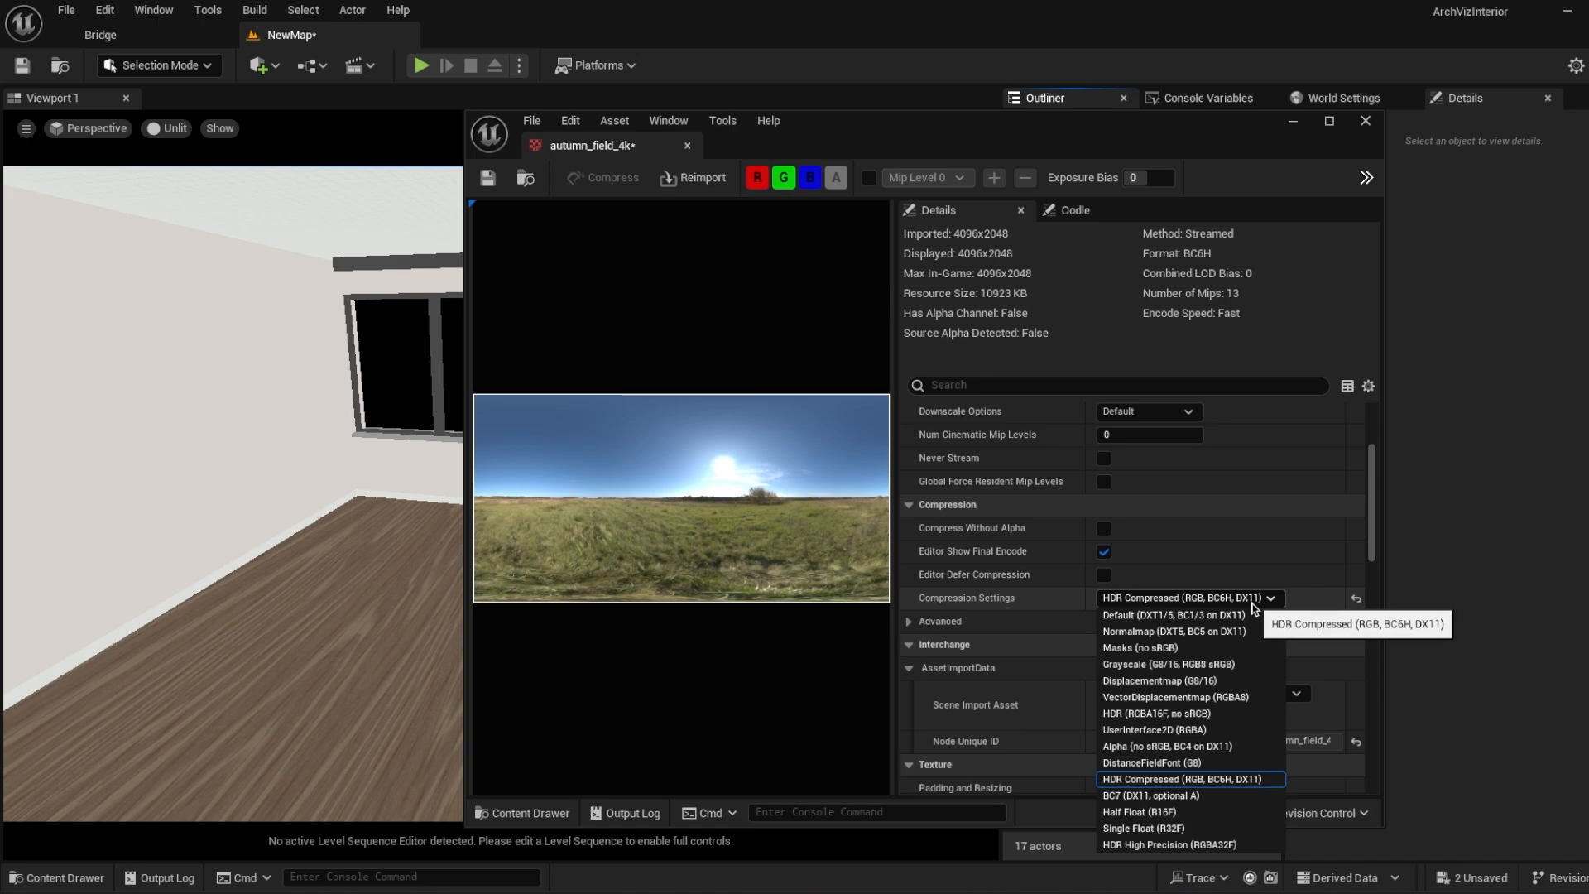
left_click(1190, 844)
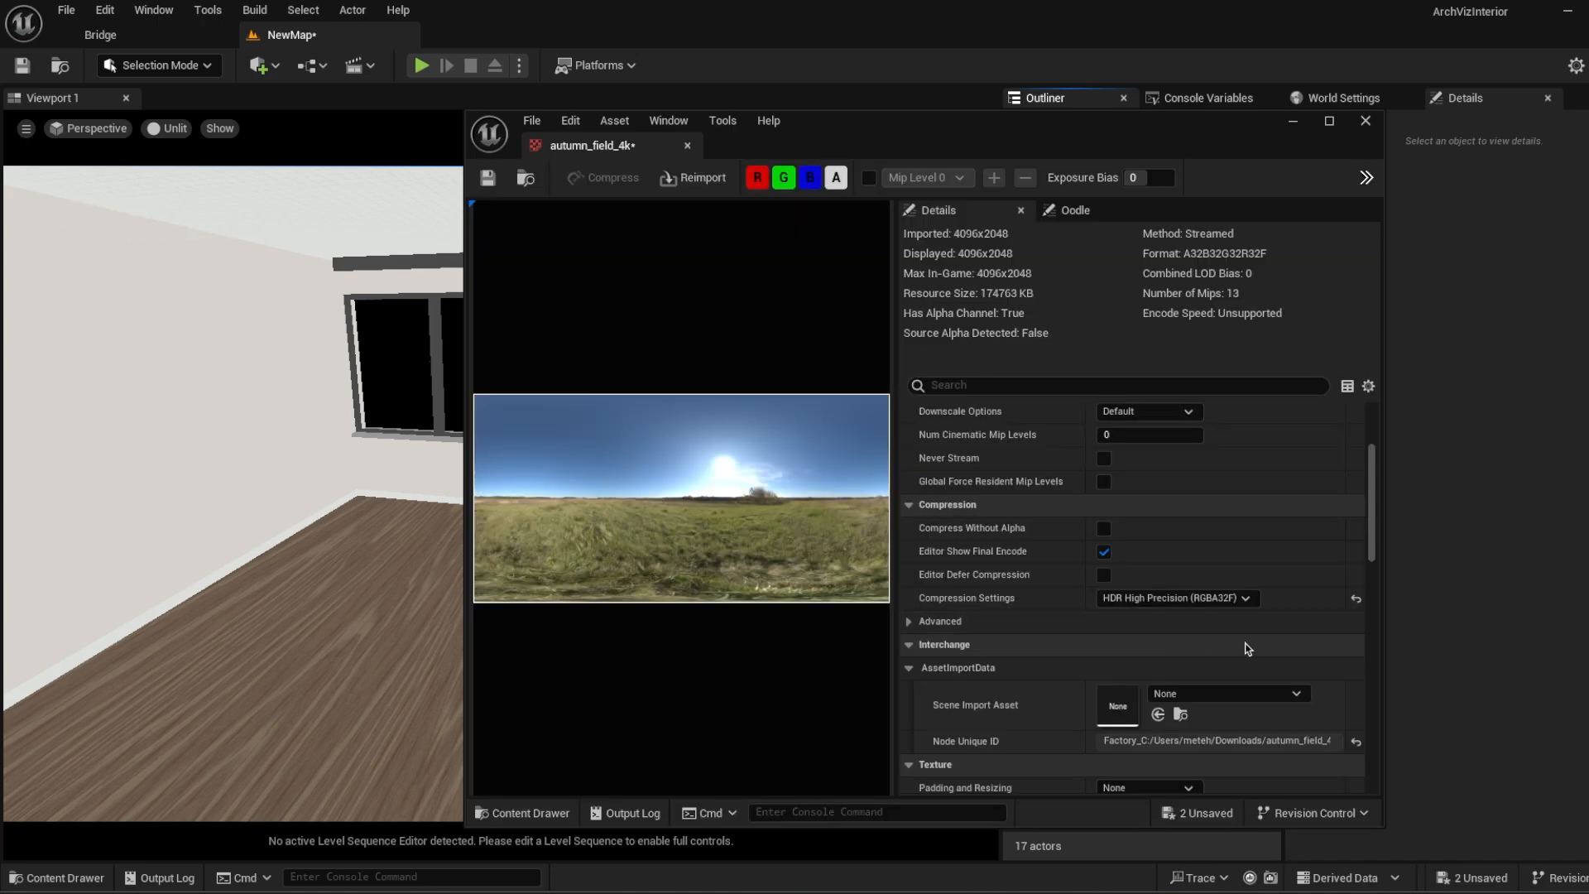
Step: Set the autumn_field_4k texture group to Skybox, then save and close the texture
scroll(1249, 648, "up", 4)
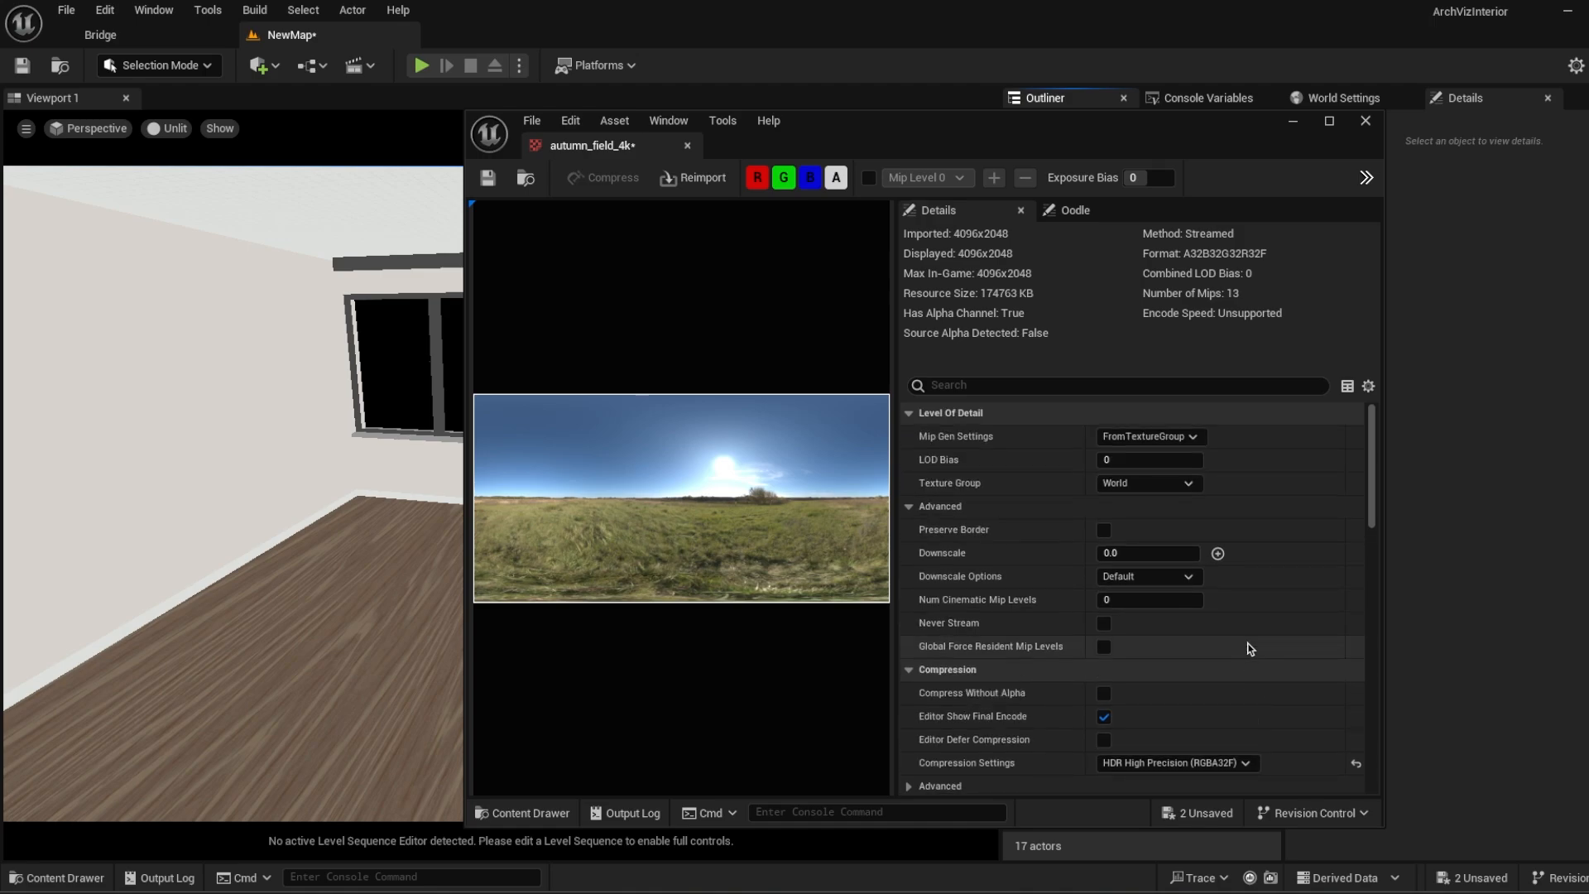
left_click(1150, 483)
type("sk")
left_click(1142, 519)
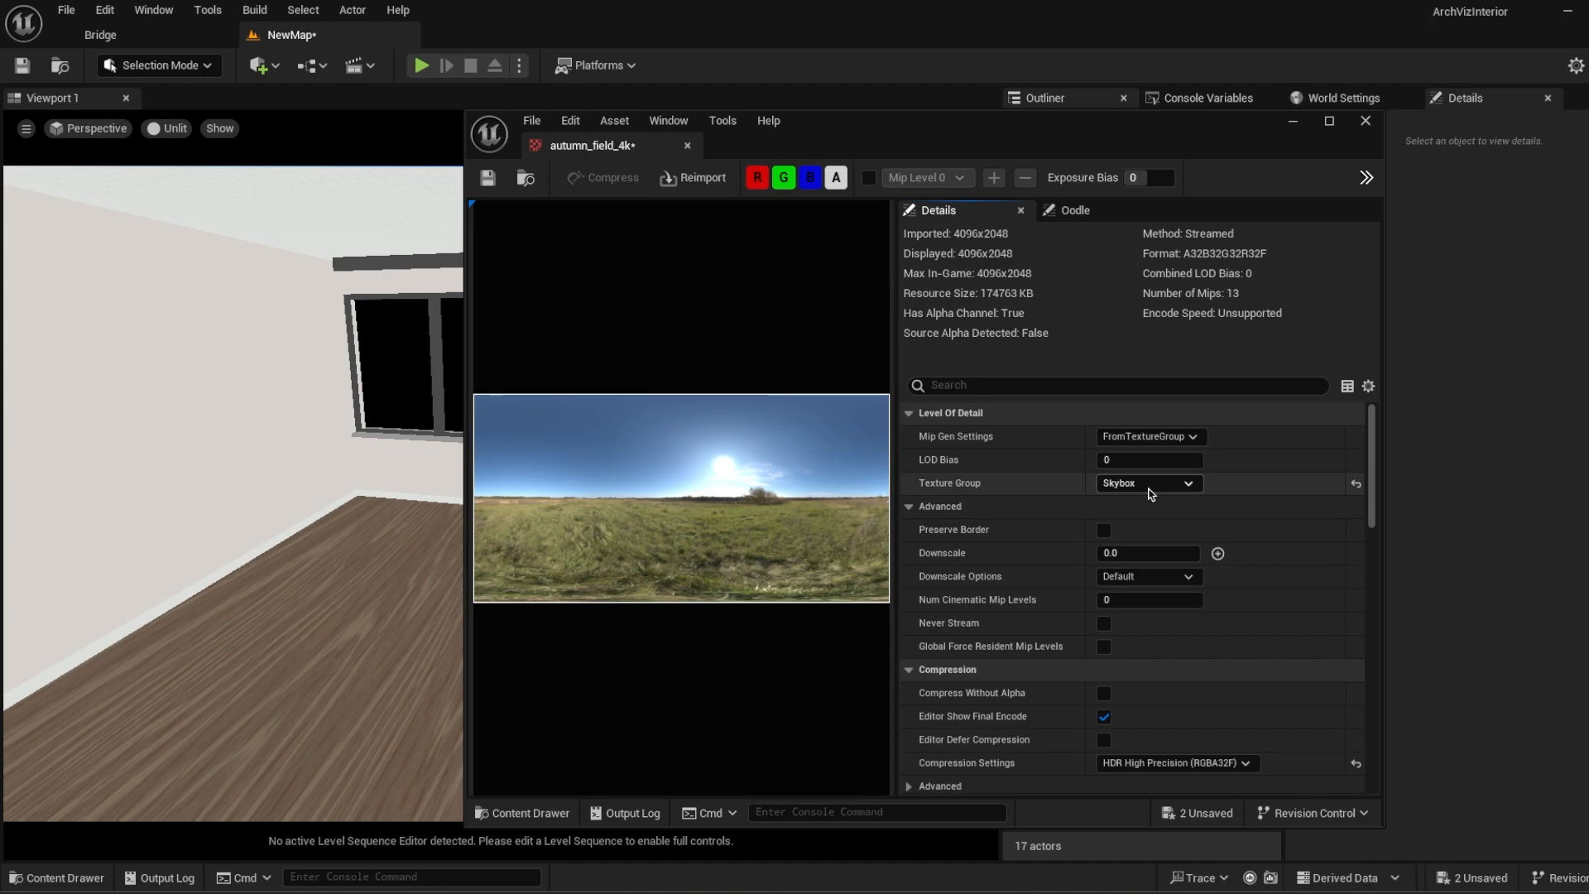
left_click(487, 178)
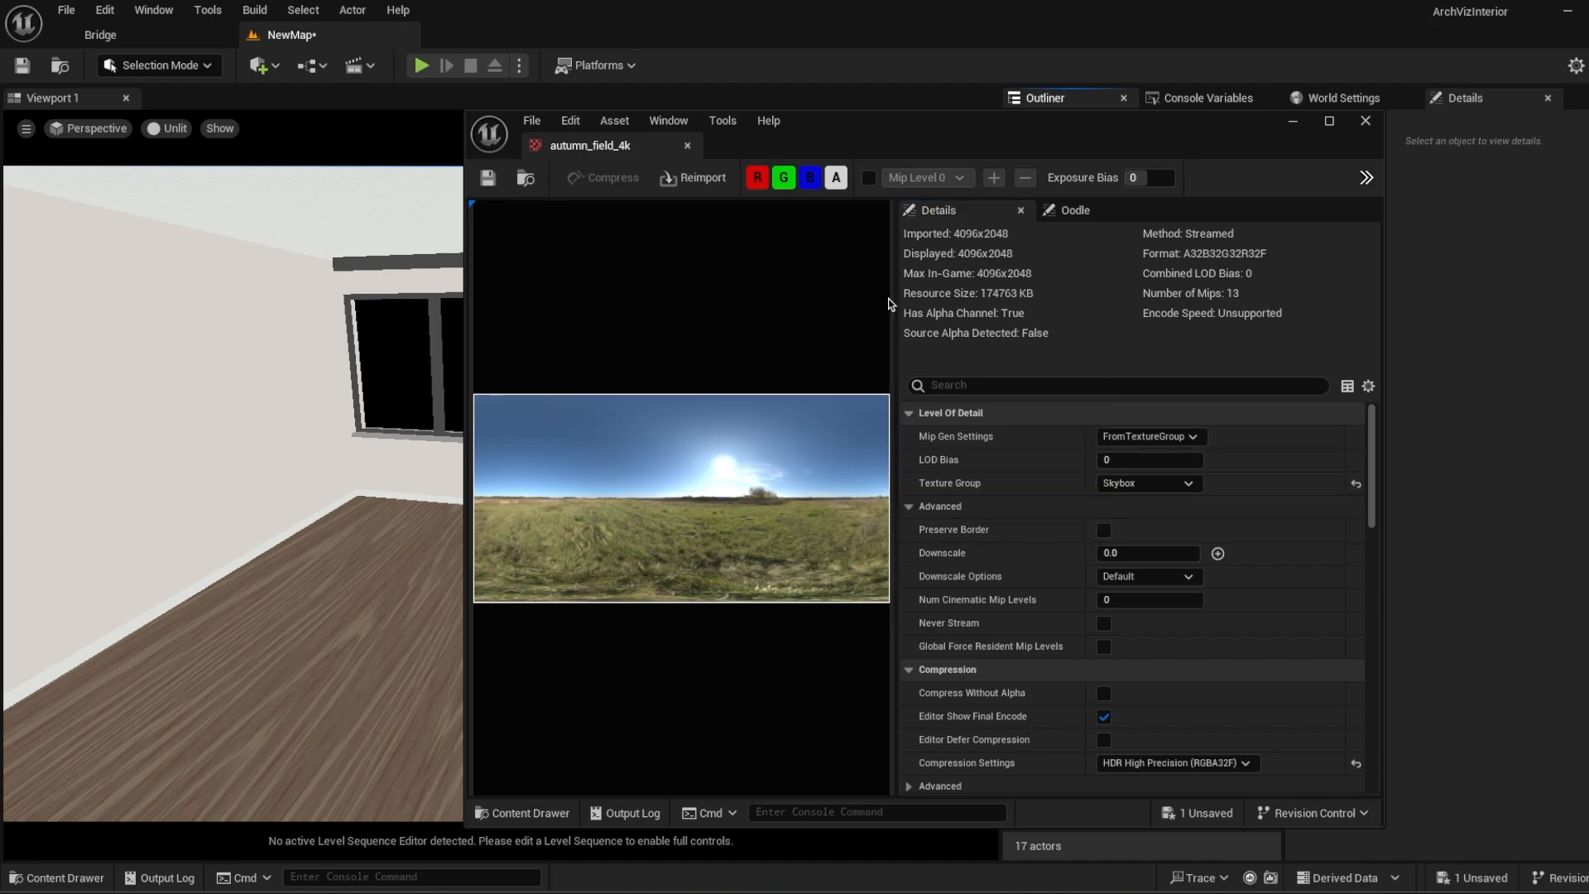
left_click(687, 145)
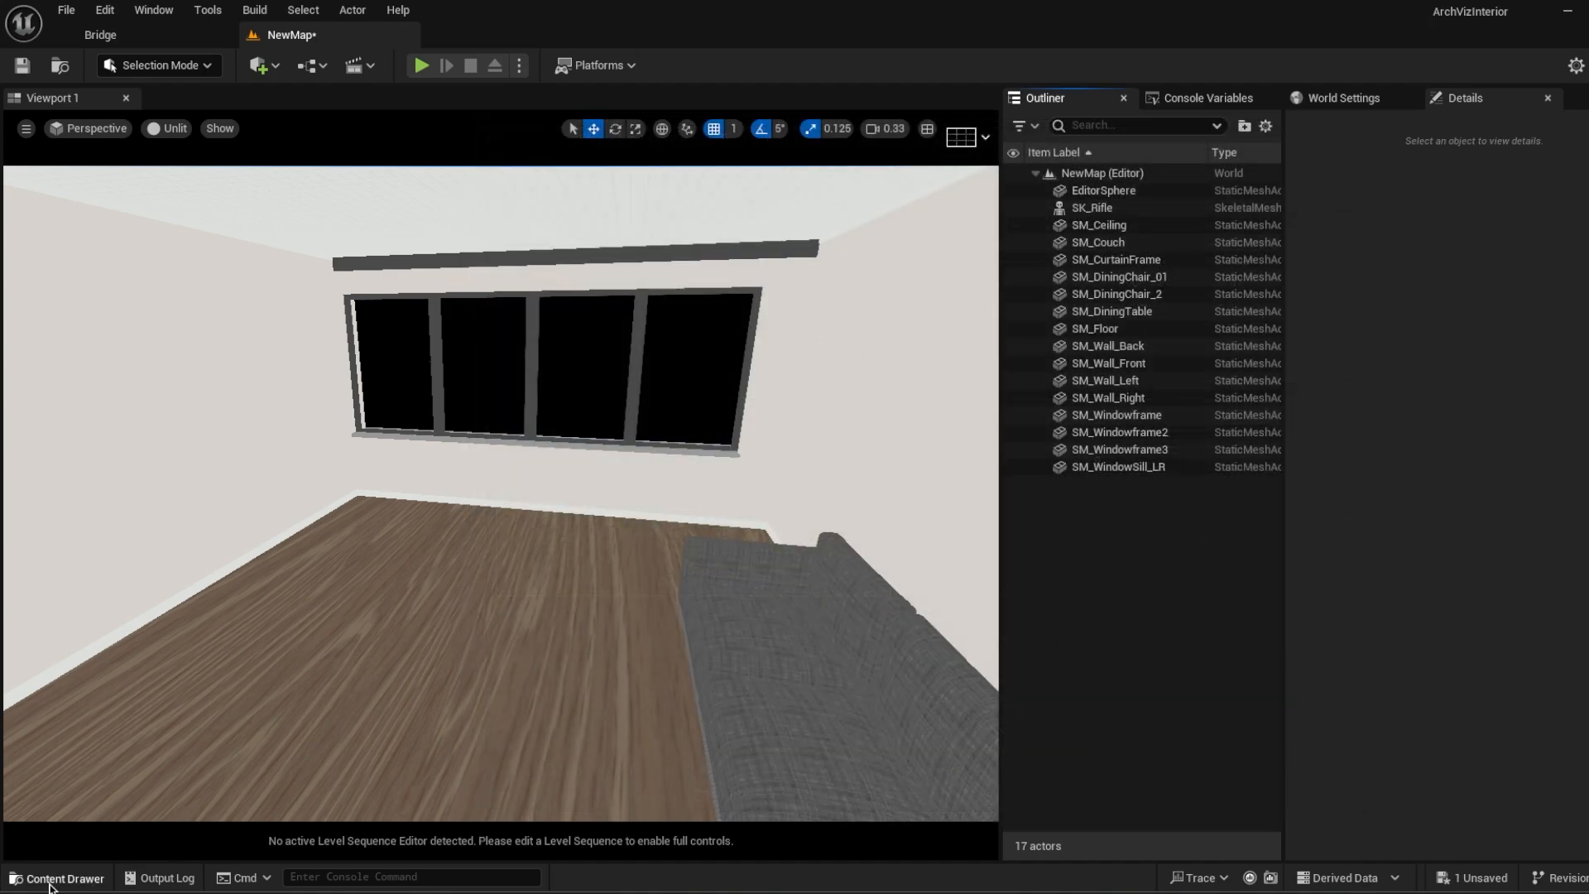
Step: Create a new material named M_Sky in the VideoMaterials folder
left_click(56, 878)
right_click(523, 761)
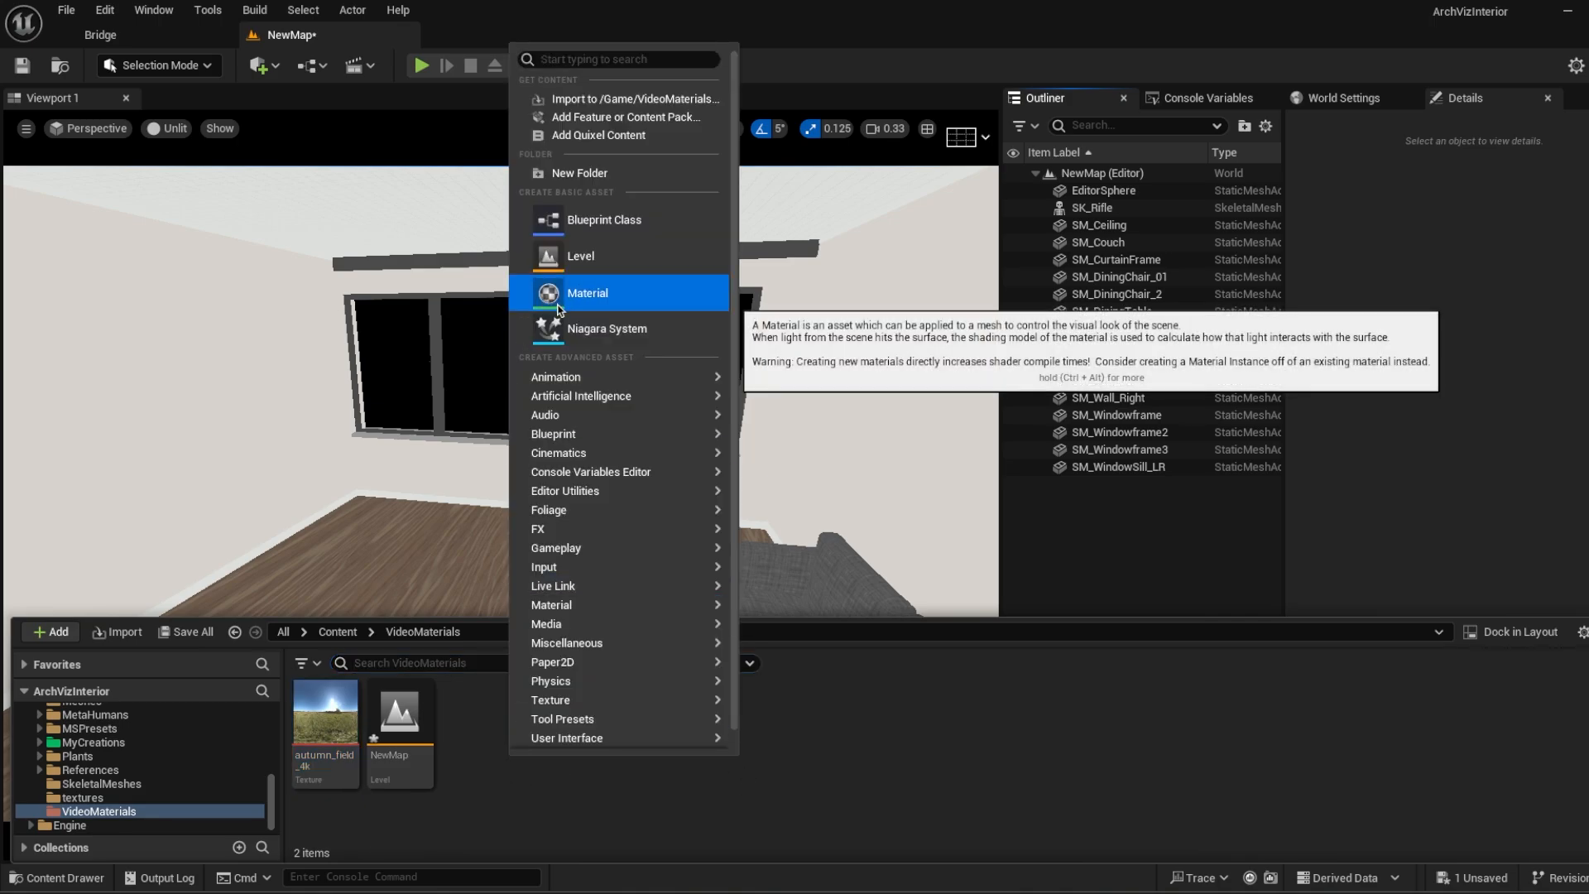
left_click(546, 292)
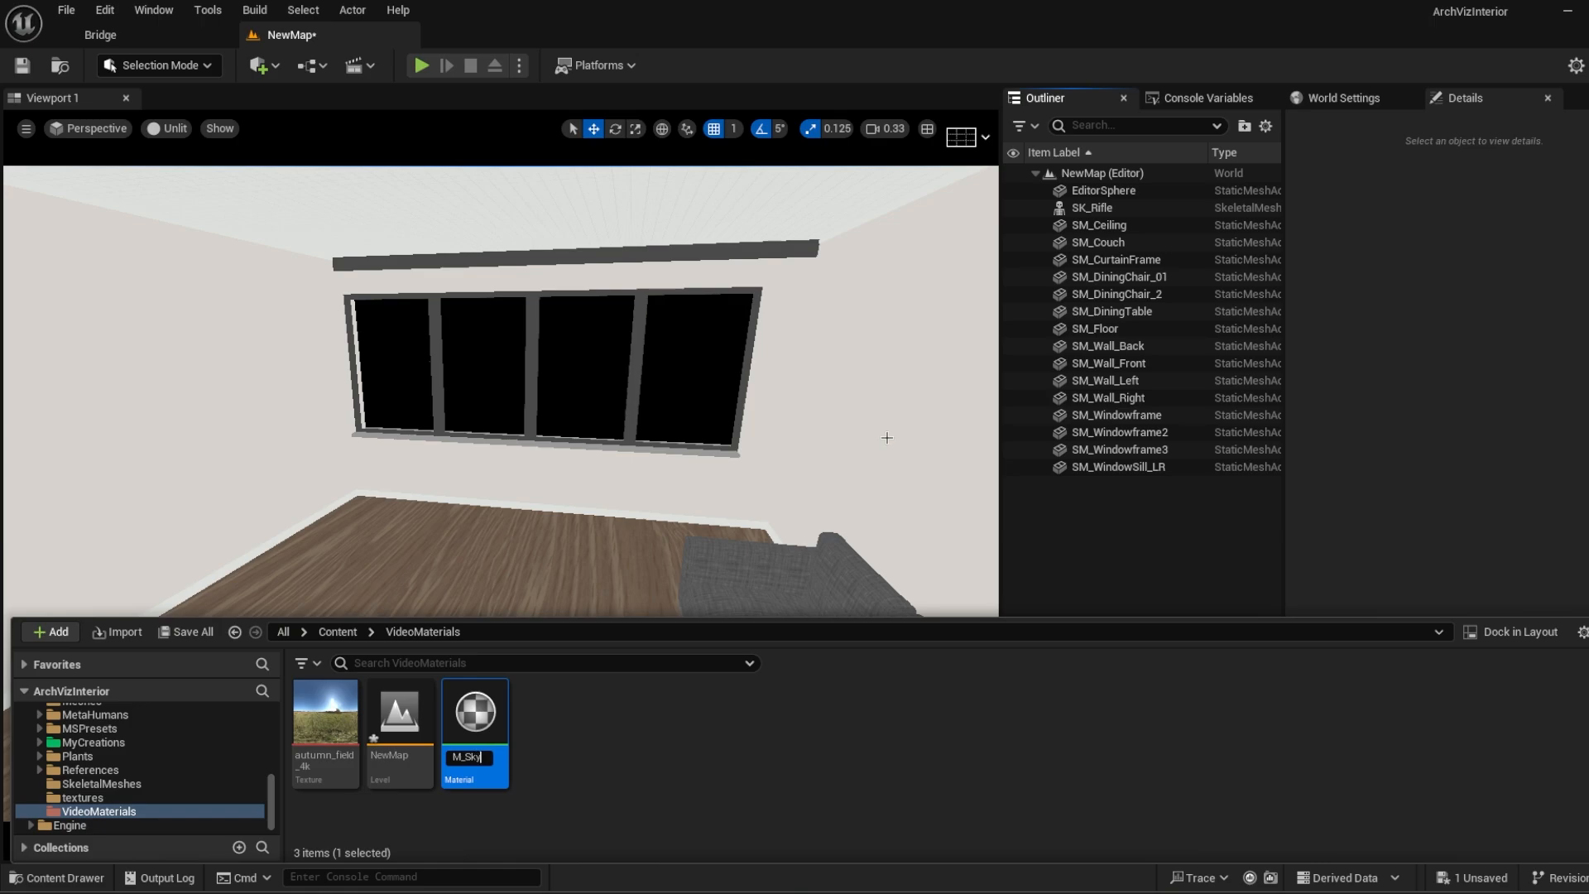
key("Return")
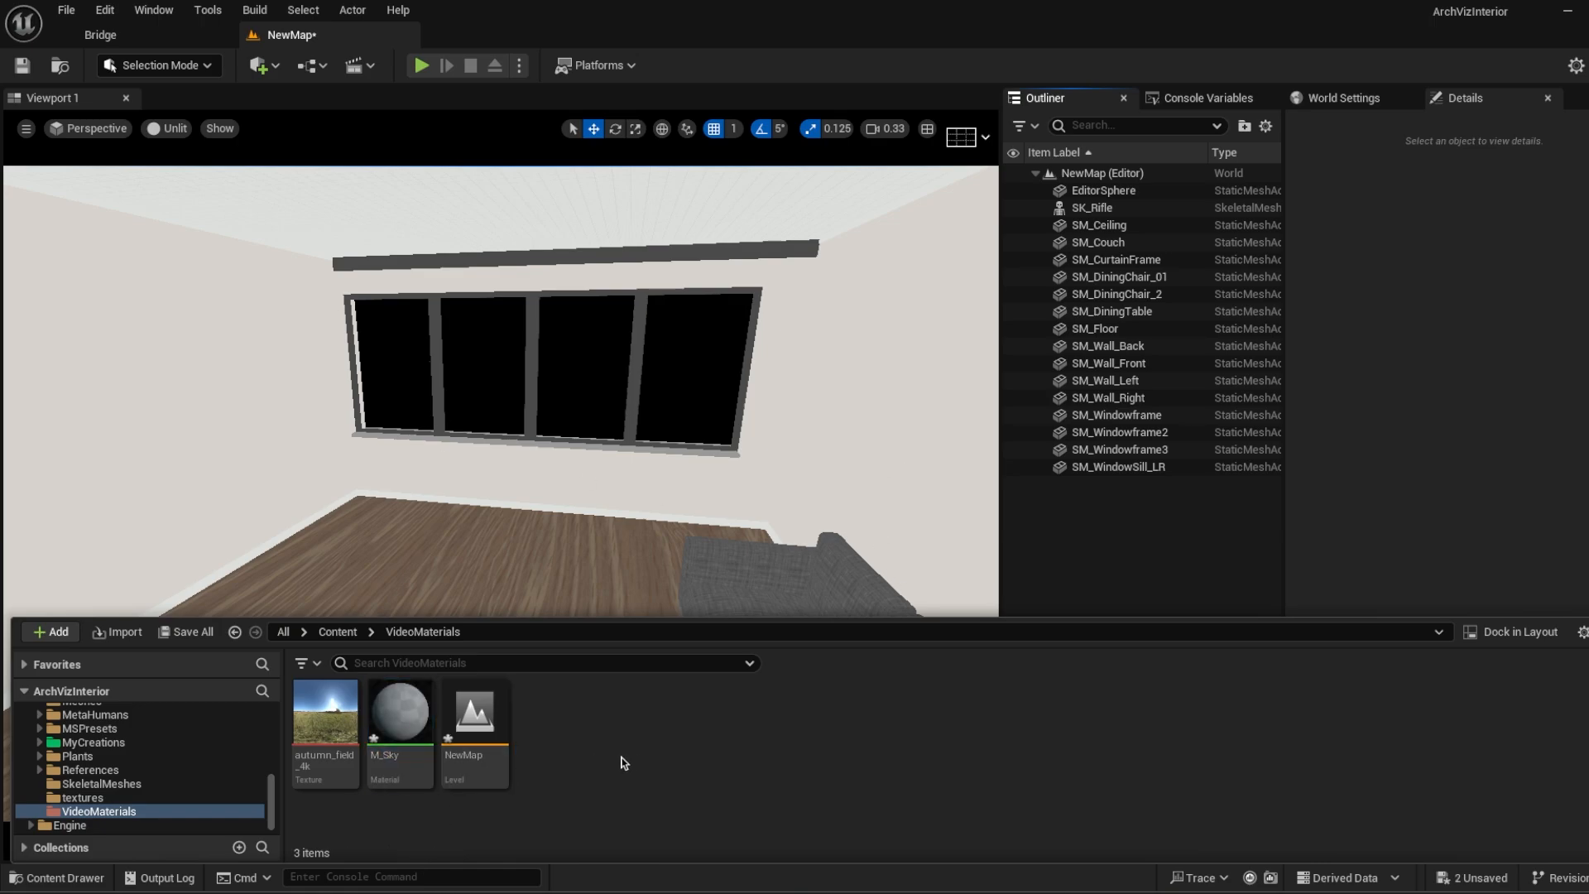
Step: Open the M_Sky material and set its shading model to Unlit
double_click(400, 716)
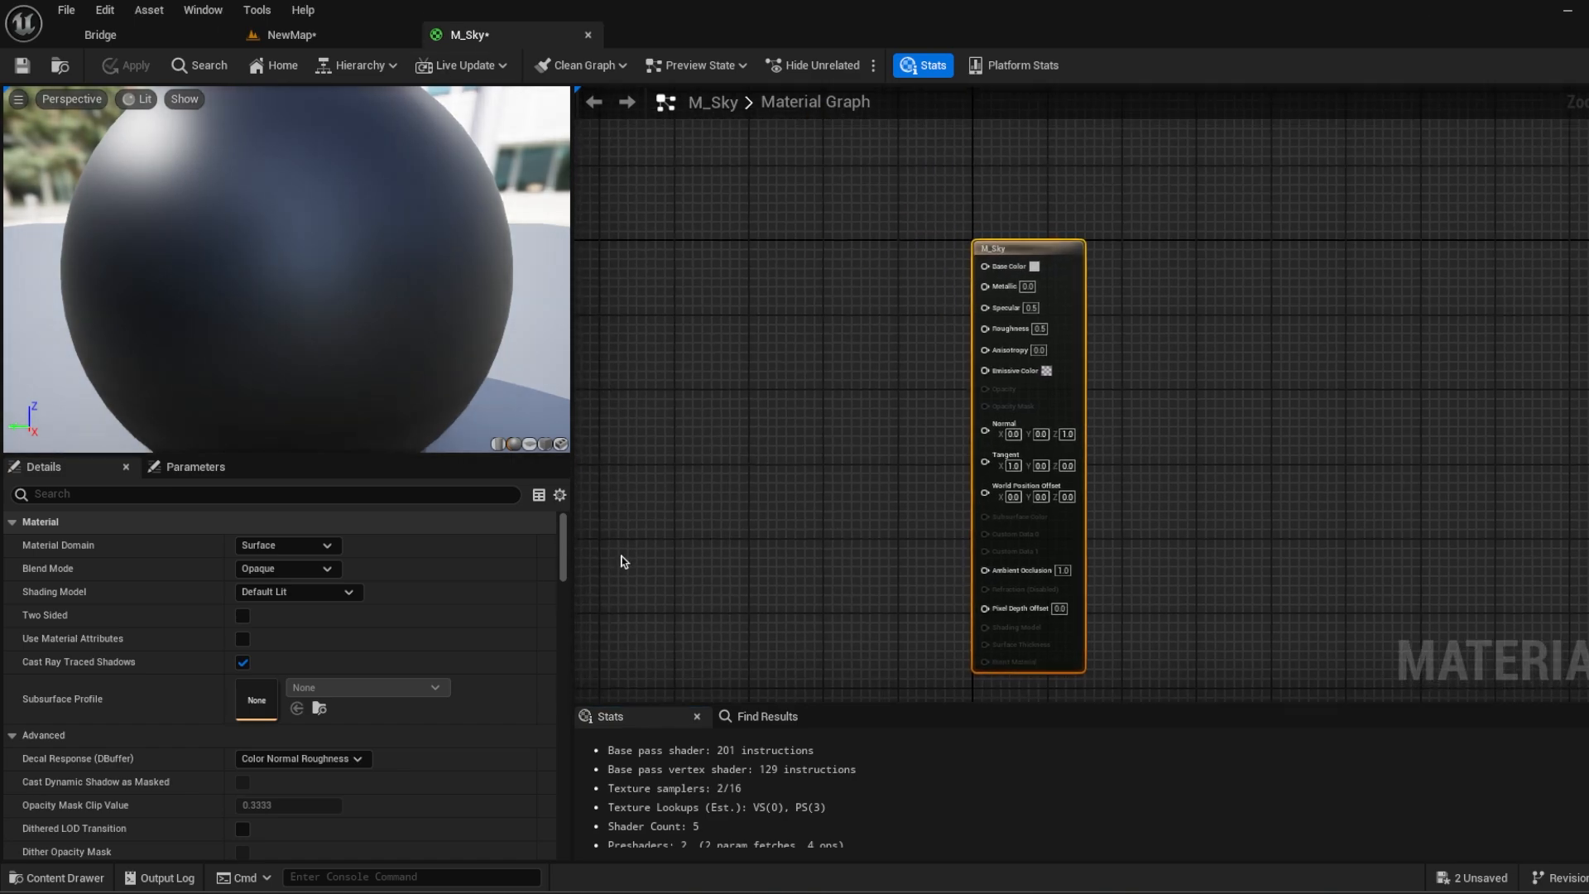
left_click(308, 570)
left_click(319, 585)
left_click(336, 591)
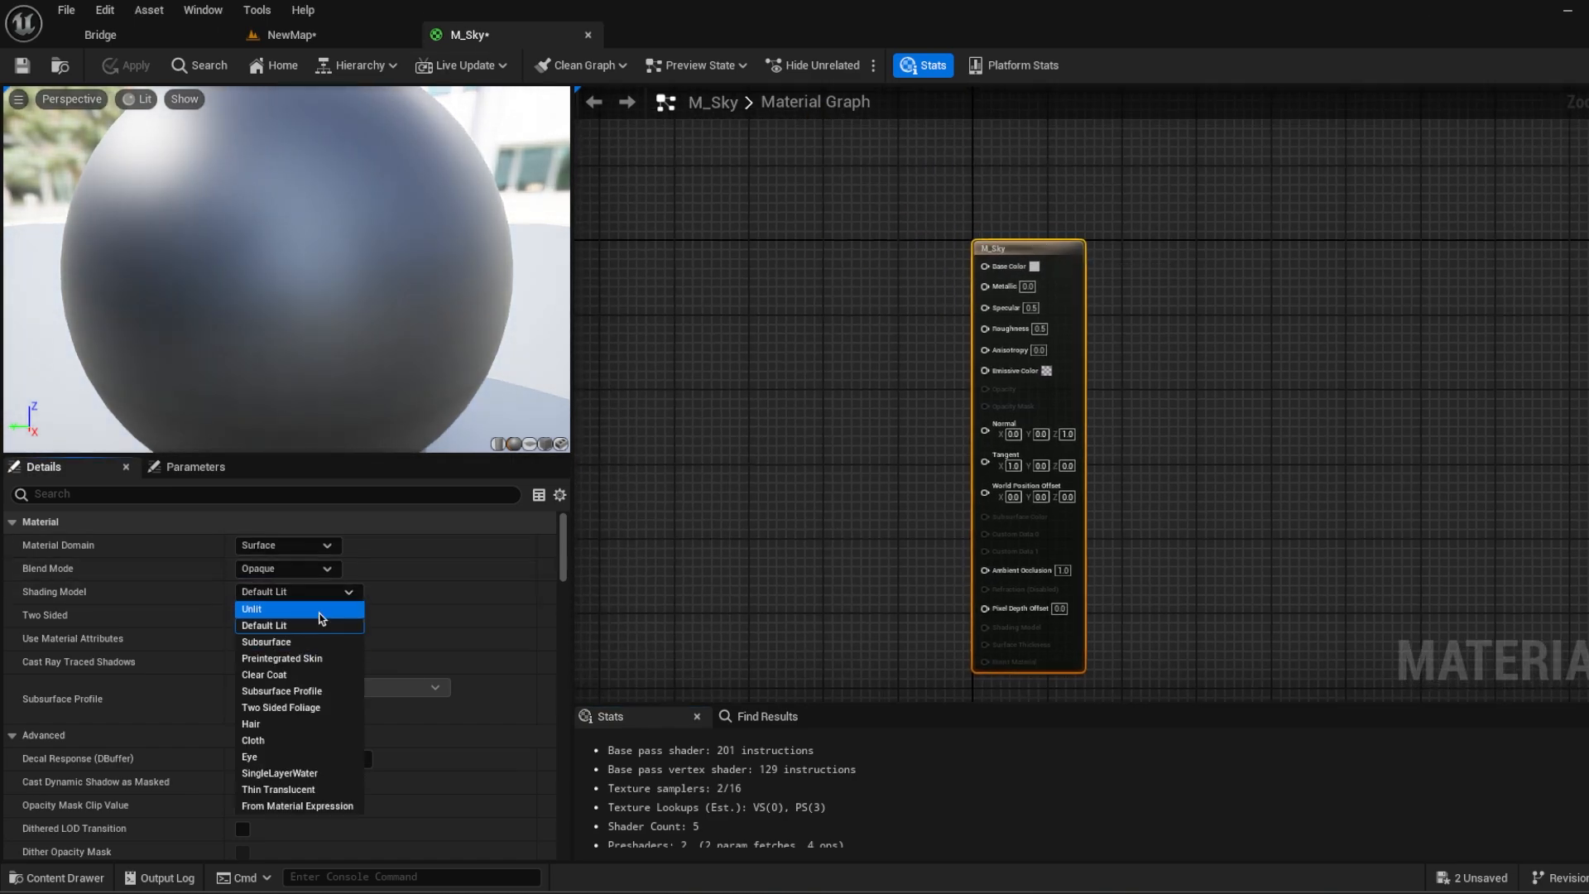
left_click(256, 609)
Step: Add the autumn_field_4k texture to the M_Sky graph, positioned well before the material result node
scroll(905, 424, "up", 1)
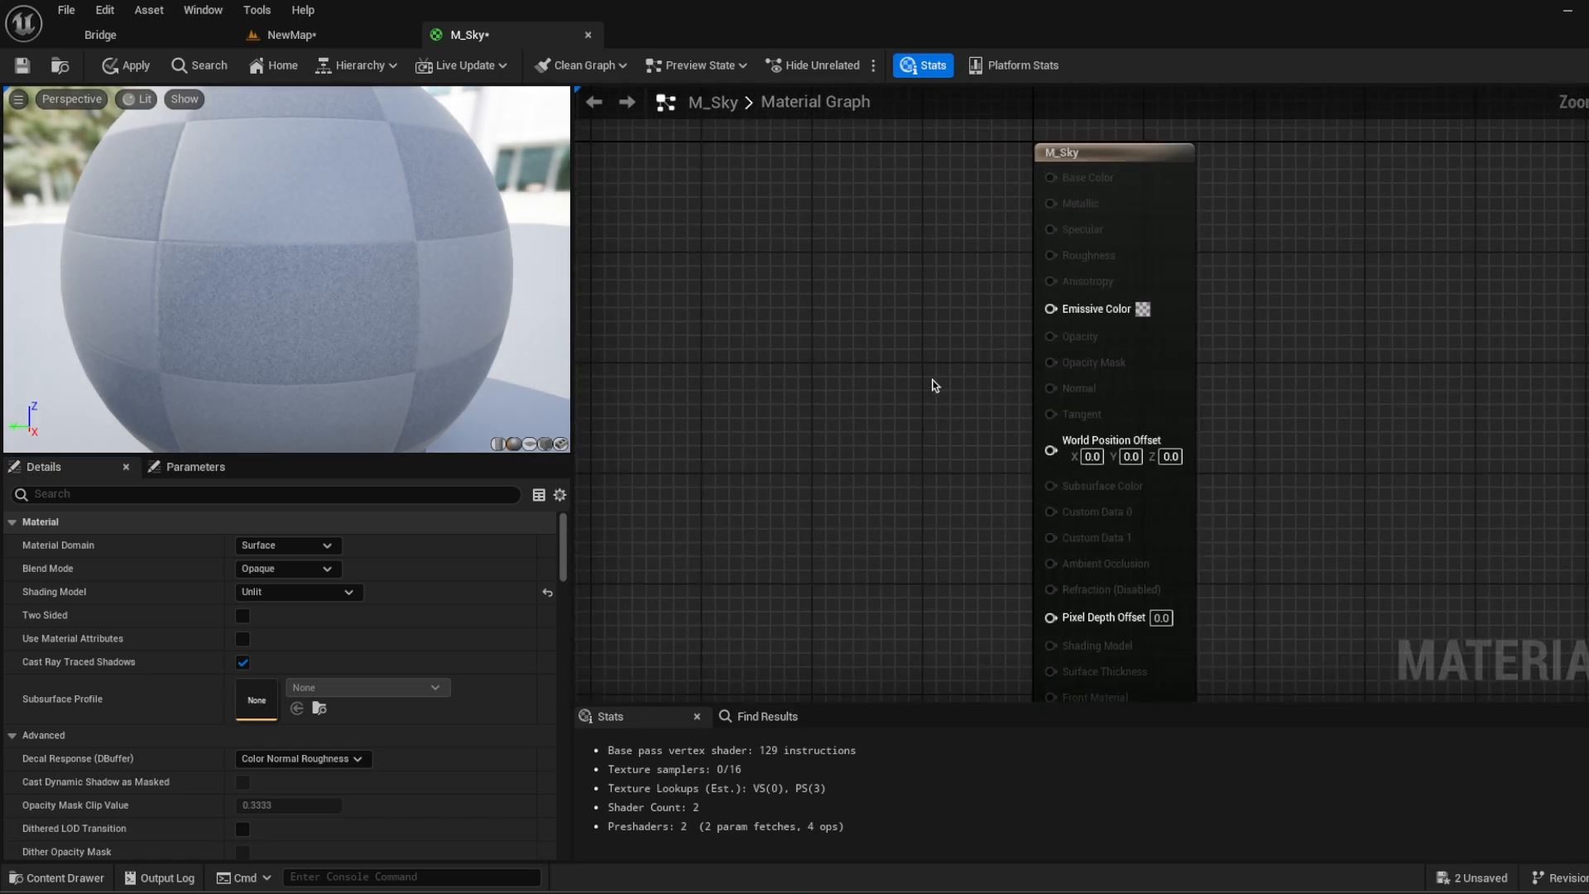
right_click_drag(929, 383, 958, 396)
left_click(40, 877)
left_click_drag(349, 681, 774, 197)
left_click_drag(946, 311, 786, 276)
Step: Convert the autumn_field_4k texture sample to a parameter named Sky Texture XDR
right_click(785, 275)
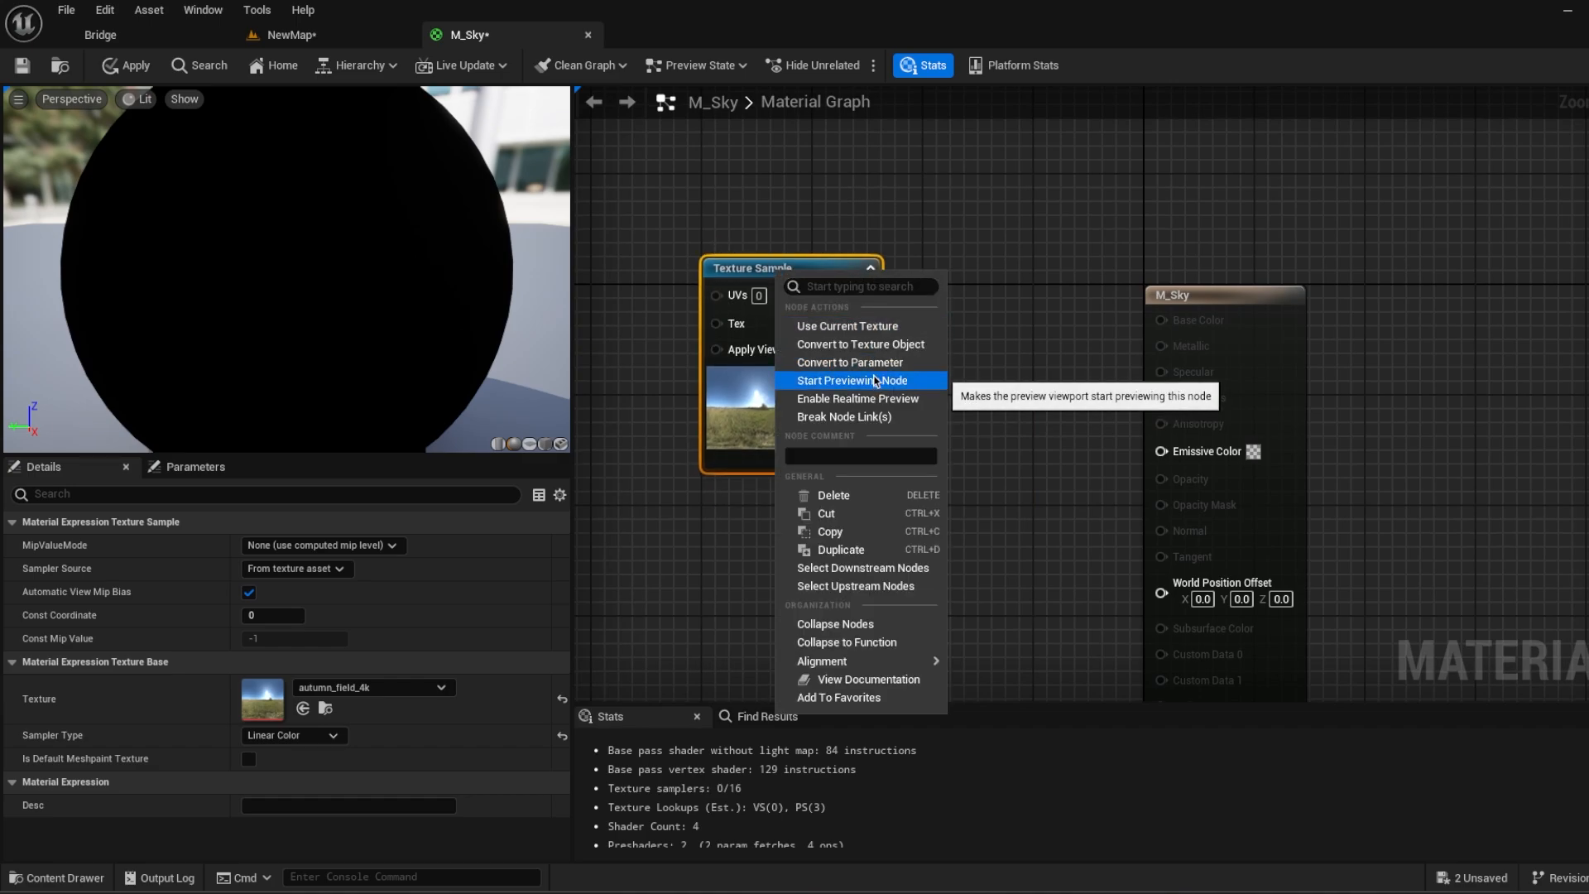
left_click(850, 362)
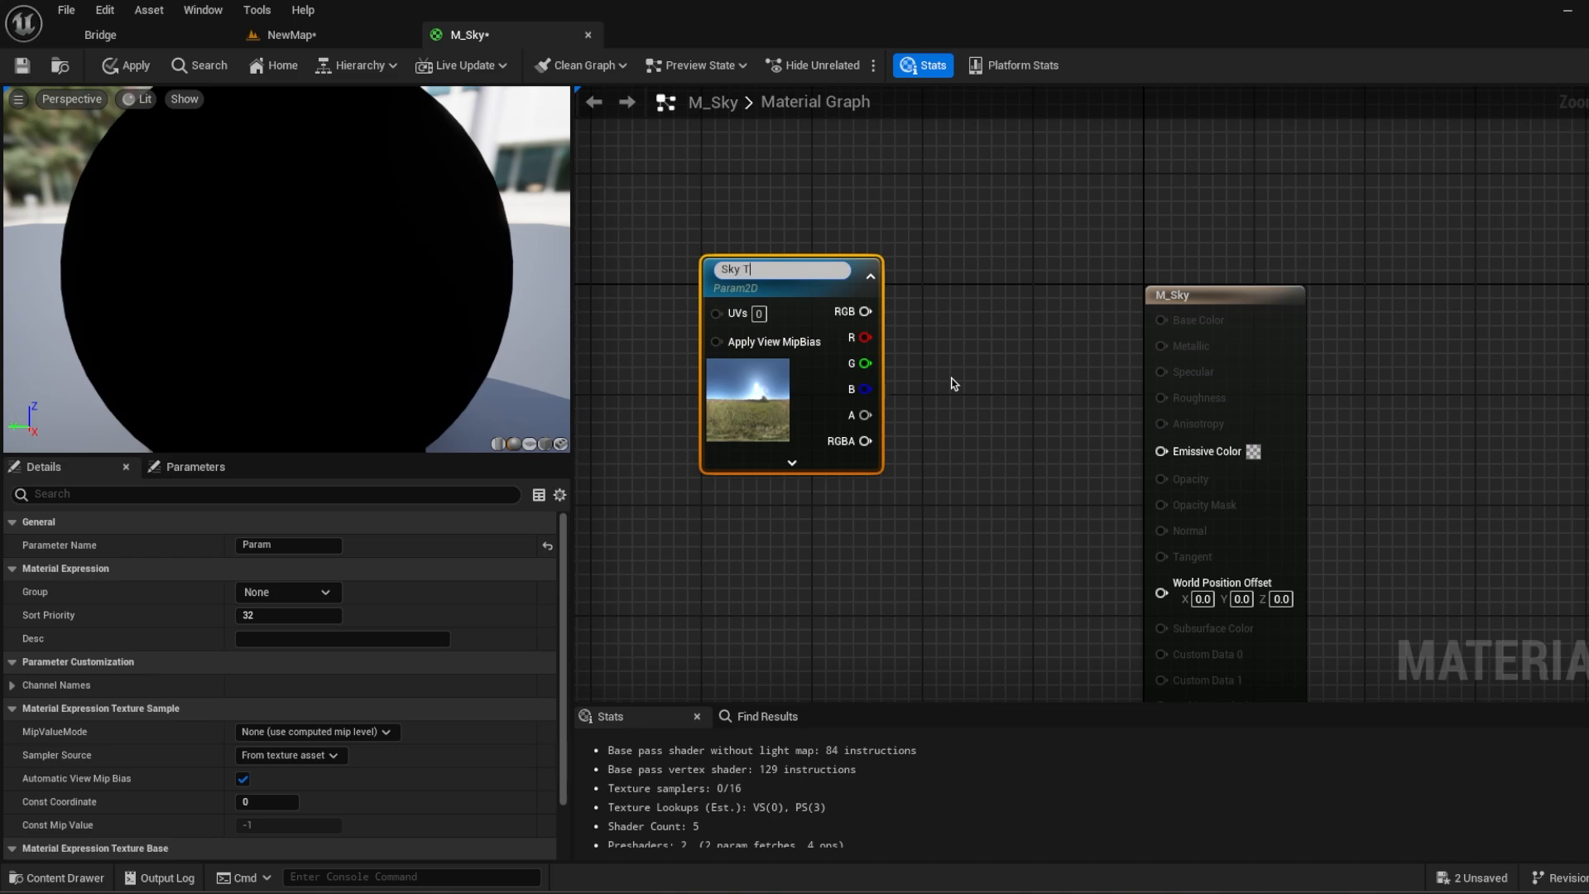
type("Sky Texture XDR")
key("Return")
left_click(951, 379)
left_click_drag(781, 267, 768, 253)
left_click(993, 411)
Step: Add a constant converted to a scalar parameter named Brightness, placed just below the Sky Texture XDR node
key("1")
left_click(705, 561)
right_click(735, 579)
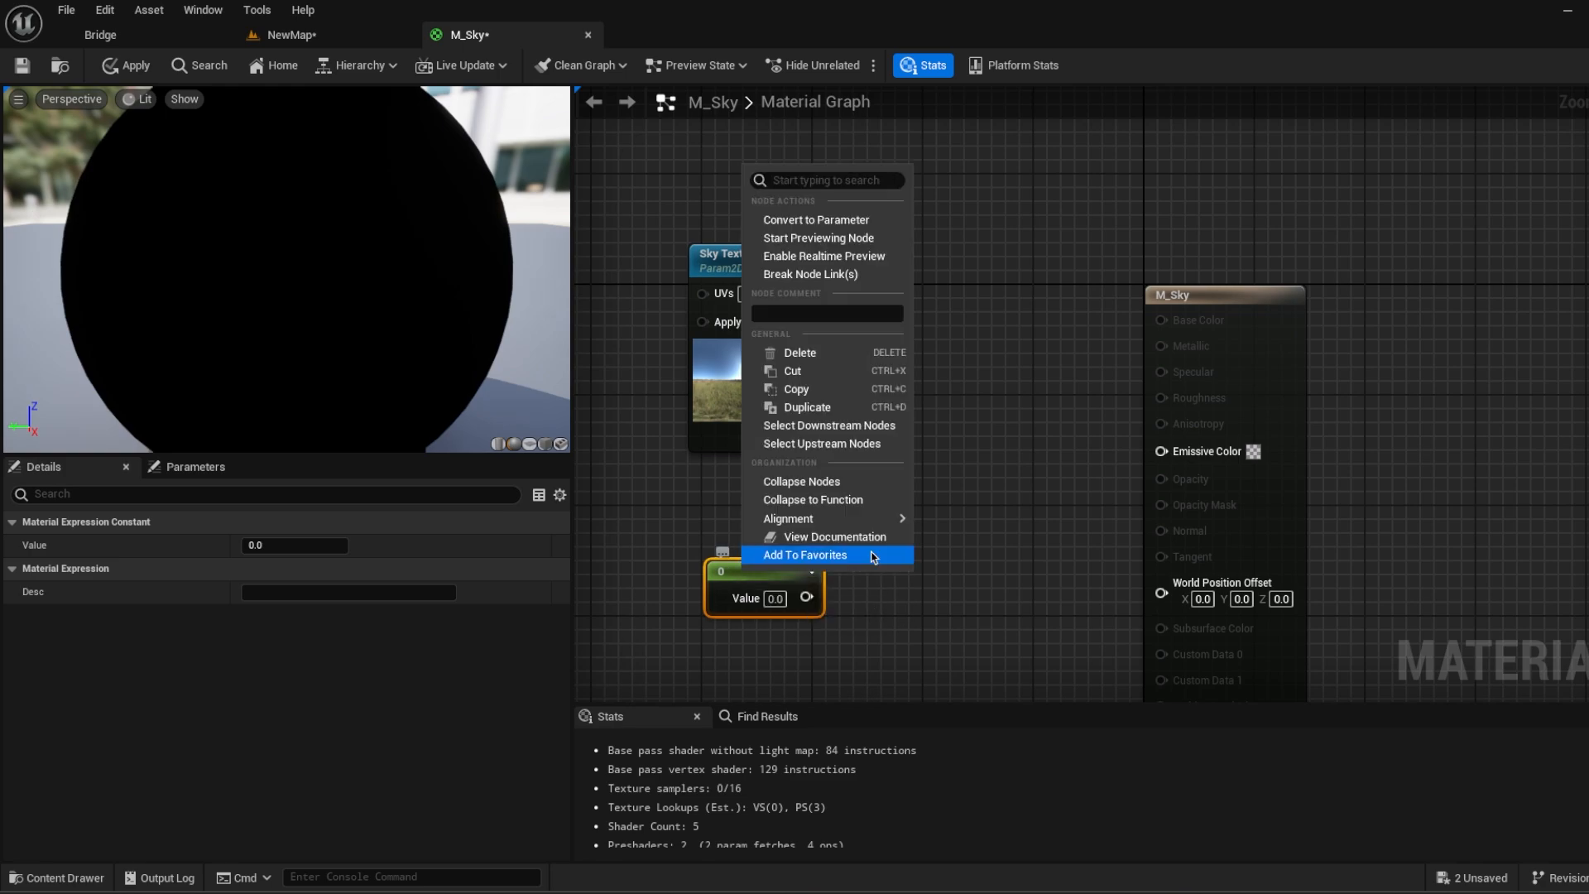
left_click(830, 234)
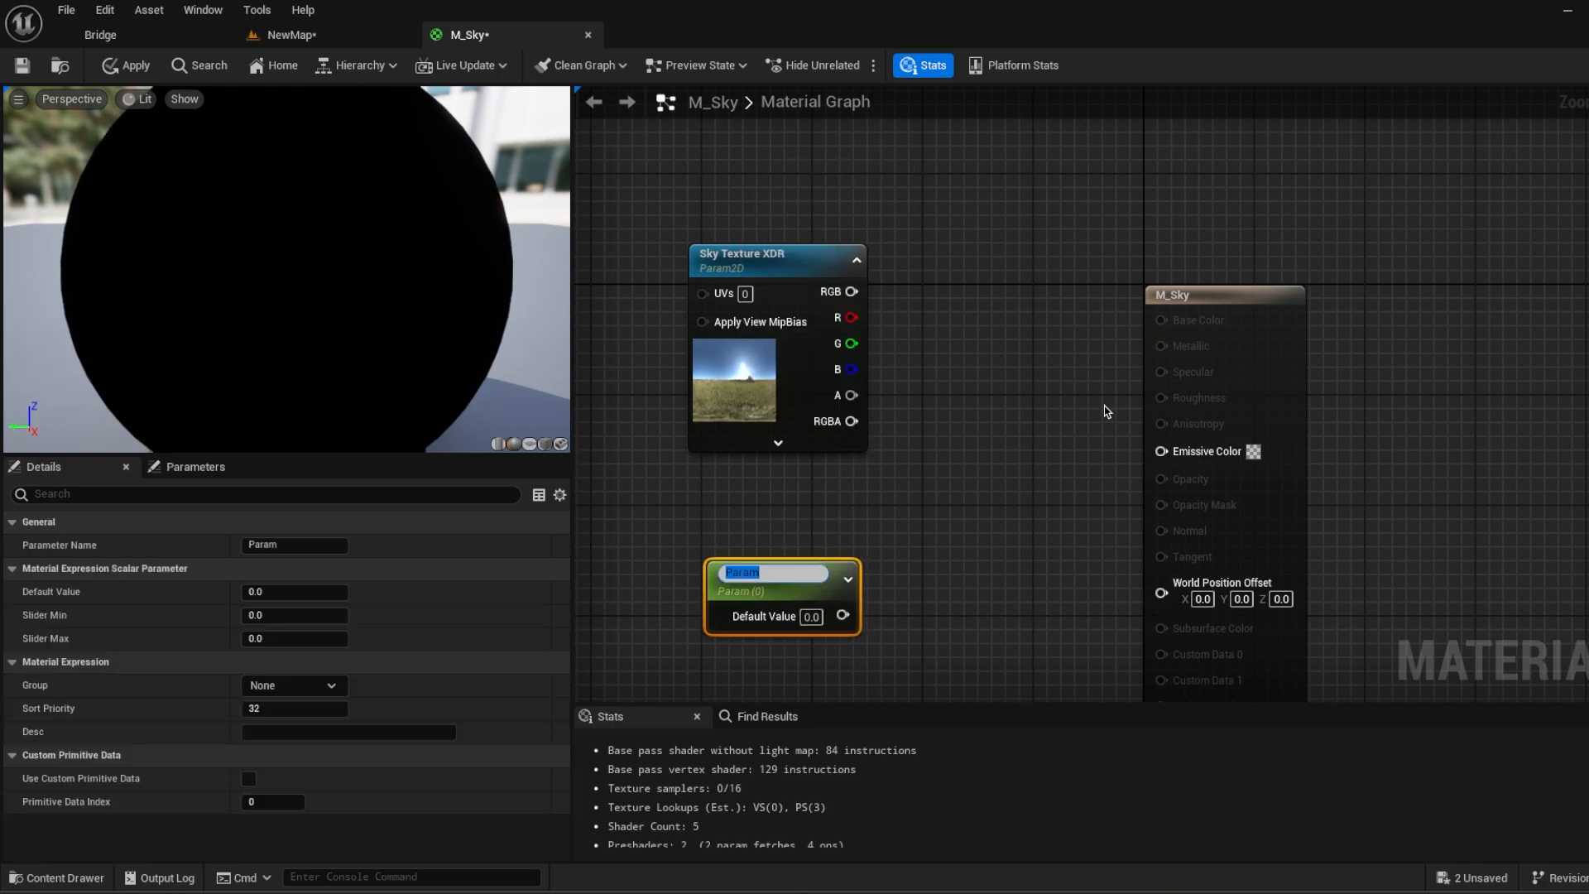
type("Brightness")
key("Return")
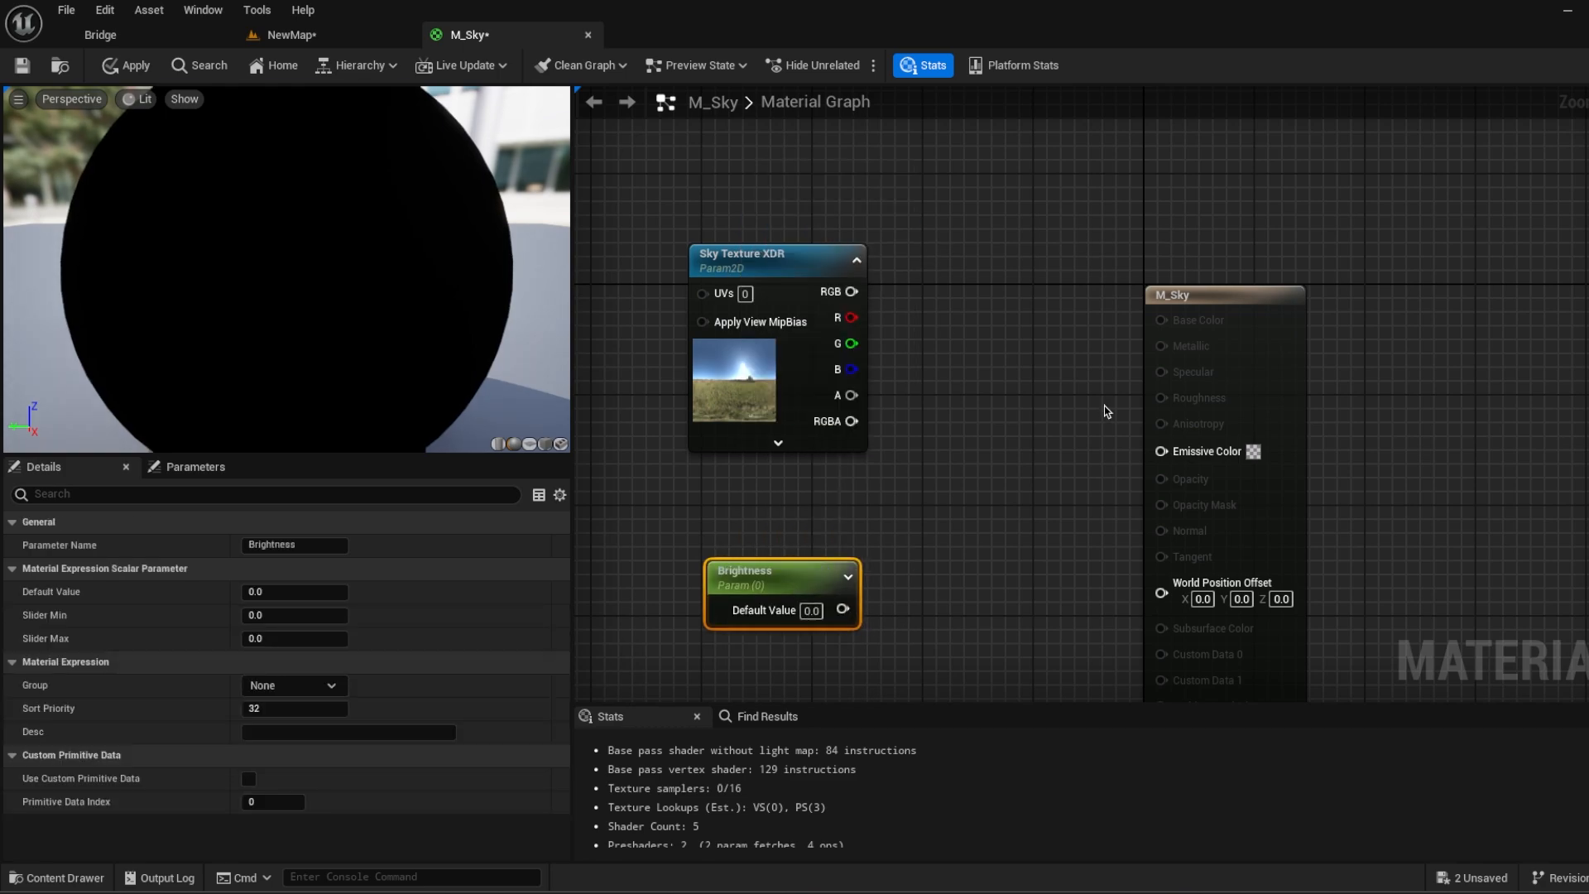
left_click_drag(803, 564, 798, 523)
Step: Multiply the Sky Texture XDR RGB output by Brightness and connect the product to M_Sky's Emissive Color
left_click_drag(815, 272, 977, 466)
left_click(954, 342)
type("nult")
key("BackSpace")
key("BackSpace")
key("BackSpace")
key("BackSpace")
type("multi")
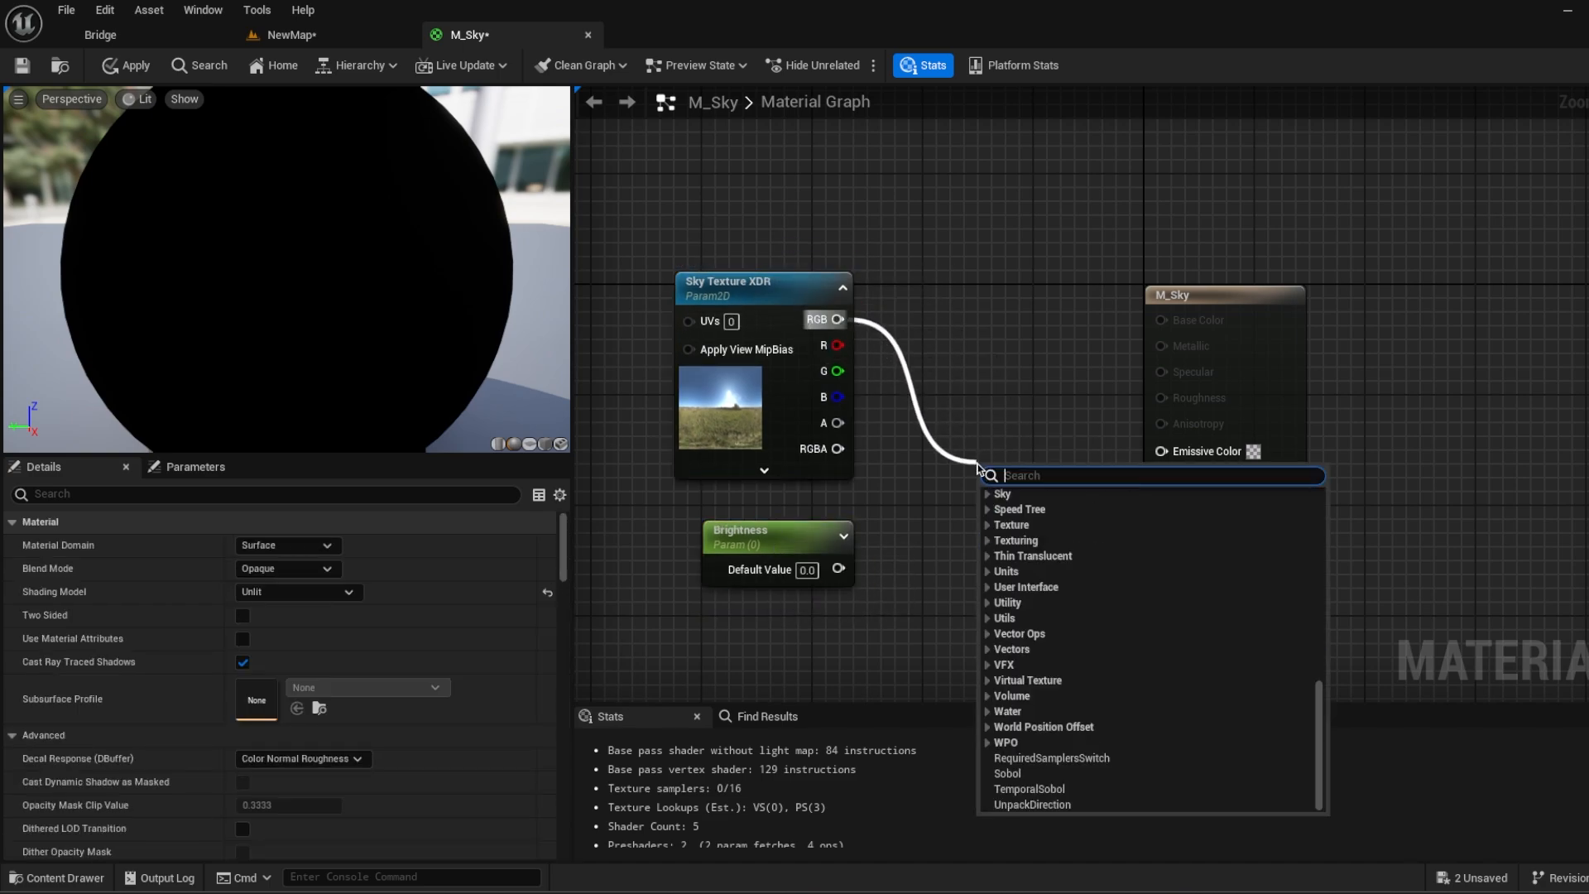
key("Return")
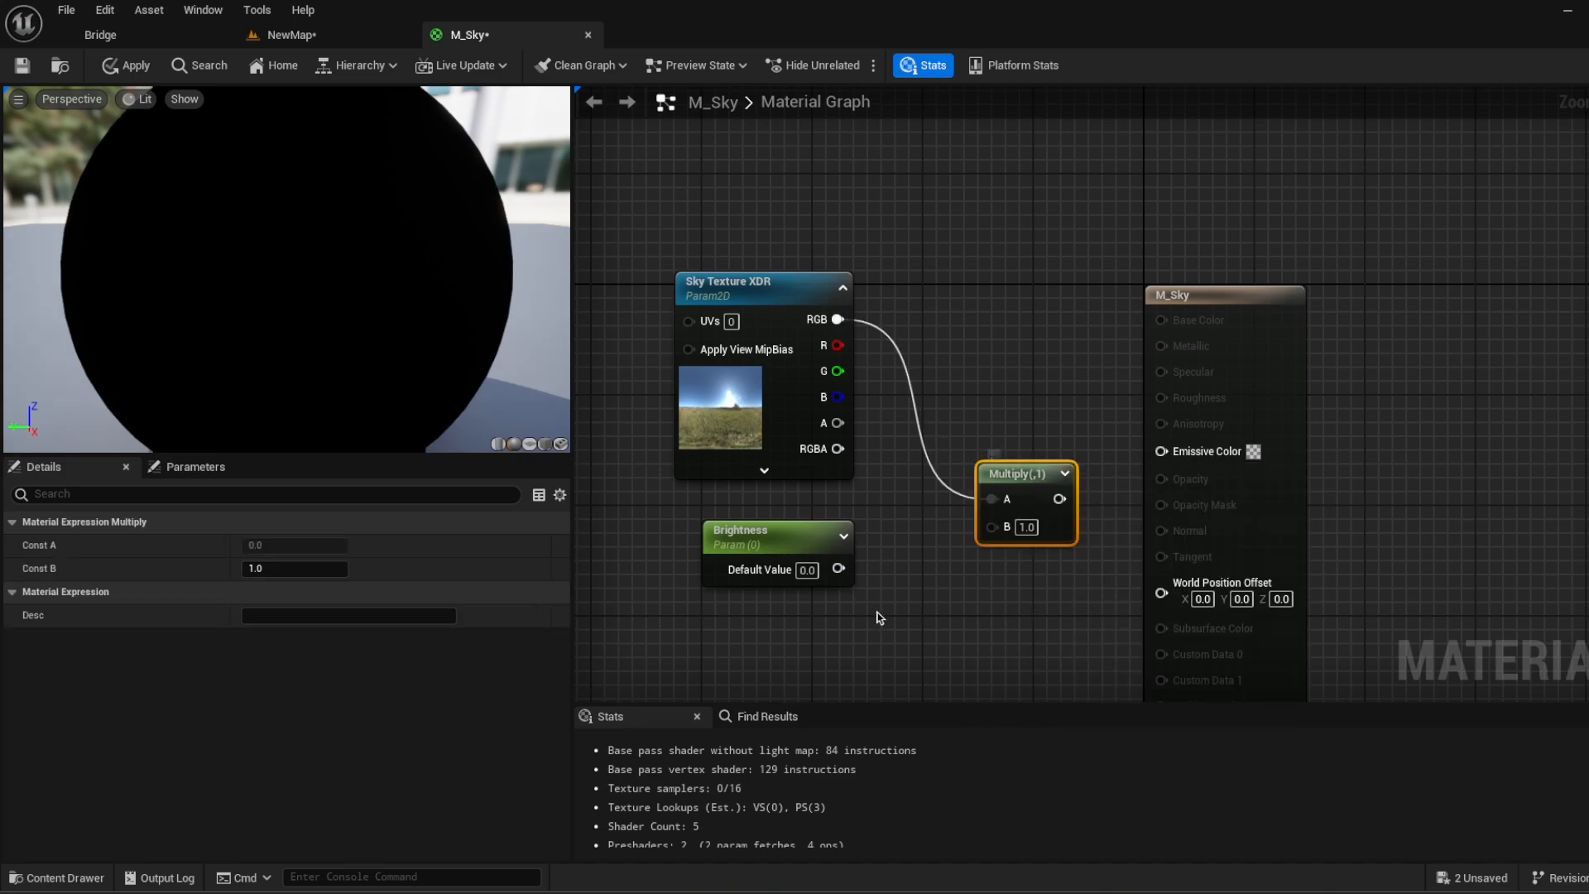
left_click_drag(838, 568, 1161, 450)
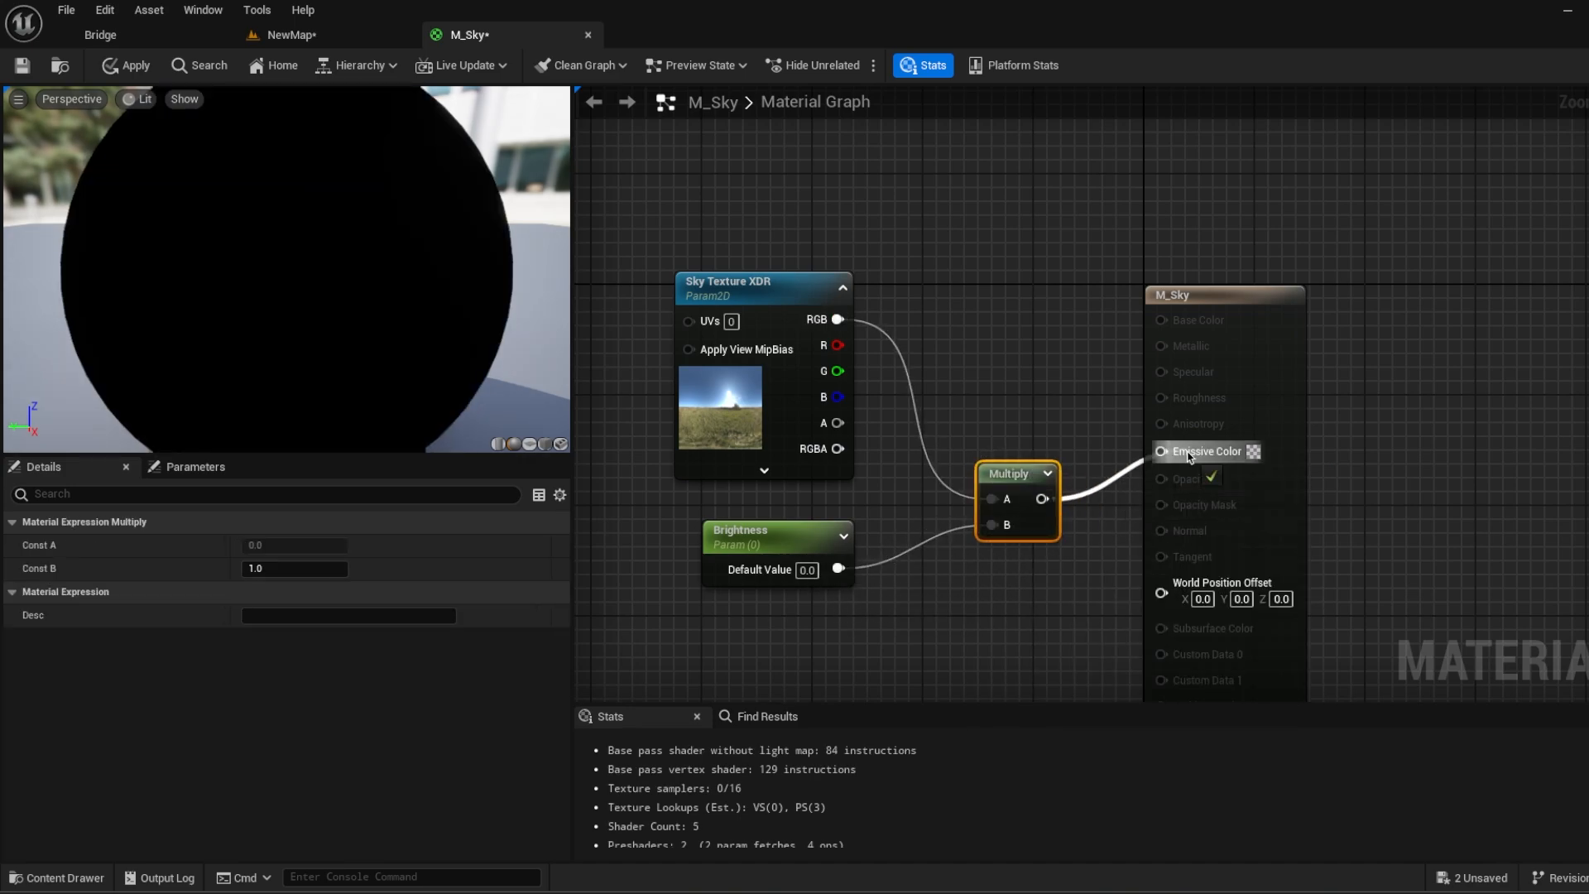
left_click_drag(1225, 305, 1278, 346)
Step: Set the Brightness parameter's default value to 4000
left_click(807, 569)
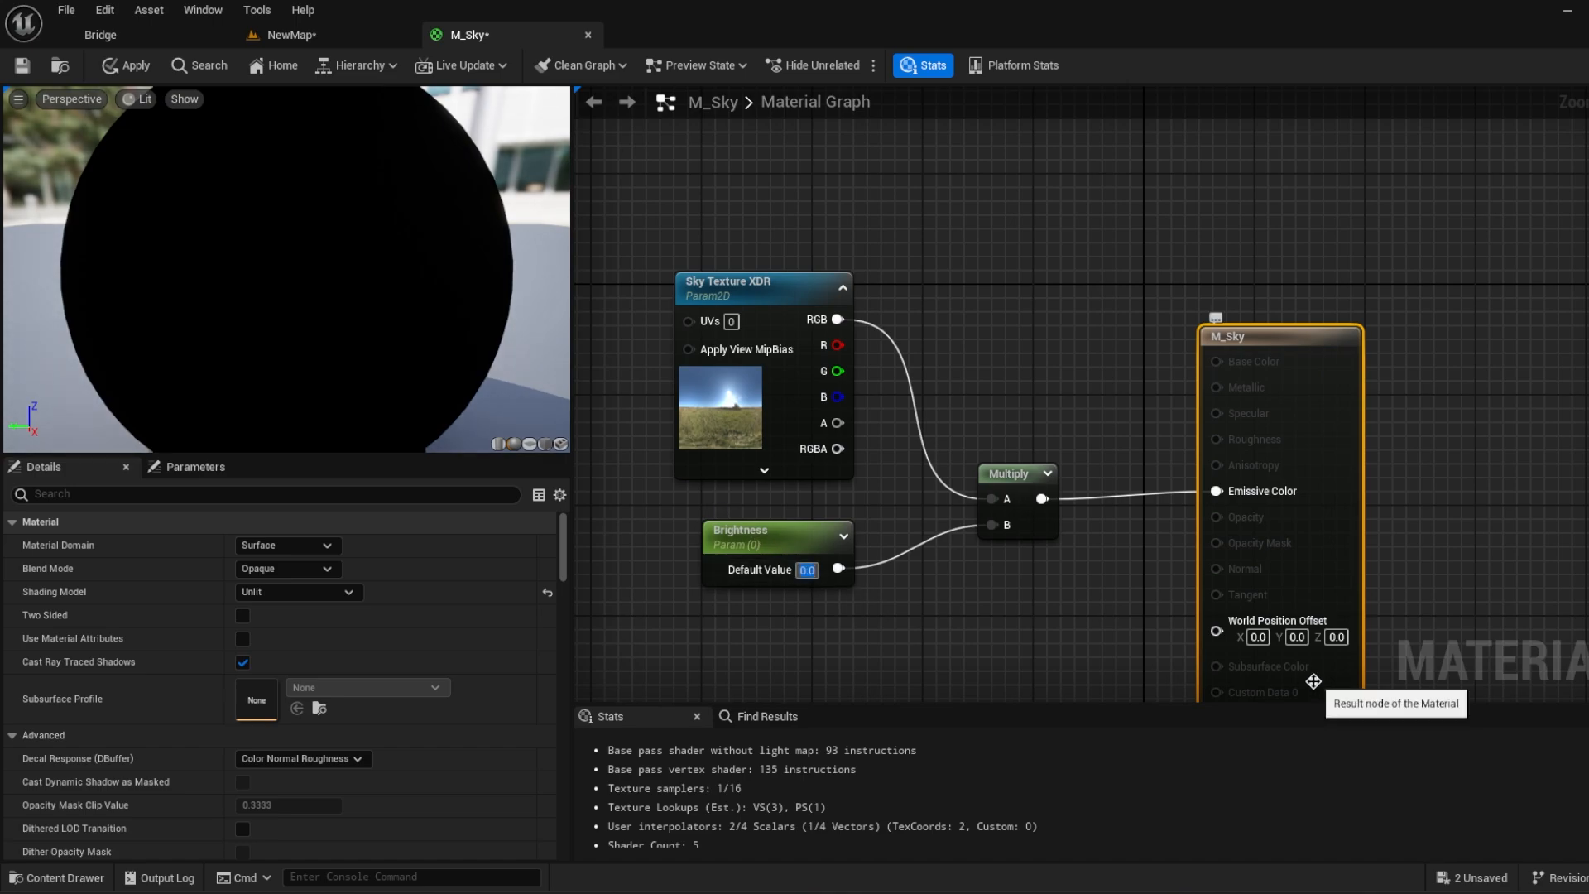
type("4000")
key("Return")
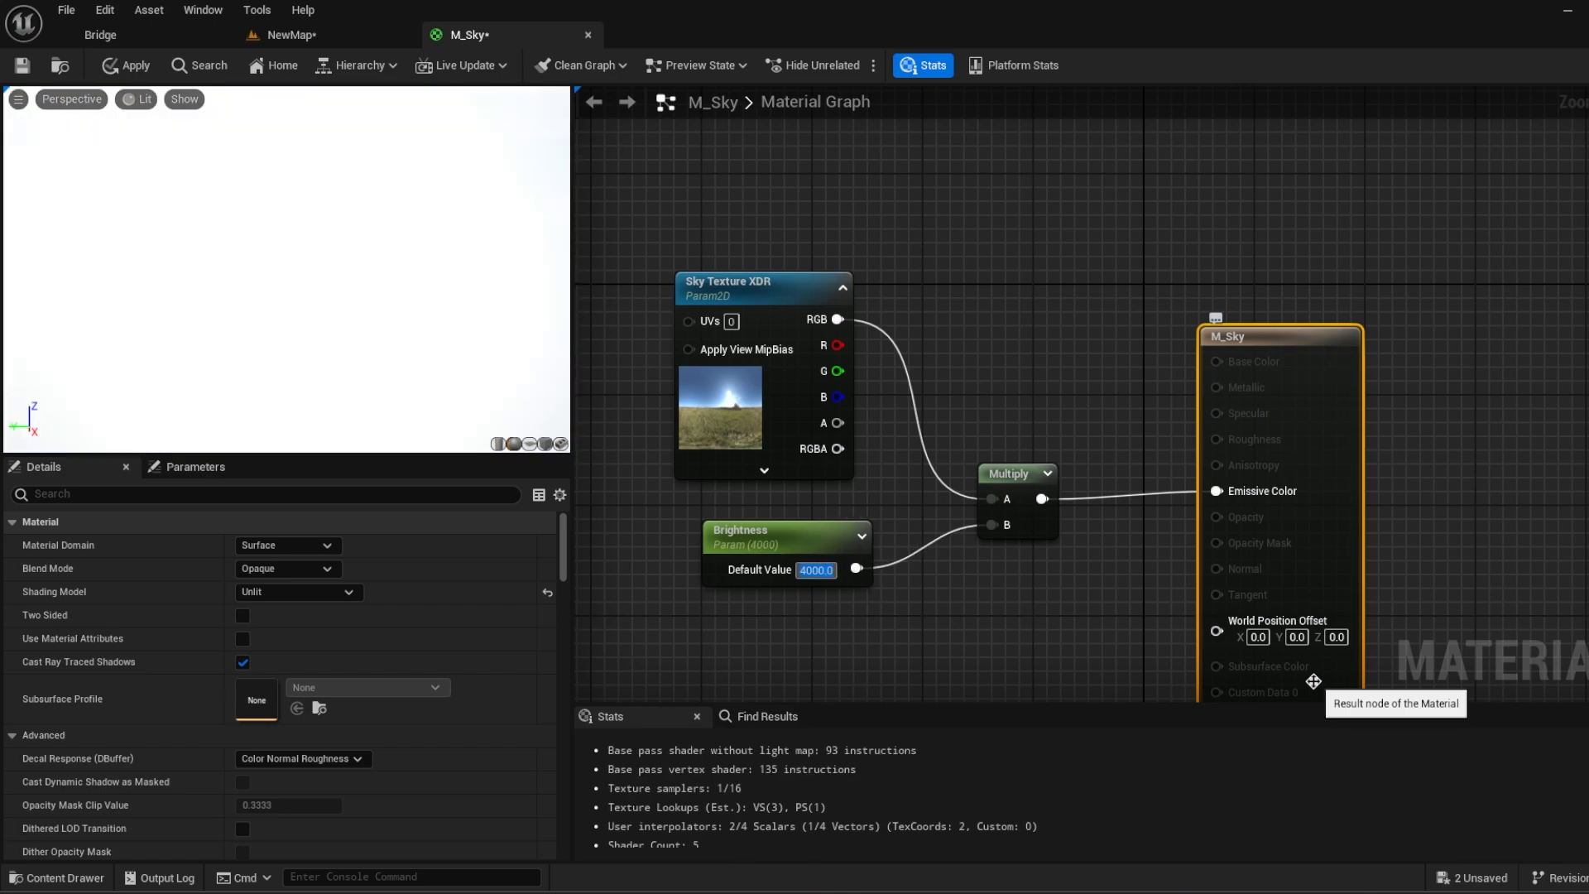
Step: Save the M_Sky material and make it two-sided
scroll(403, 255, "down", 5)
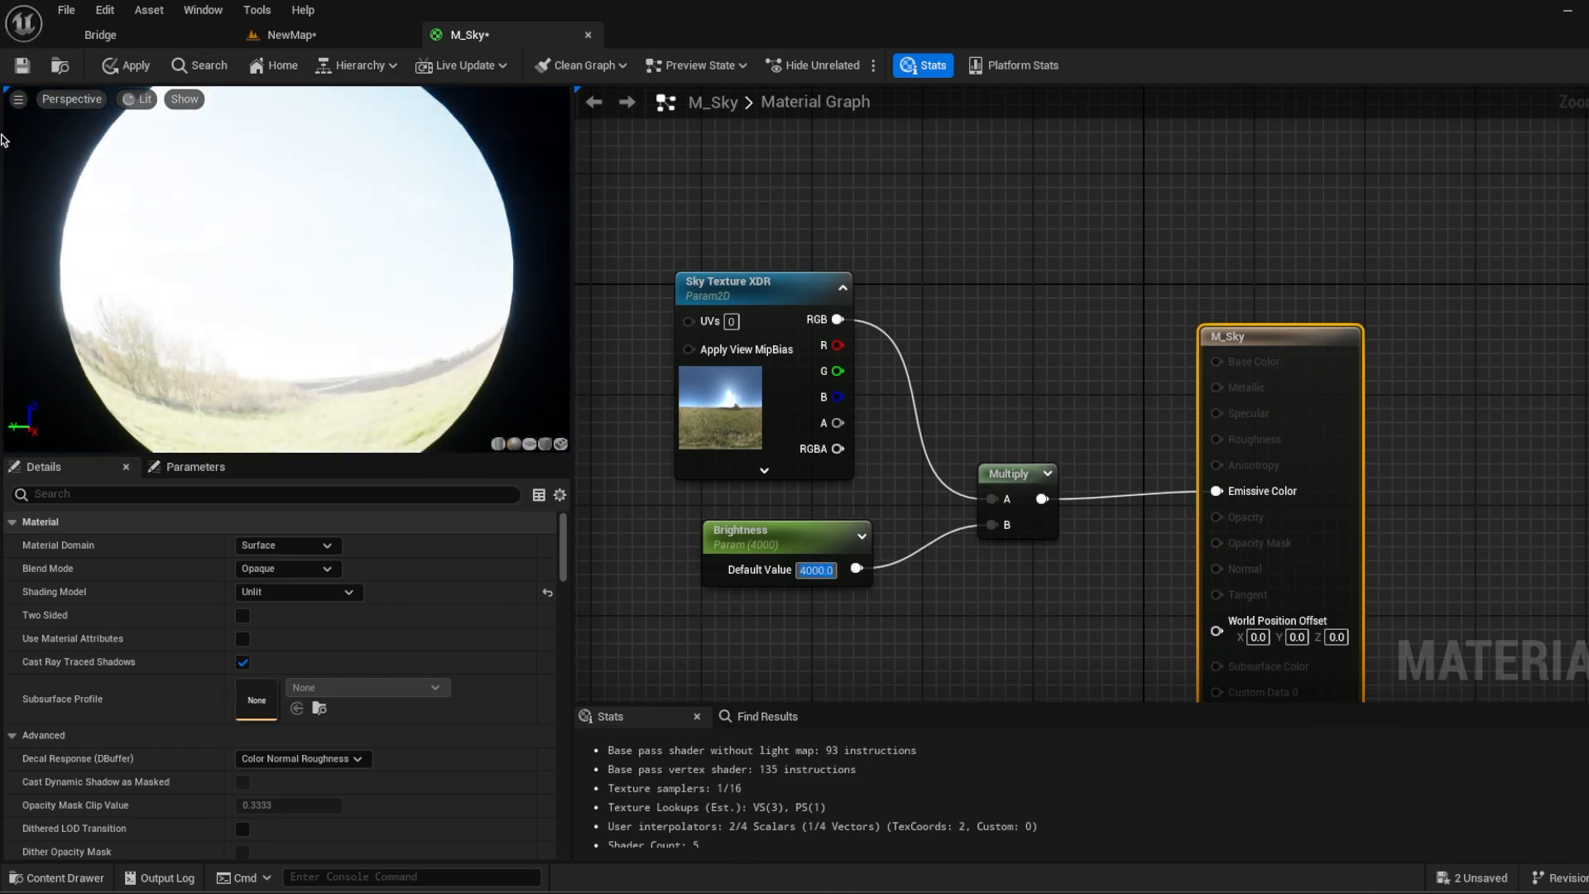
left_click(22, 65)
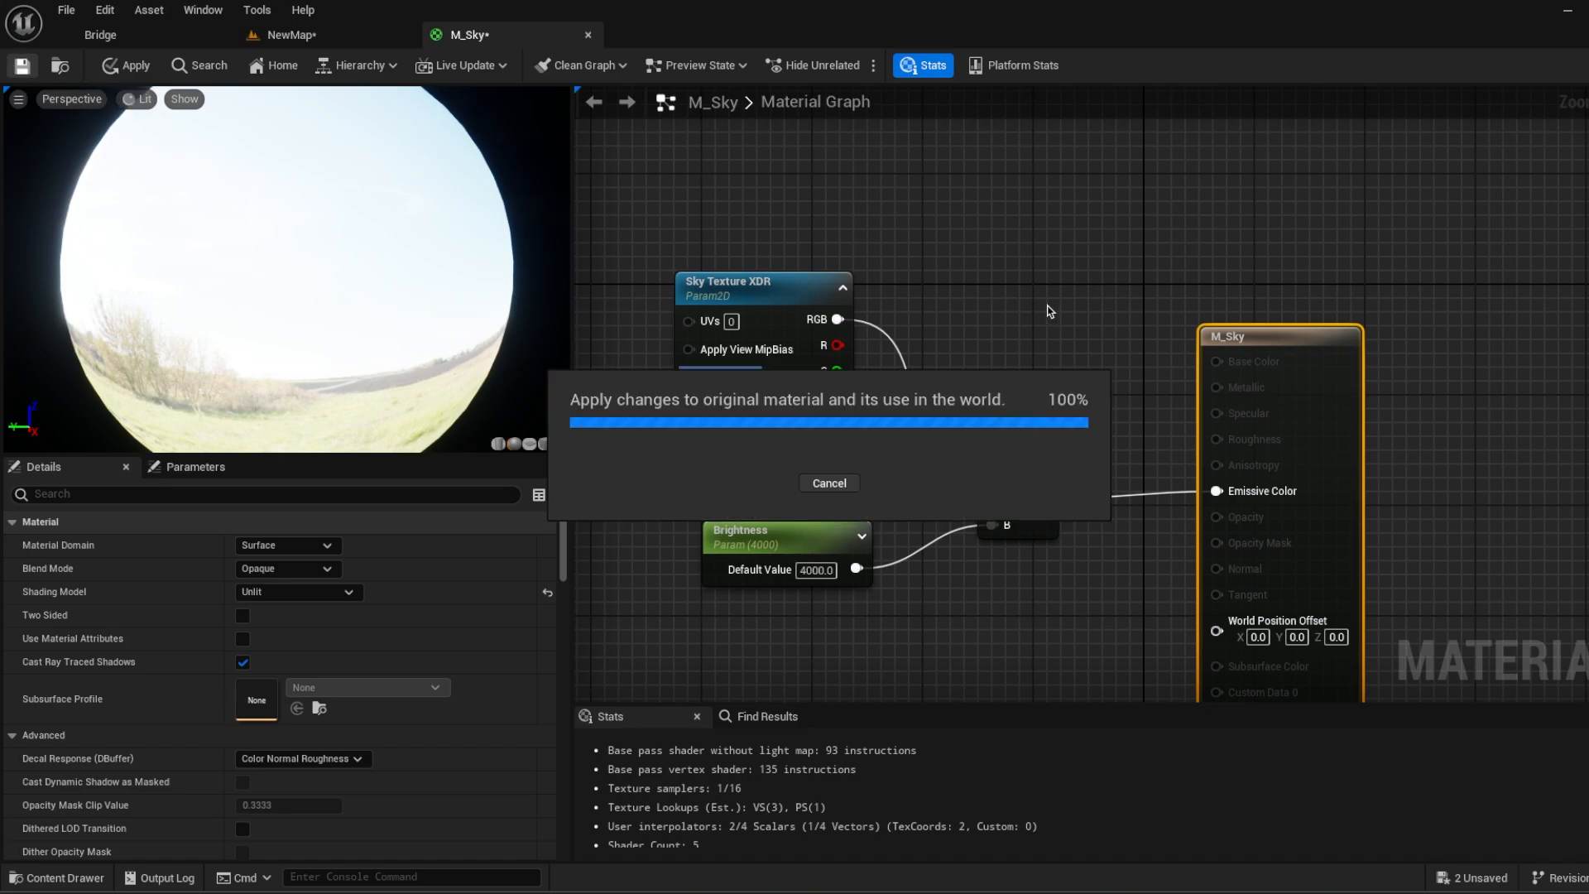
left_click(243, 615)
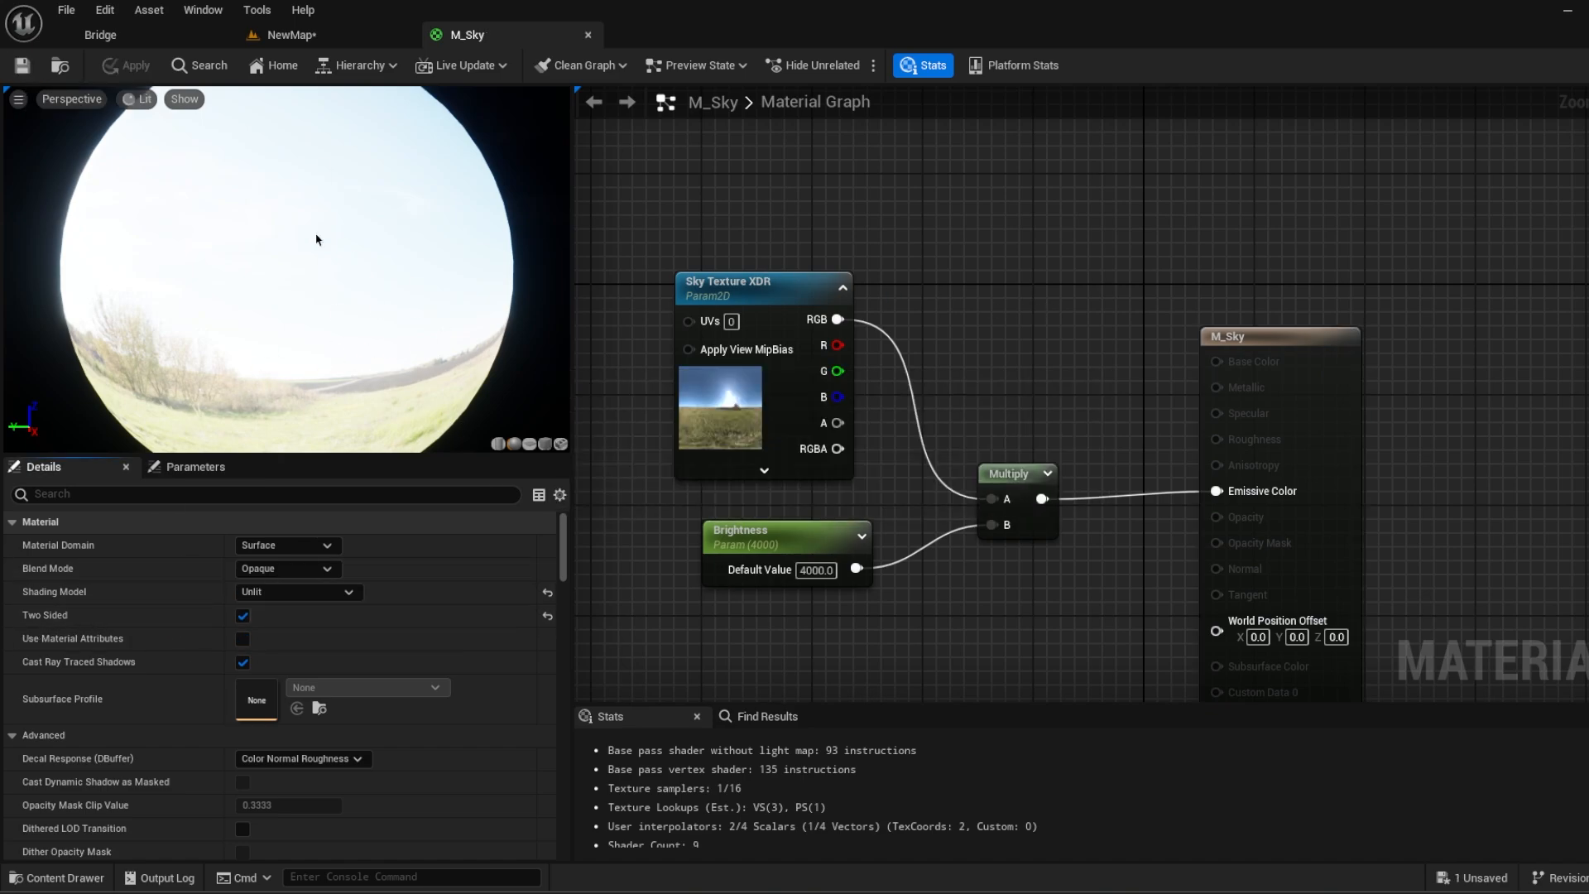
Step: Return to the NewMap level and assign M_Sky to the Element 0 material slot of EditorSphere
left_click(299, 40)
right_click_drag(777, 539, 692, 539)
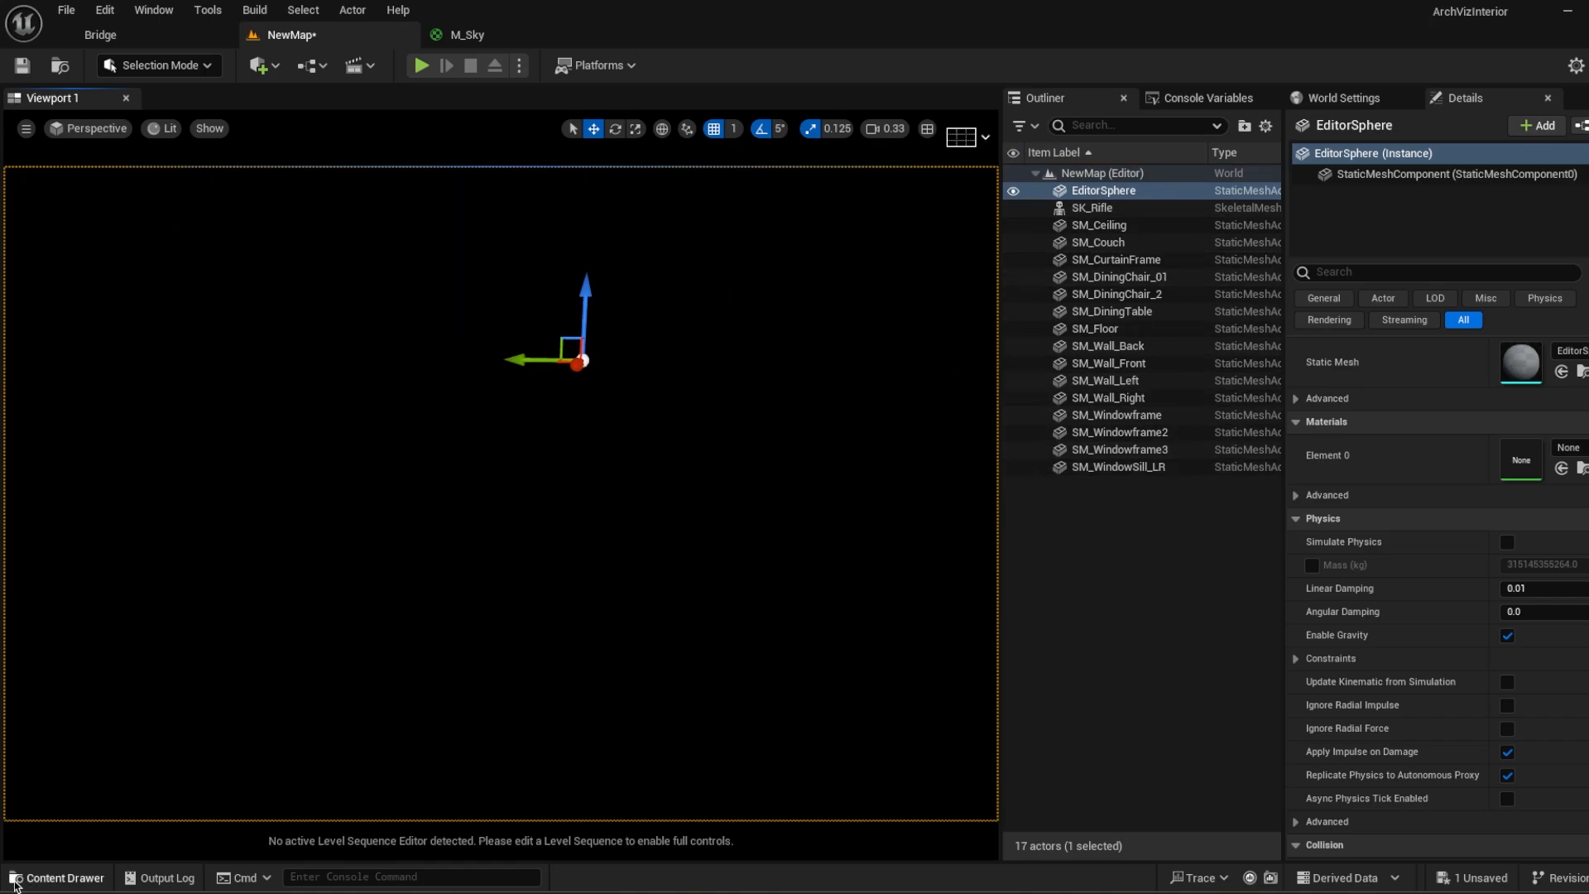
left_click(56, 877)
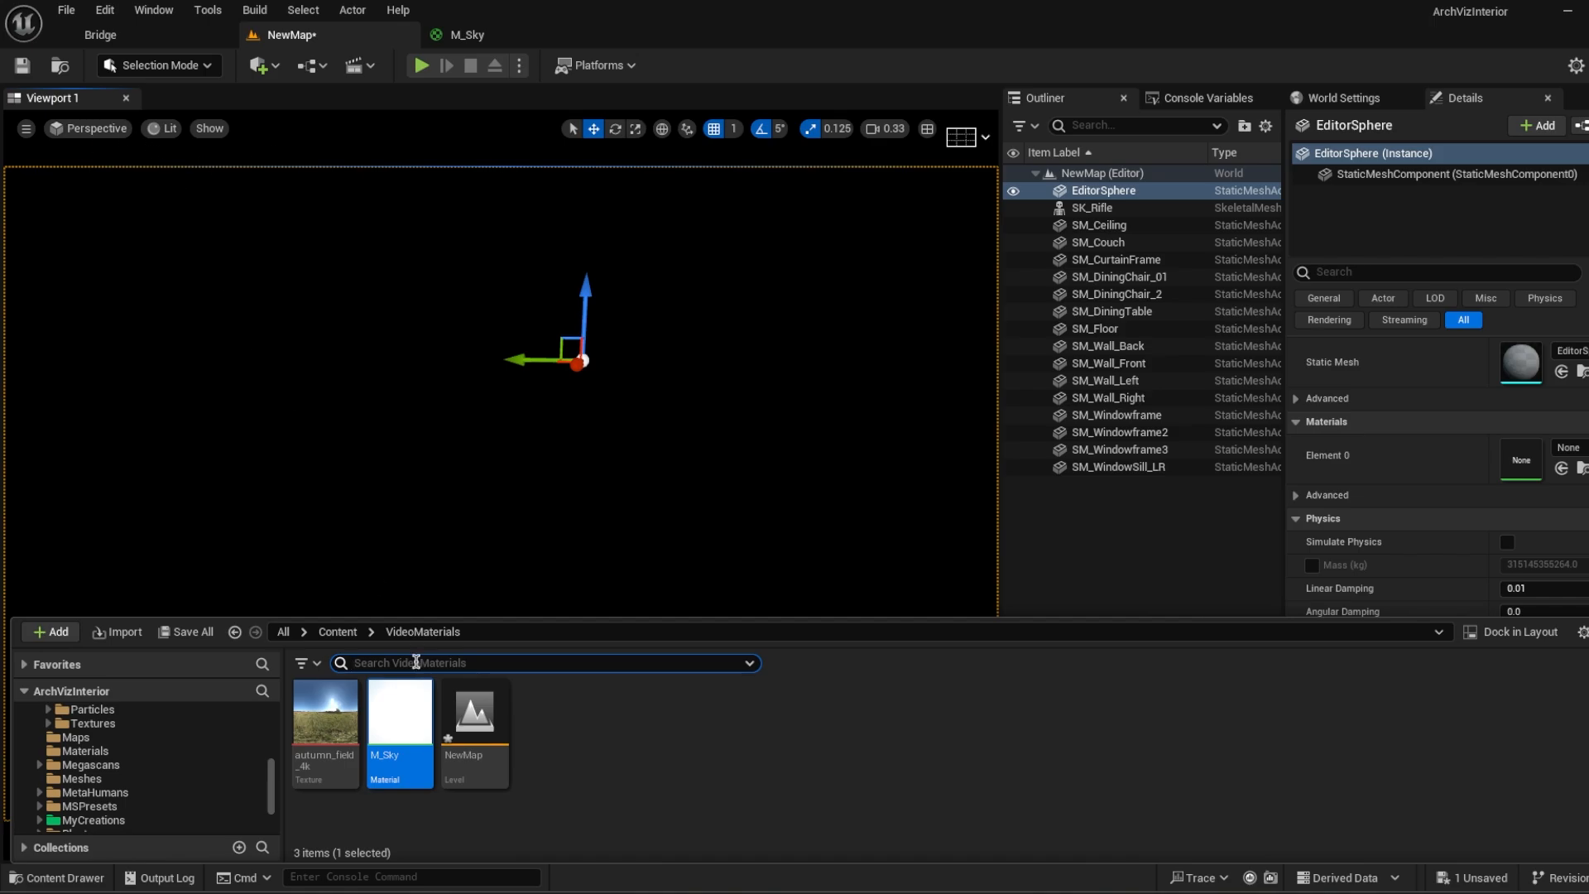
mouse_move(400, 736)
left_click_drag(400, 736, 1523, 459)
left_click(838, 539)
Step: Add a Sky Light to the level
right_click_drag(838, 539, 652, 592)
key("s")
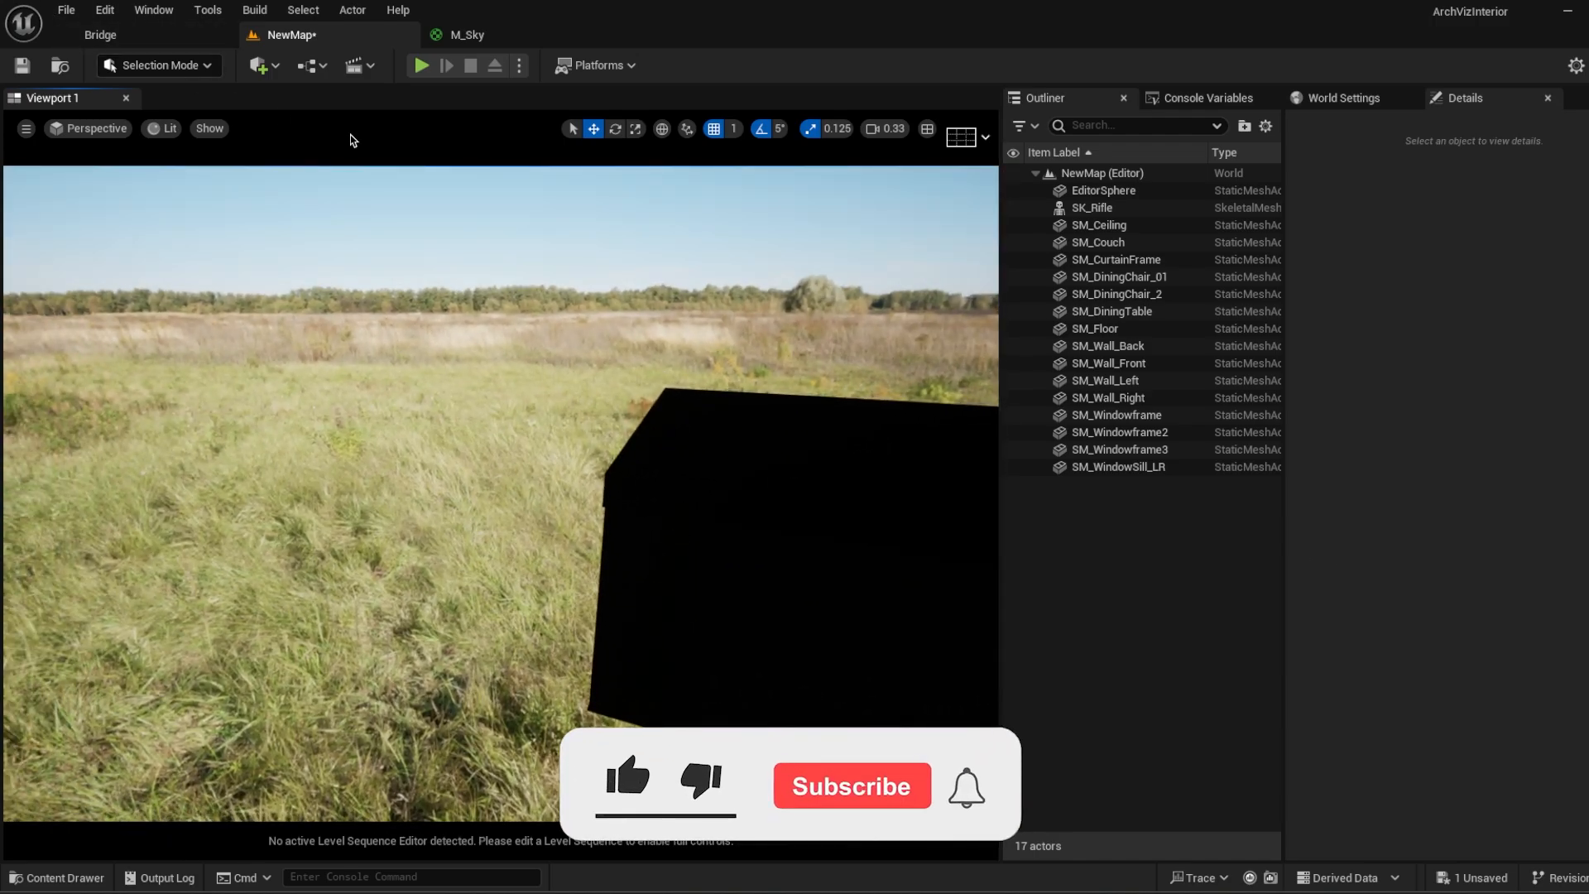
left_click(259, 66)
mouse_move(331, 247)
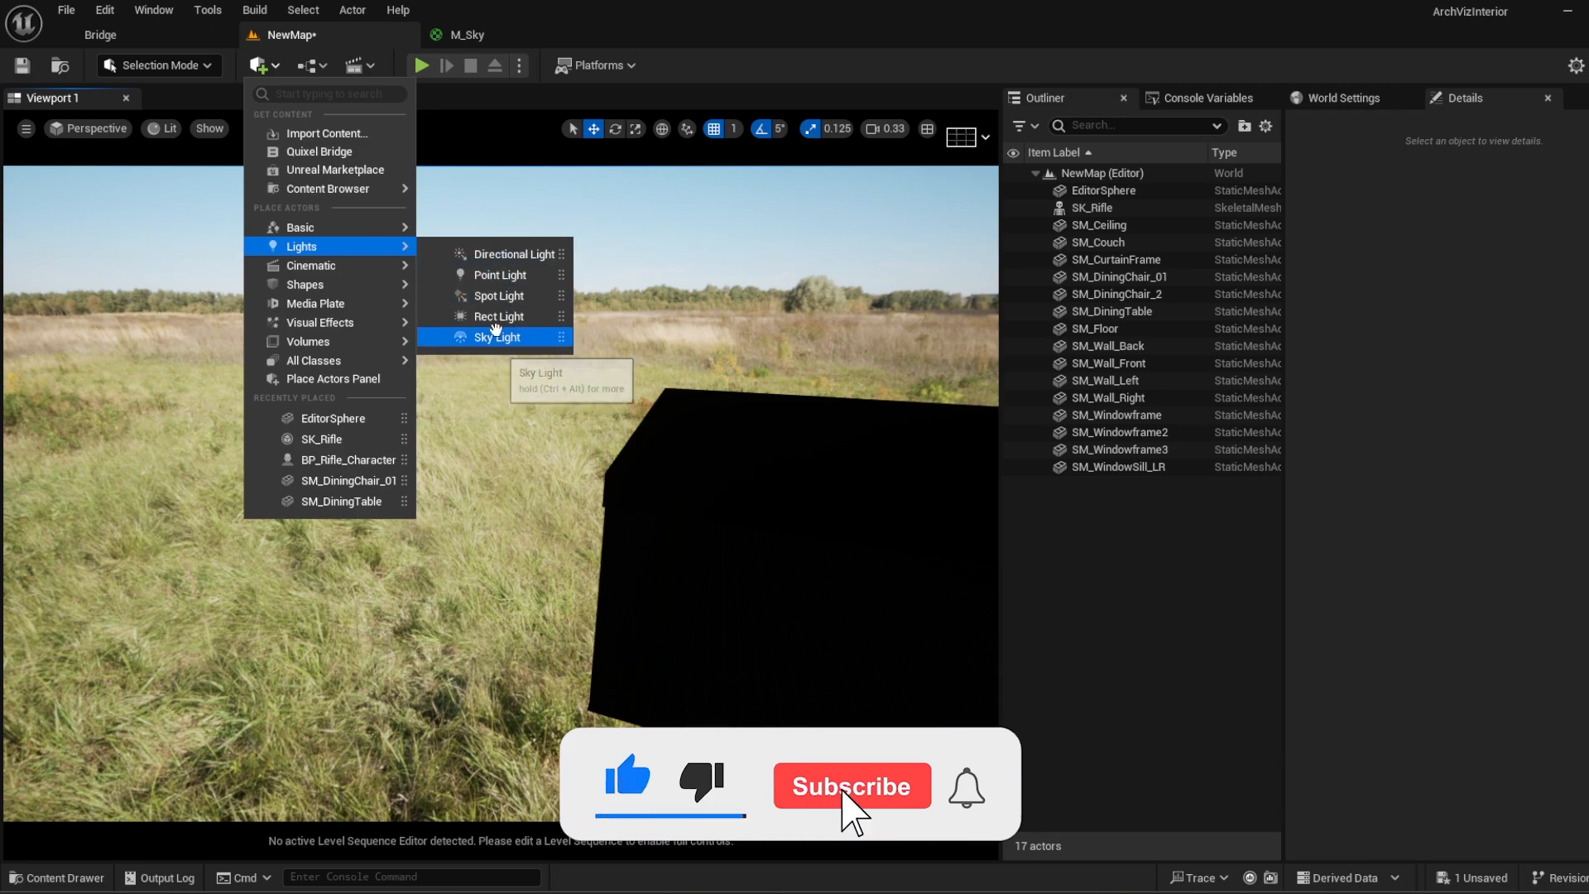
left_click(497, 336)
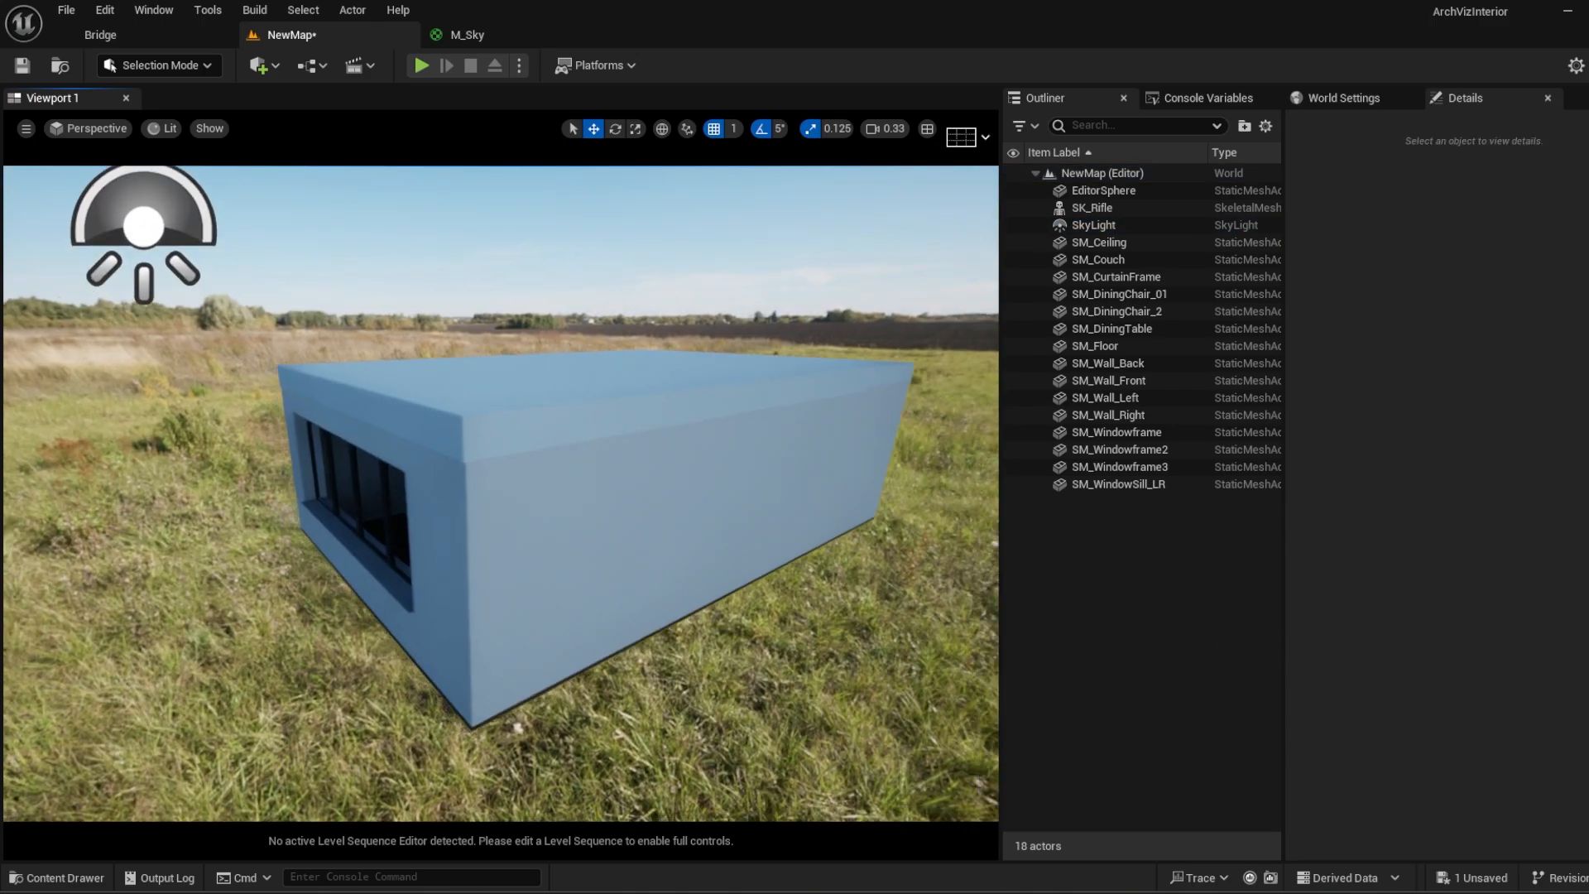
Step: Rotate the EditorSphere sky about its vertical axis to reorient the sun relative to the room
right_click_drag(485, 283, 534, 222)
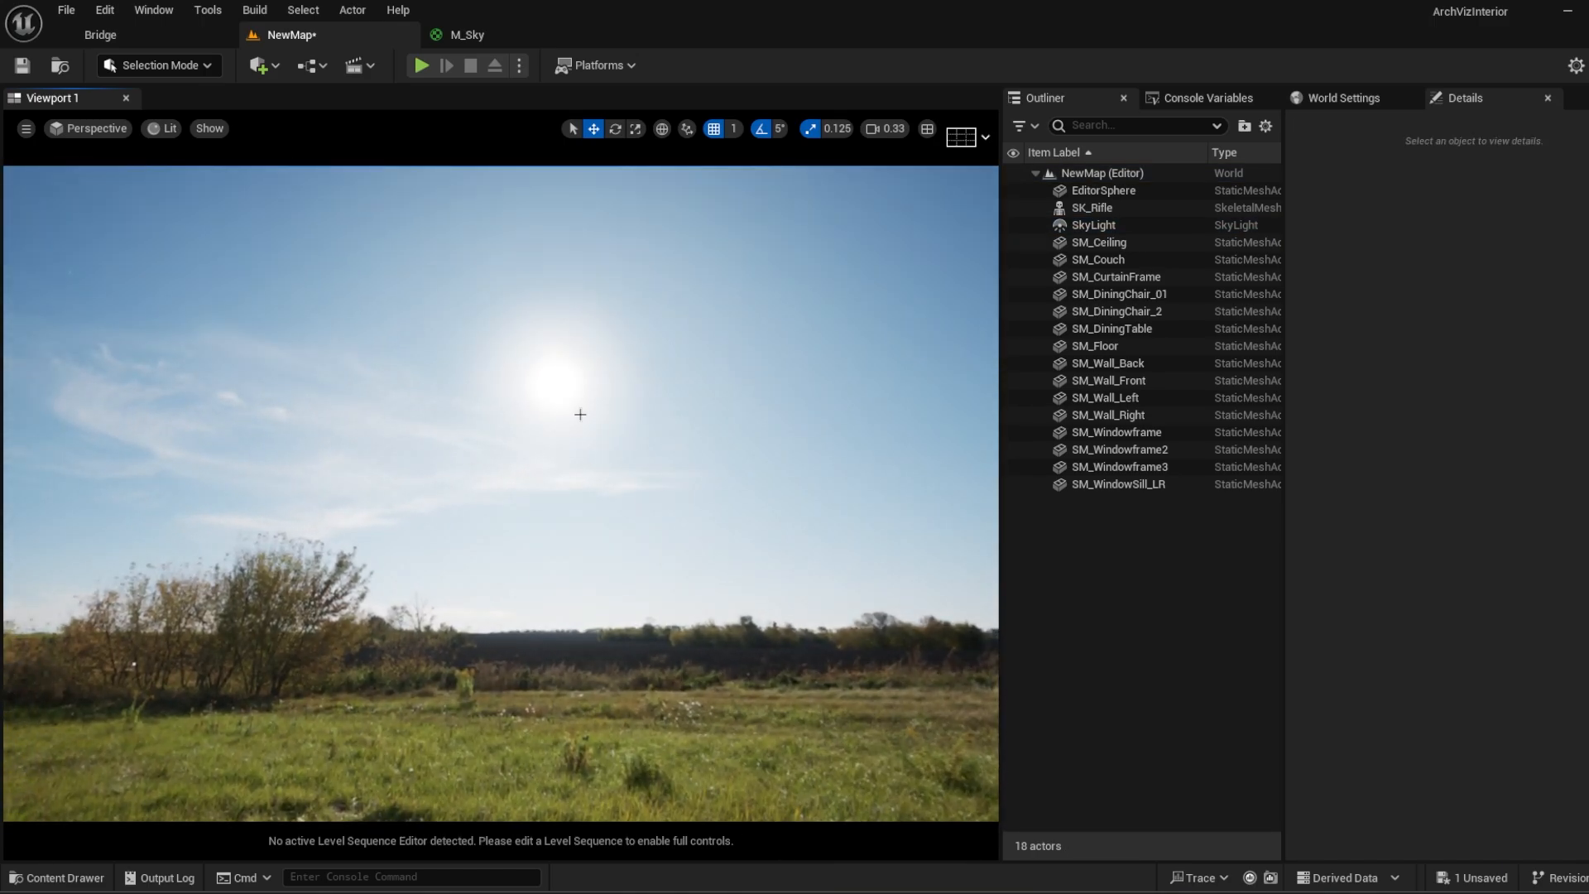
right_click_drag(560, 487, 530, 509)
left_click(569, 512)
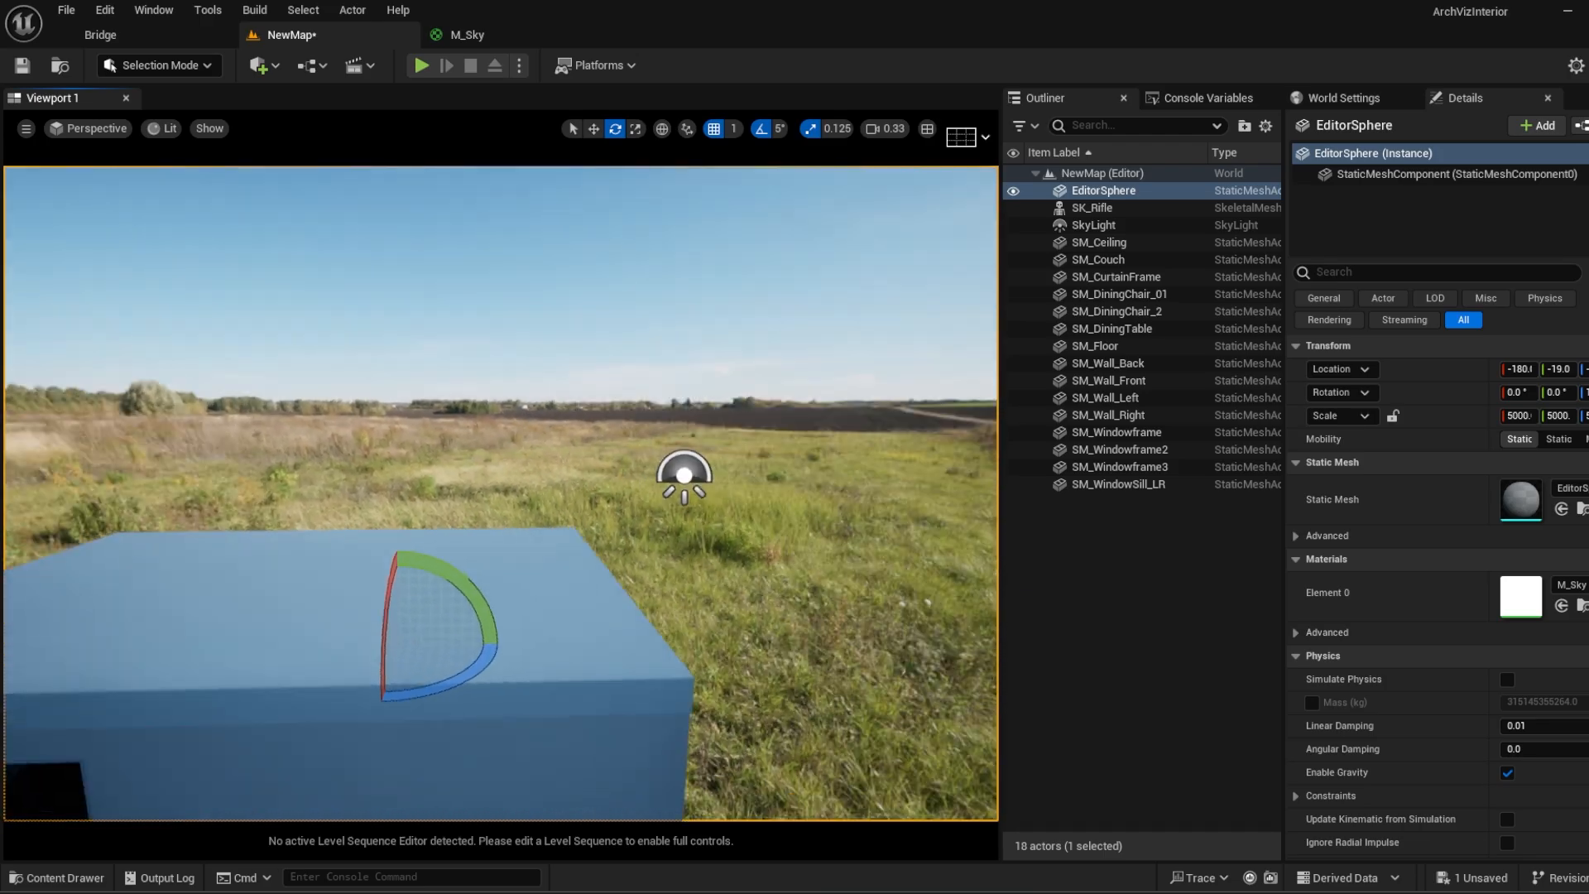
key("Escape")
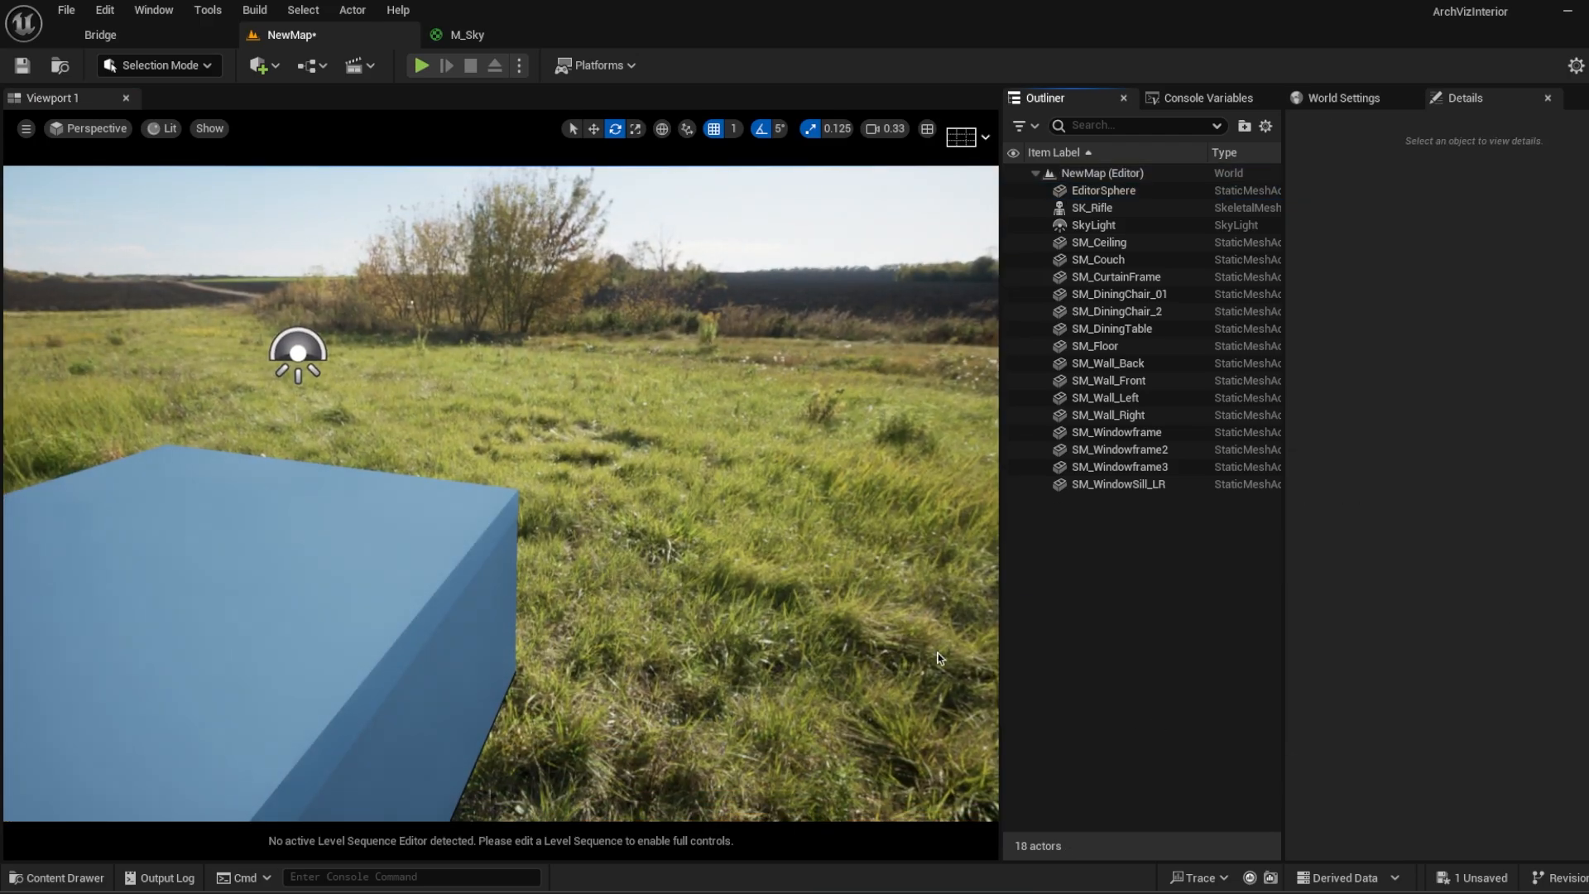
right_click_drag(667, 550, 666, 612)
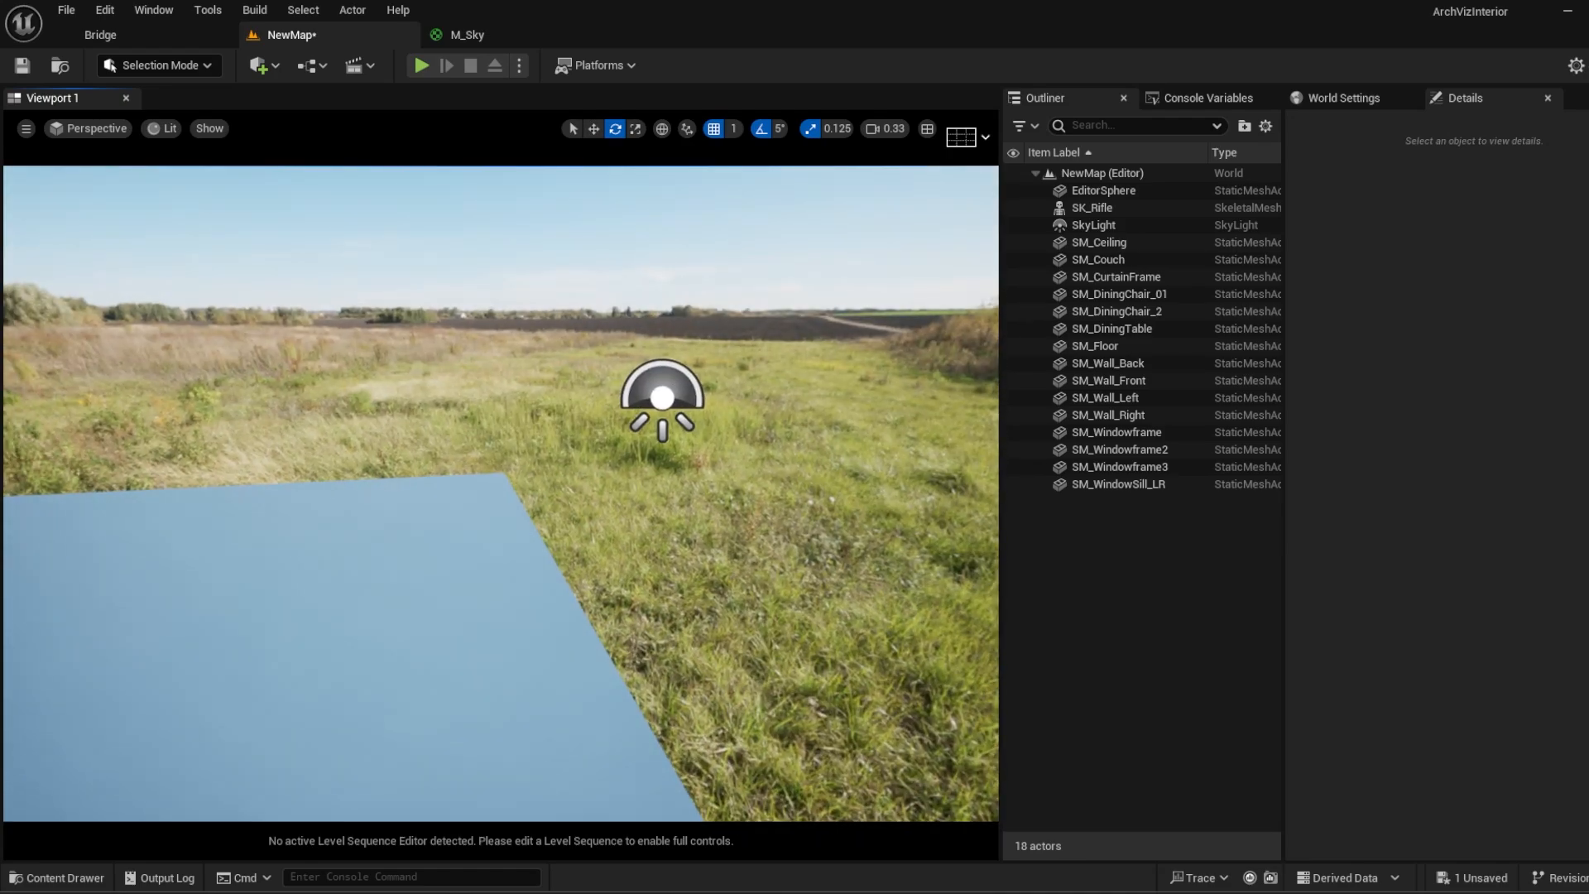
Step: Select the sky light and recapture the scene for it
left_click(662, 398)
scroll(1524, 599, "down", 2)
scroll(1378, 439, "down", 10)
left_click(1559, 652)
right_click_drag(745, 579, 934, 591)
left_click(1065, 646)
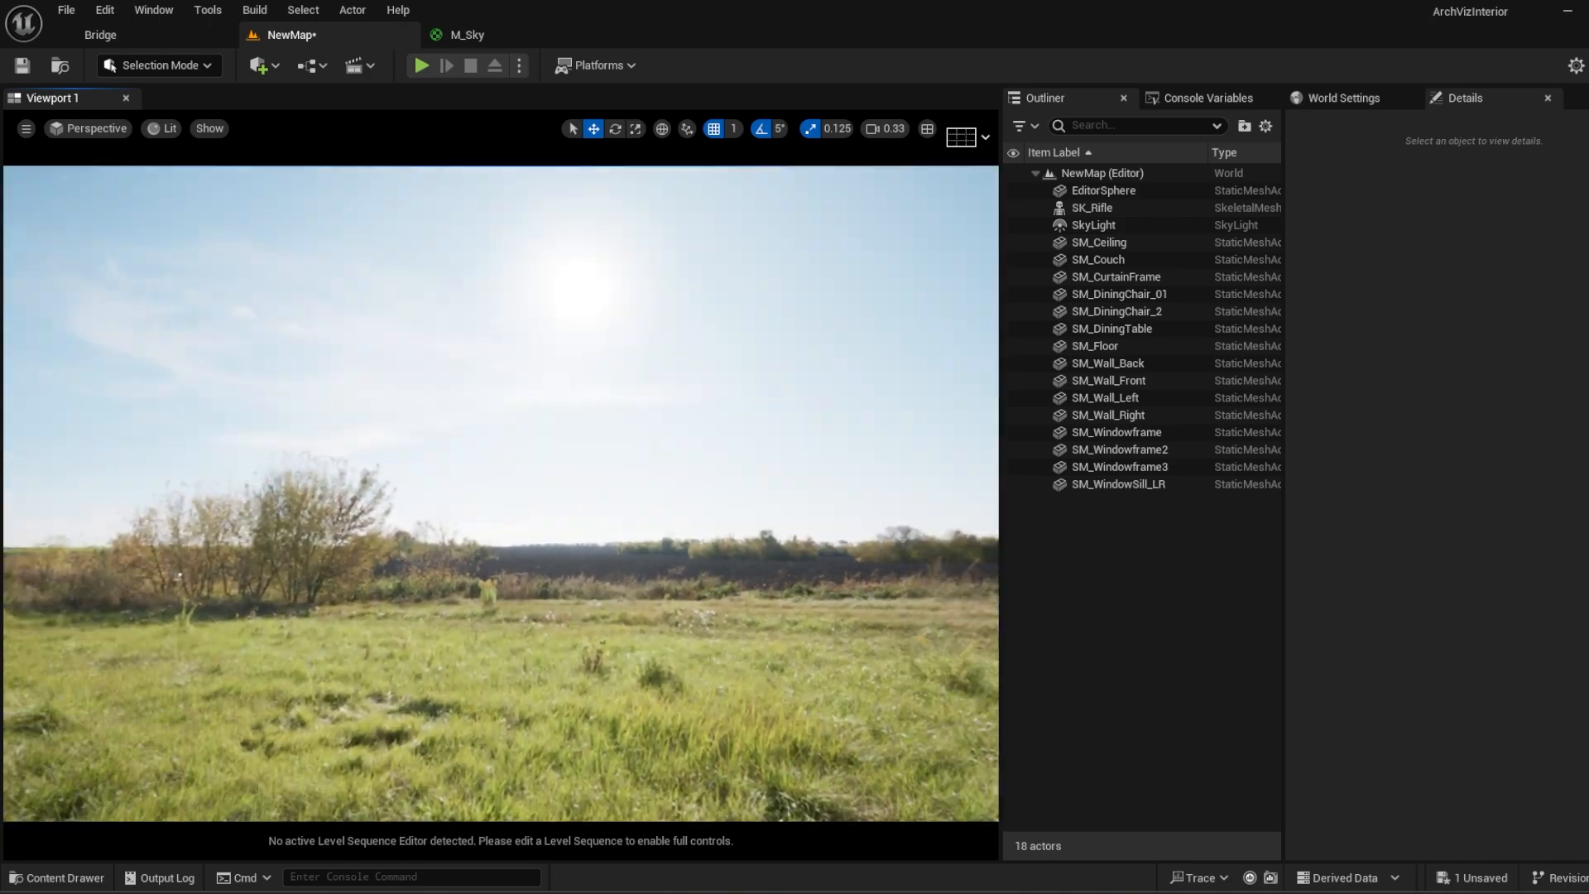
right_click_drag(500, 493, 546, 381)
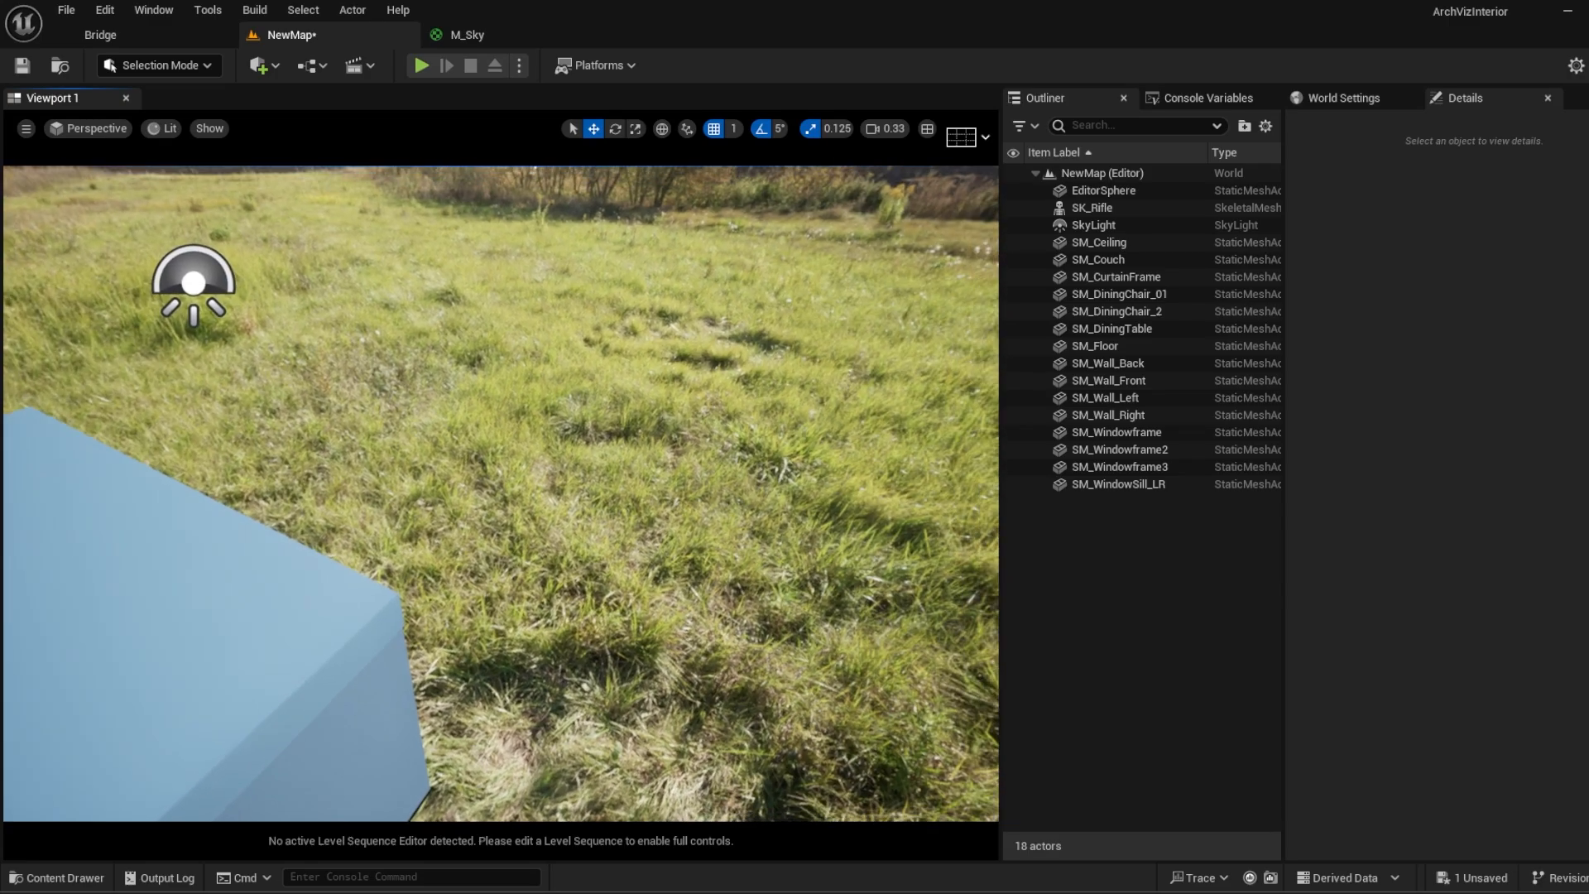
right_click_drag(501, 496, 500, 414)
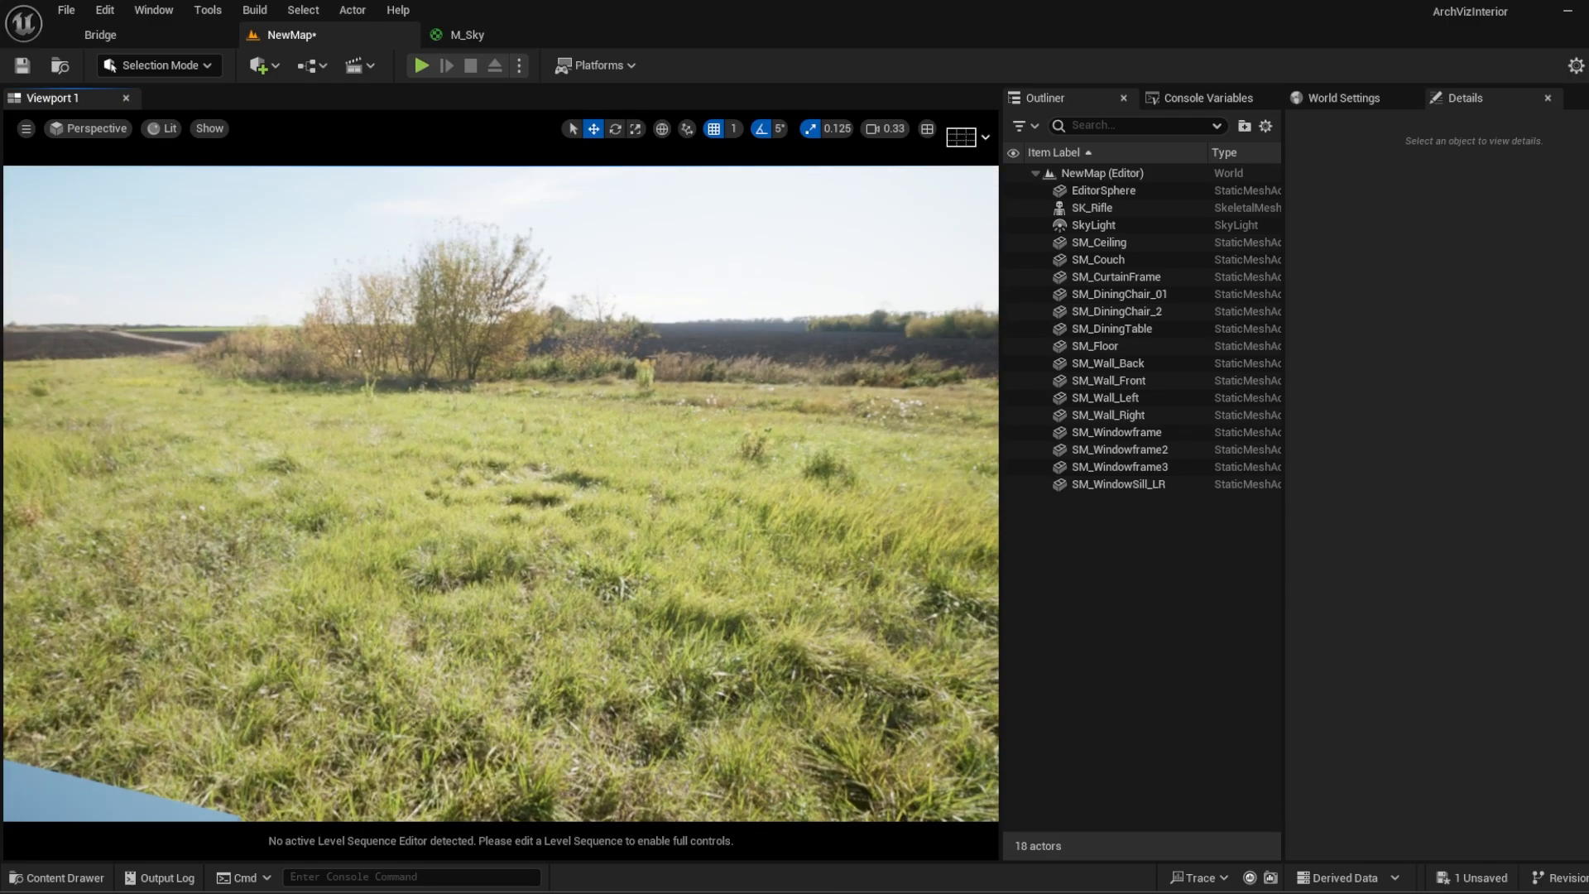
right_click_drag(708, 568, 678, 553)
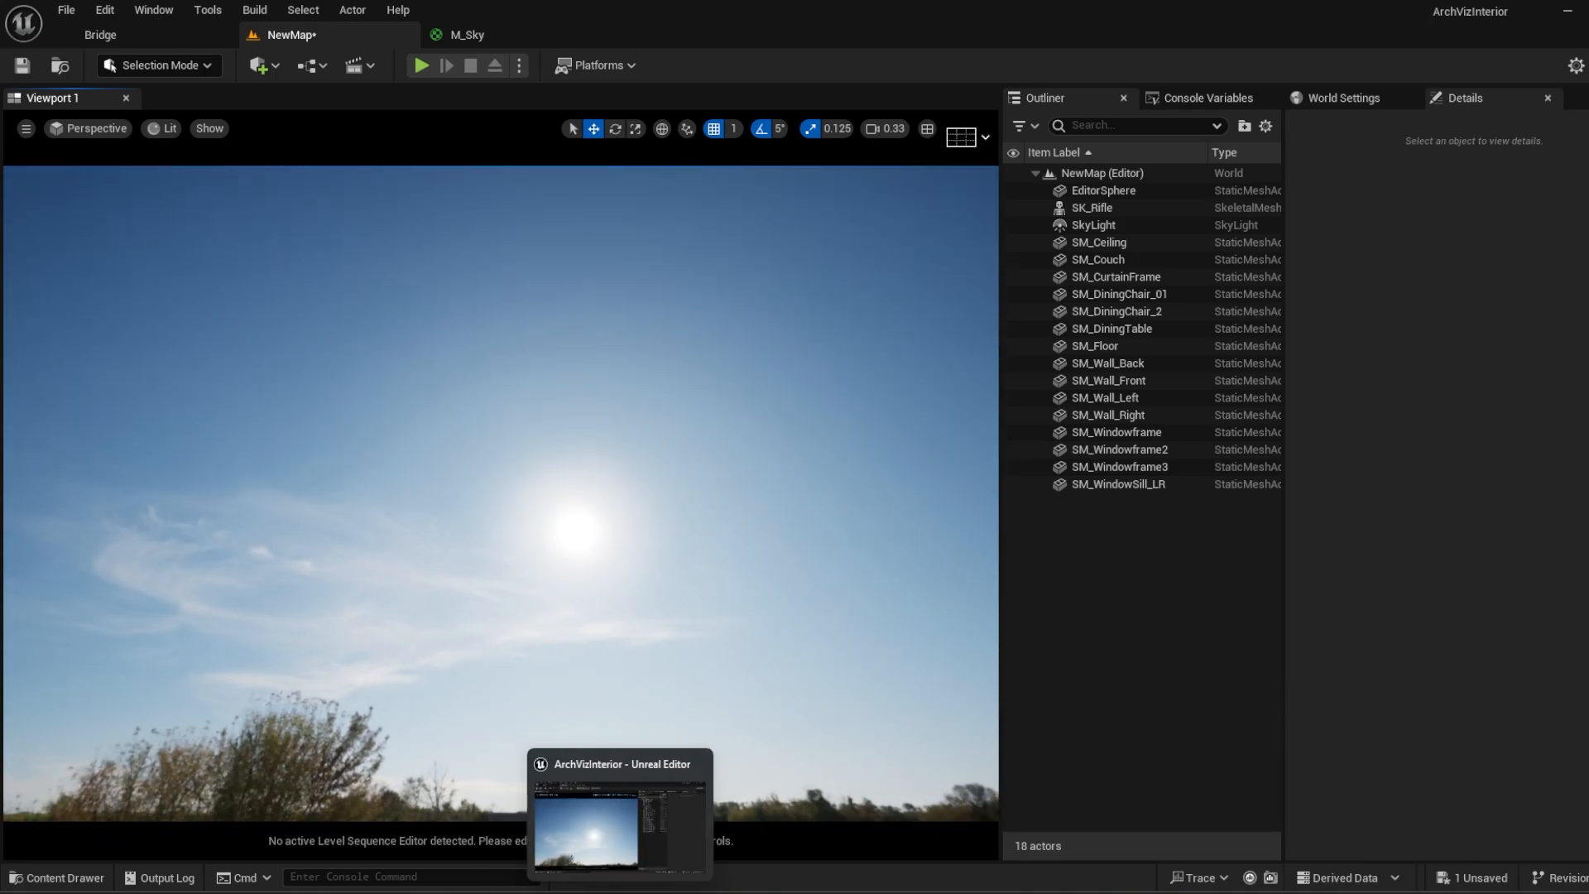
Step: Switch to the browser and examine the illuminance table in the Orders of magnitude article on Wikiwand
left_click(584, 891)
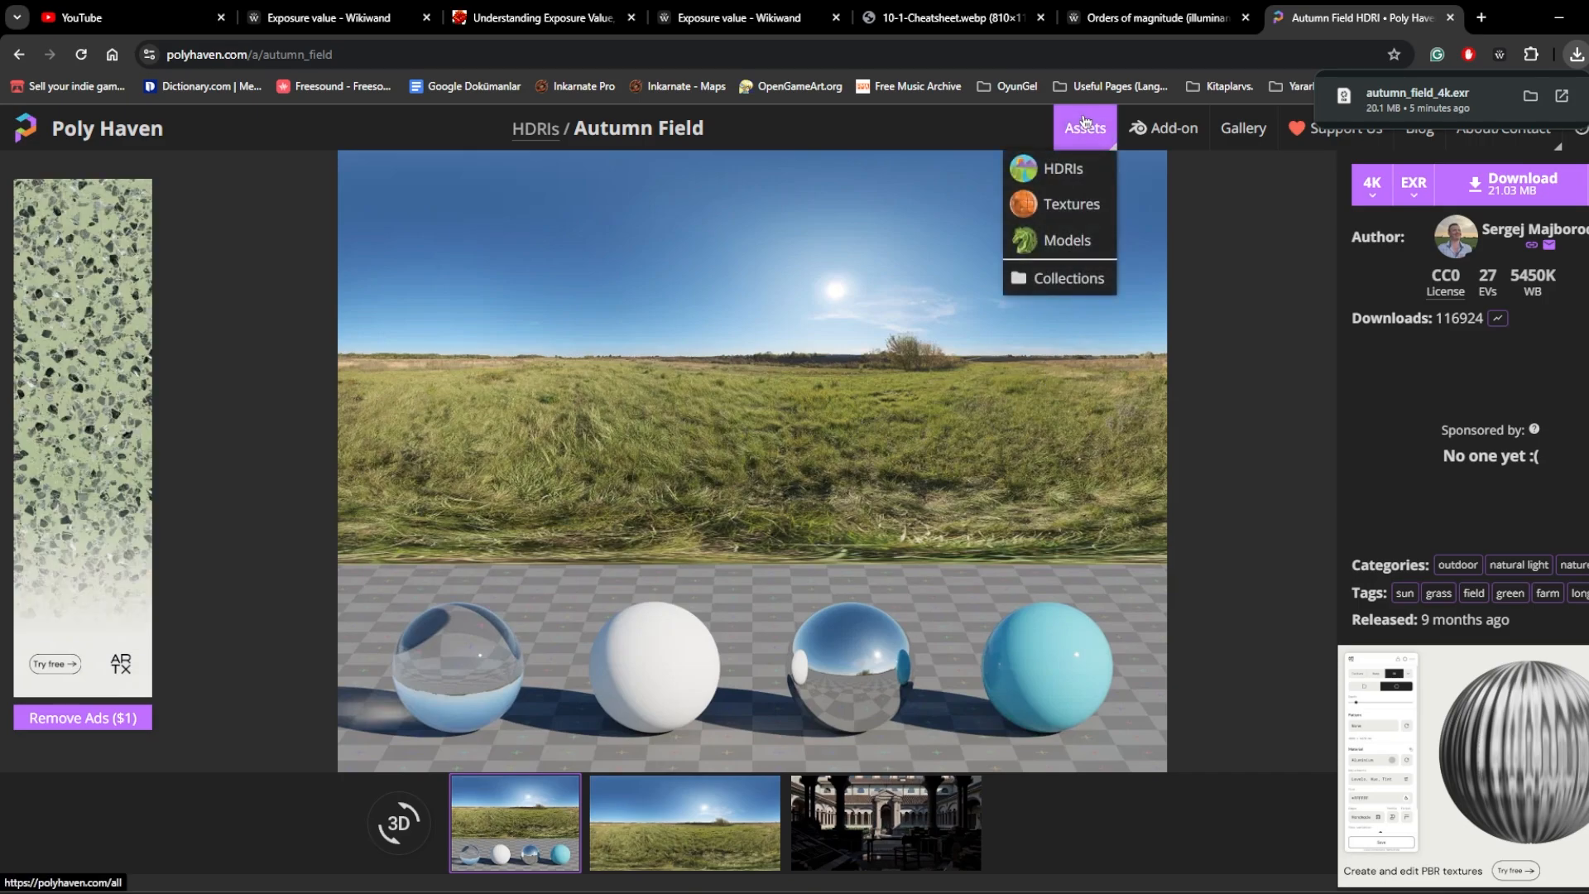
left_click(1144, 10)
scroll(1167, 376, "up", 5)
scroll(941, 434, "up", 8)
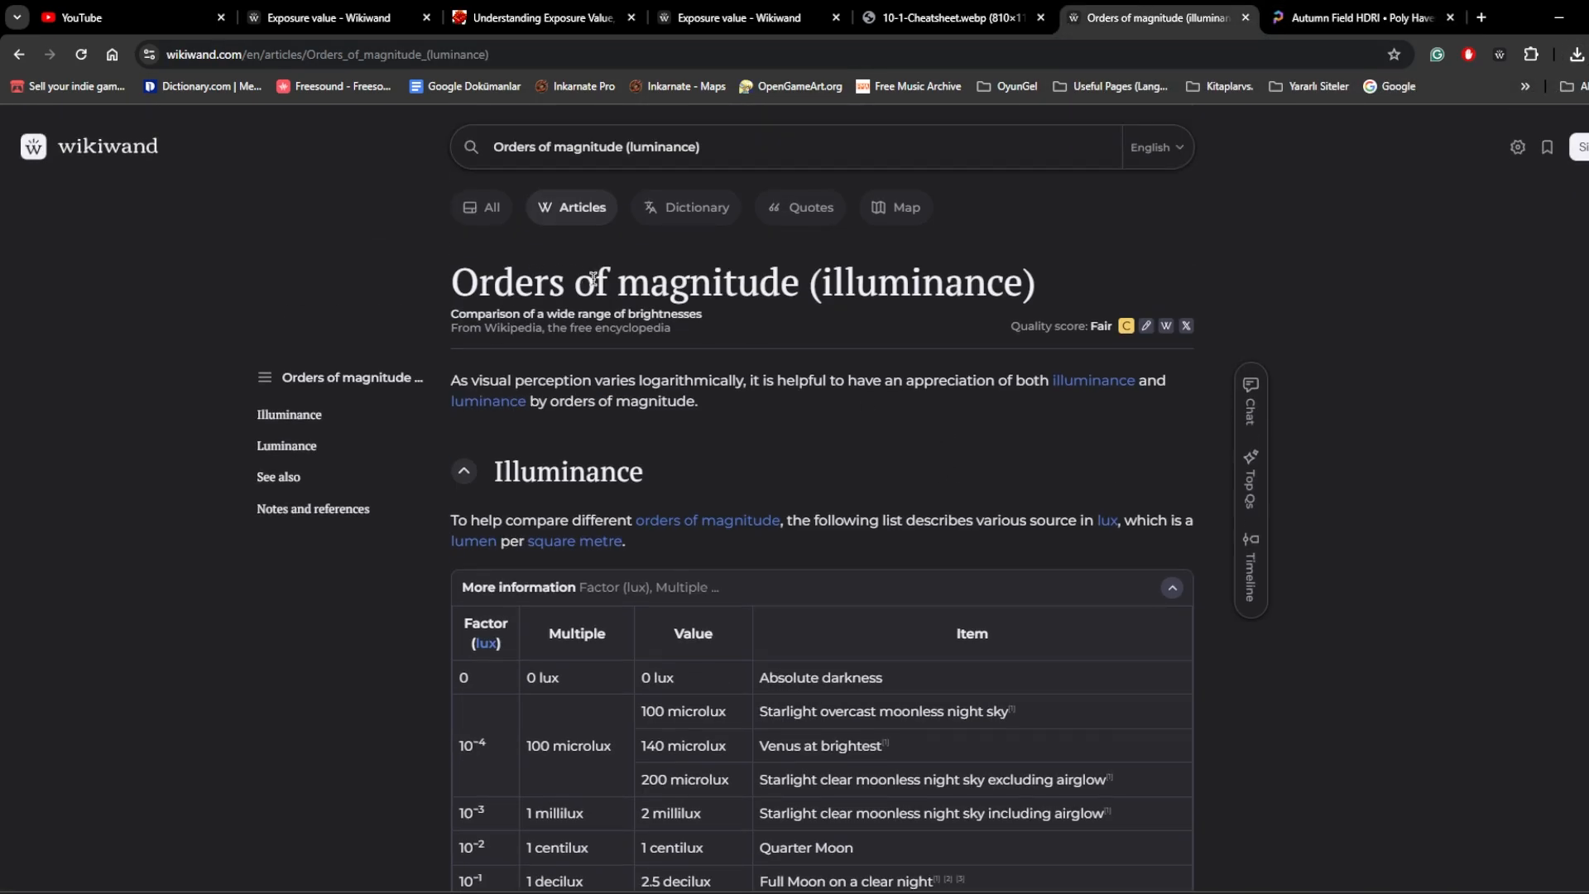
left_click_drag(455, 284, 514, 286)
left_click(1169, 276)
left_click(1108, 274)
scroll(1079, 334, "down", 1)
scroll(1079, 335, "down", 3)
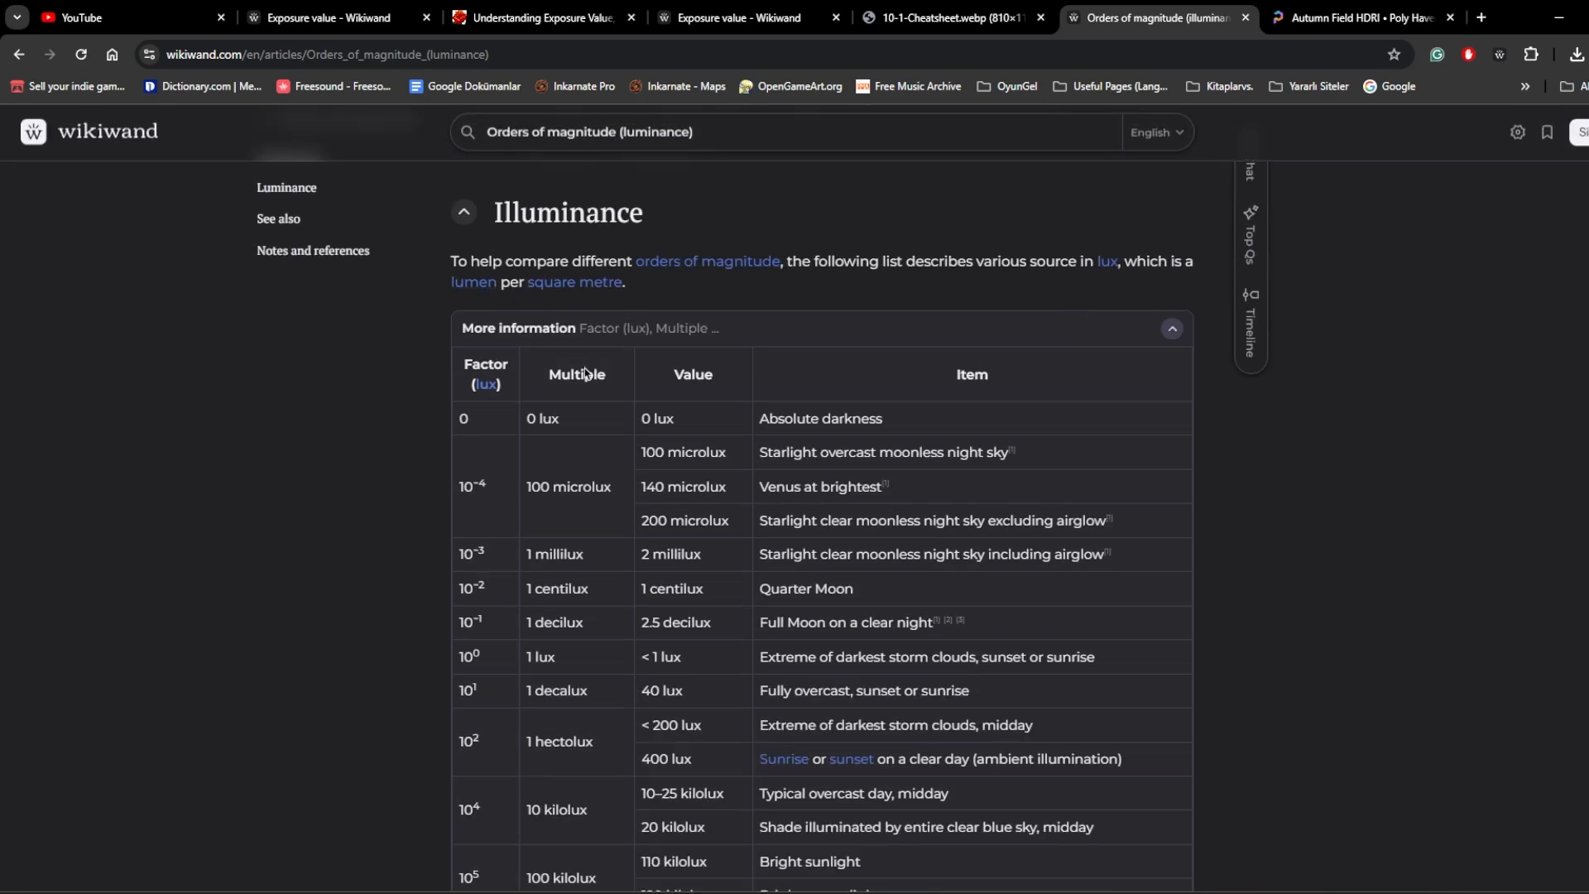
scroll(707, 379, "down", 2)
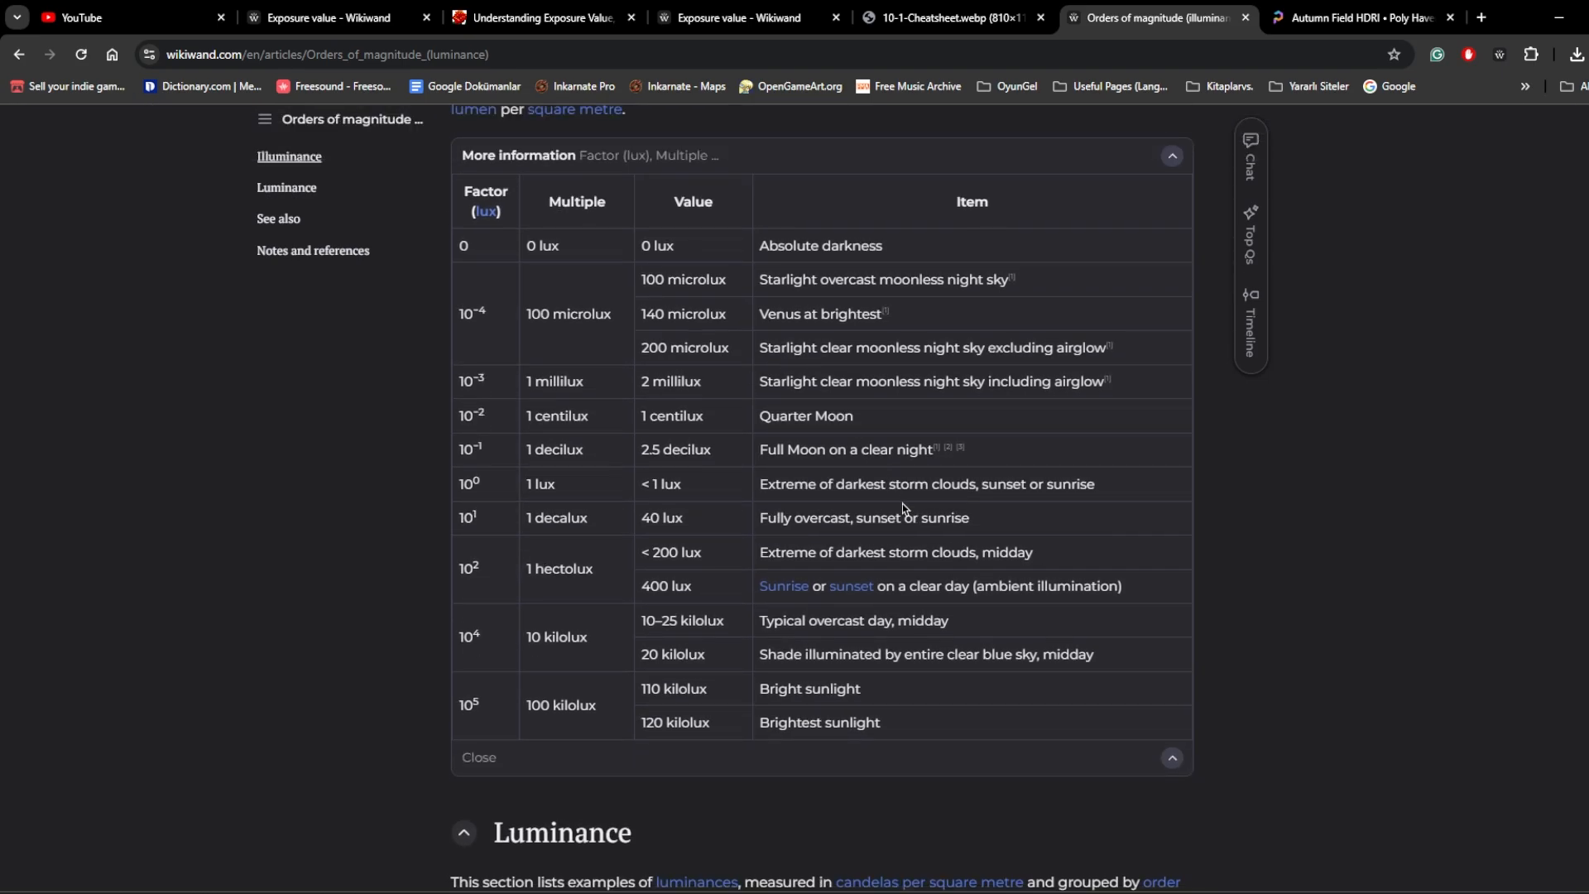
Step: Examine the article's luminance table for sky and solar disk reference levels in candelas per square metre
scroll(903, 507, "down", 9)
scroll(765, 497, "down", 1)
scroll(667, 470, "down", 2)
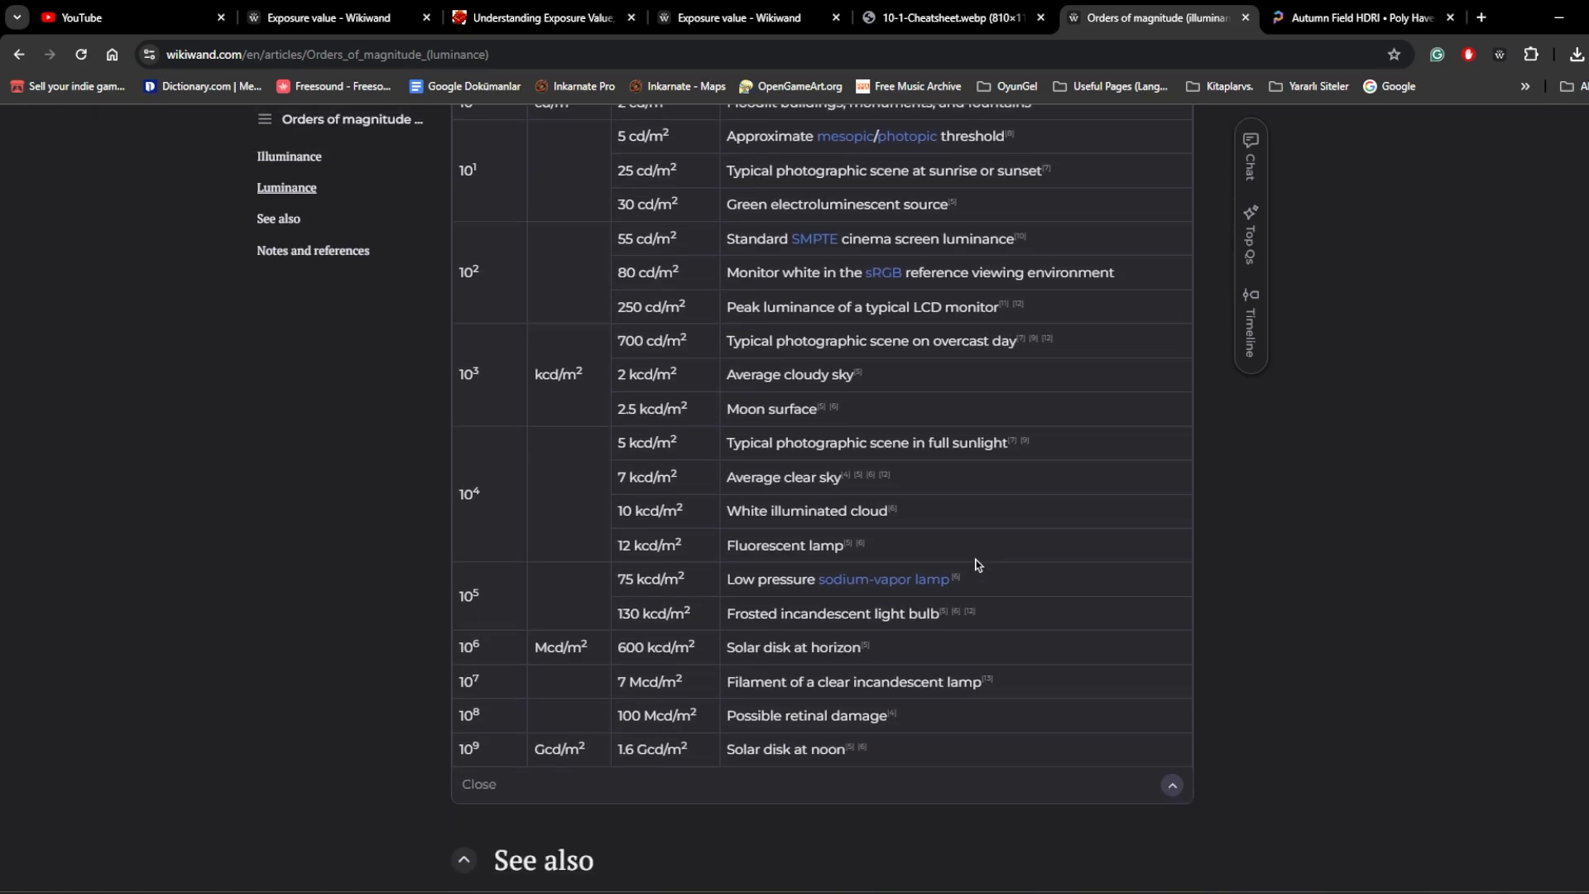
scroll(780, 547, "up", 1)
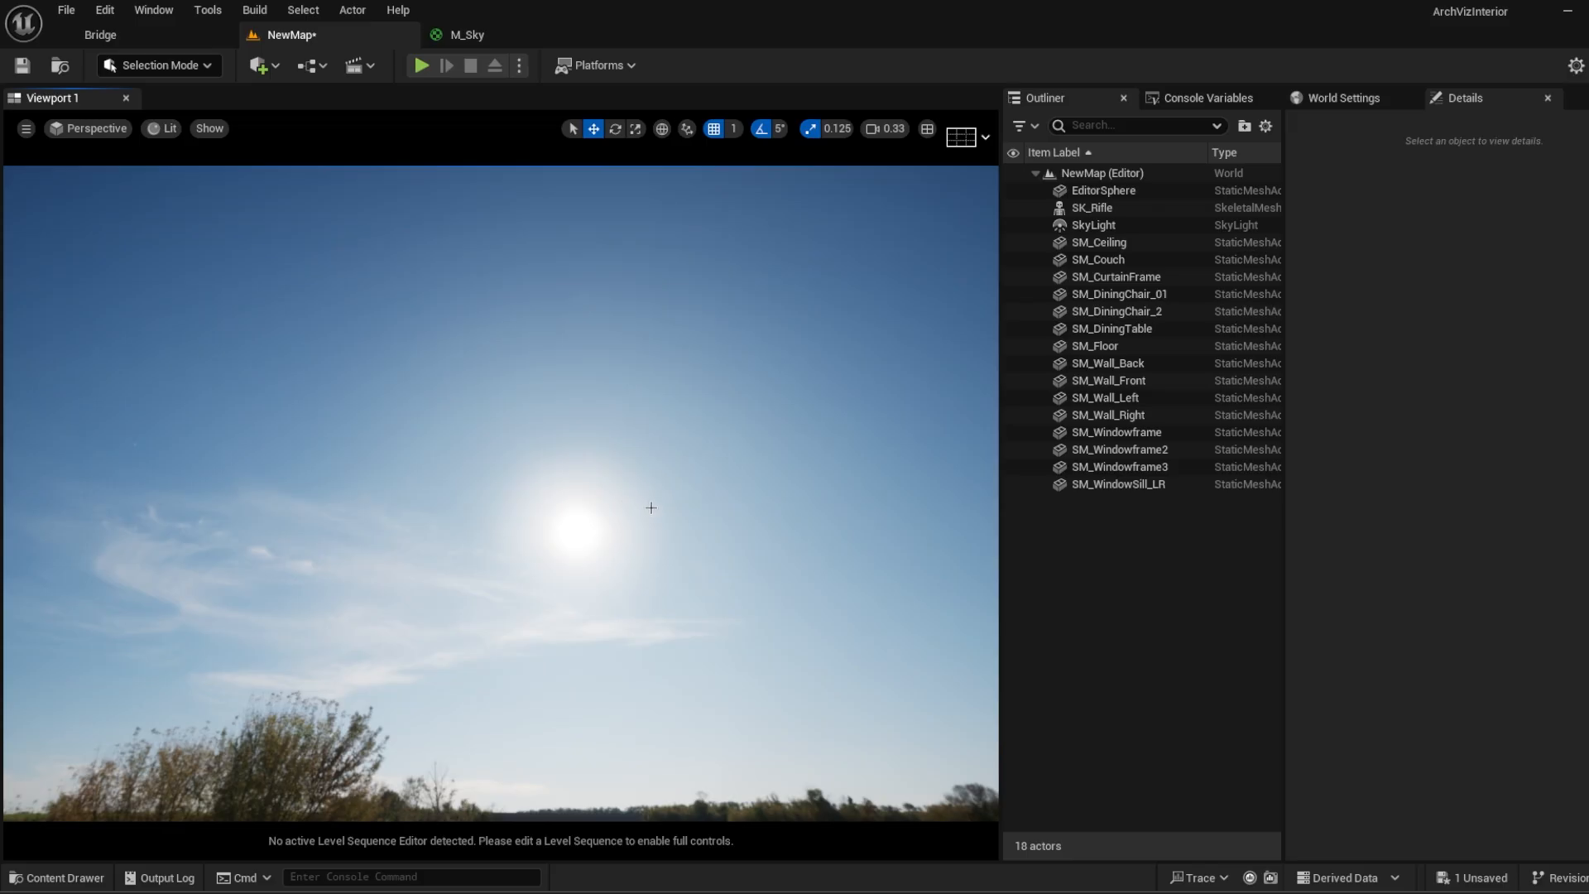
Step: Add a post process volume to the level and override its exposure compensation with 0.0
right_click_drag(679, 206, 679, 261)
left_click(261, 66)
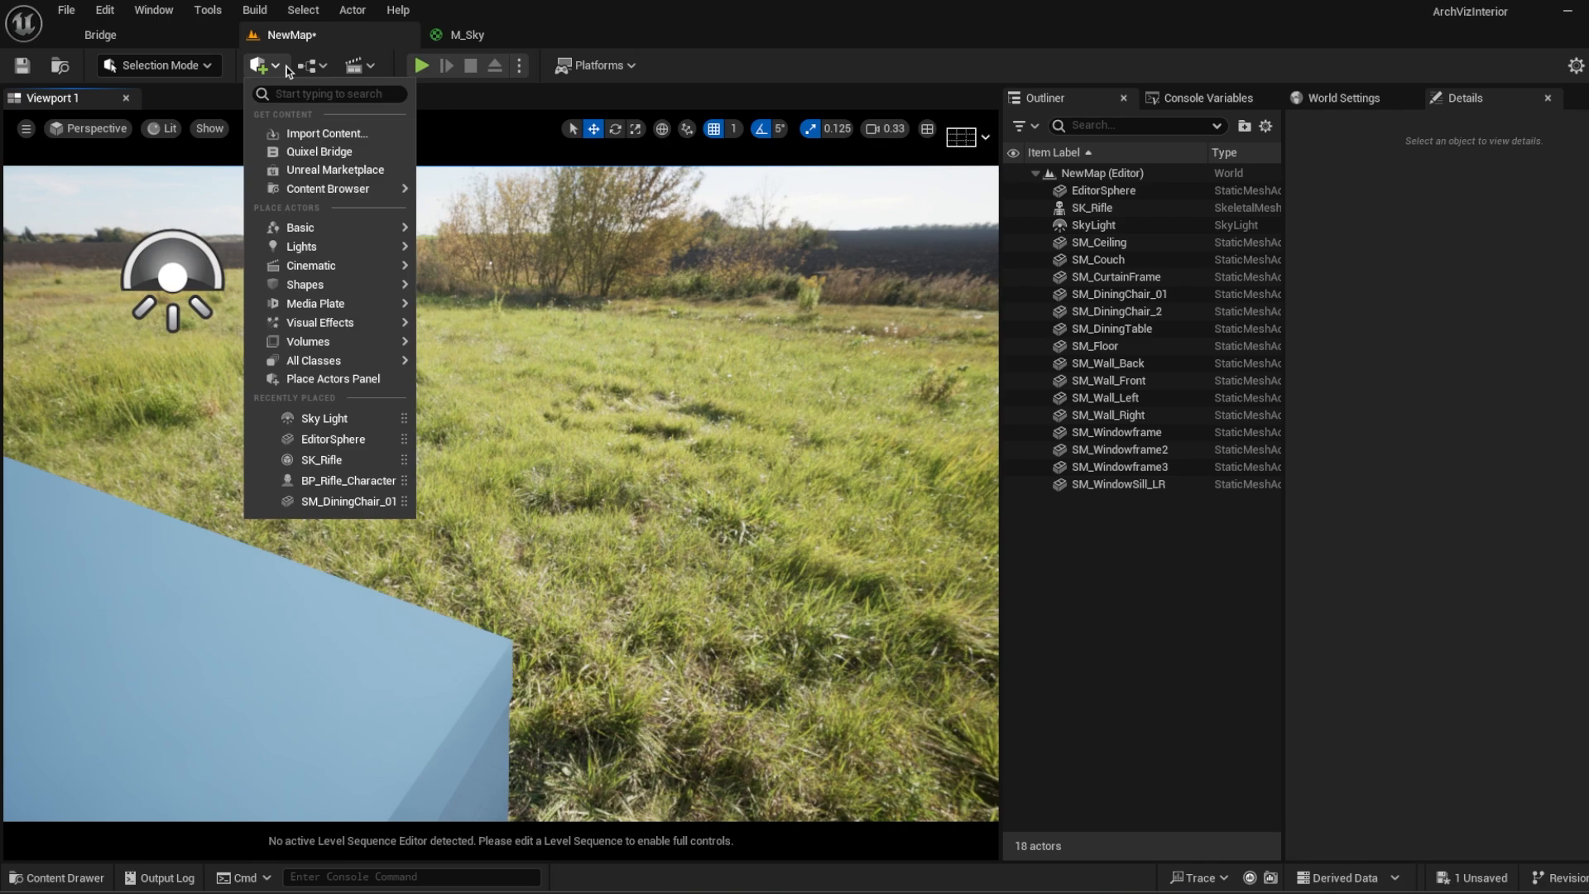
mouse_move(354, 264)
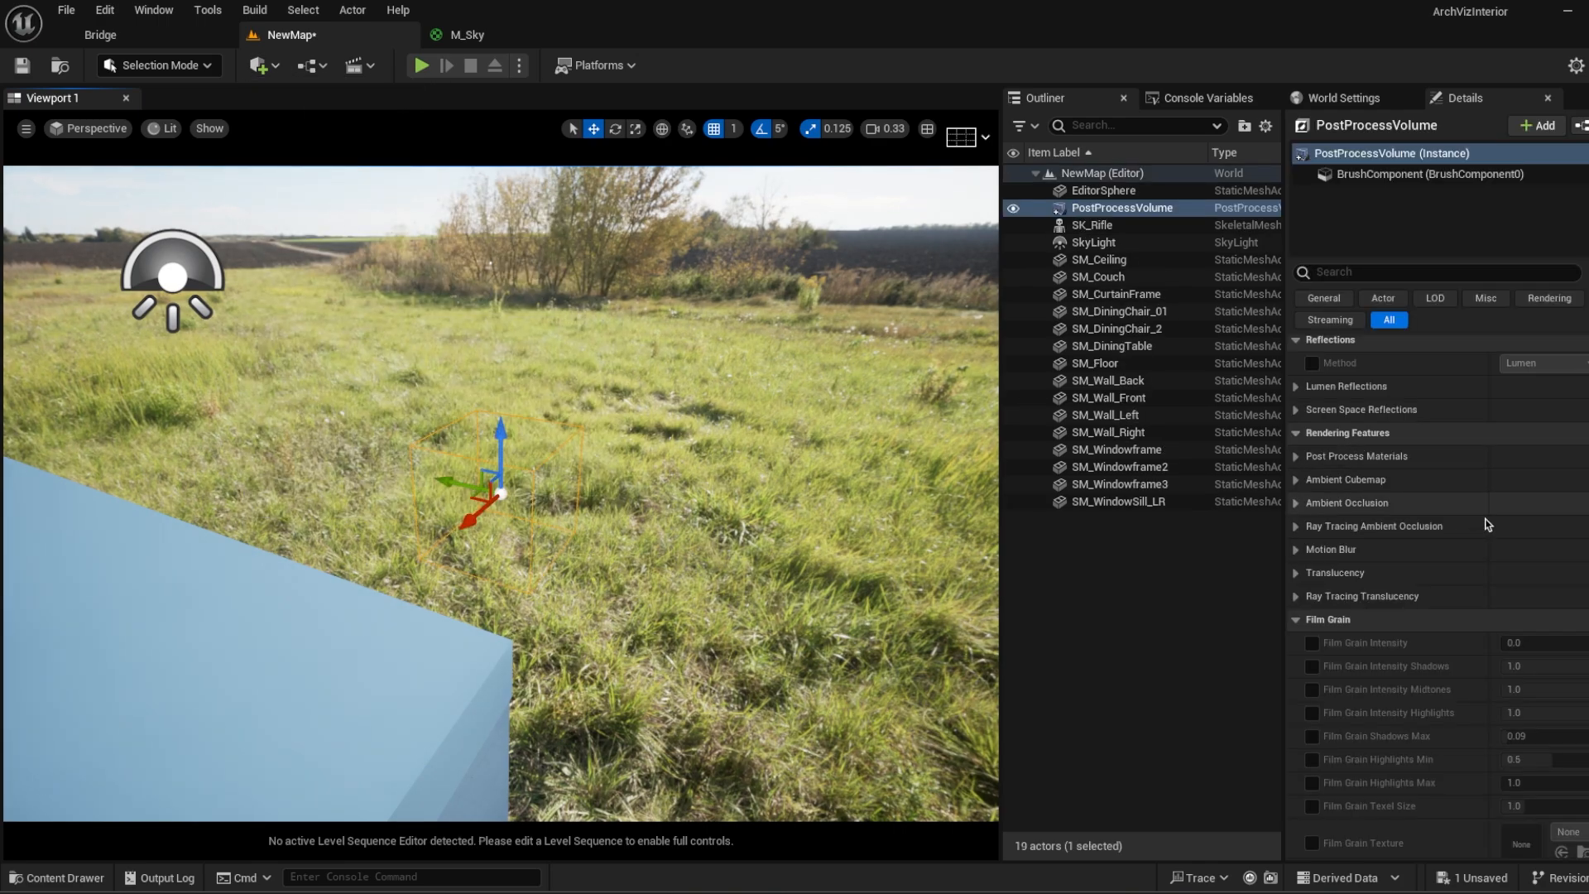
scroll(1534, 549, "up", 8)
left_click(1473, 508)
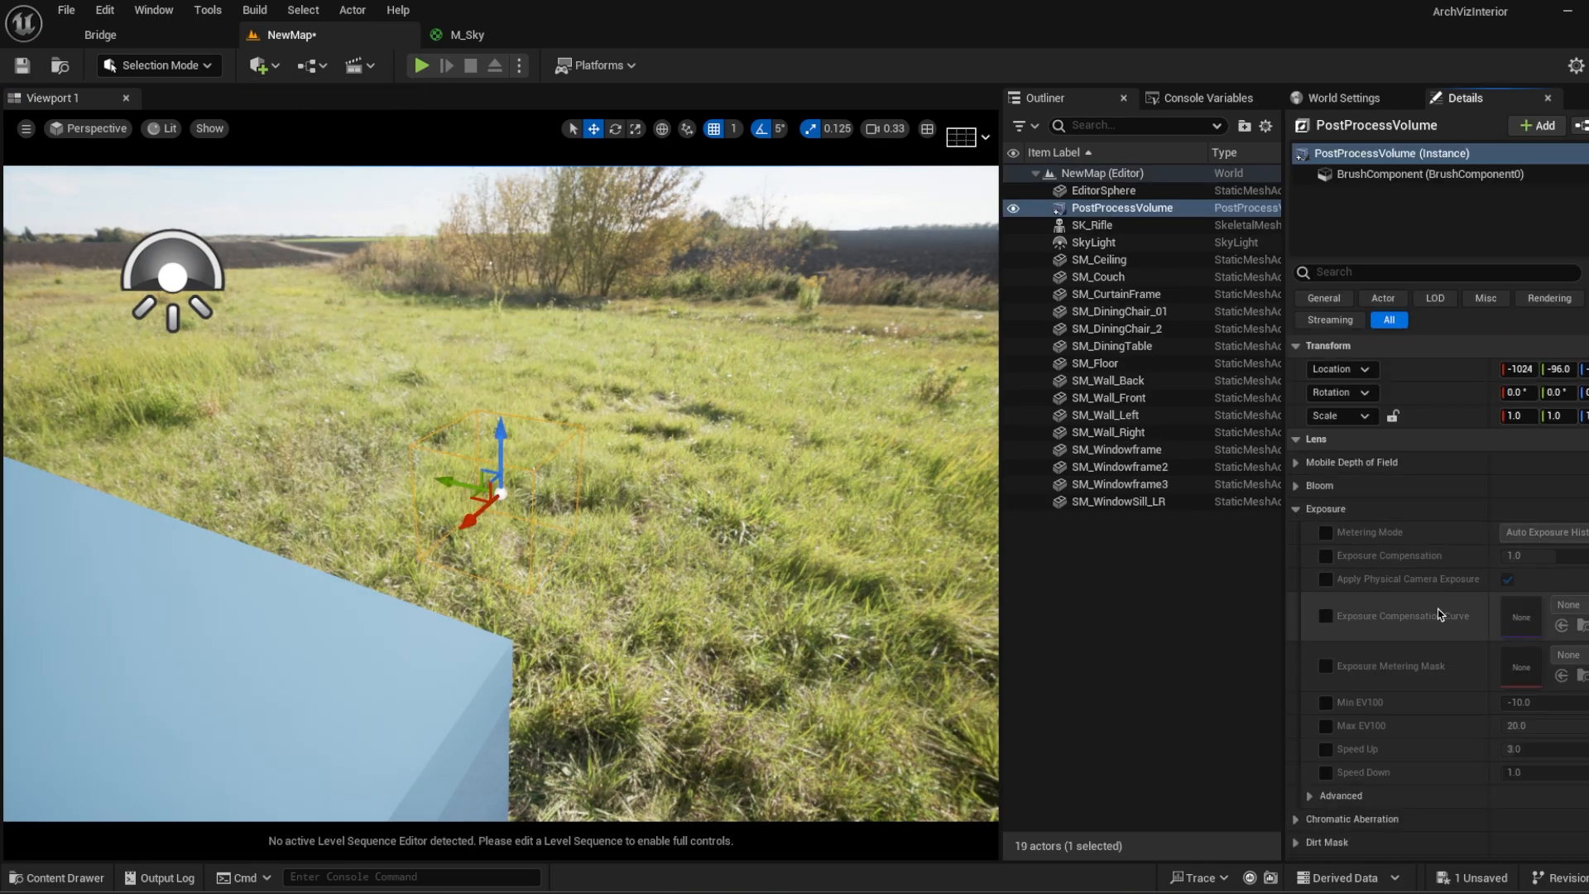
left_click(1325, 556)
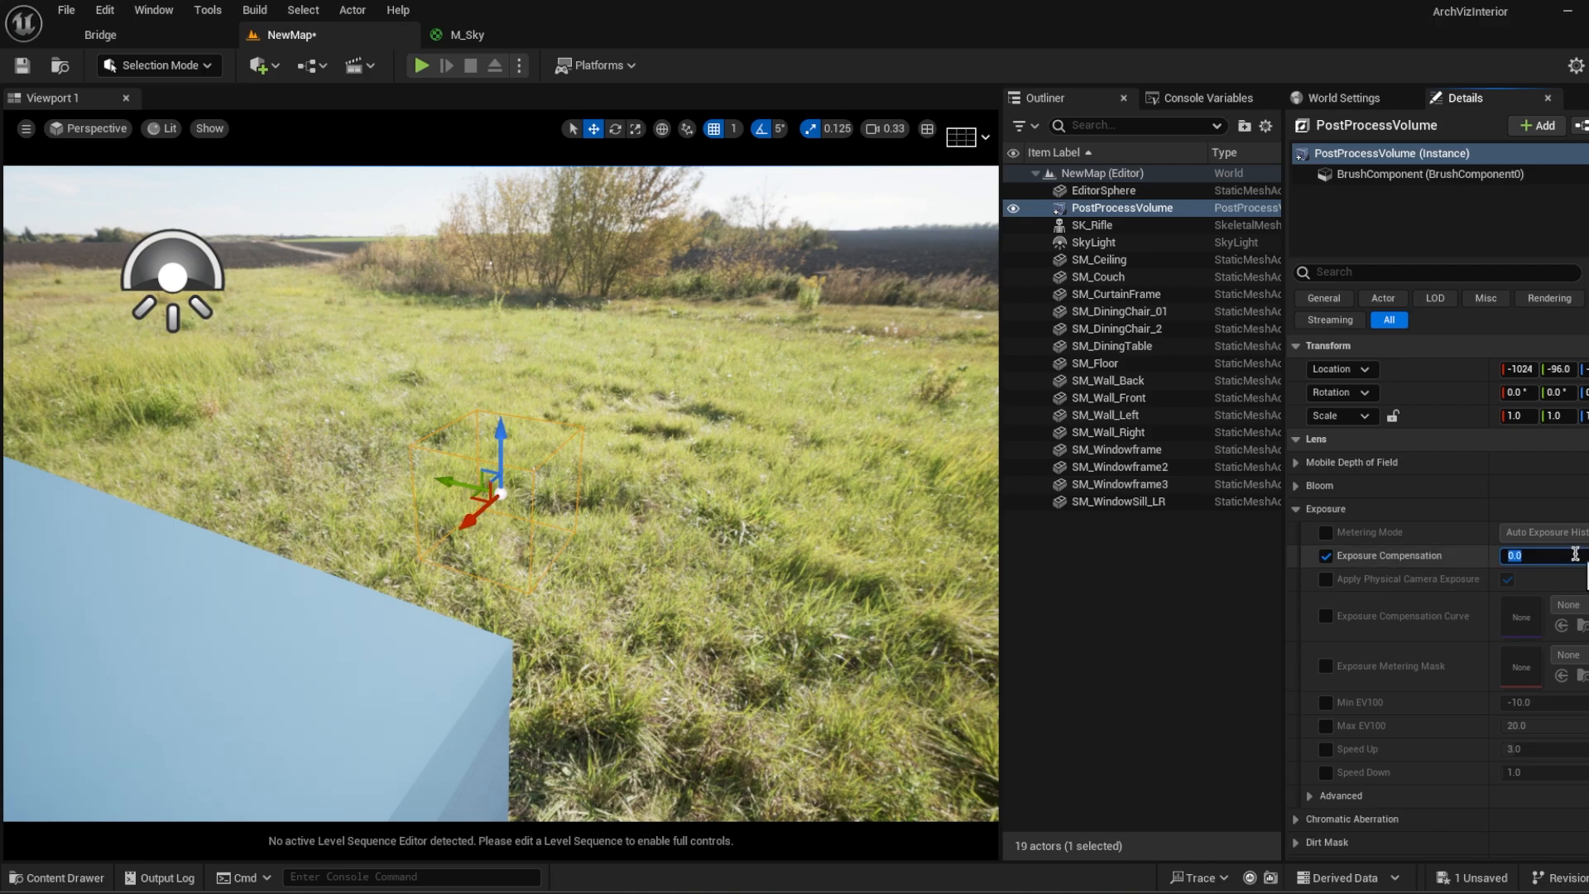
Step: Give the post process volume infinite extent so it applies everywhere, and deselect it
scroll(1522, 662, "down", 15)
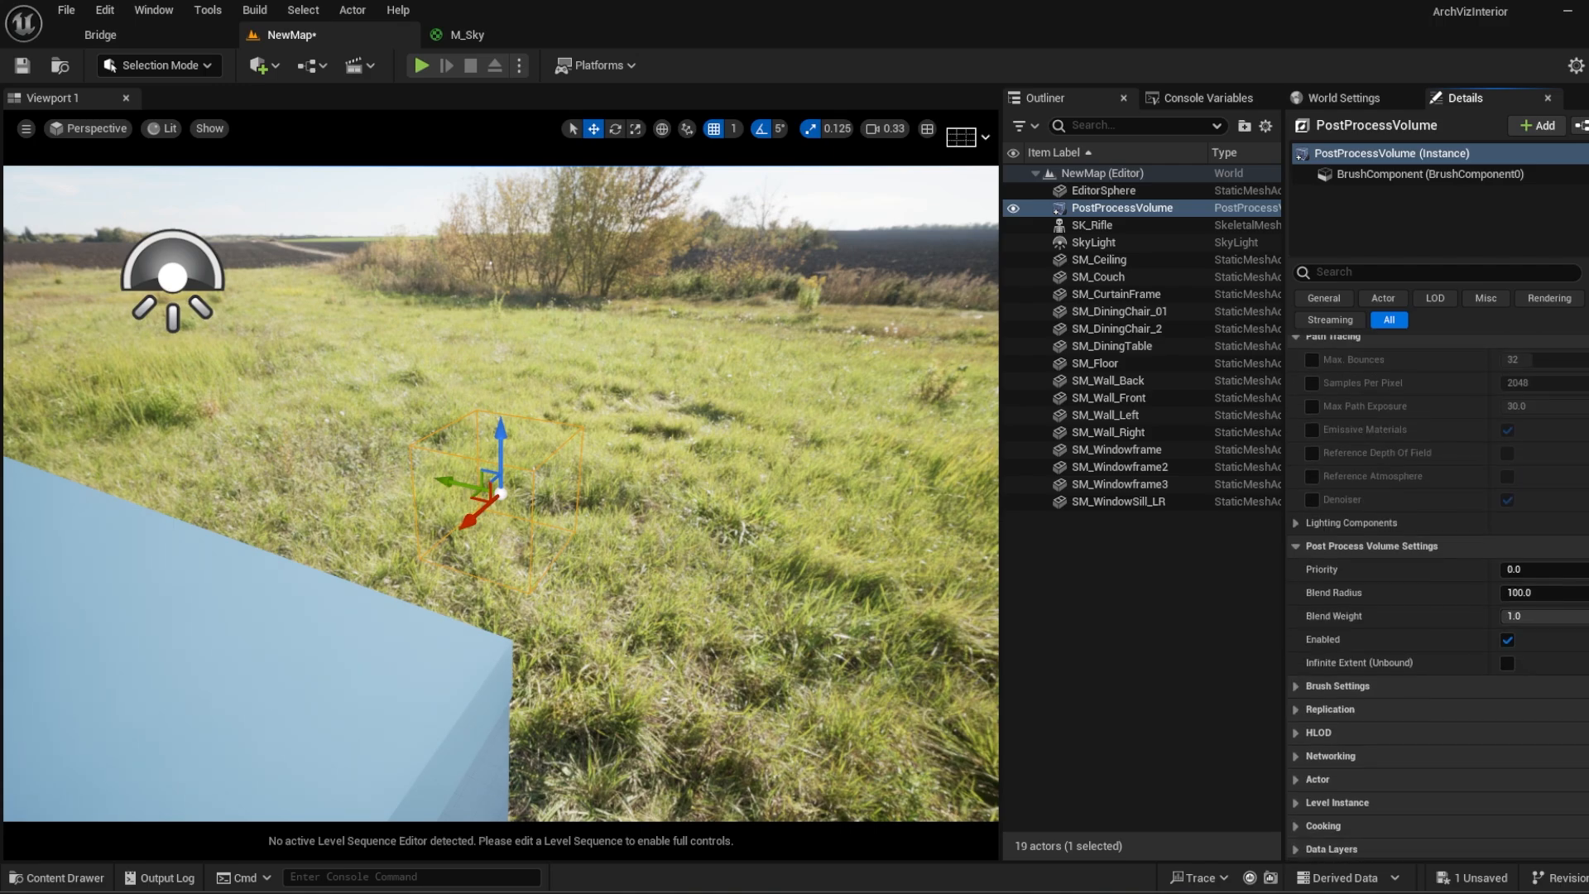
left_click(1506, 673)
scroll(1517, 690, "up", 10)
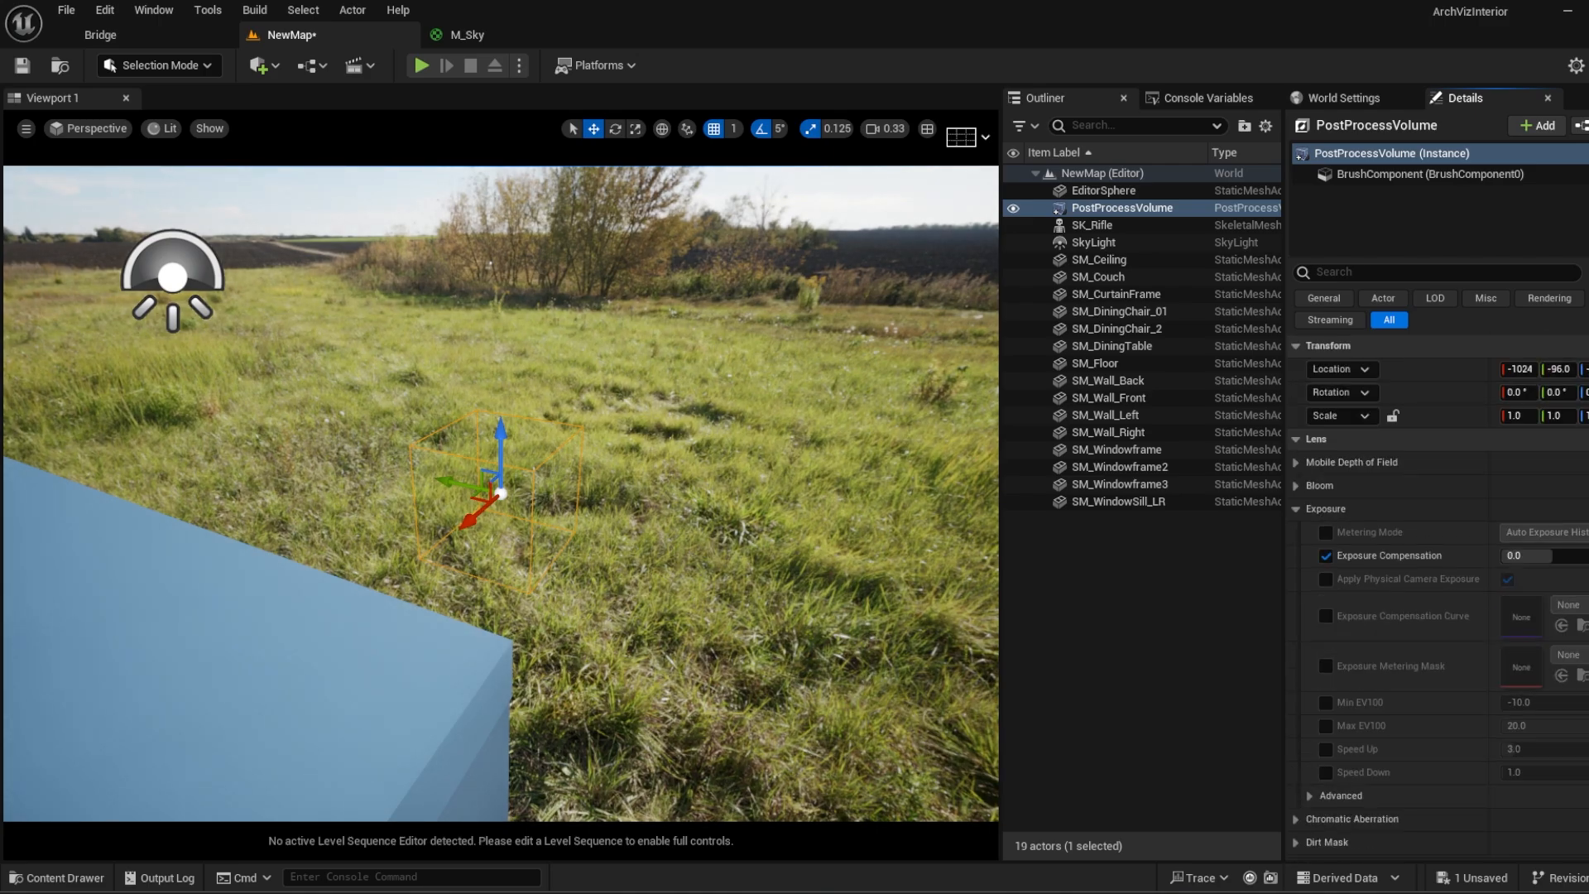
left_click(1135, 686)
Step: Turn on the HDR (Eye Adaptation) visualization and meter the luminance of the sky and the sun
right_click_drag(677, 546, 626, 489)
right_click_drag(577, 415, 639, 589)
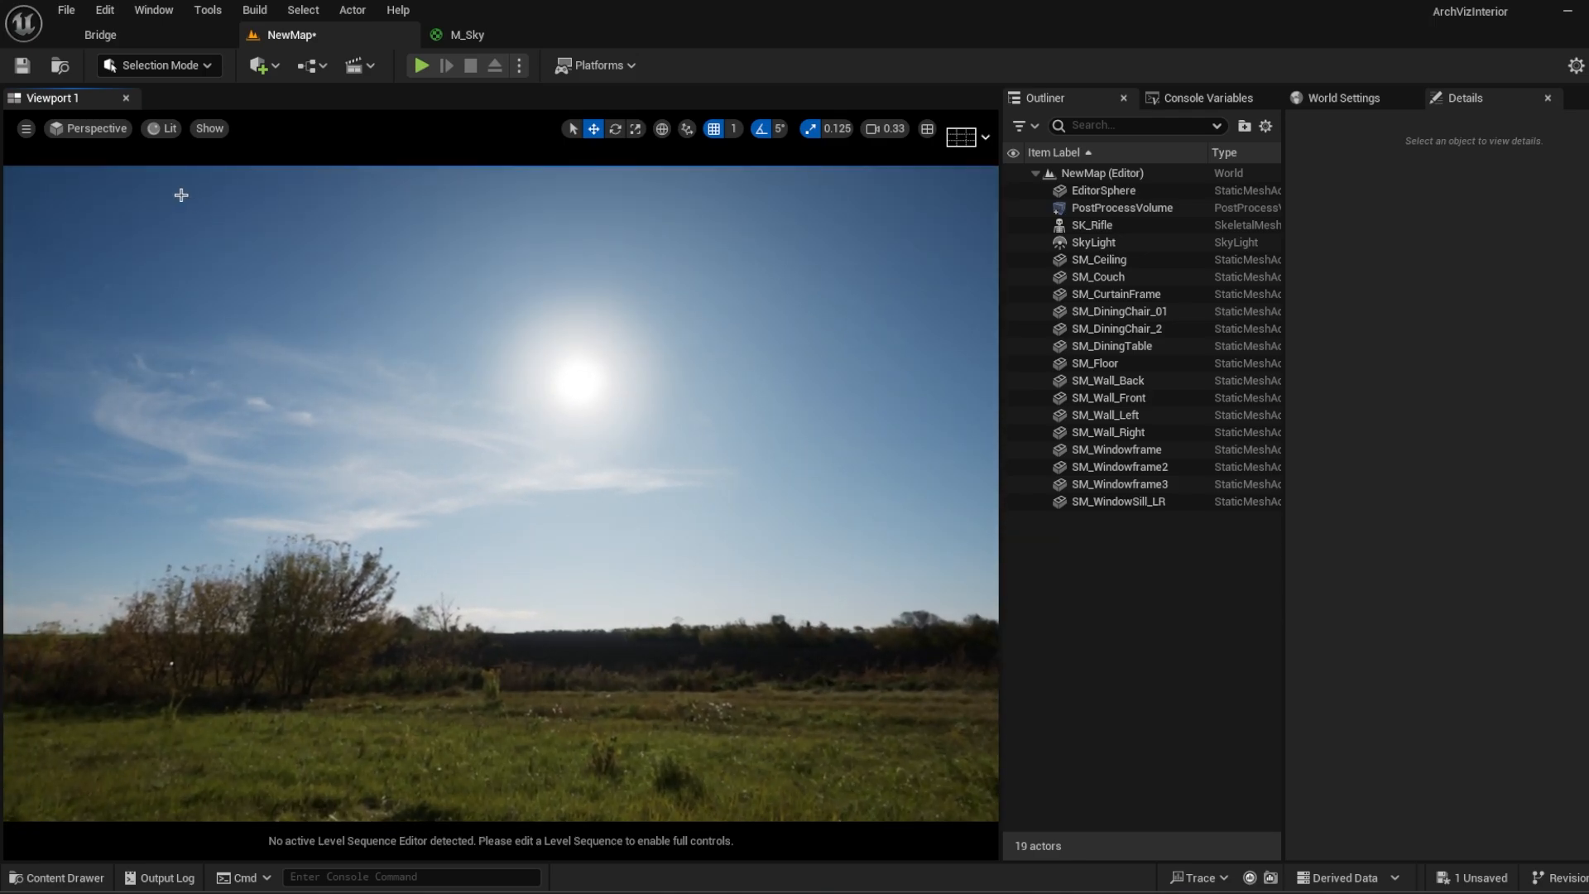
left_click(208, 130)
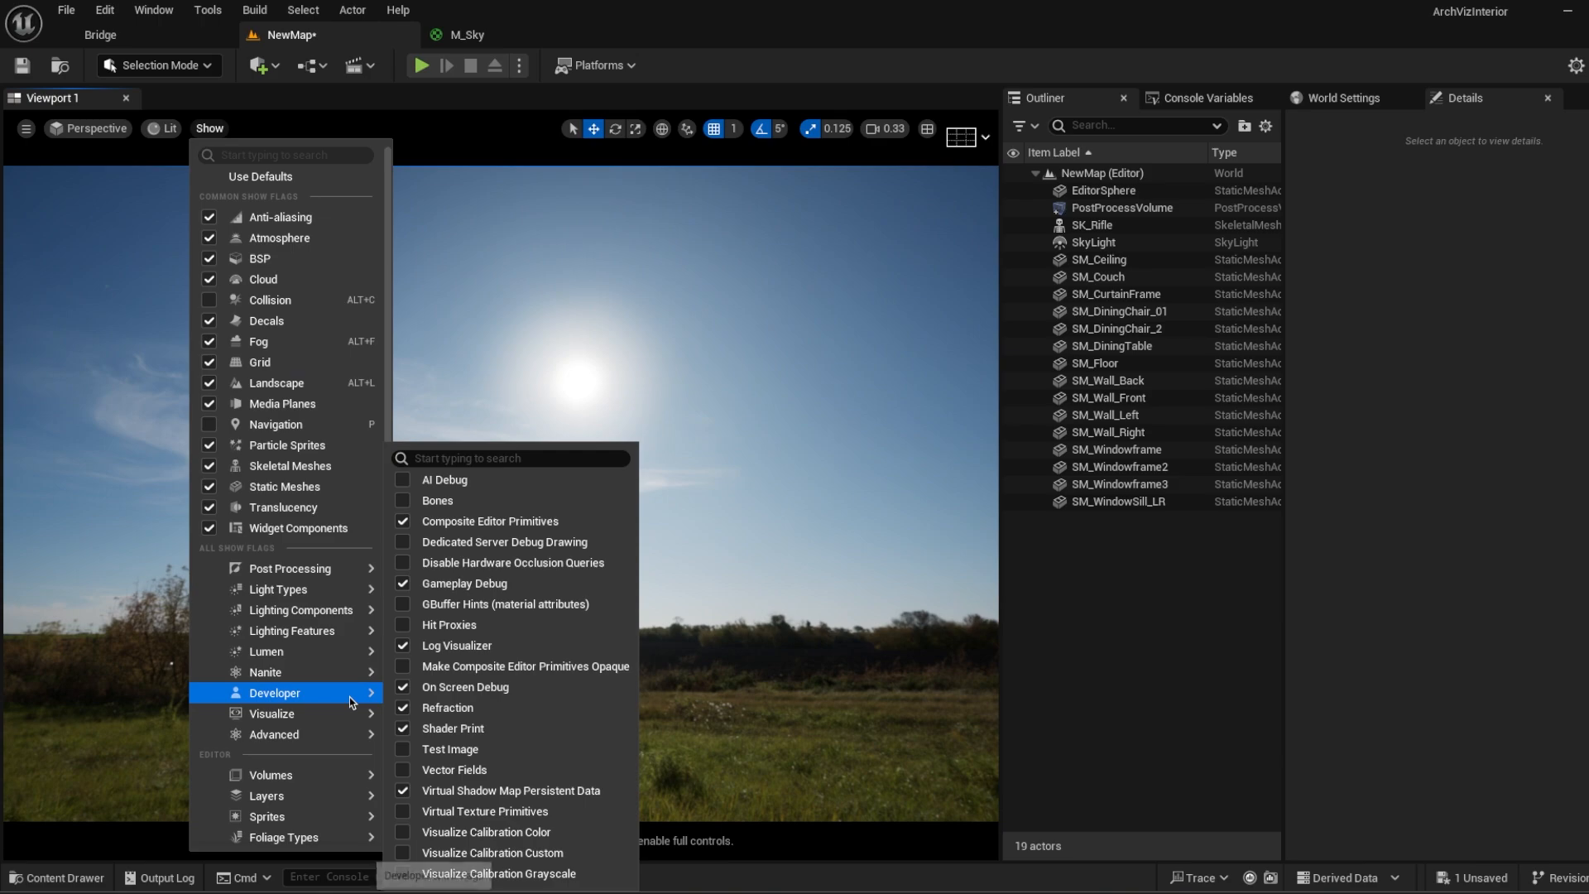
mouse_move(287, 713)
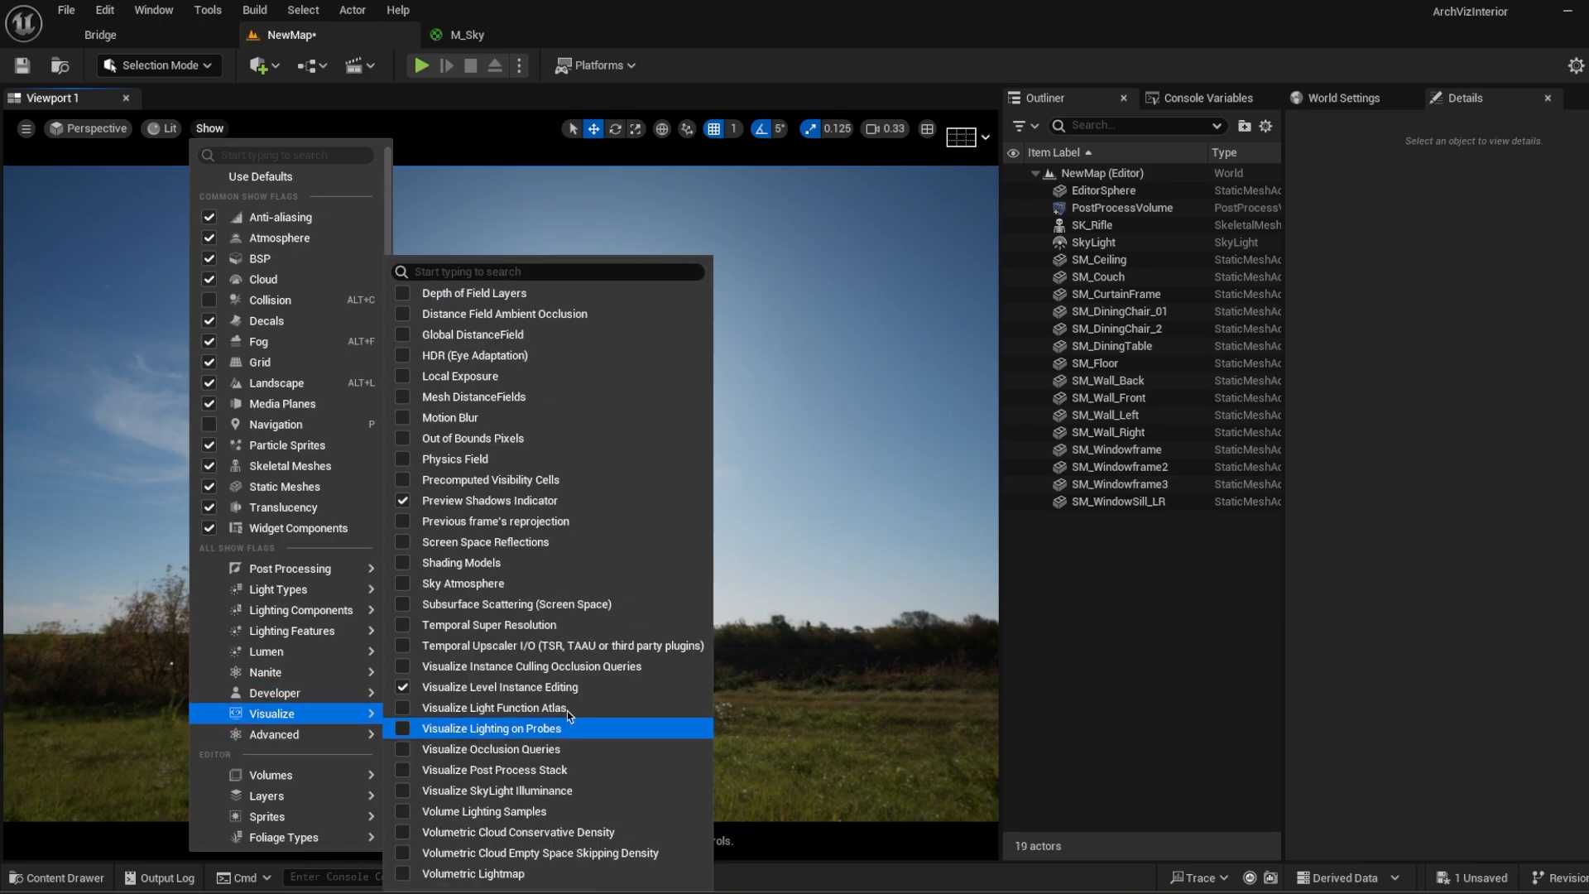
left_click(400, 363)
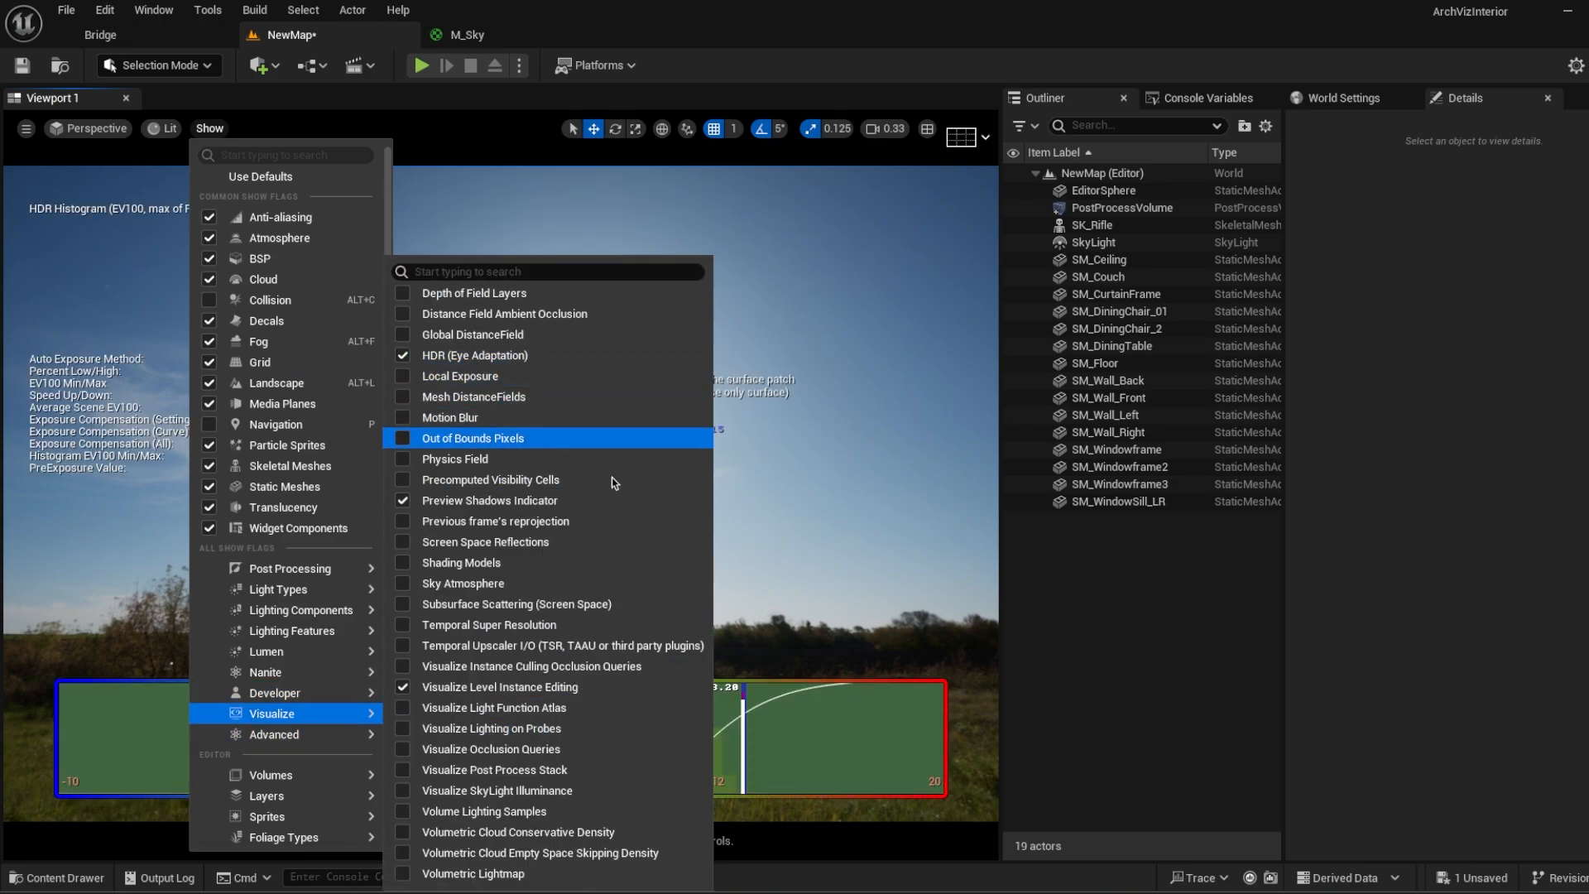
key("Escape")
right_click_drag(499, 414, 512, 445)
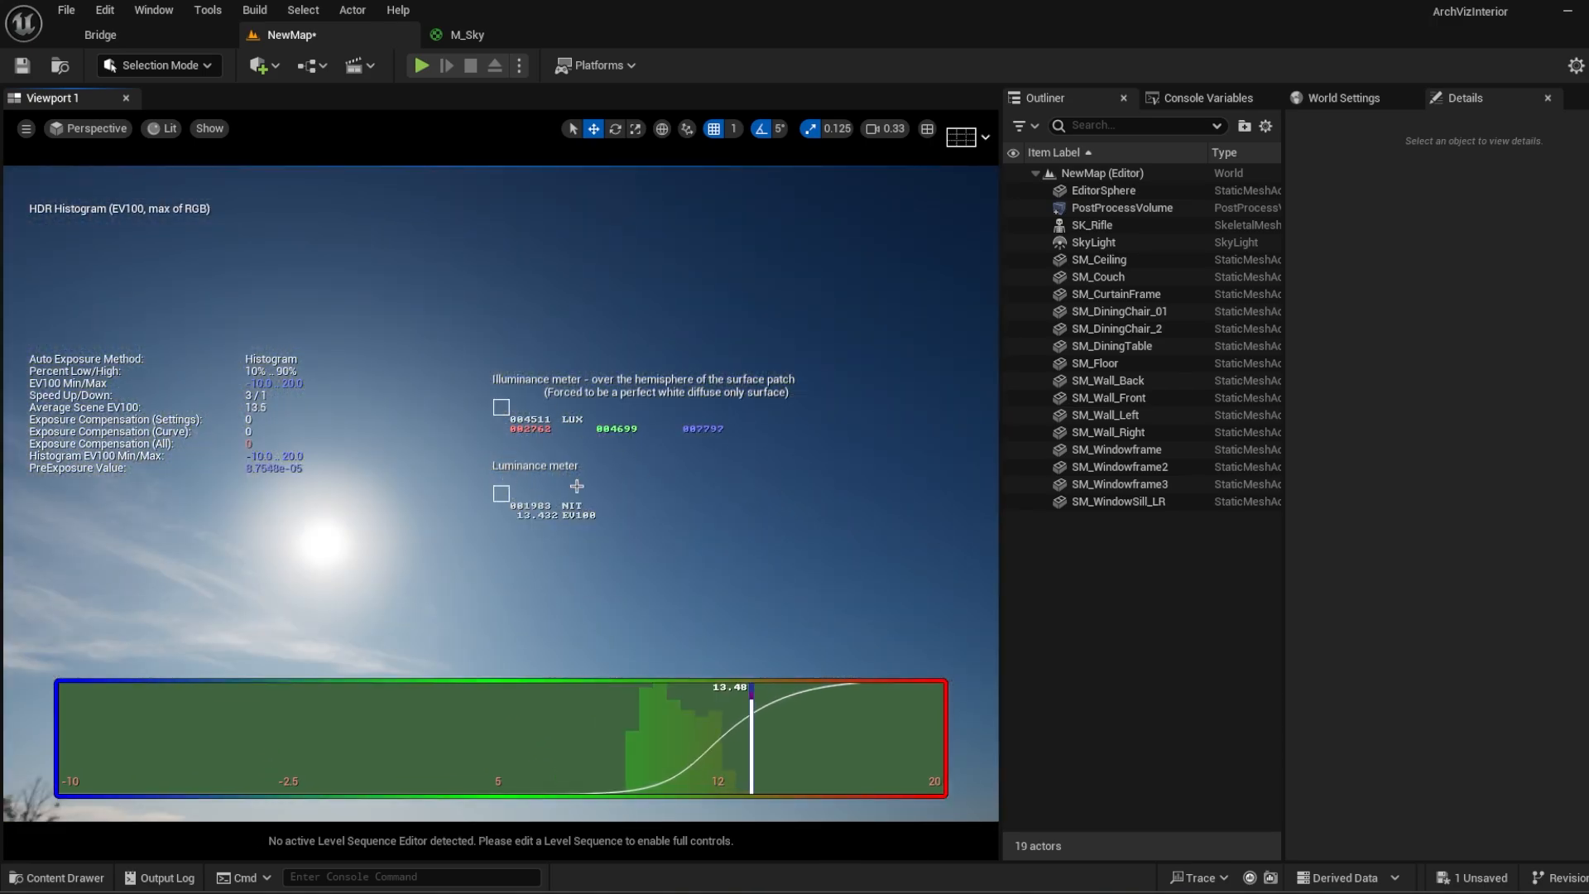
right_click_drag(652, 530, 519, 592)
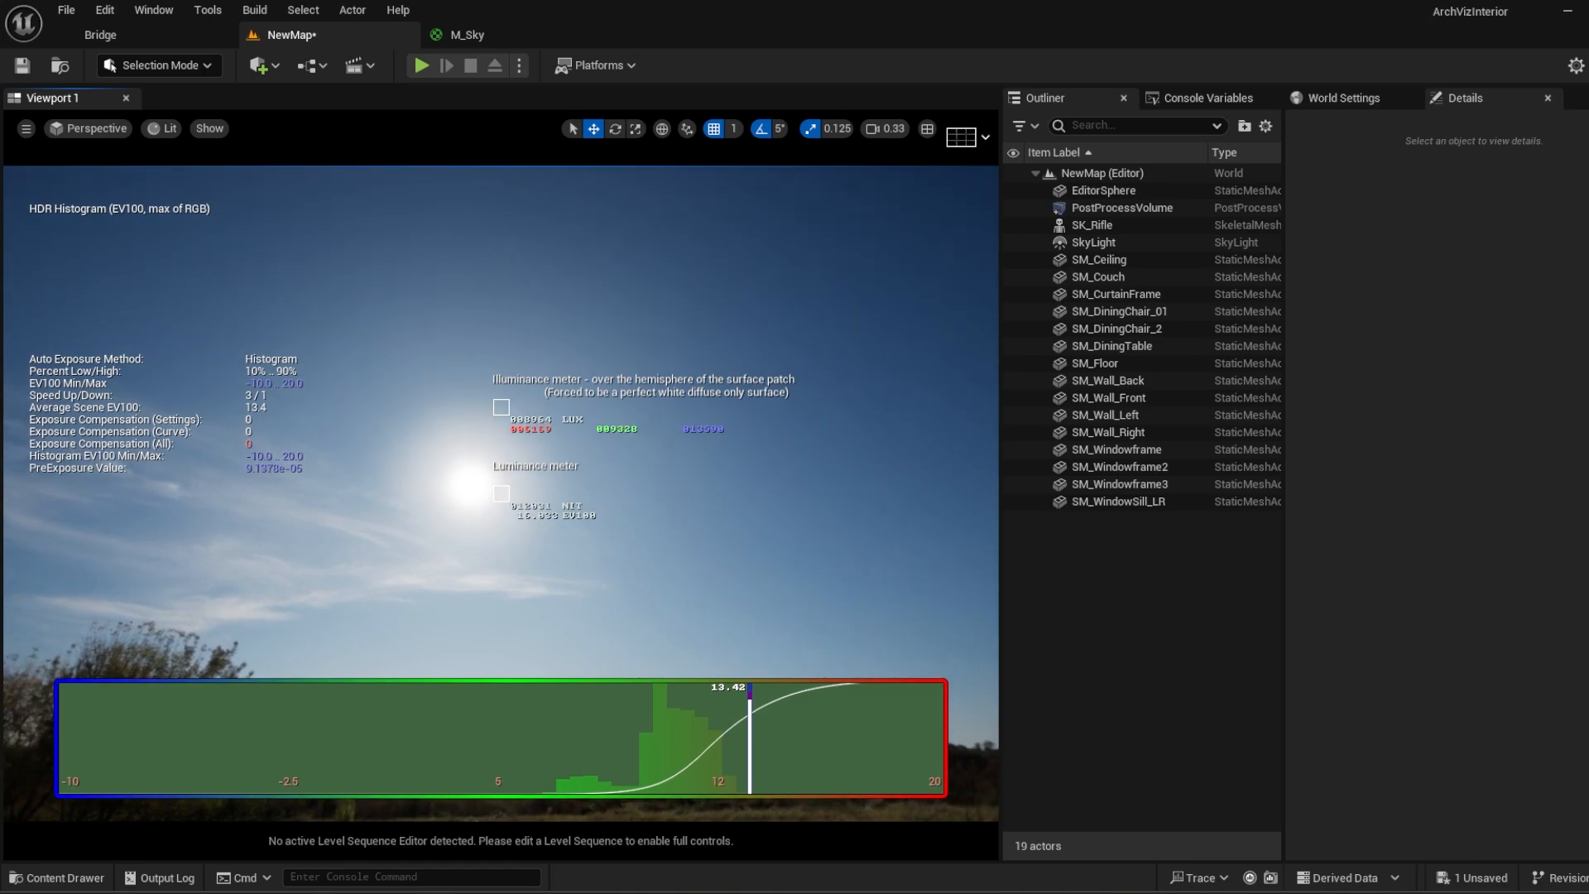
mouse_move(520, 593)
right_mouse_down()
mouse_move(493, 592)
mouse_move(596, 645)
mouse_move(728, 604)
mouse_move(745, 598)
mouse_move(749, 513)
mouse_move(748, 612)
mouse_move(628, 612)
mouse_move(526, 583)
mouse_move(637, 594)
mouse_move(660, 730)
mouse_move(649, 600)
mouse_move(604, 586)
mouse_move(640, 579)
mouse_move(644, 654)
mouse_move(621, 586)
right_mouse_up()
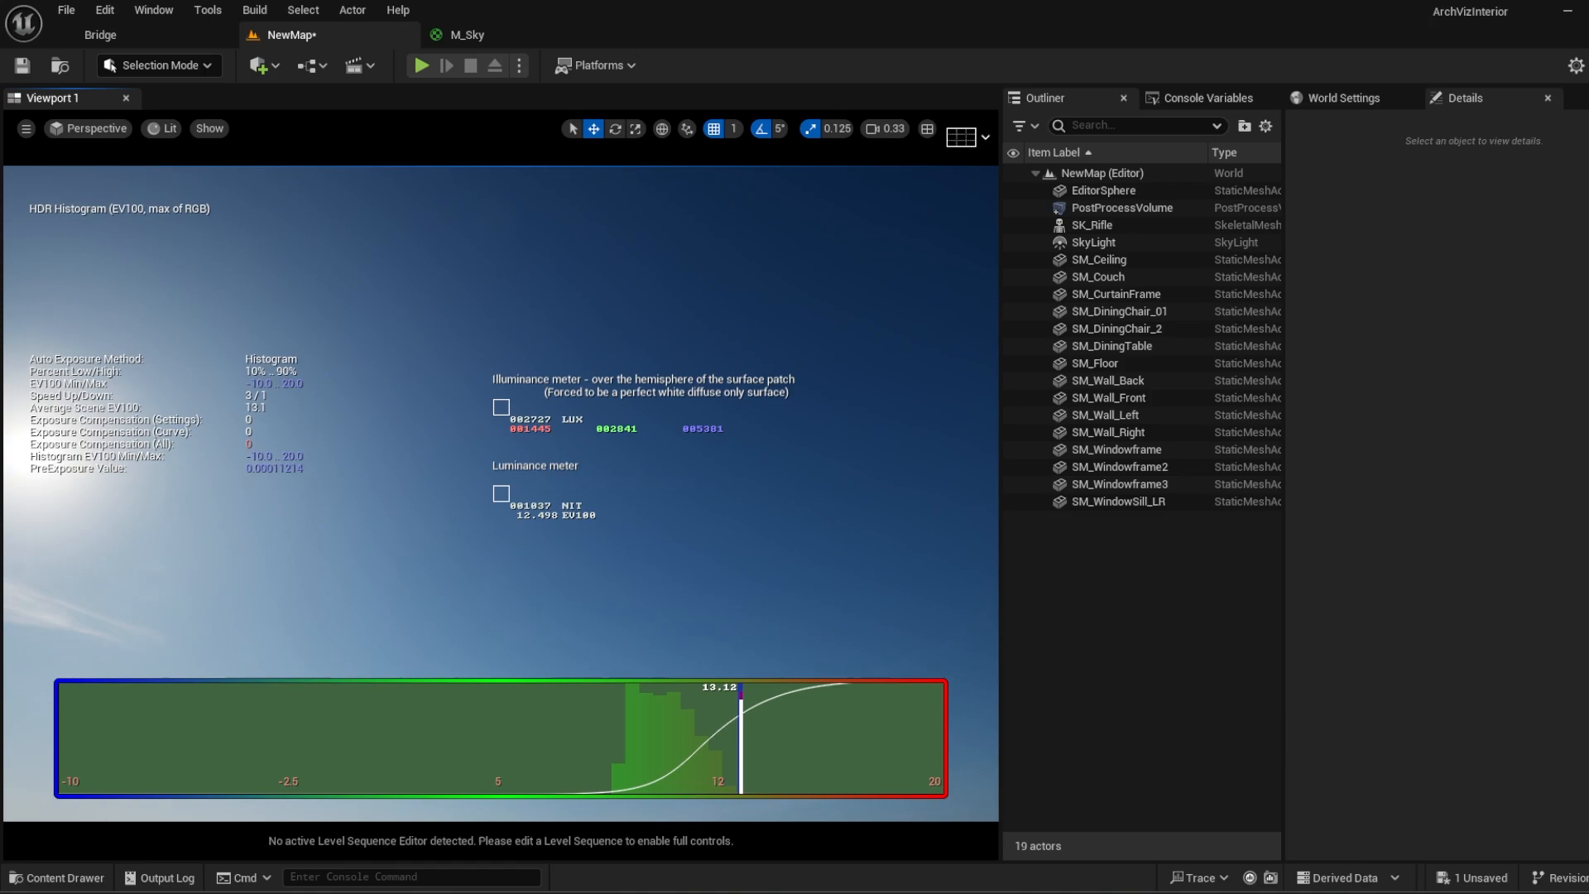
right_click_drag(620, 586, 642, 650)
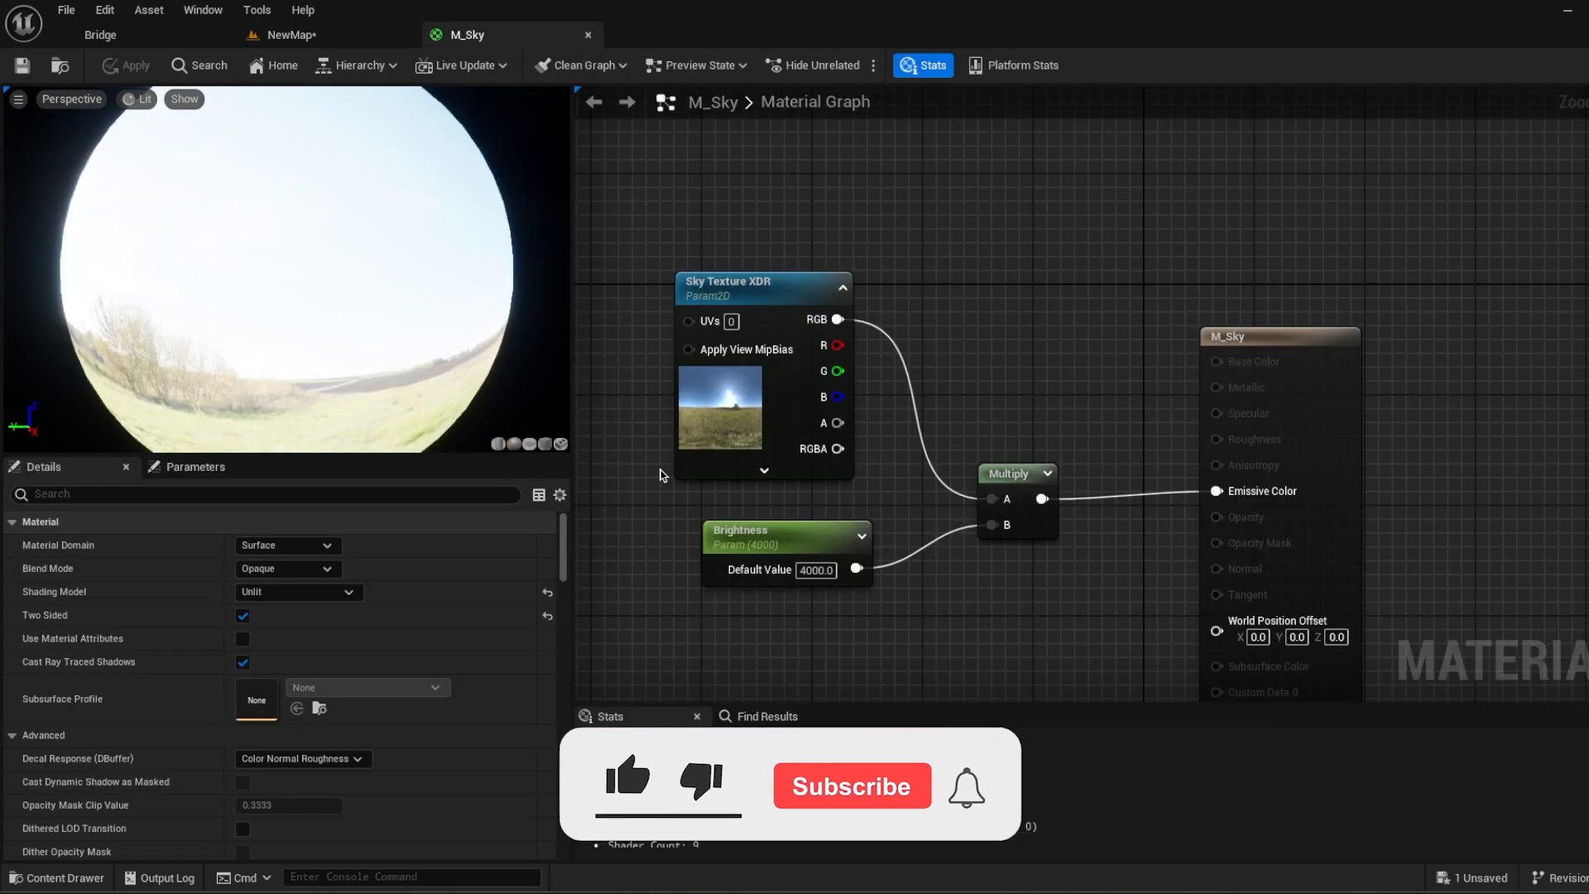
Step: Set the Brightness parameter of the M_Sky material to 12000 and save the material
right_click_drag(932, 622, 888, 596)
left_click_drag(716, 513, 693, 520)
left_click(737, 579)
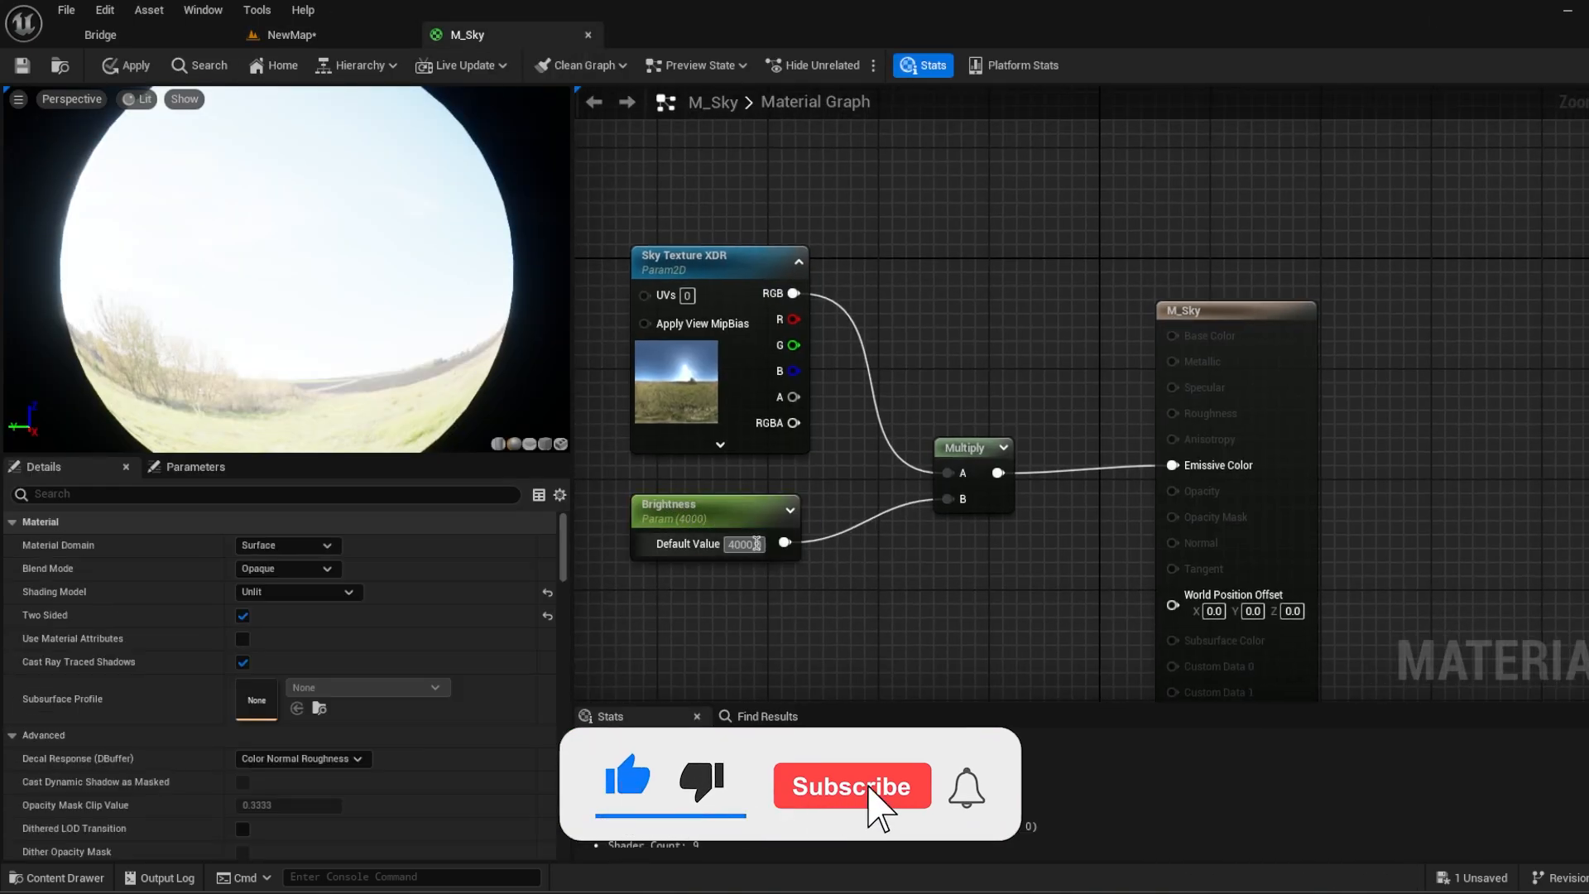
left_click(755, 543)
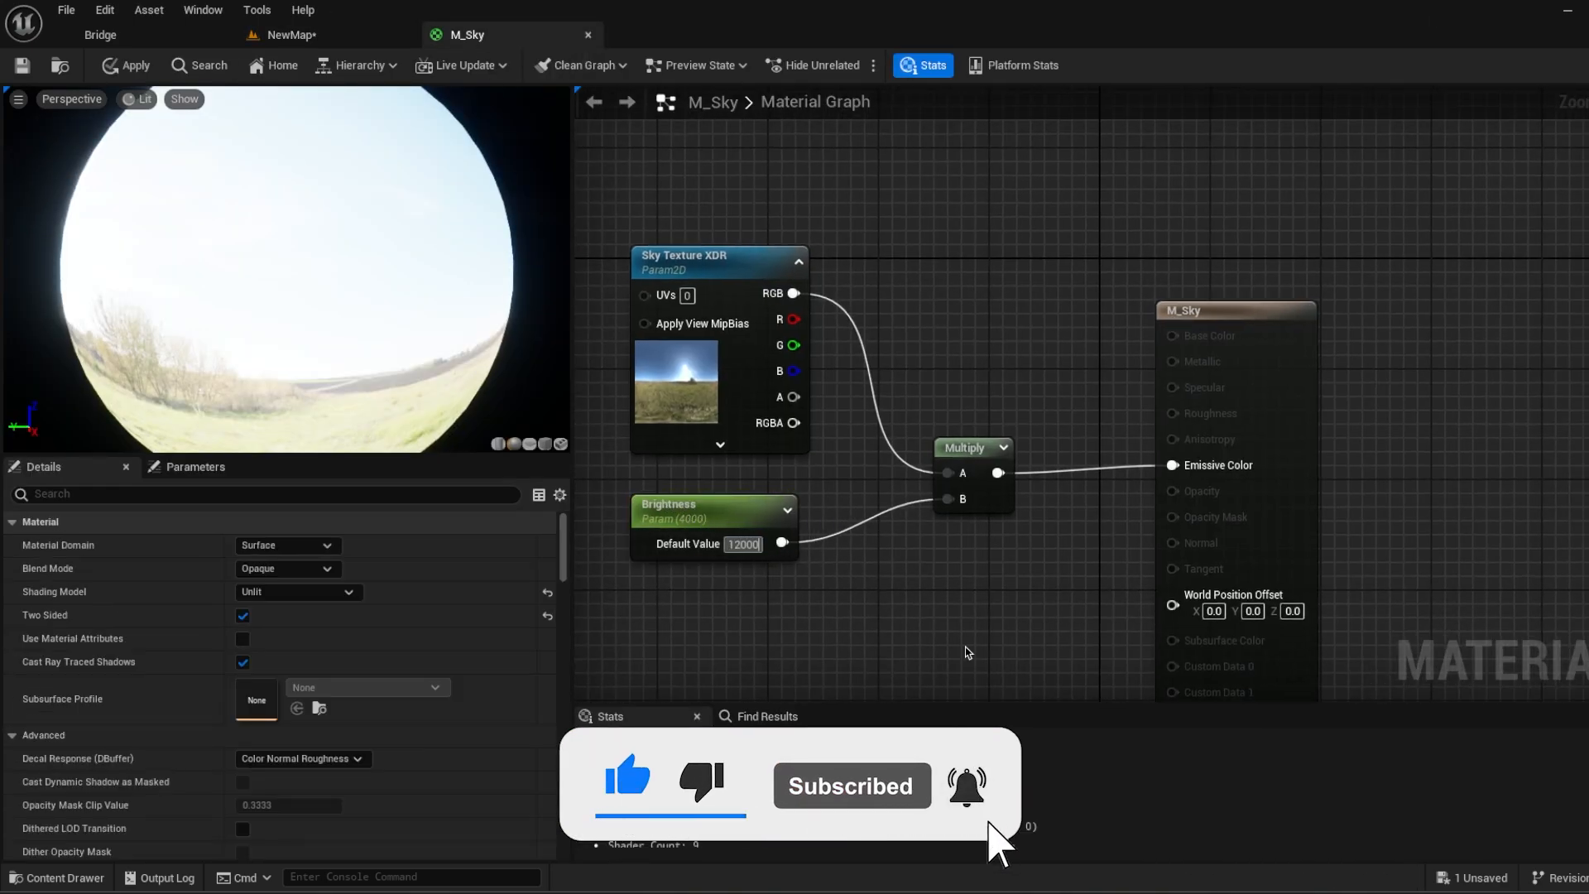
type("12000")
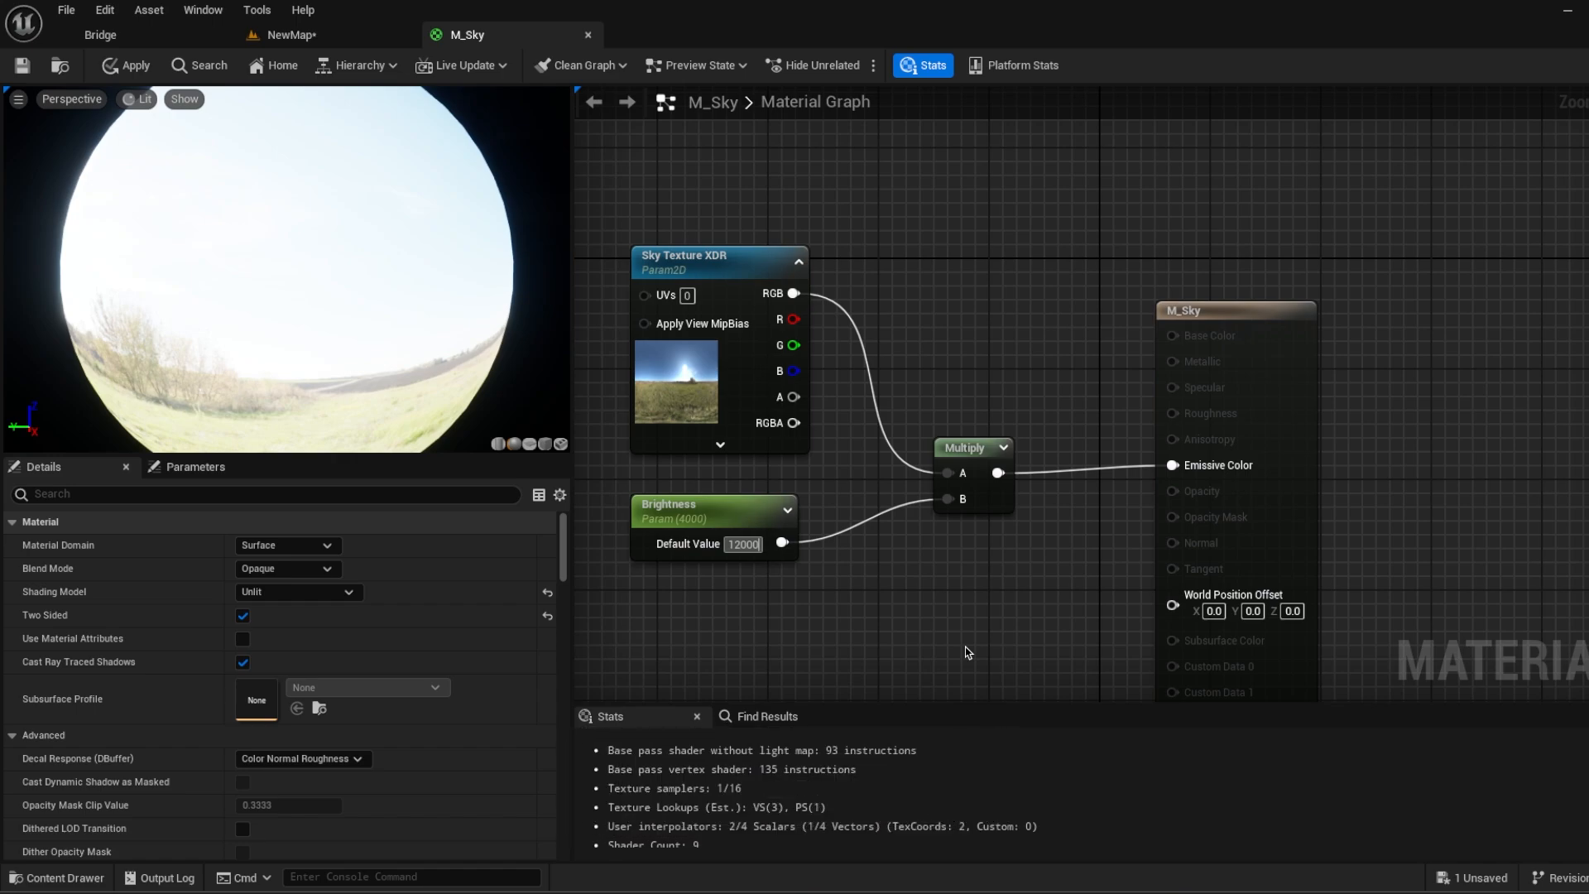
key("Return")
left_click(22, 66)
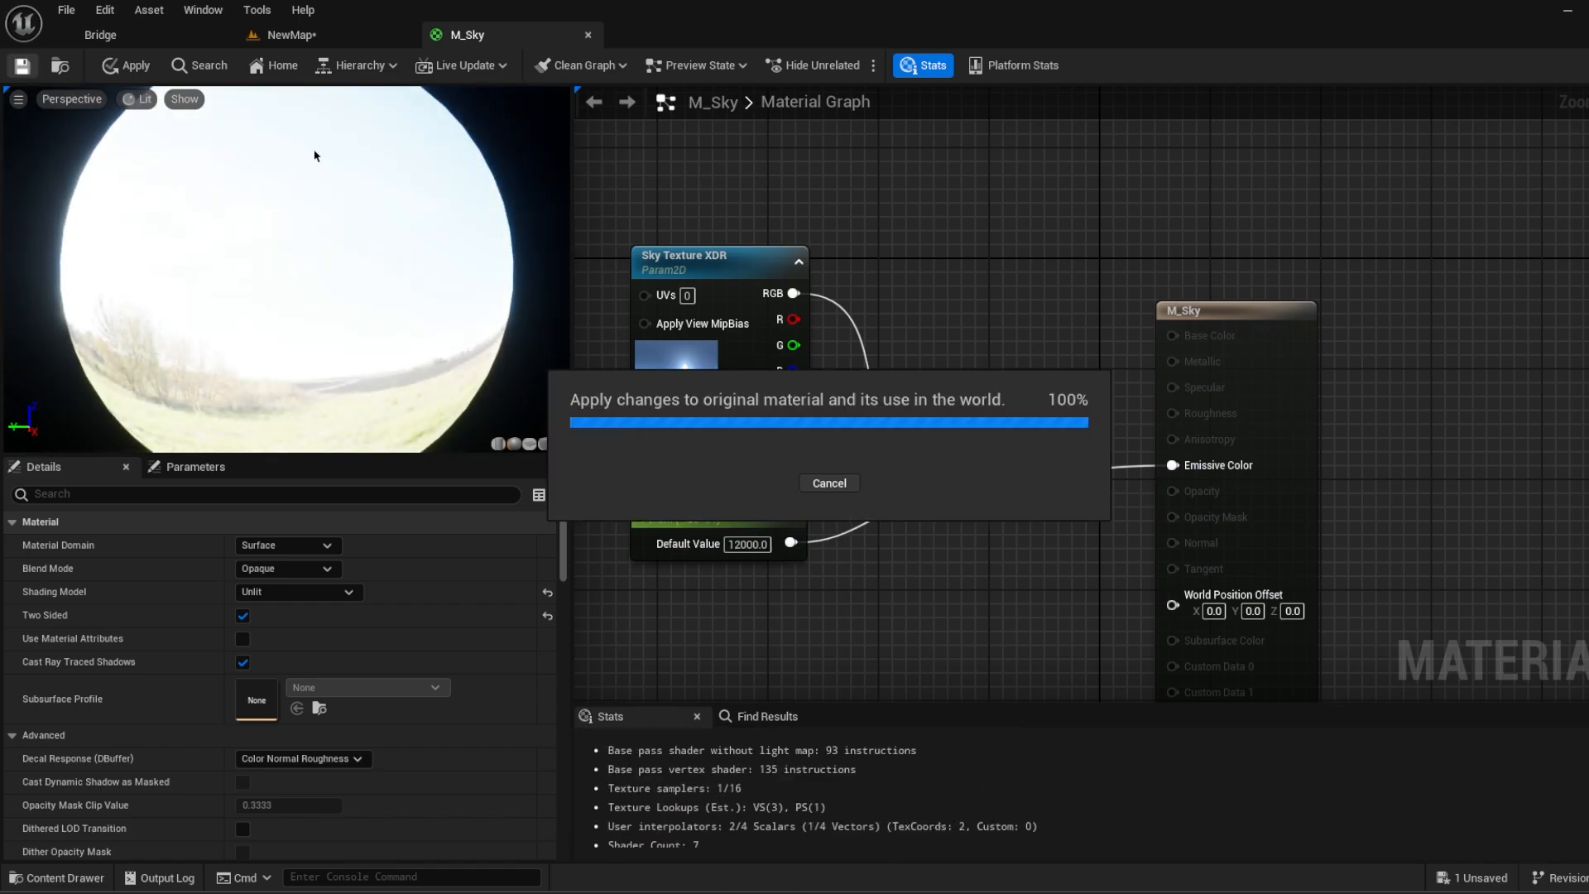
Step: Return to the NewMap level and meter the sky, the sun and the grass again
left_click(152, 42)
left_click(291, 35)
right_click_drag(500, 493, 903, 798)
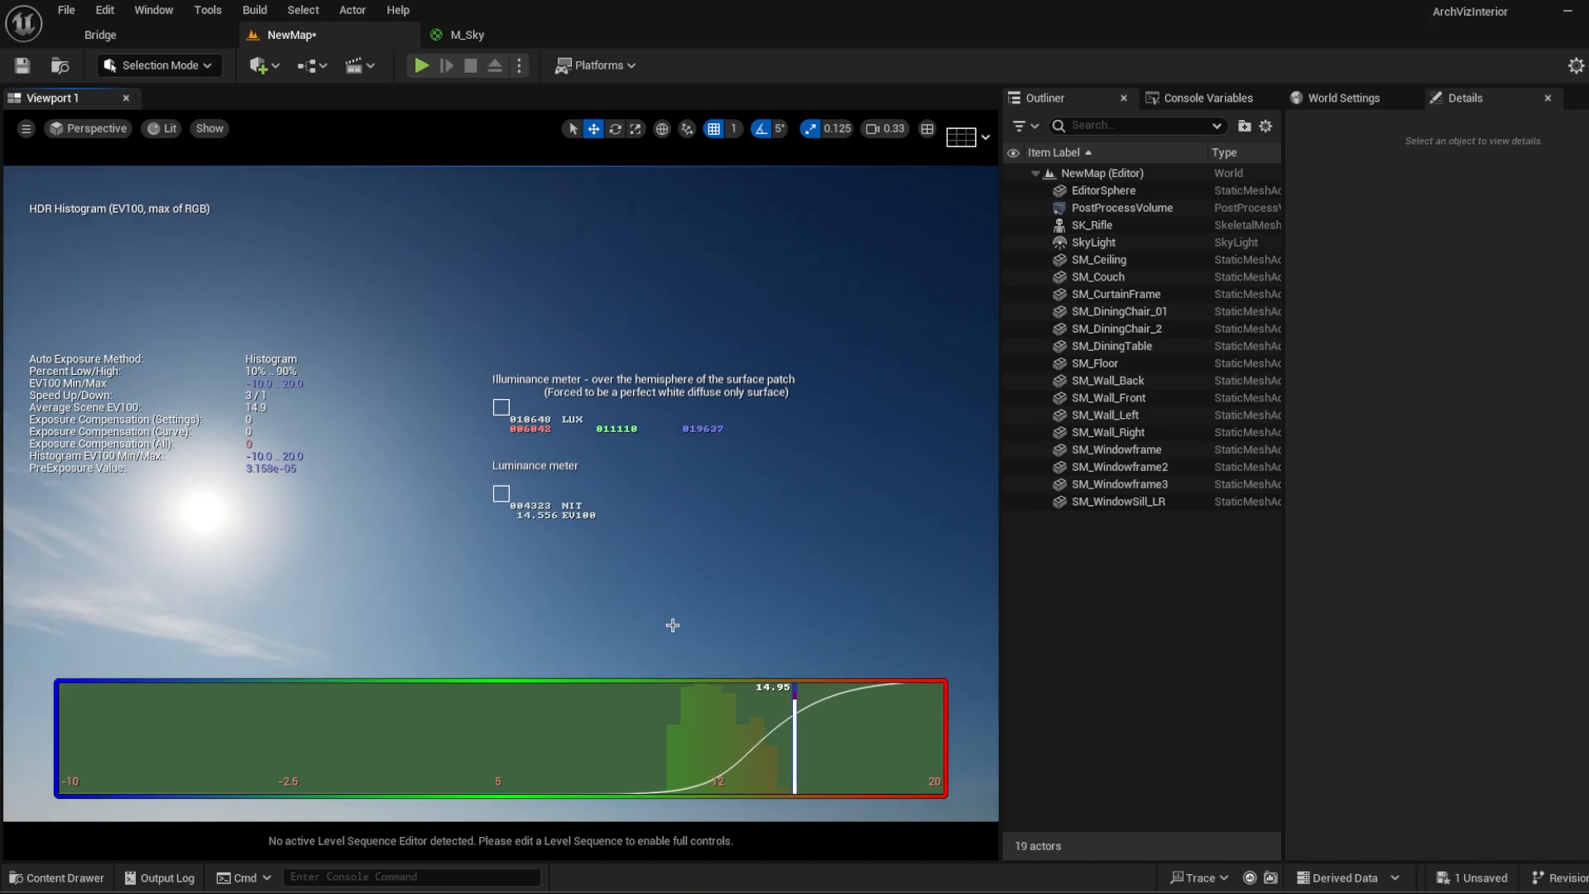
mouse_move(626, 557)
right_mouse_down()
mouse_move(741, 547)
mouse_move(733, 661)
mouse_move(746, 666)
mouse_move(749, 514)
mouse_move(772, 480)
mouse_move(801, 491)
mouse_move(784, 488)
mouse_move(791, 530)
mouse_move(778, 493)
mouse_move(778, 637)
mouse_move(641, 547)
right_mouse_up()
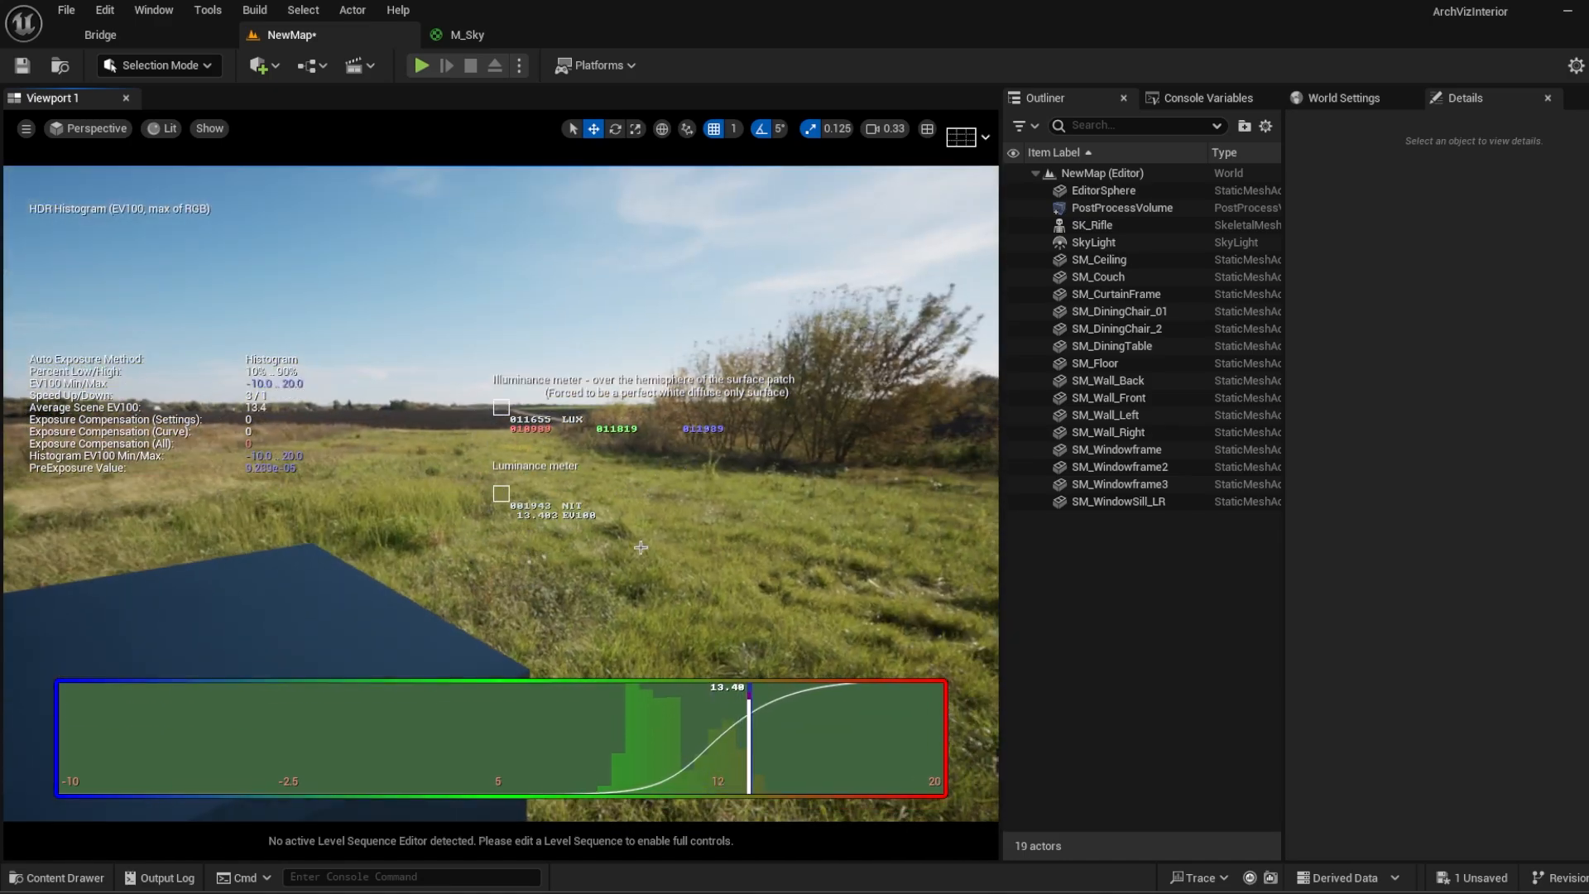
Step: Select the sky light and recapture its scene for the new sky brightness
left_click(1118, 246)
scroll(1549, 629, "down", 15)
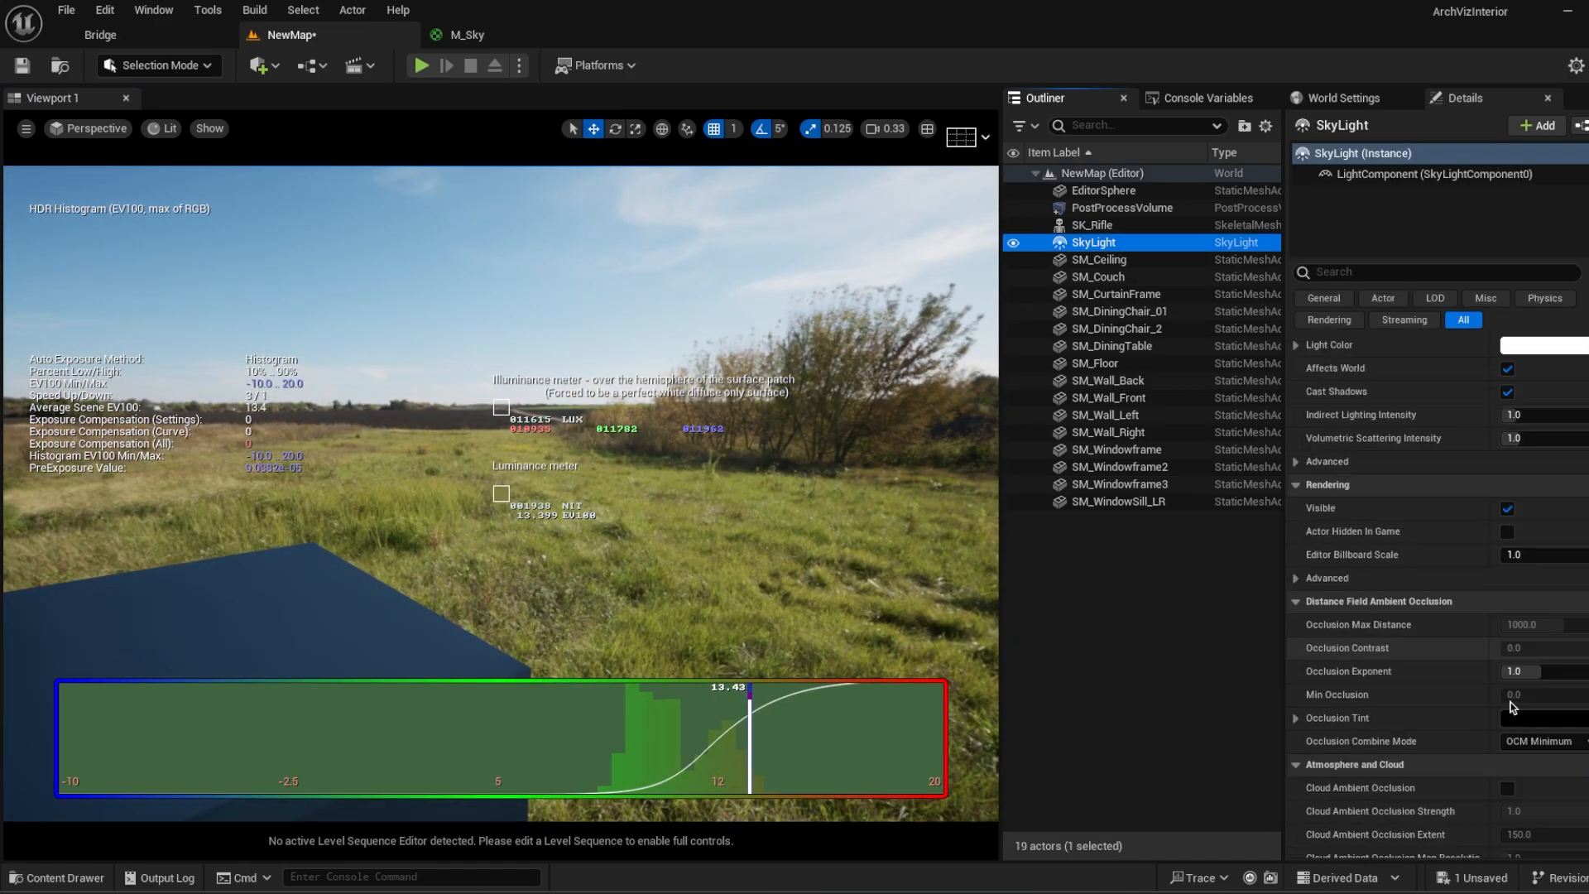
left_click(1547, 622)
key("Escape")
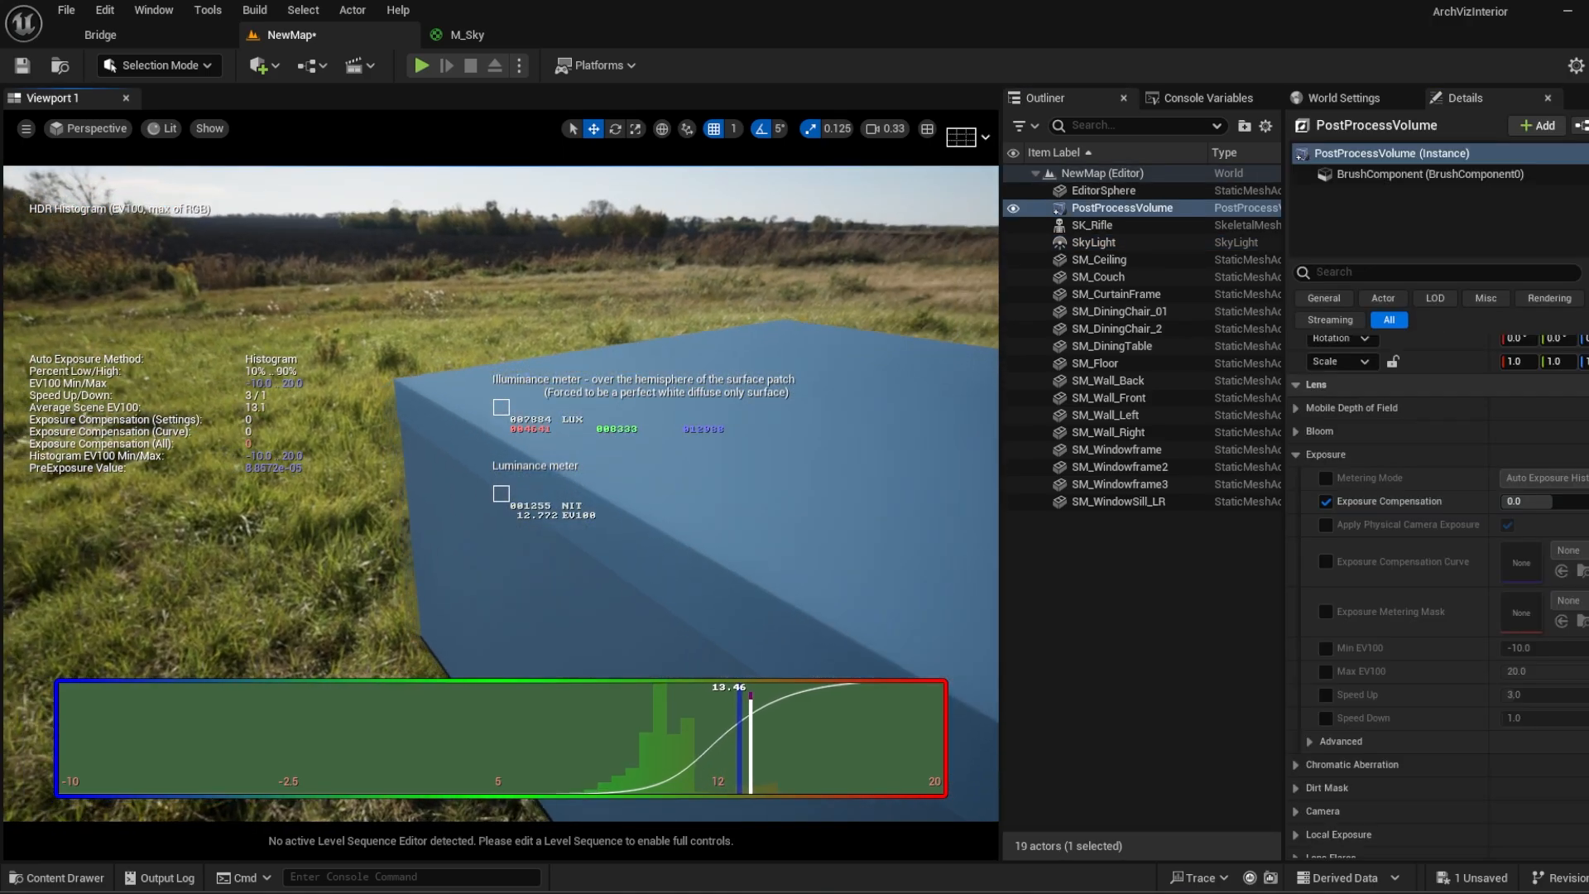
Step: Examine the light meter and histogram inside the room, towards the sun and outside the building's windows
right_click_drag(925, 624, 925, 680)
key("s")
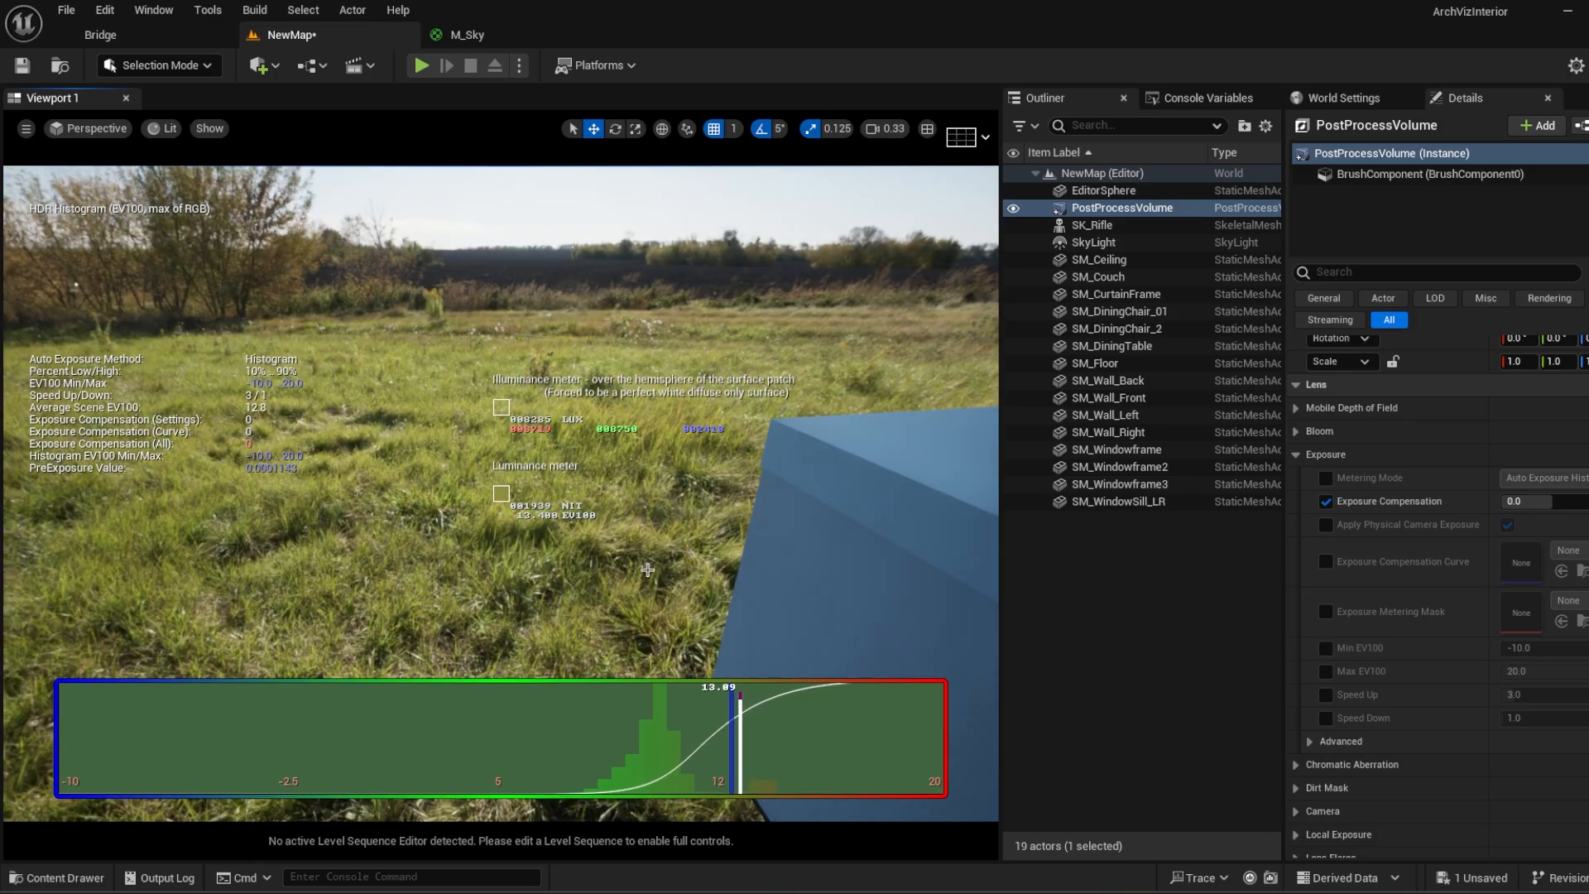
right_click_drag(647, 569, 529, 530)
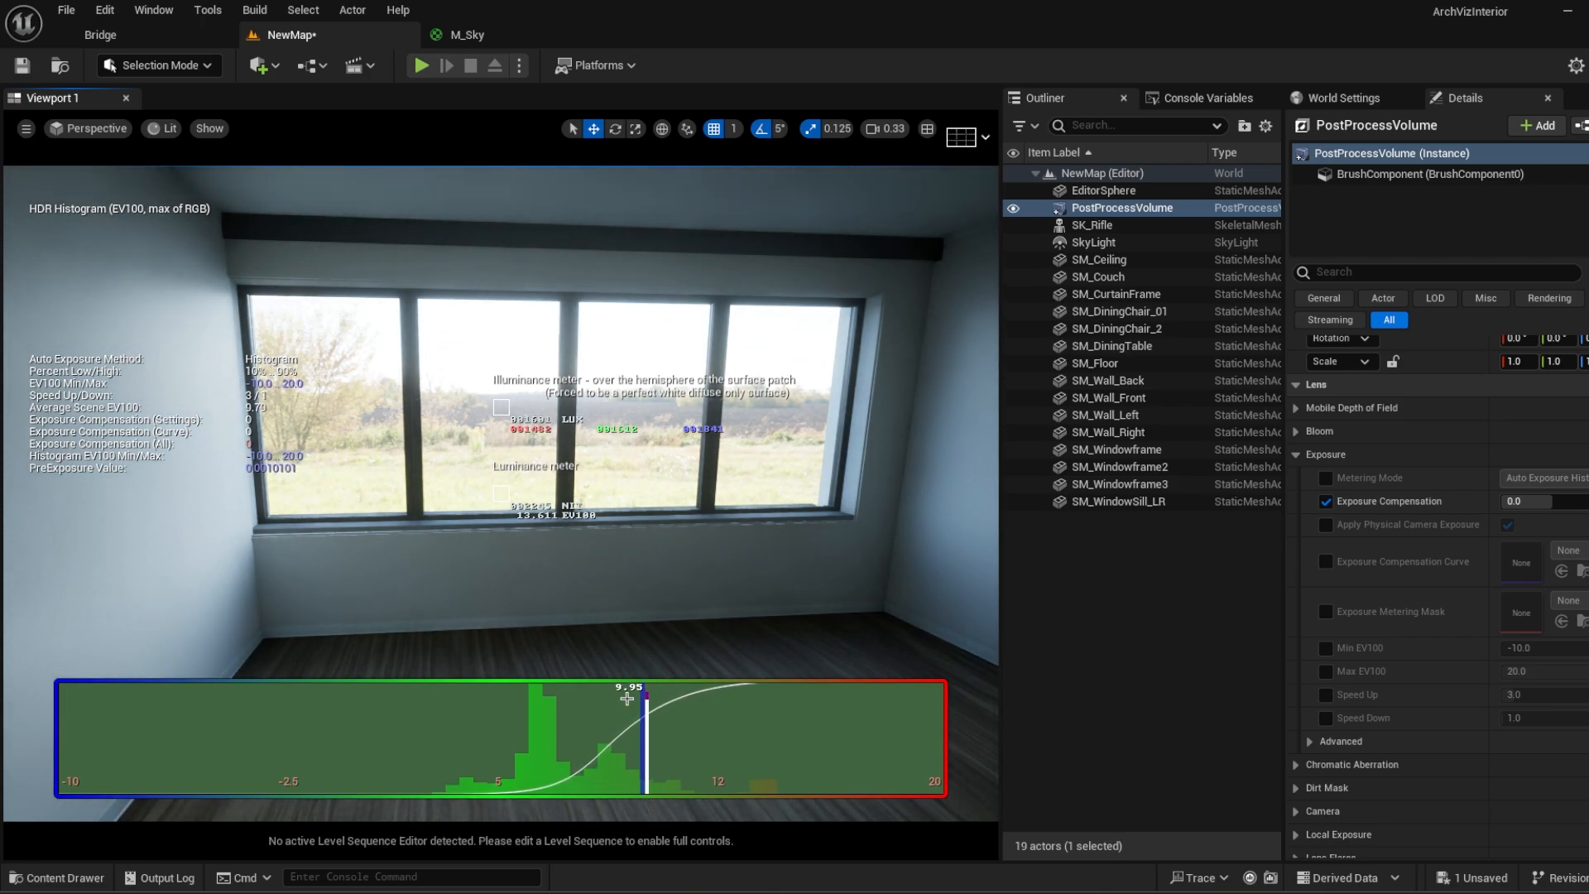
mouse_move(589, 694)
right_mouse_down()
mouse_move(869, 736)
mouse_move(960, 720)
mouse_move(935, 703)
mouse_move(678, 745)
mouse_move(579, 711)
mouse_move(602, 688)
right_mouse_up()
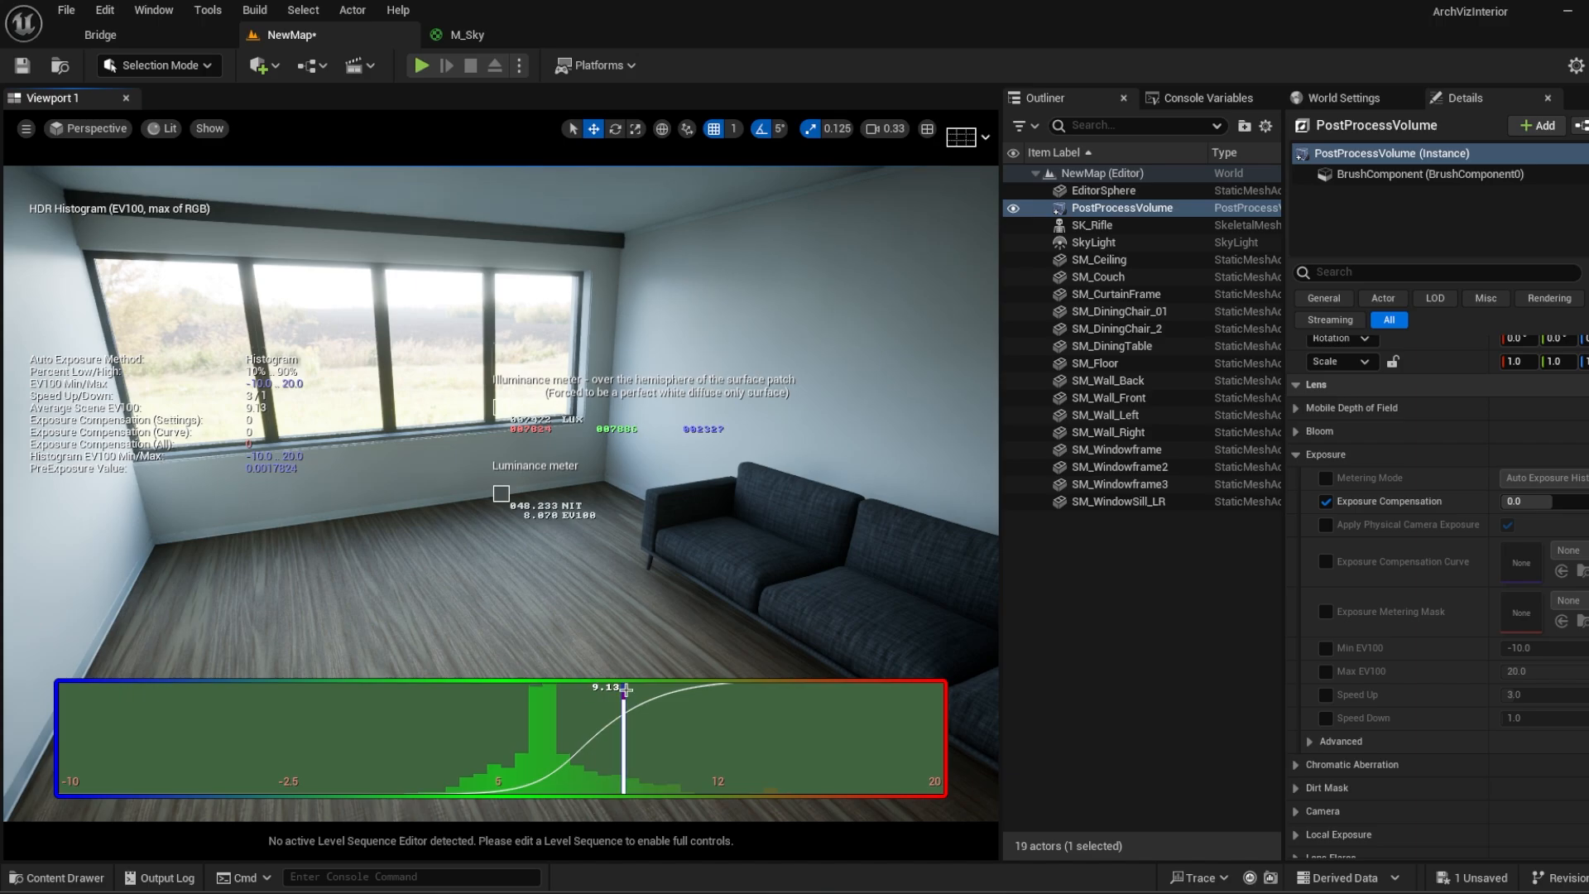
right_click_drag(624, 681, 571, 438)
key("w")
key("w")
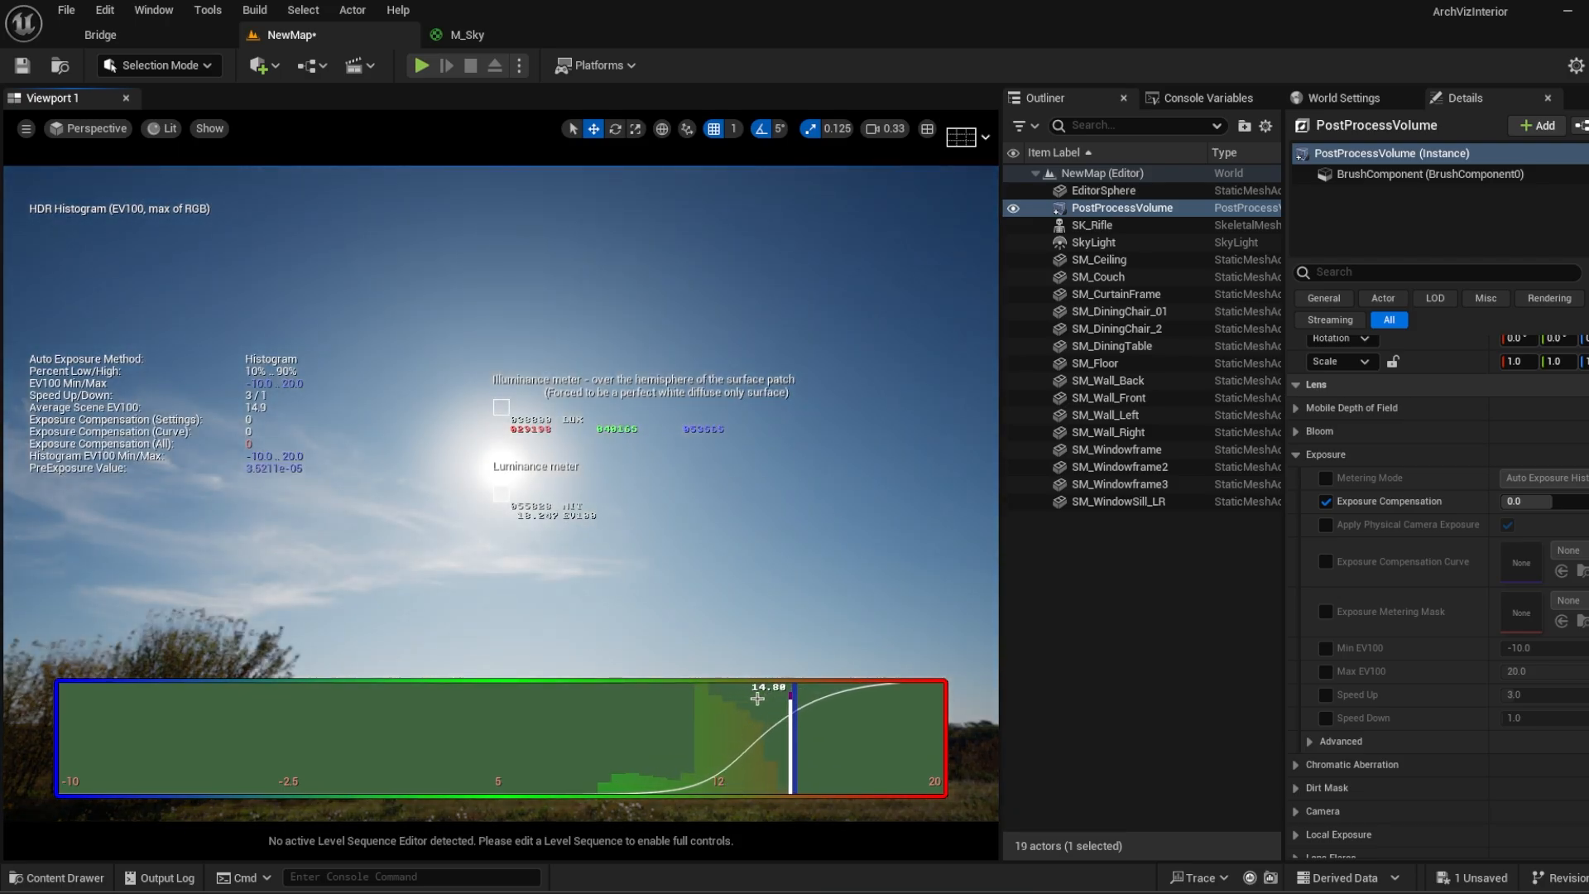
right_click_drag(724, 697, 454, 600)
key("w")
key("s")
right_click_drag(564, 557, 569, 565)
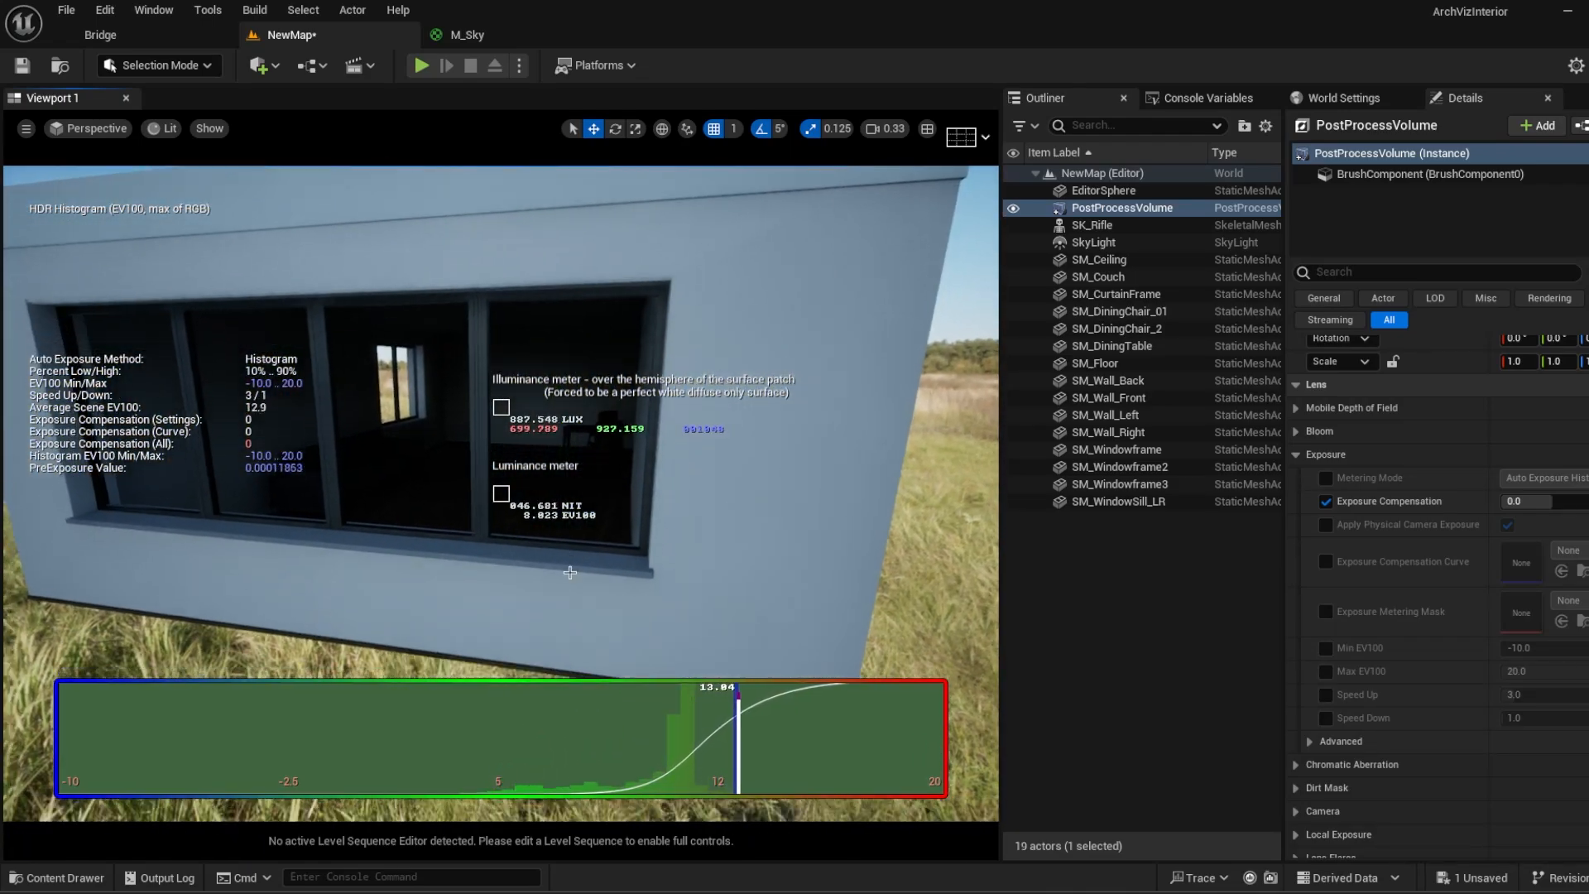
Step: Turn off the HDR (Eye Adaptation) visualization and deselect the post process volume
left_click(163, 128)
left_click(210, 128)
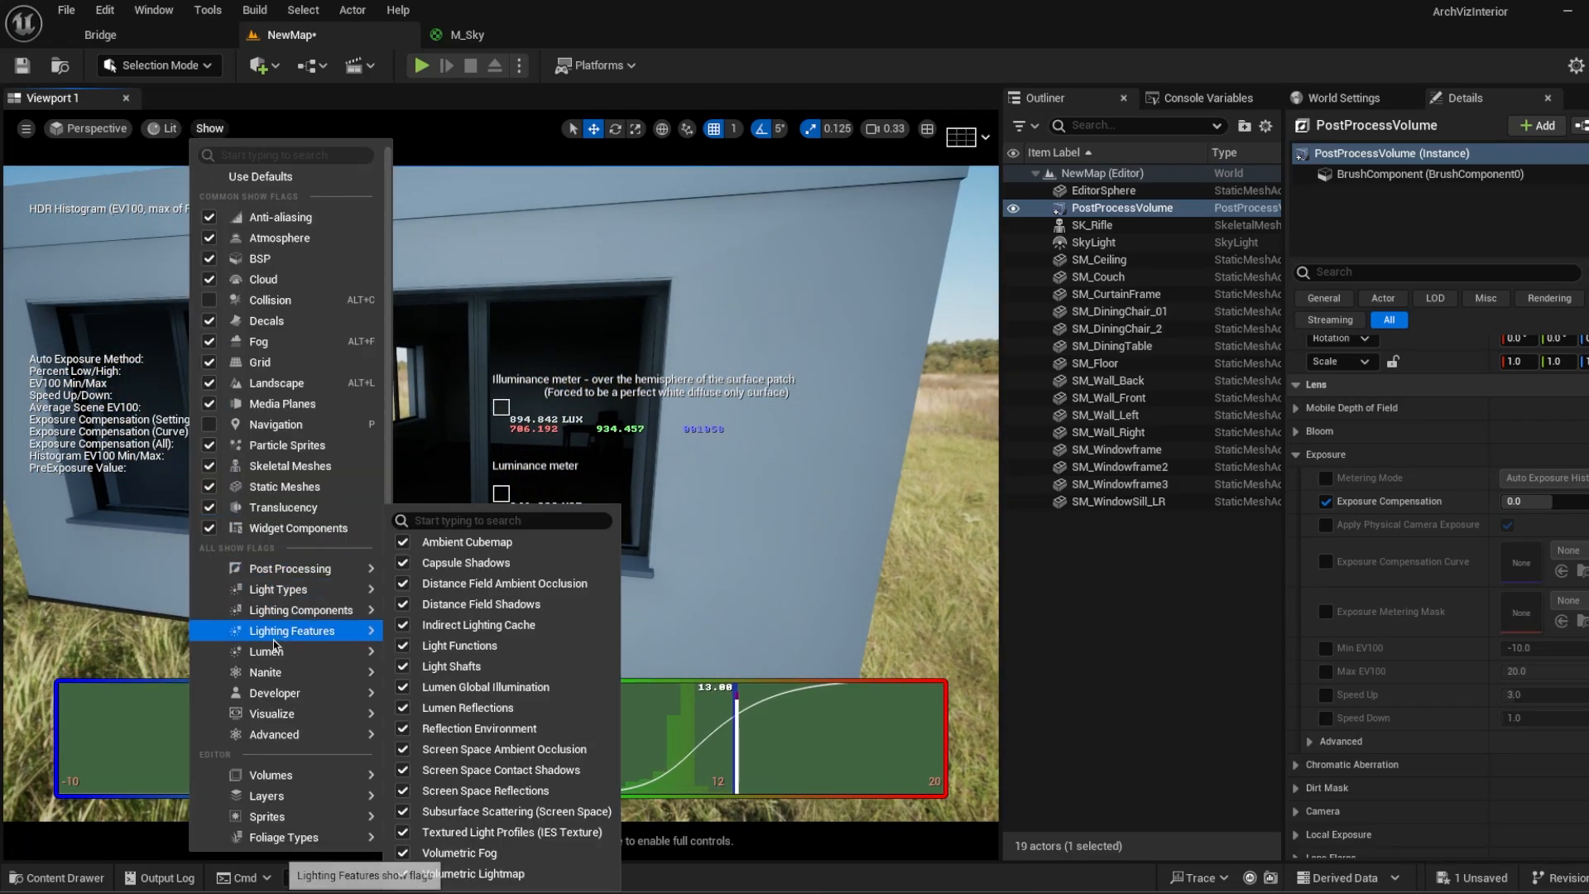
mouse_move(275, 721)
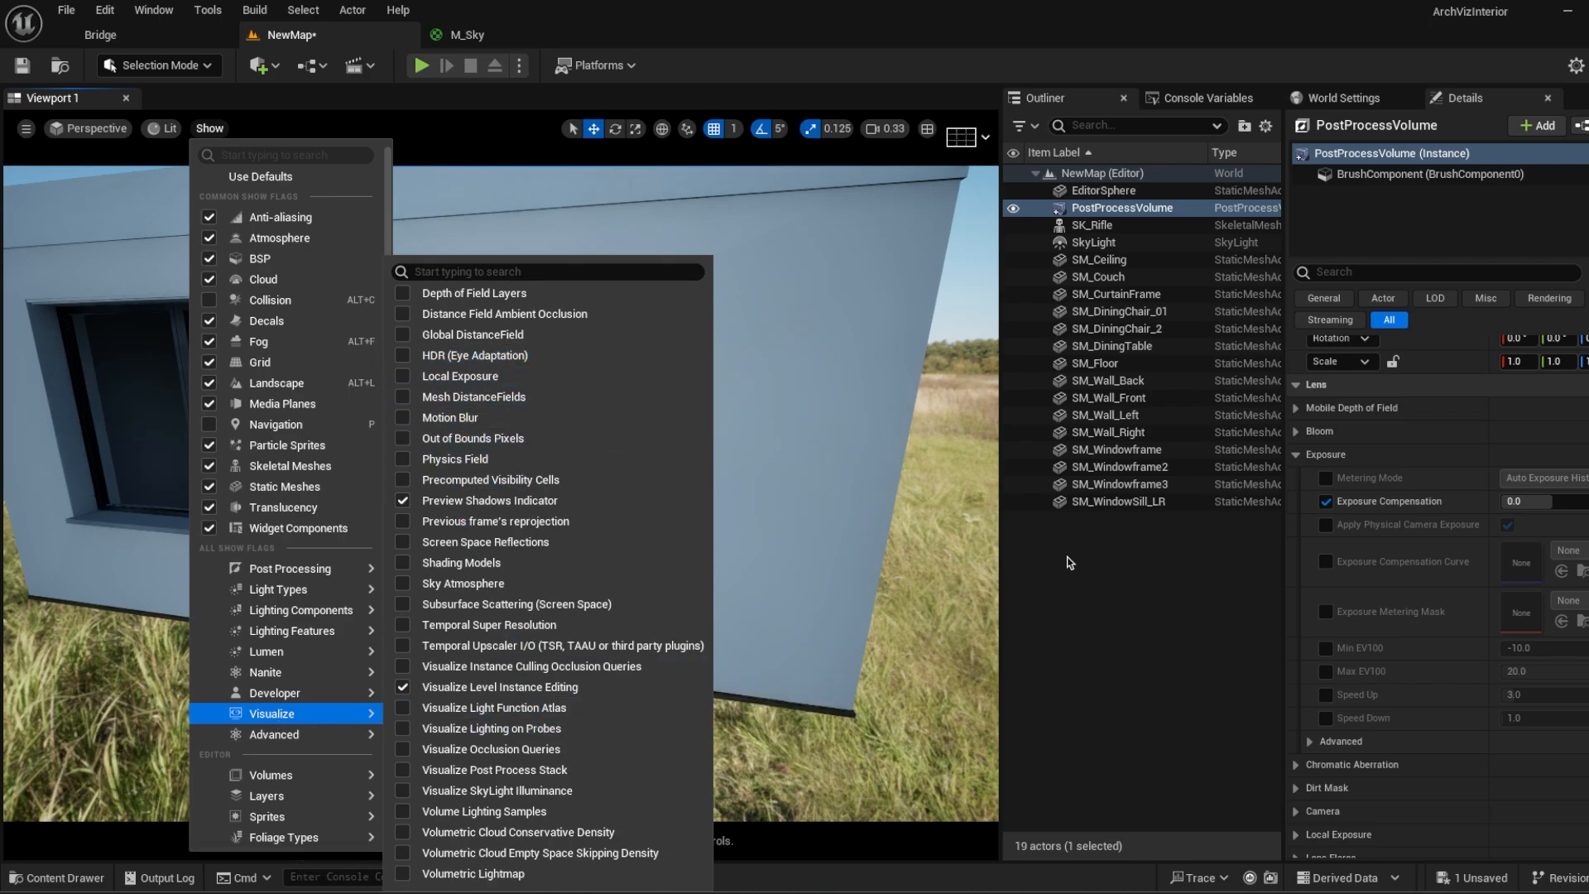
left_click(1229, 599)
Step: Inspect the sky-lit building from outside, and the walls, floor, windows and furniture inside the room
key("s")
right_click_drag(792, 587, 689, 541)
key("w")
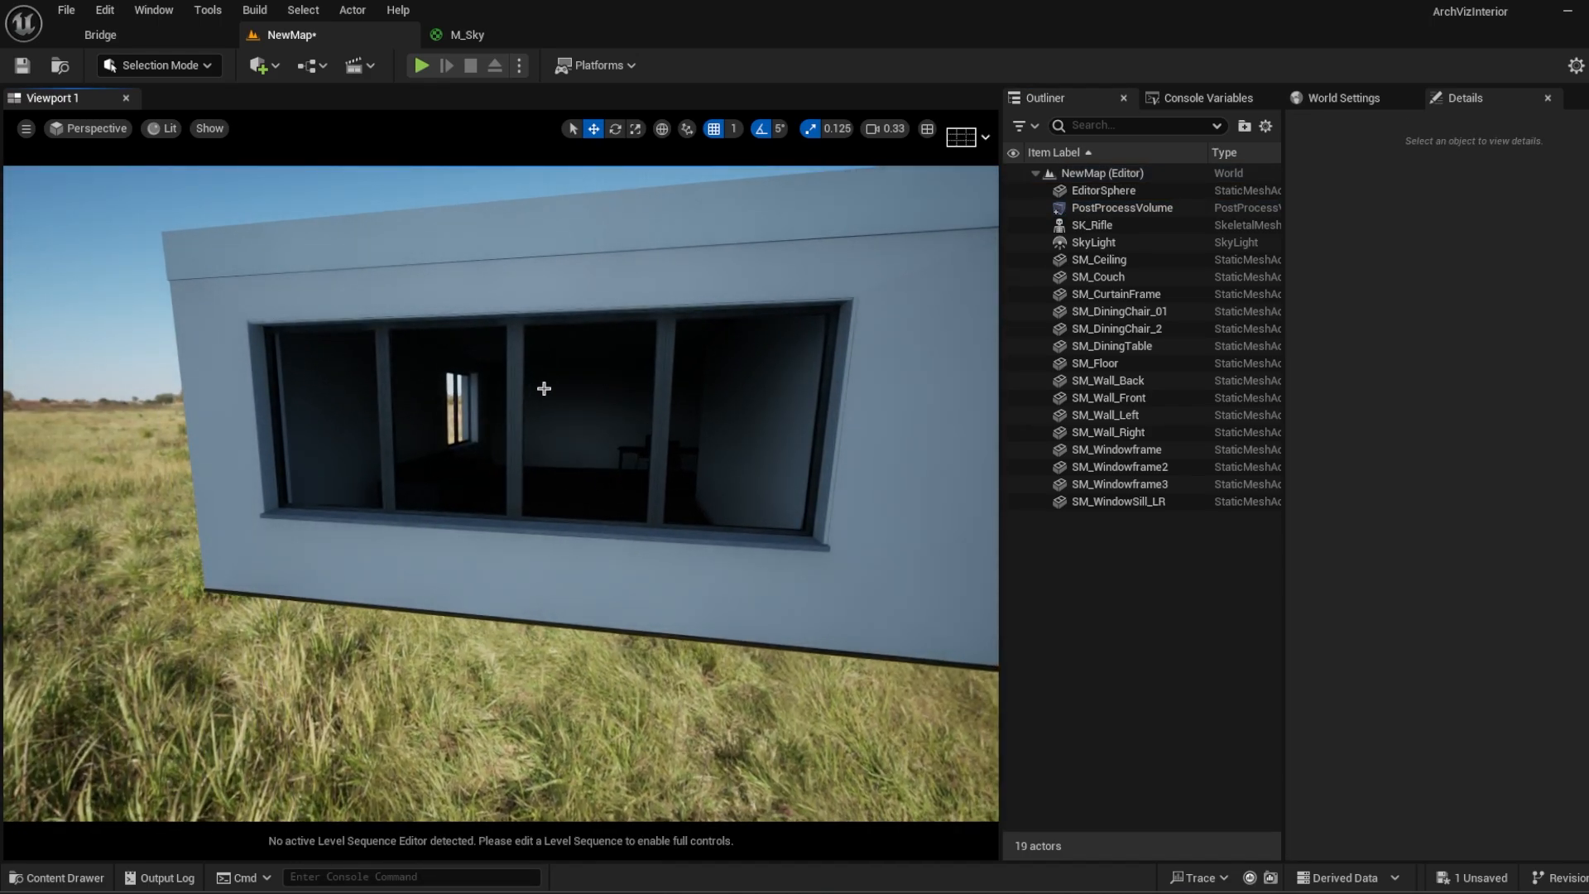
key("w")
right_click_drag(750, 499, 717, 620)
key("s")
key("w")
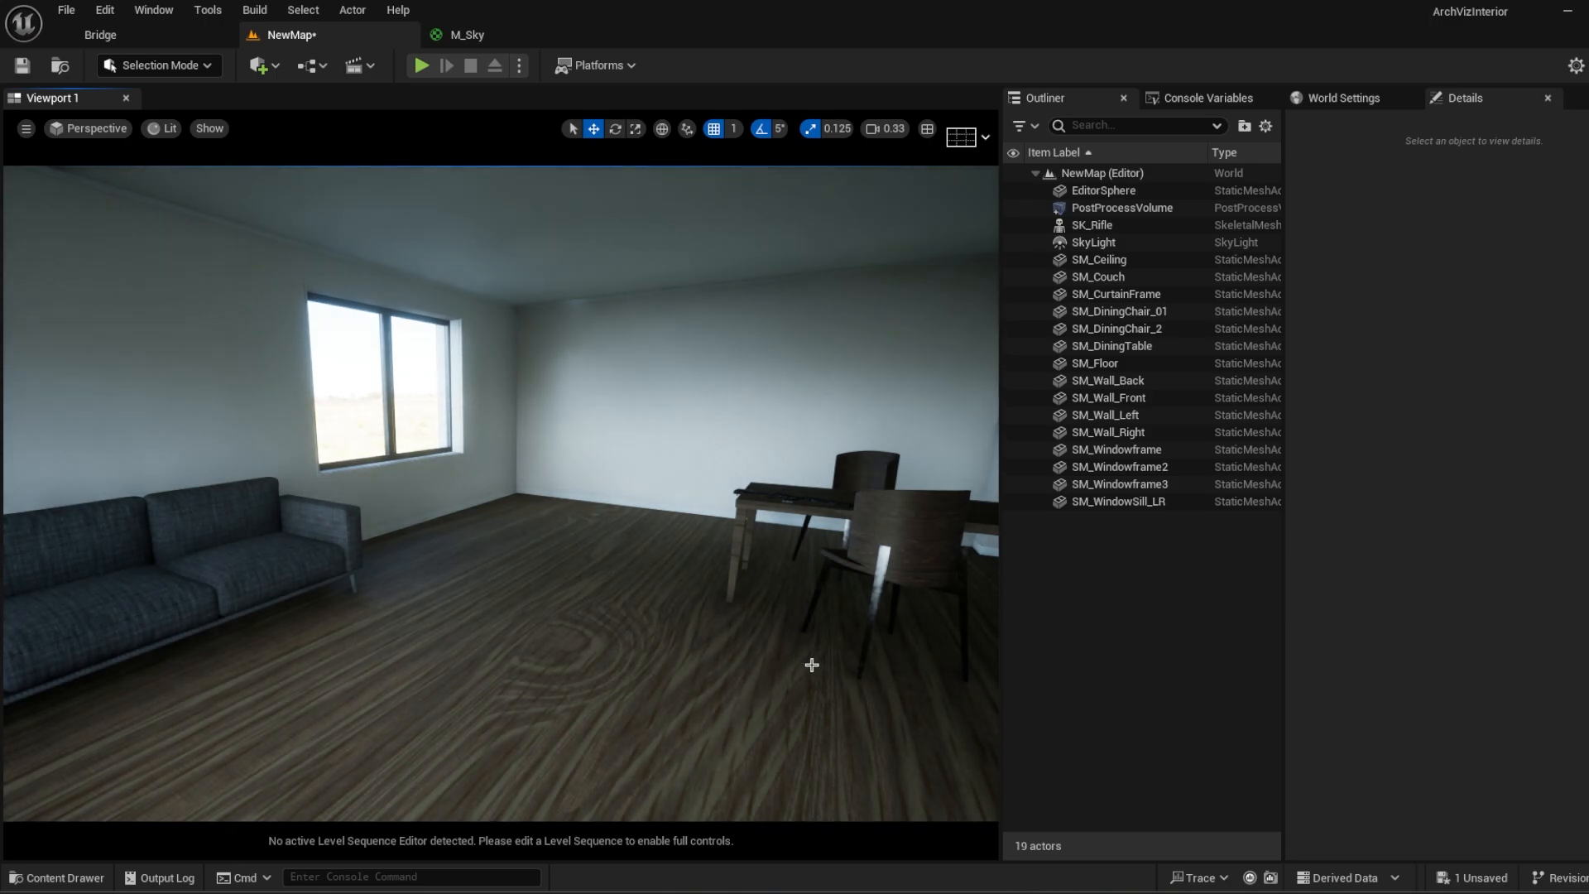
right_click_drag(458, 509, 100, 497)
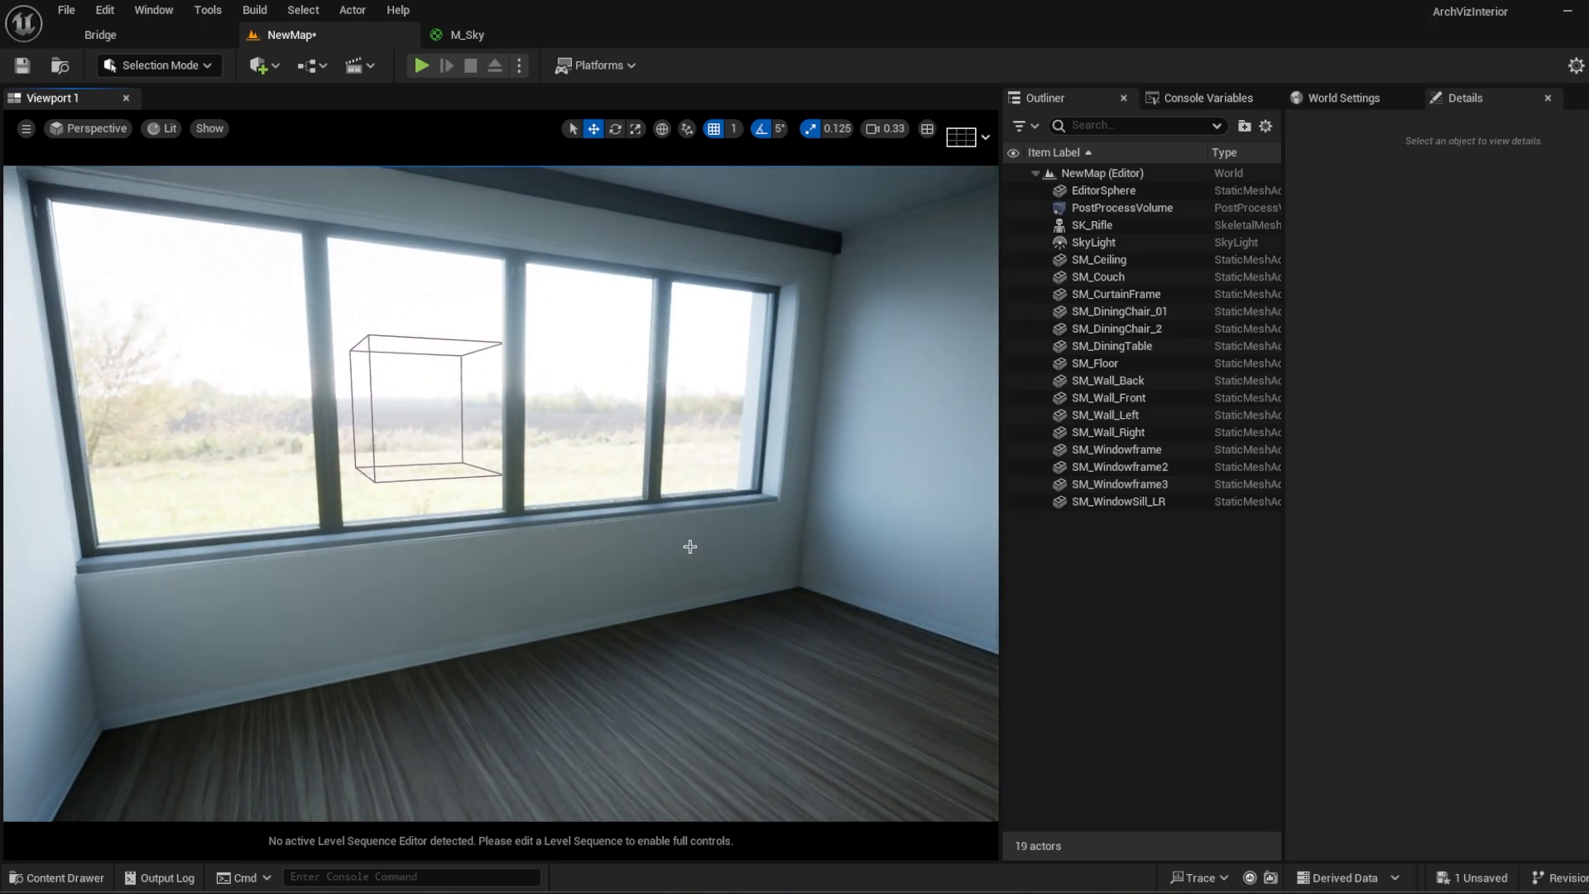
right_click_drag(704, 521, 640, 530)
right_click_drag(498, 403, 579, 402)
right_click_drag(579, 496, 632, 564)
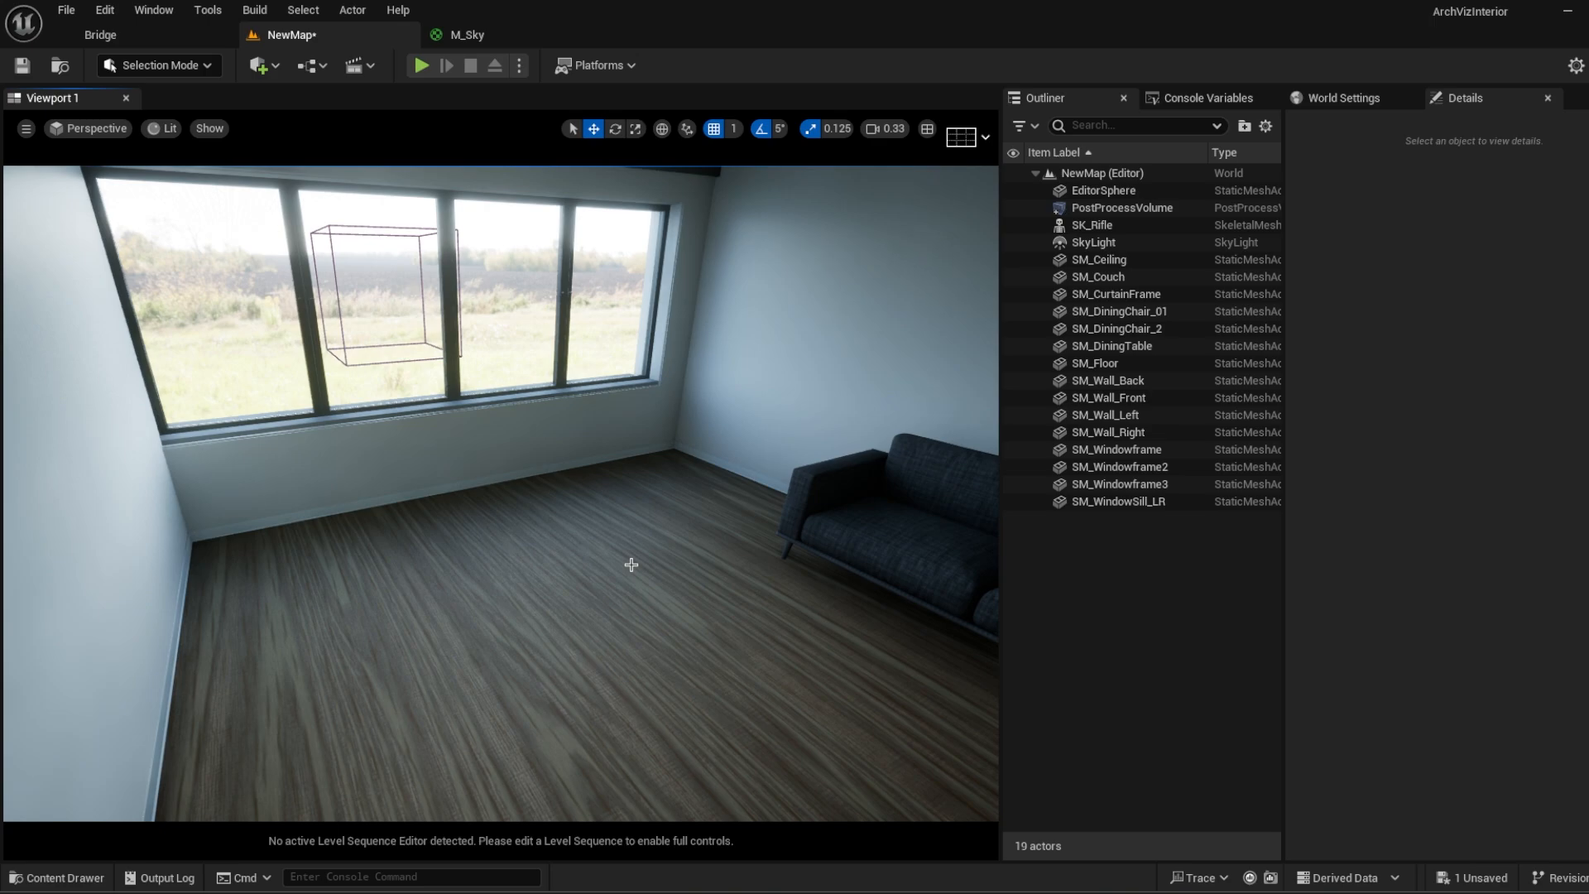
right_click_drag(614, 560, 819, 569)
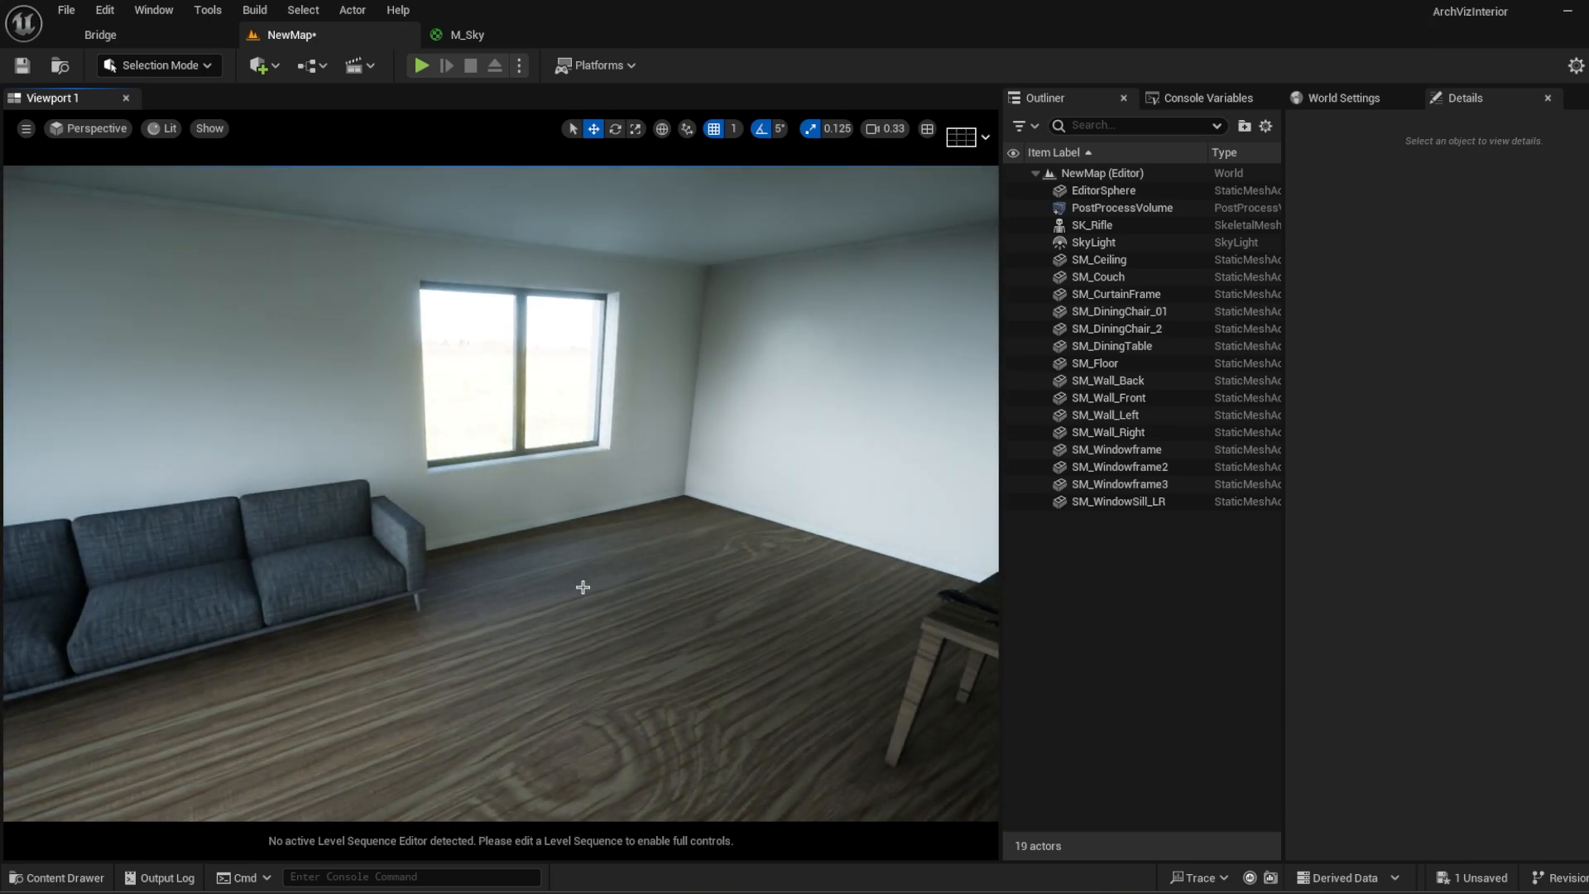
right_click_drag(582, 586, 348, 589)
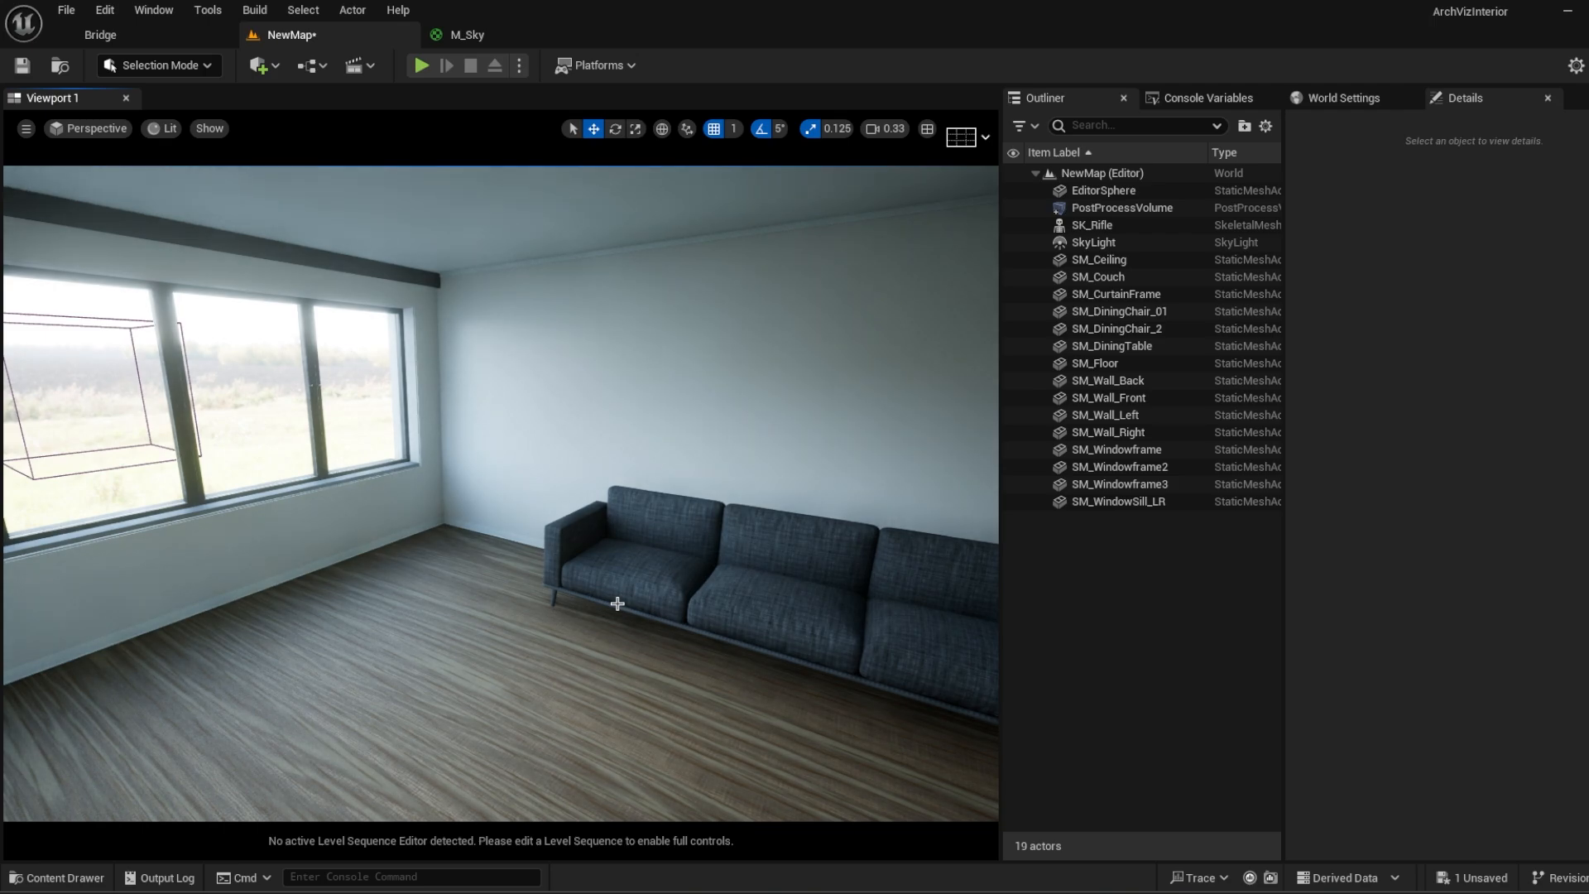
Step: Switch to the browser and read the Wikiwand Exposure value article's tabulated EV100 values for daylight scenes, including hazy sunlight
right_click_drag(639, 623, 464, 579)
mouse_move(581, 607)
right_mouse_down()
mouse_move(556, 521)
mouse_move(715, 412)
mouse_move(581, 607)
right_mouse_up()
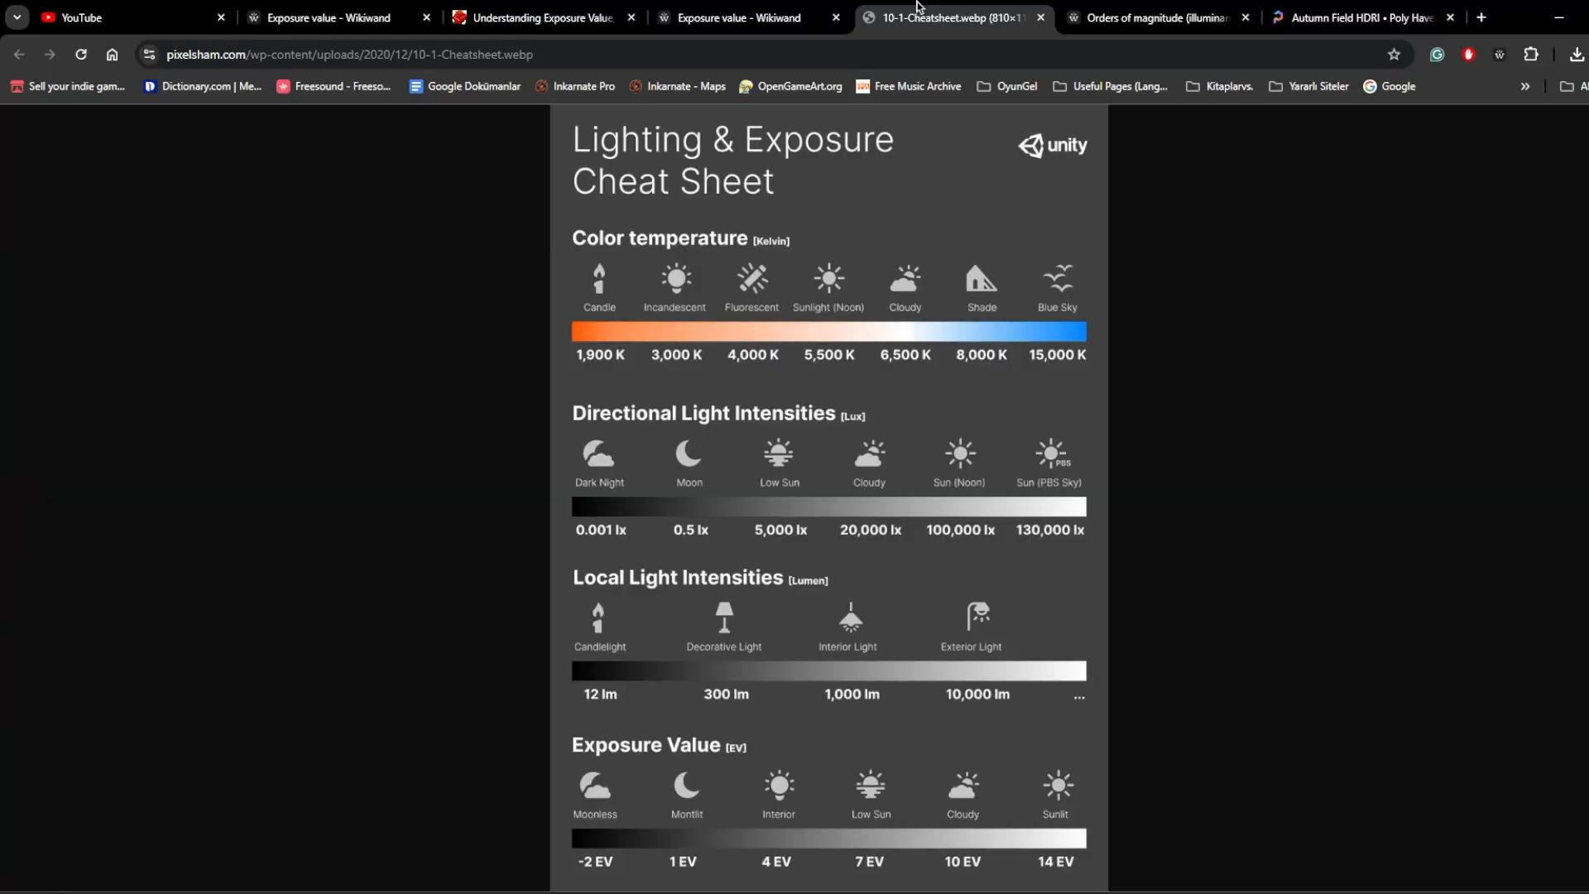
left_click(797, 10)
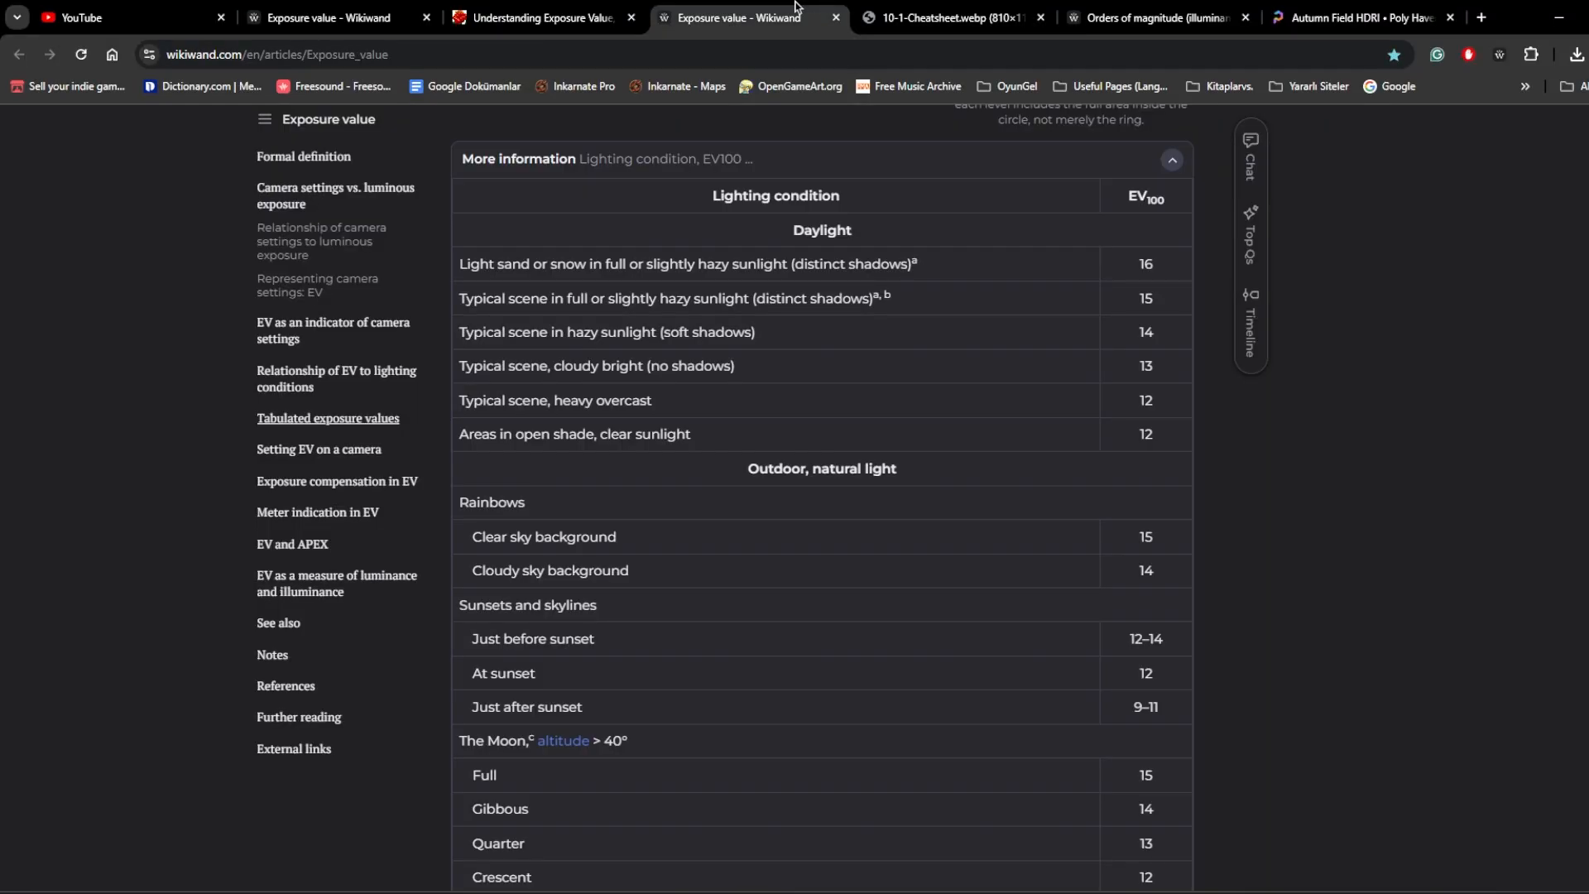
scroll(985, 492, "up", 12)
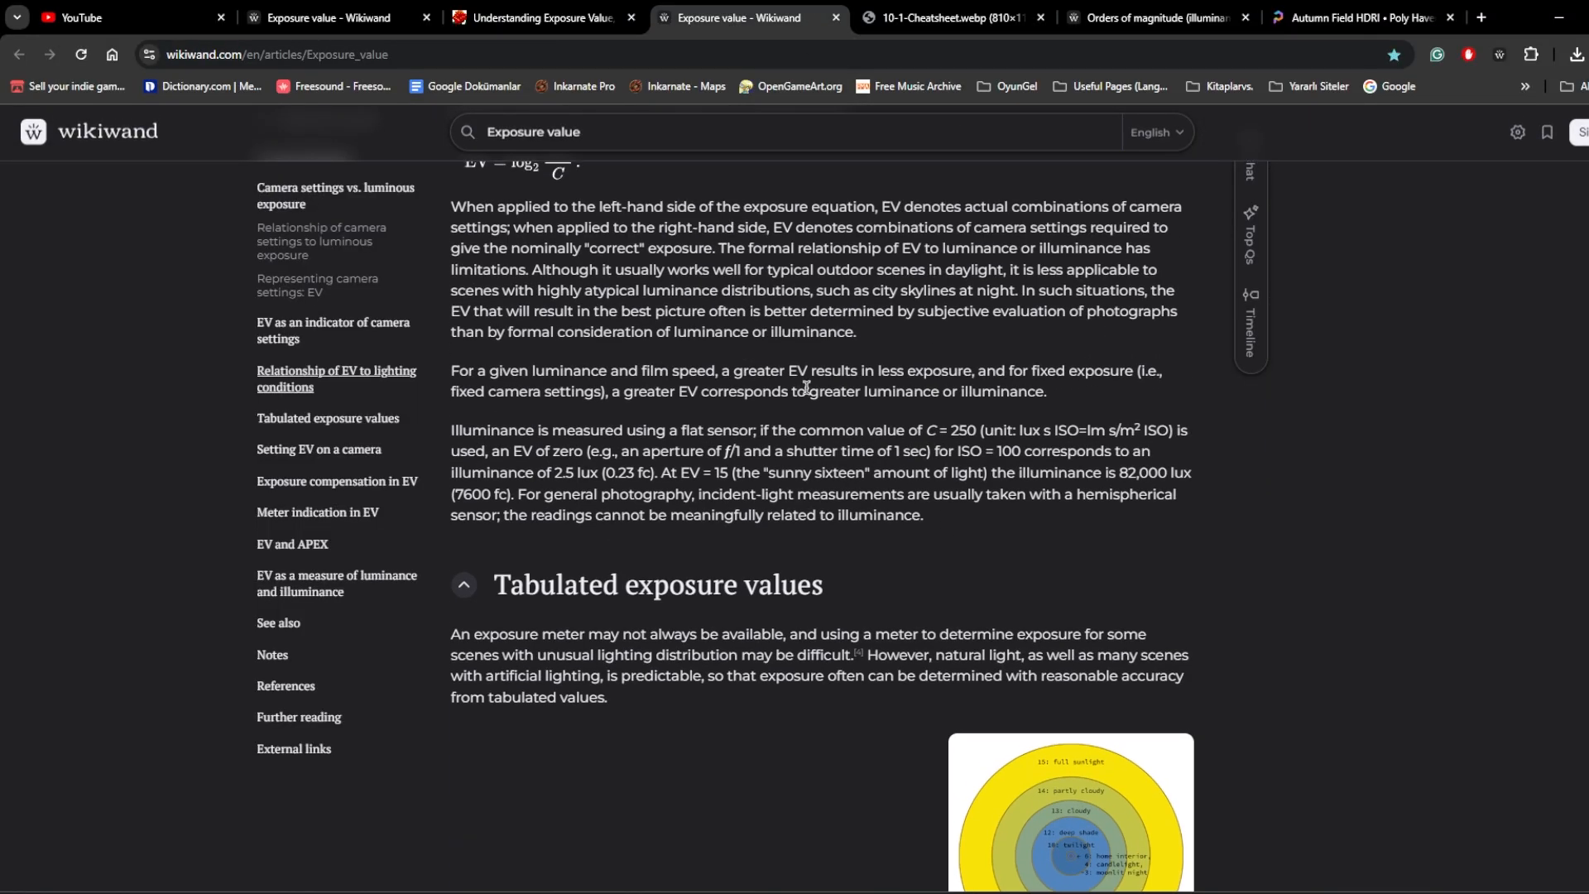
scroll(712, 489, "up", 7)
scroll(1017, 495, "down", 16)
scroll(1018, 494, "down", 2)
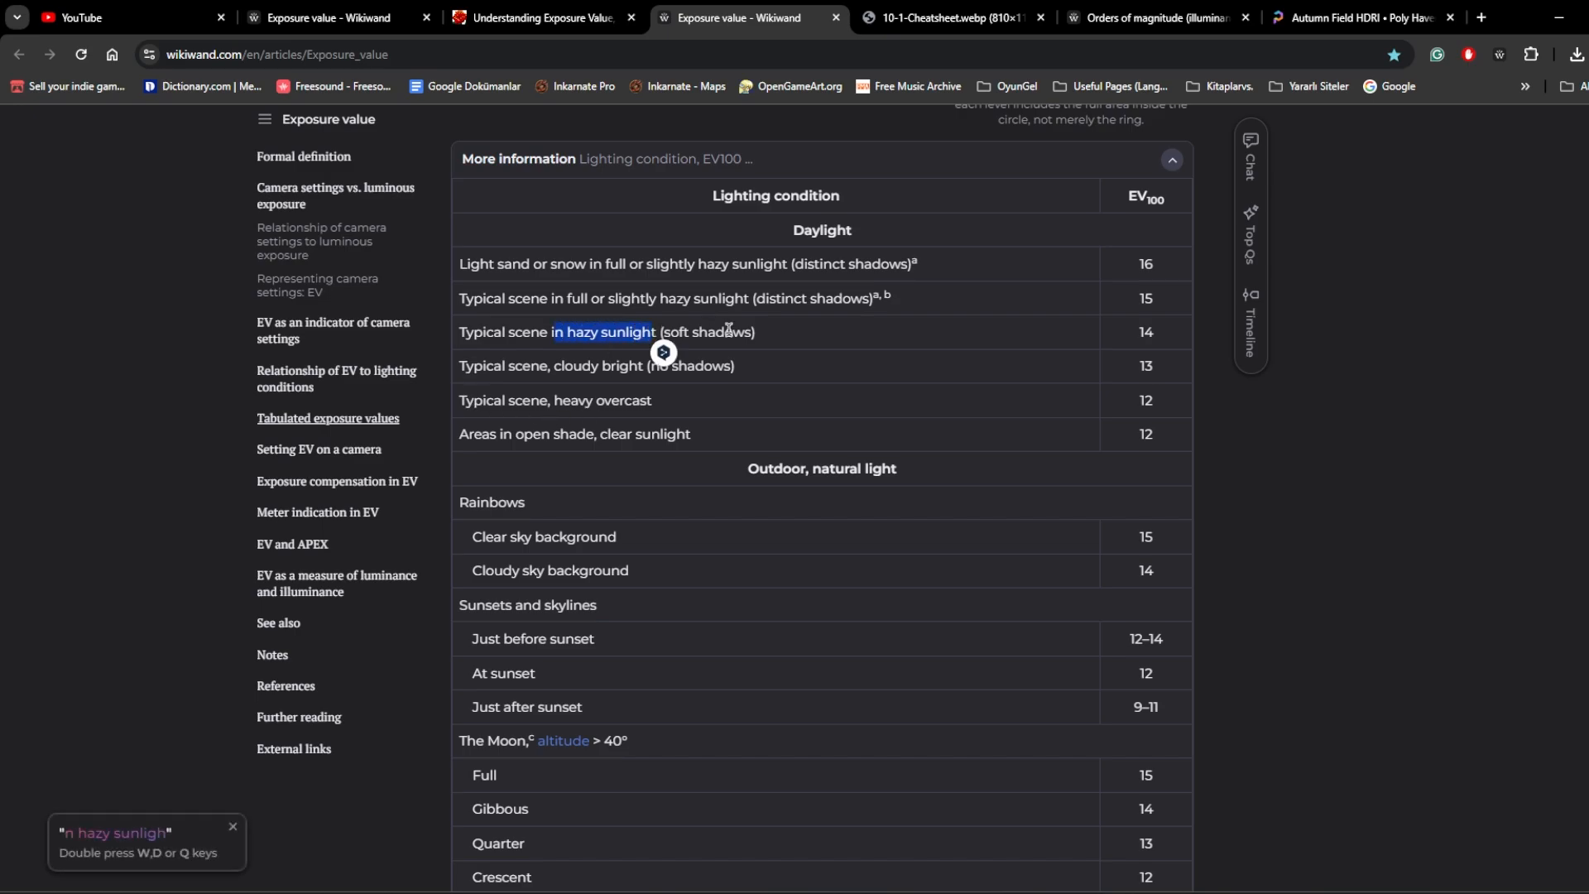
left_click(1099, 342)
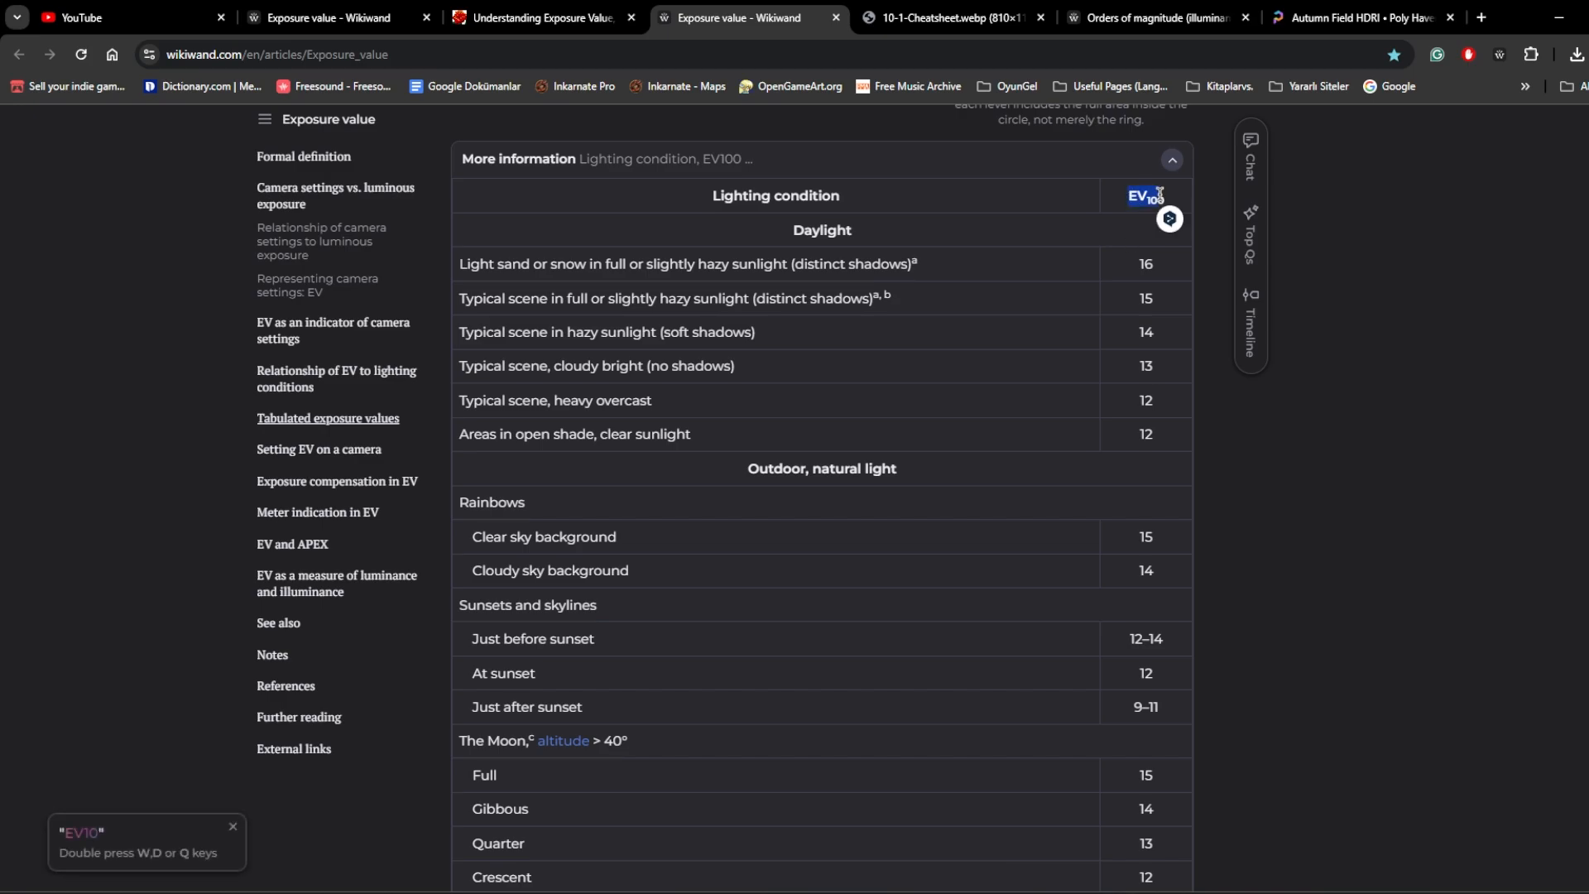
Step: Switch back to Unreal Editor and set the post process volume's Min EV100 and Max EV100 both to 14
key("alt+Tab")
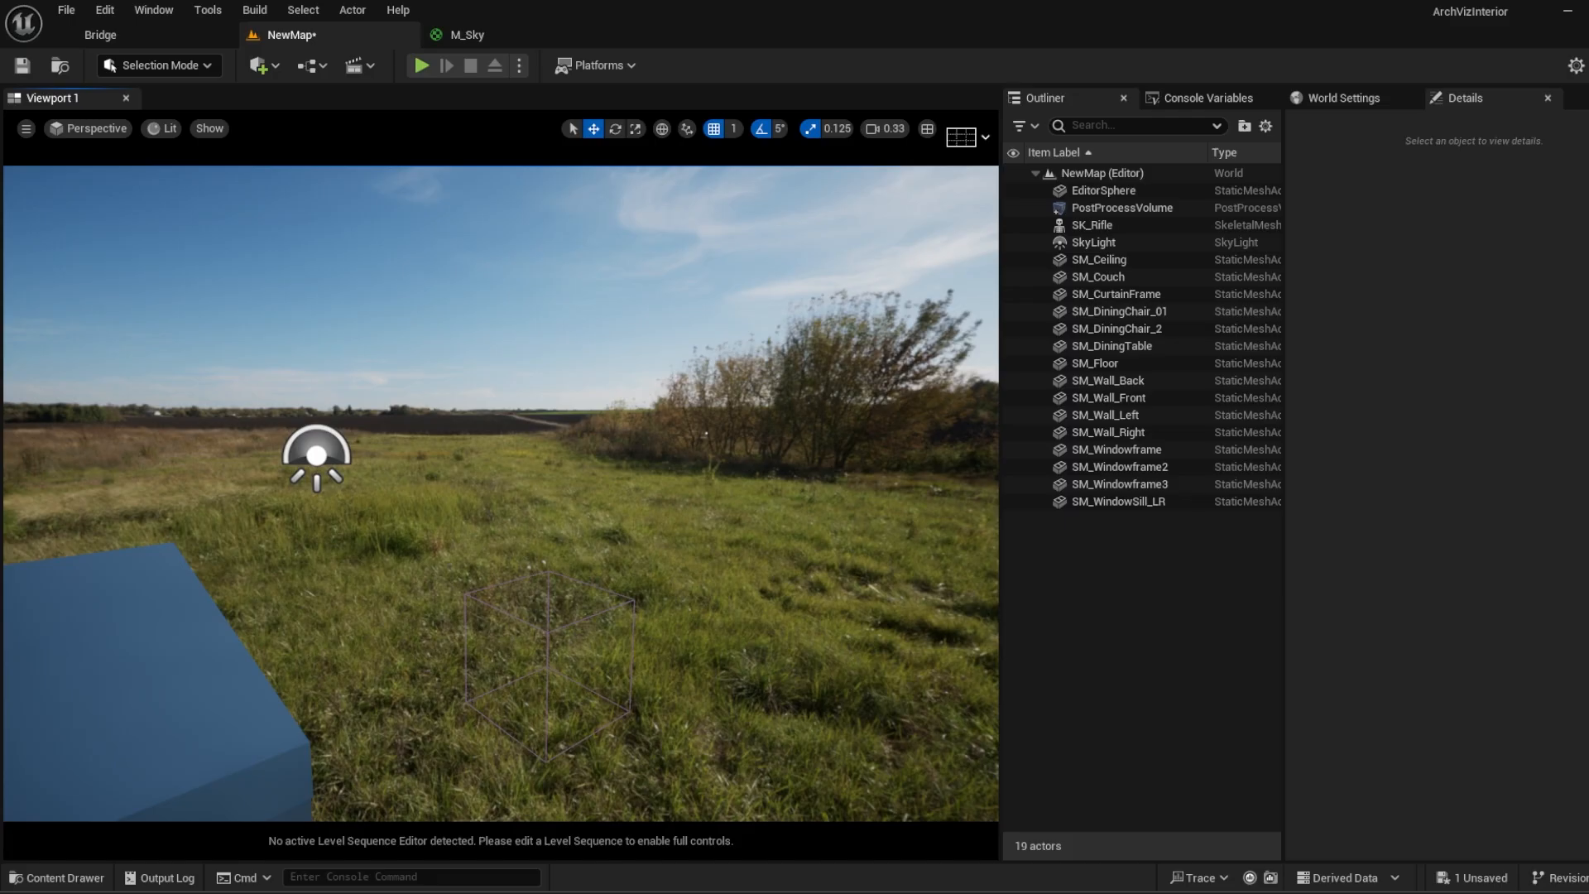
left_click(1100, 207)
left_click(1325, 647)
left_click(1324, 671)
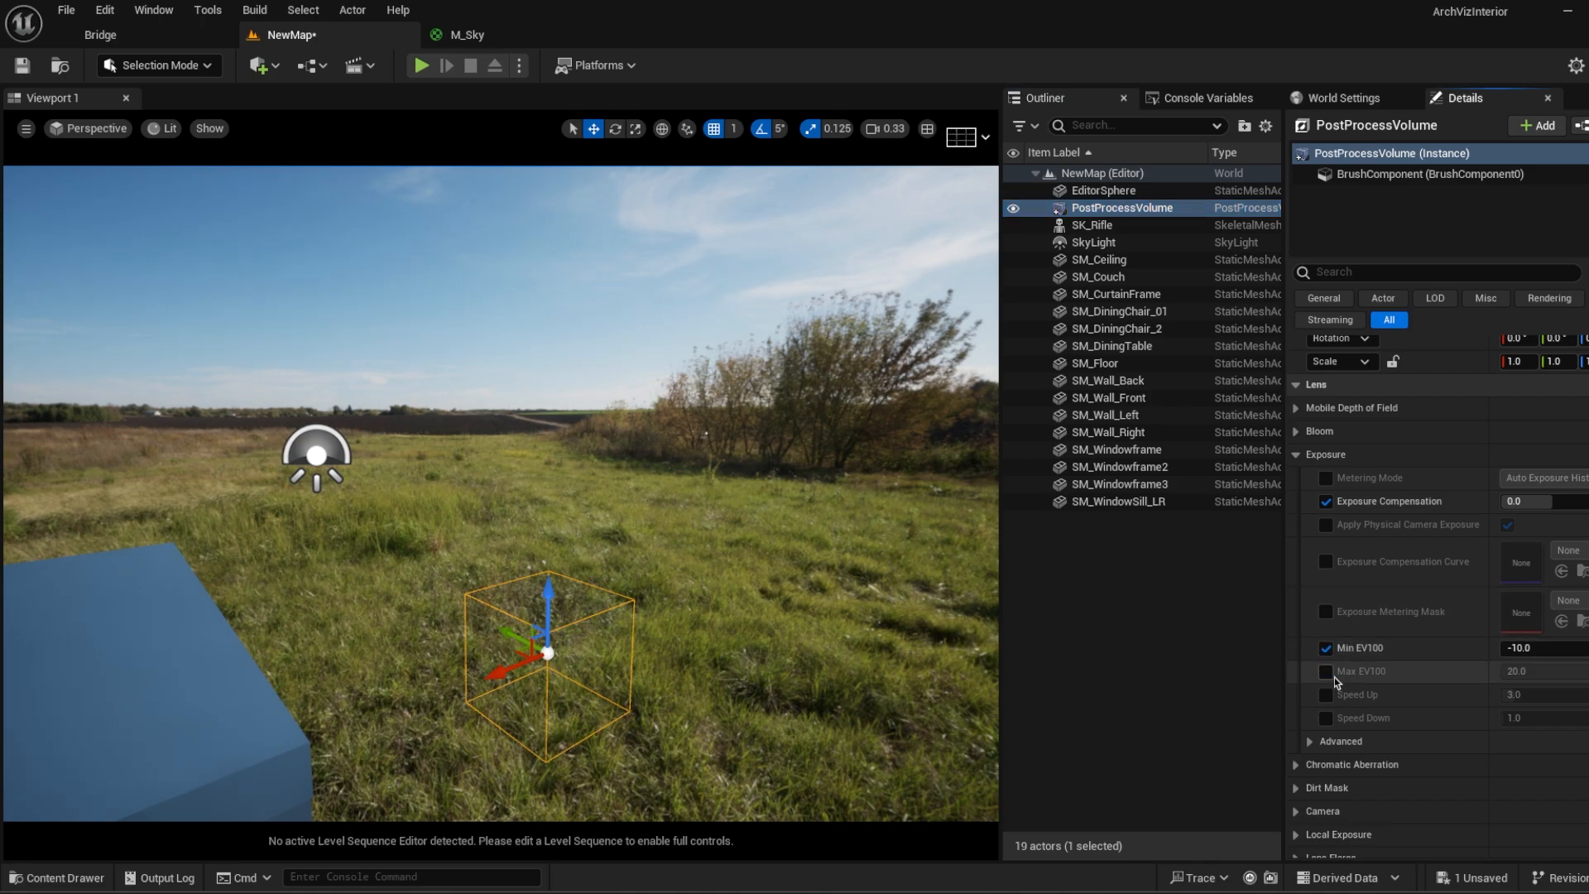
type("14")
left_click(1561, 671)
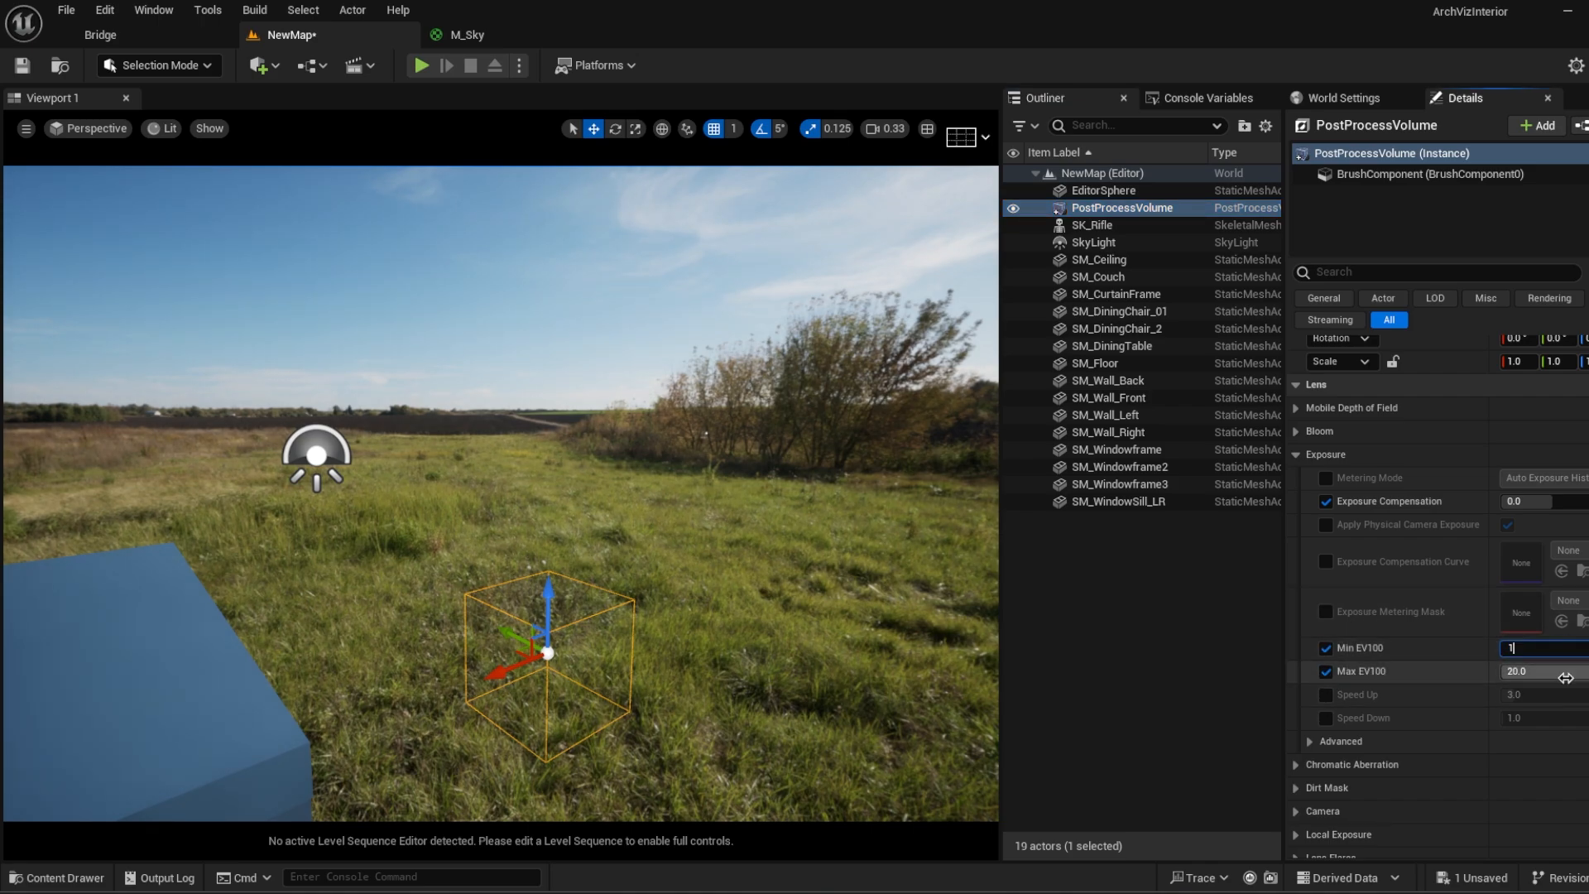
type("14")
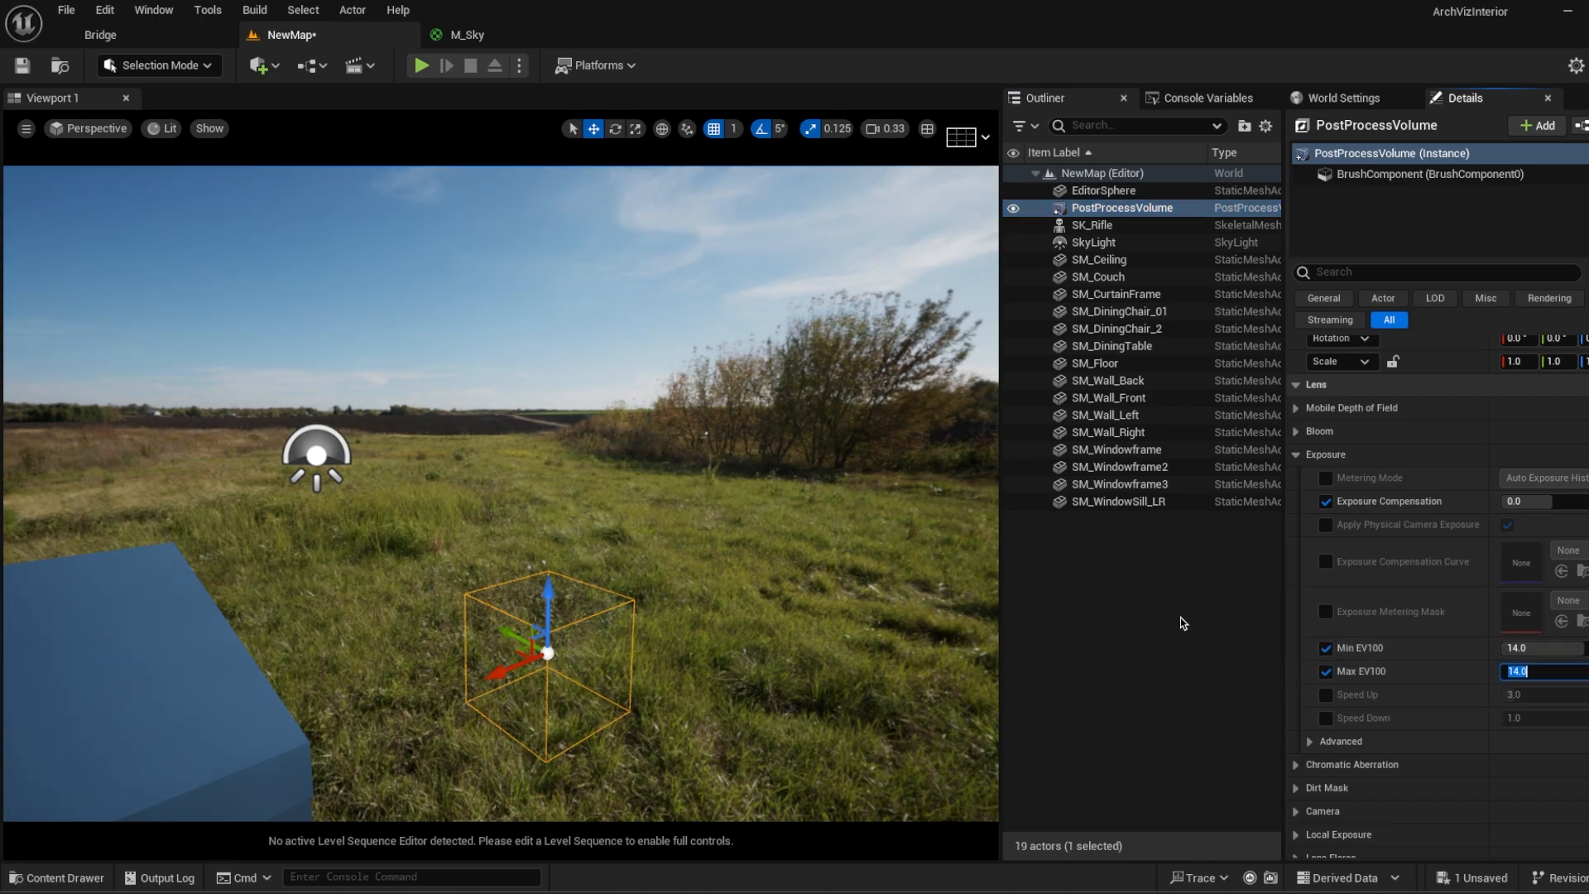
left_click(1183, 622)
Step: Examine the sky, the sun, the bushes and the grass field around the building under the fixed exposure
right_click_drag(758, 543, 654, 547)
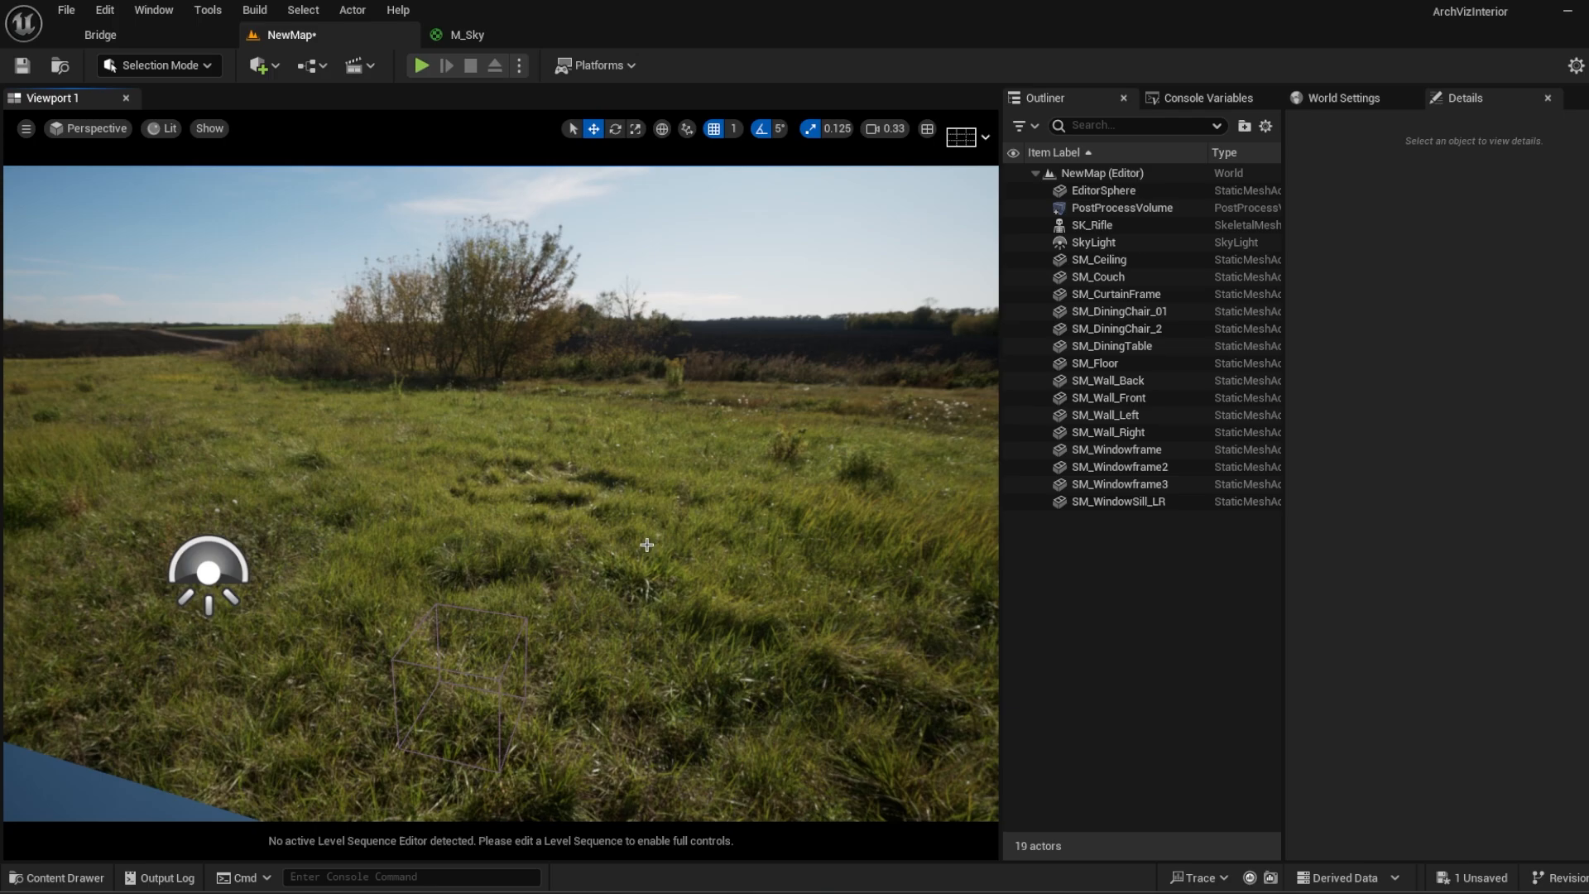
right_click_drag(635, 586, 827, 538)
right_click_drag(643, 615, 576, 372)
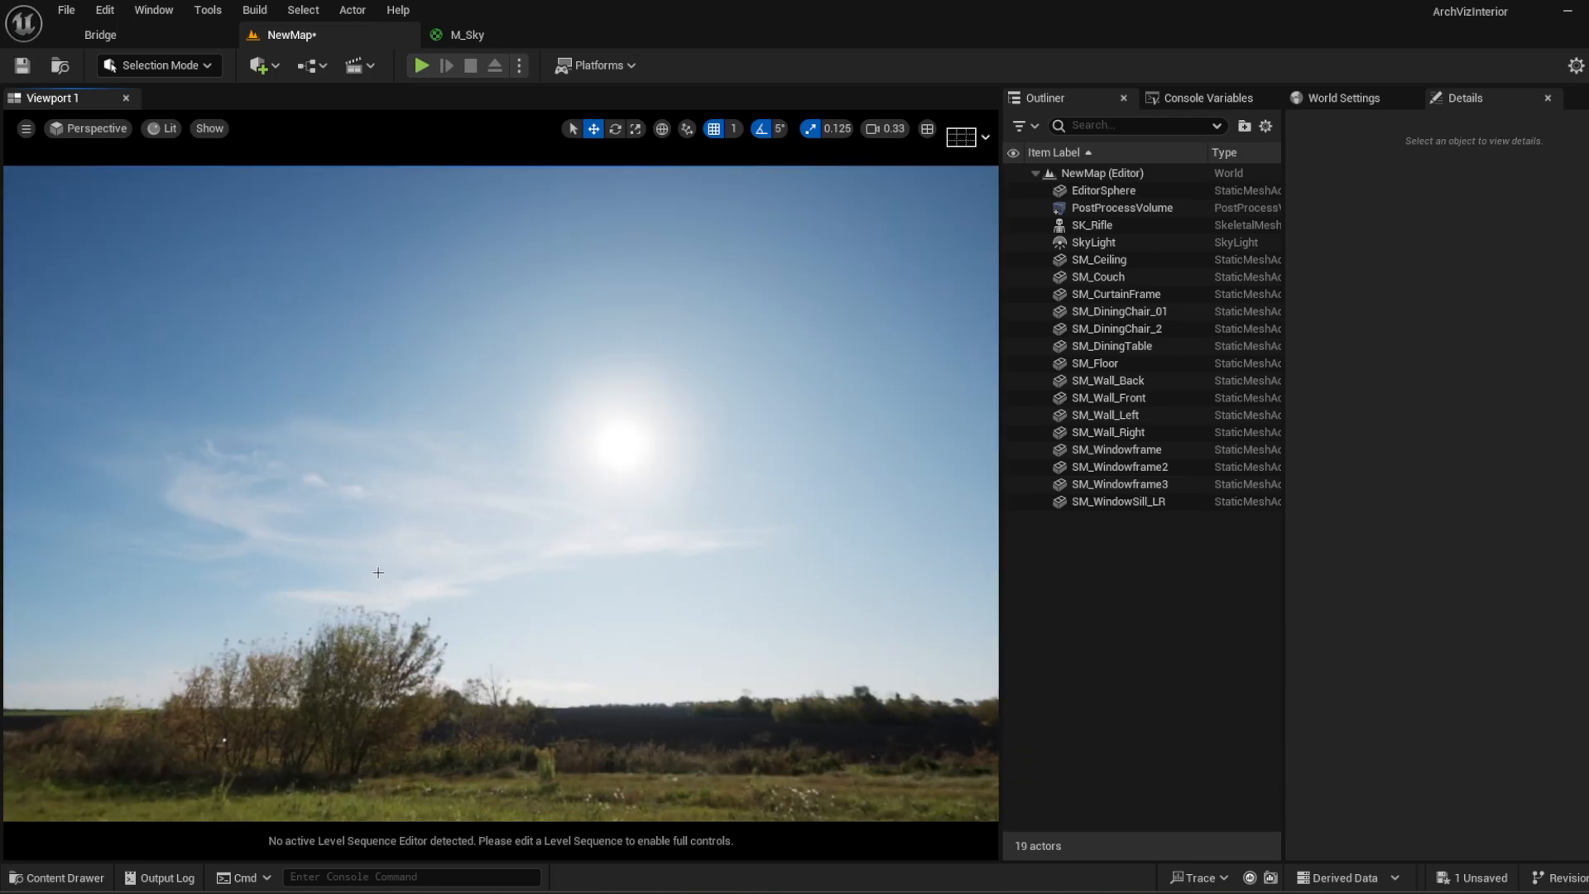
right_click_drag(636, 643, 447, 794)
right_click_drag(596, 613, 861, 463)
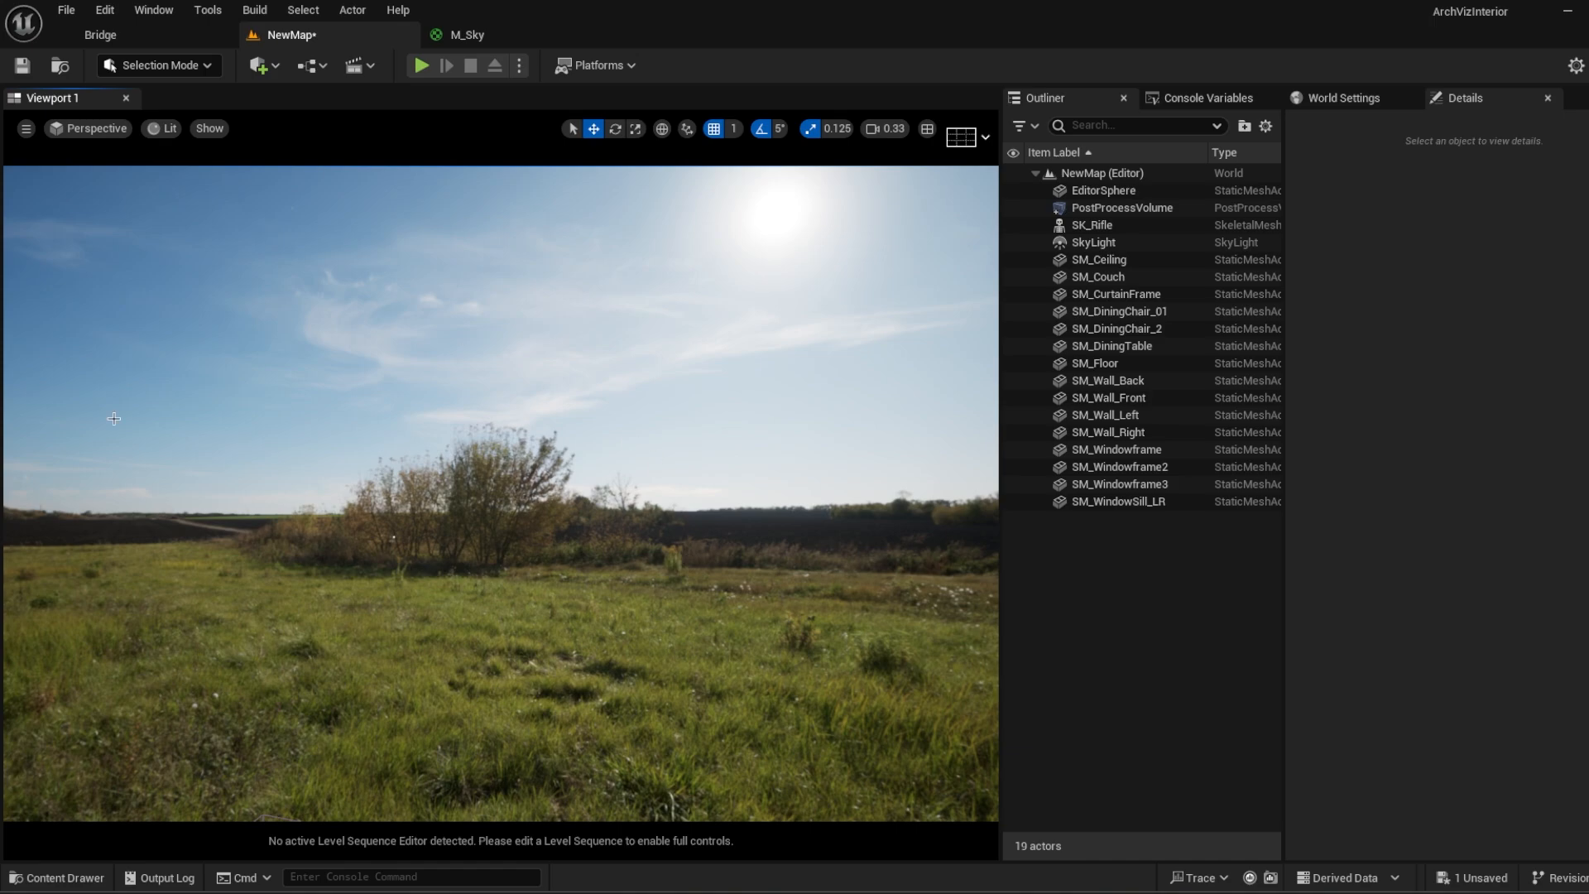
right_click_drag(718, 603, 740, 643)
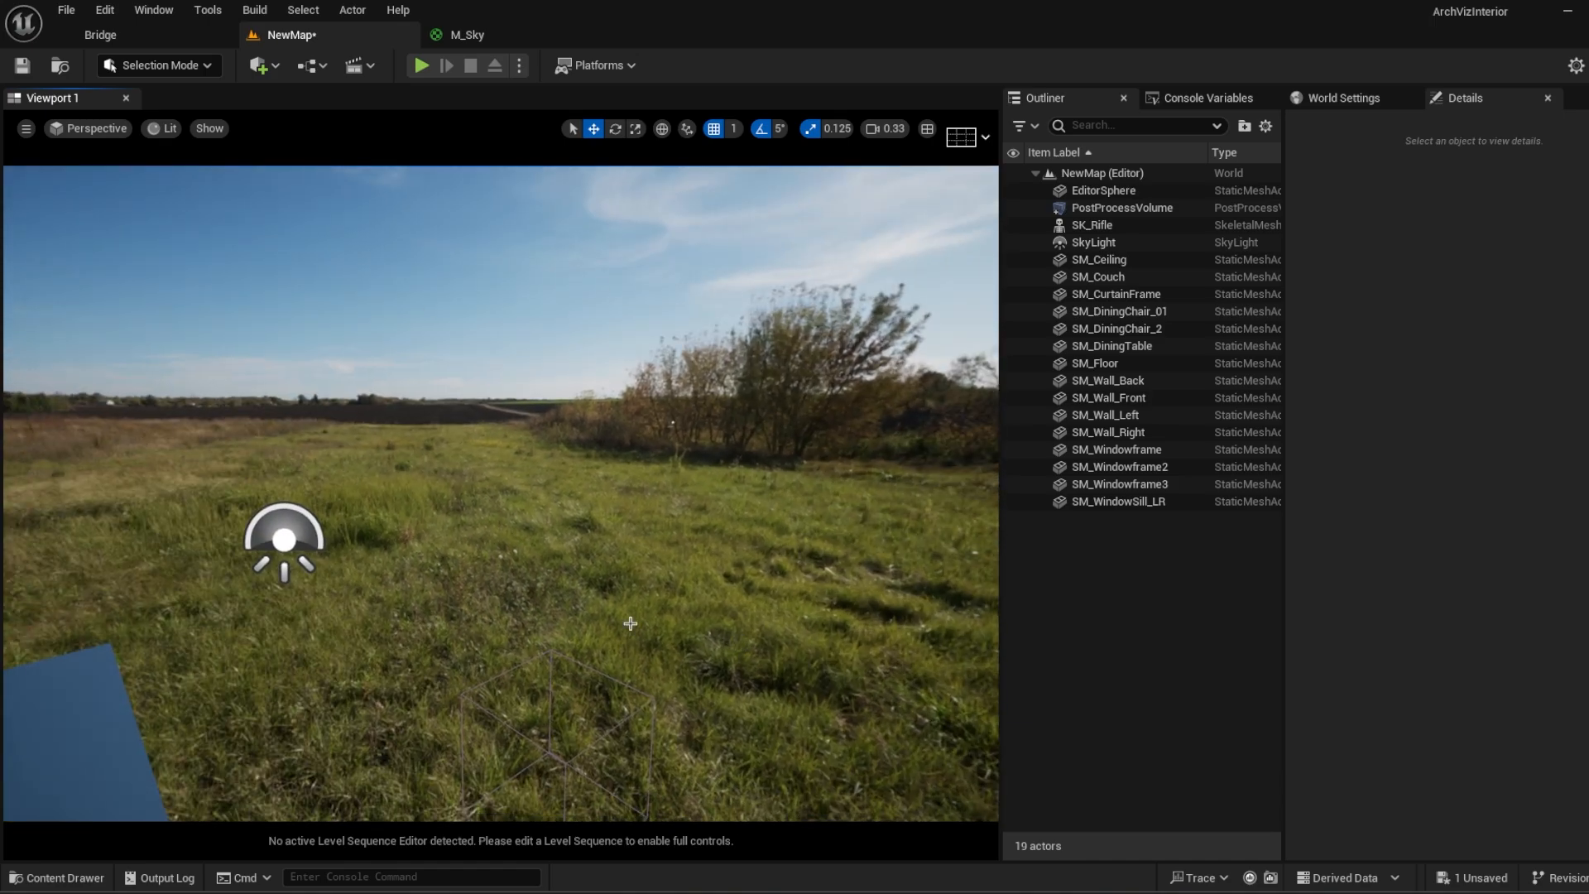
right_click_drag(248, 298, 521, 566)
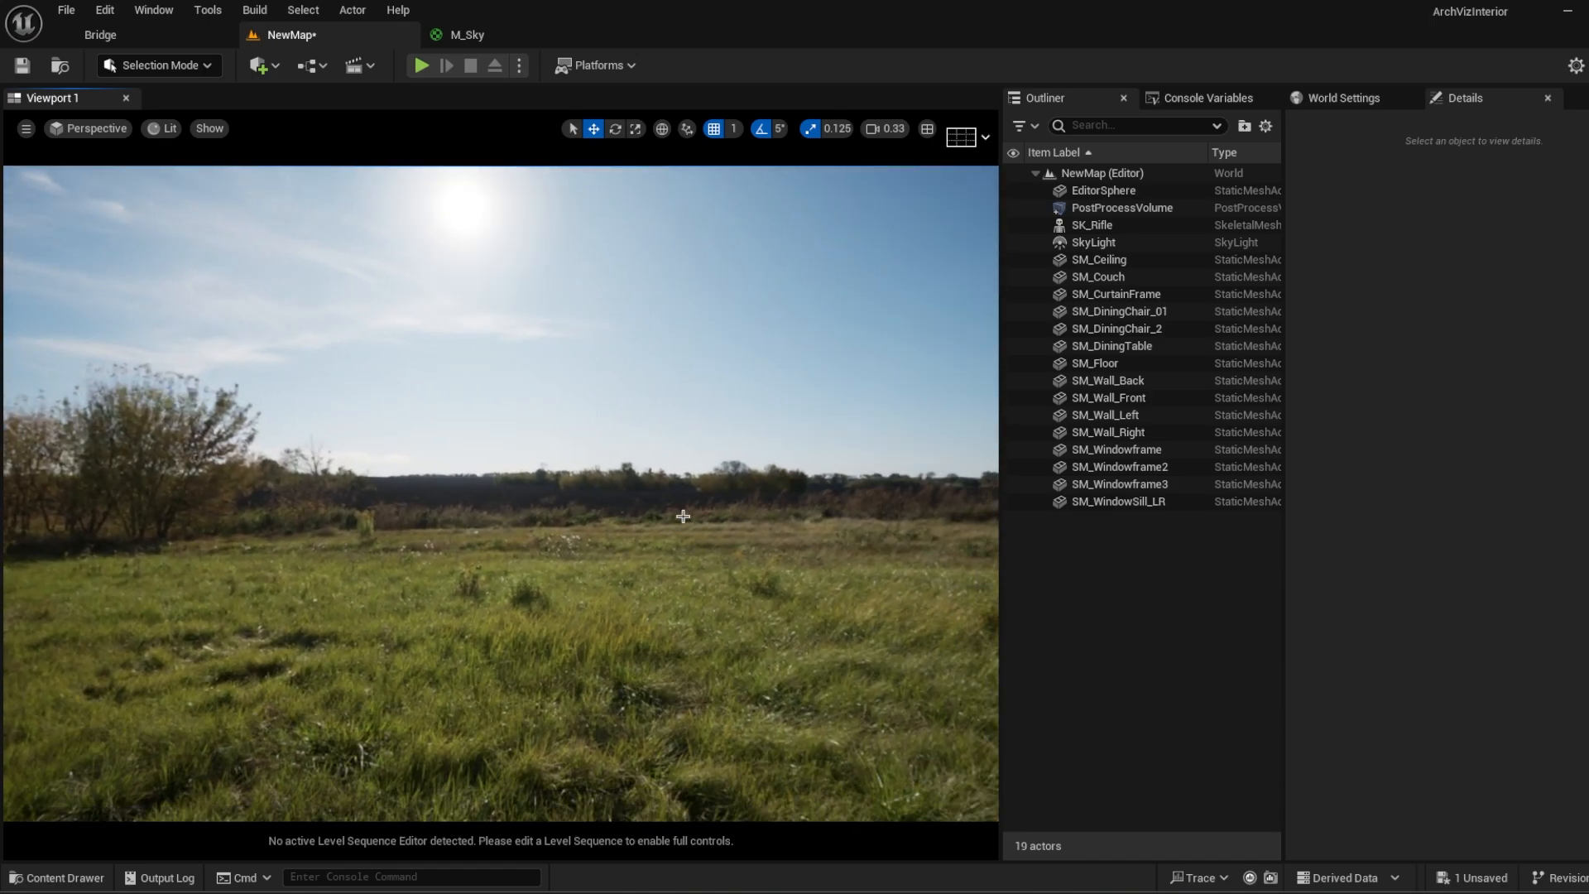
right_click_drag(683, 516, 571, 500)
right_click_drag(679, 561, 647, 457)
right_click_drag(667, 541, 568, 552)
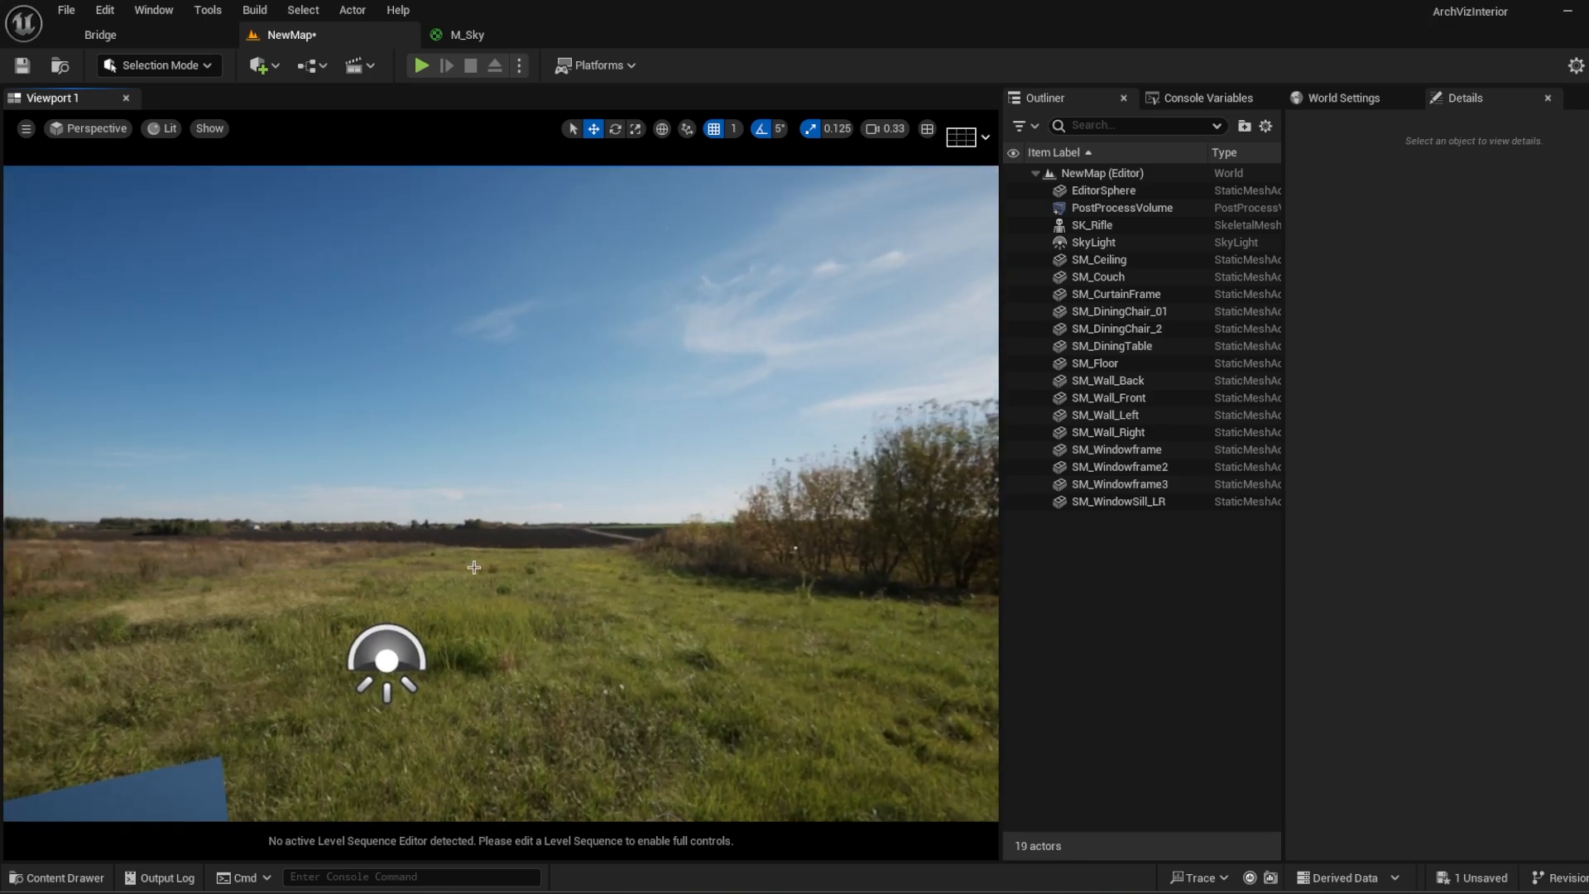
right_click_drag(482, 422, 529, 546)
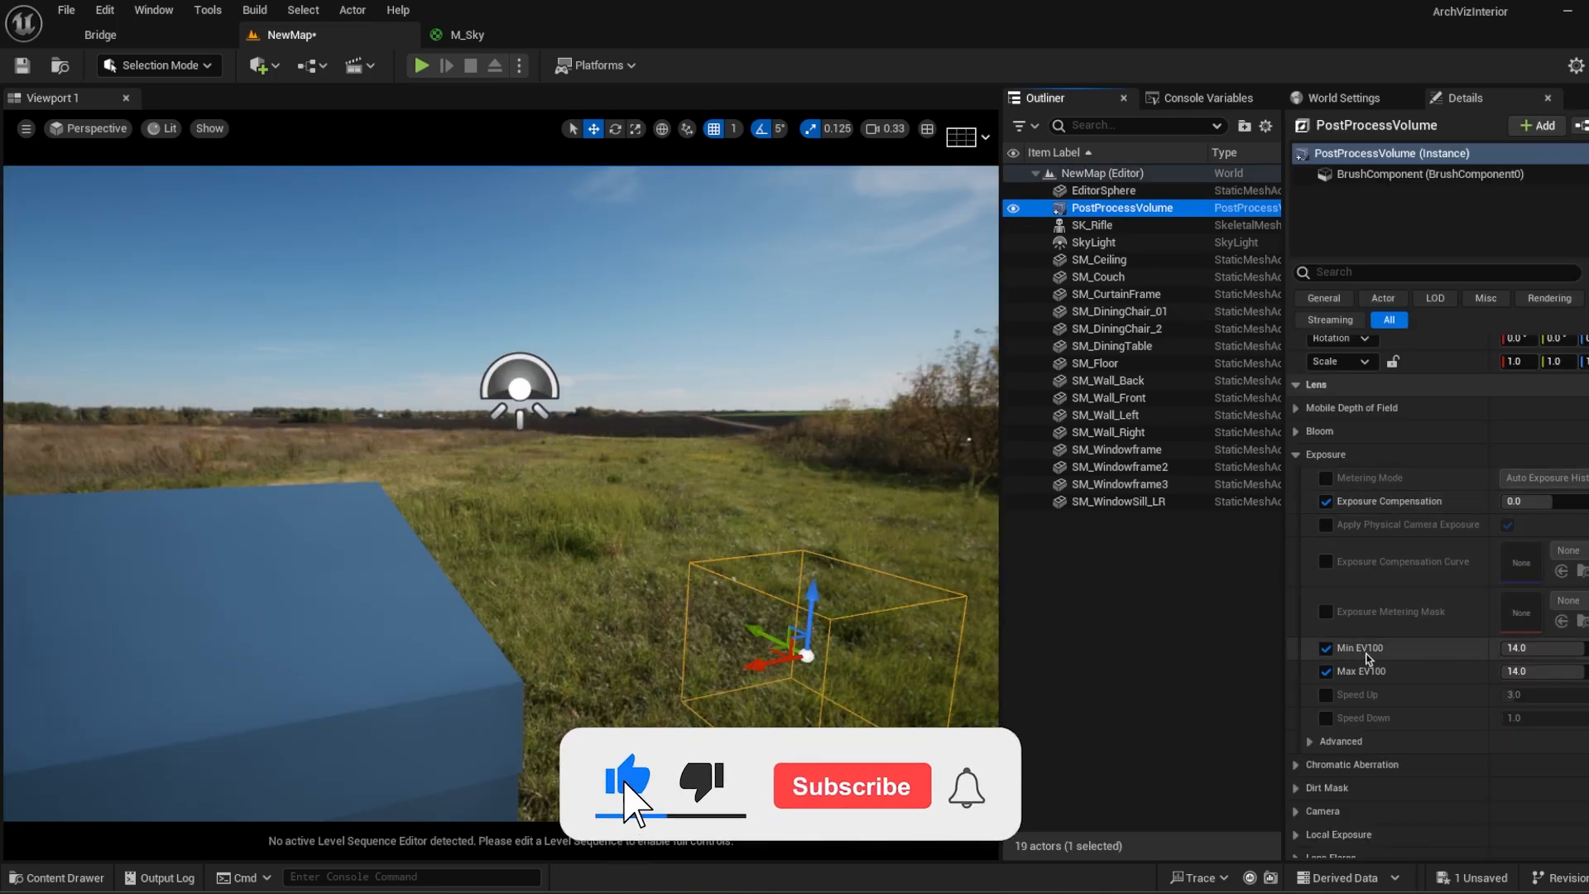
left_click(1160, 646)
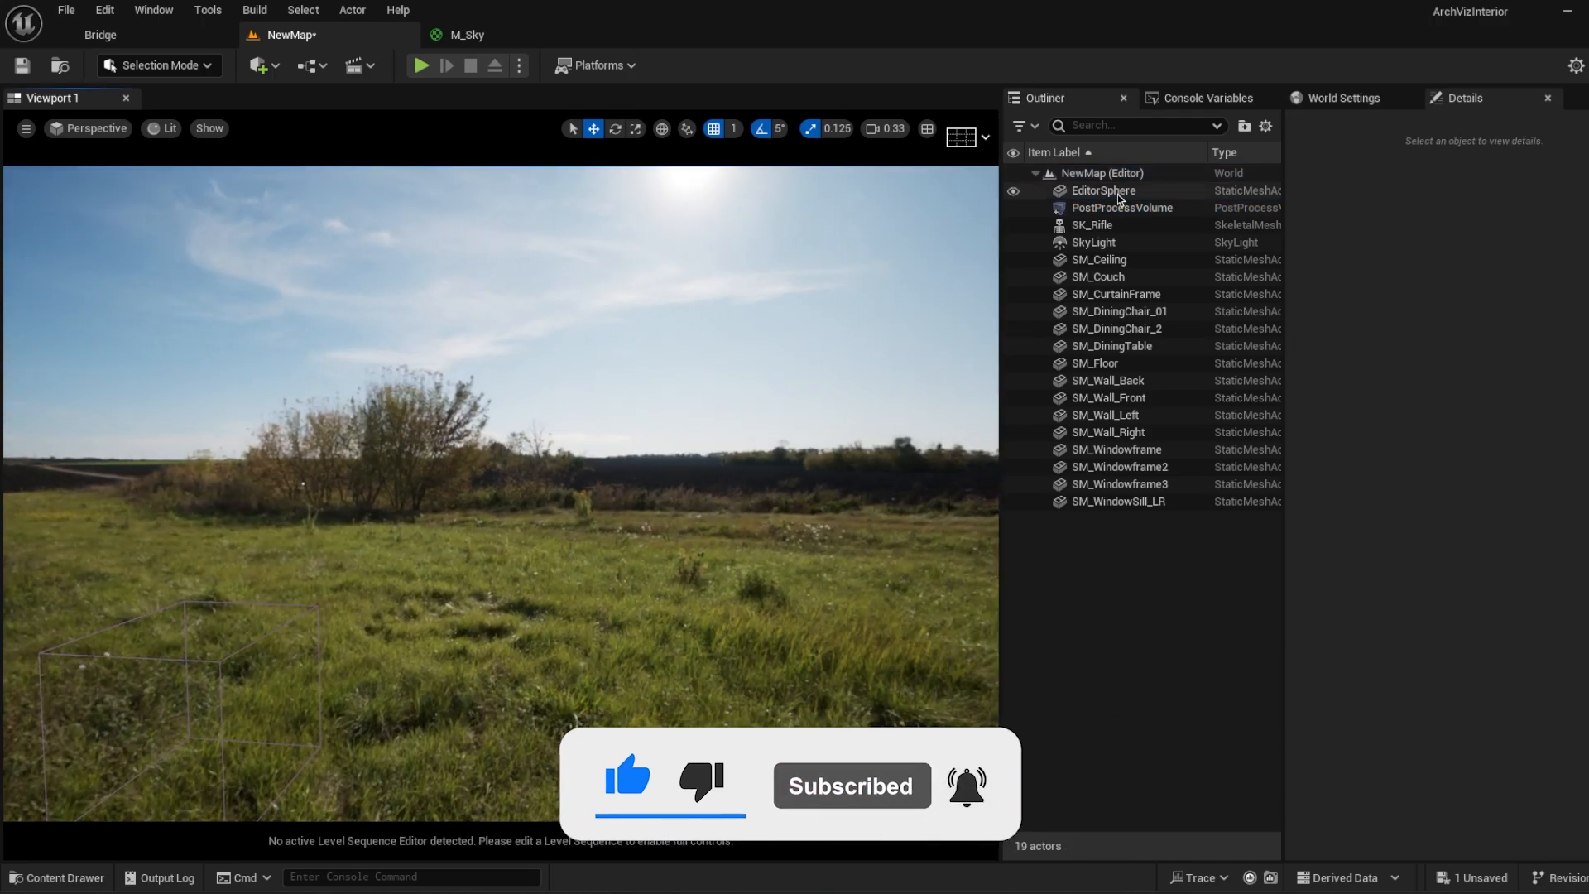
Step: Set the post process volume's Exposure Compensation to 1.0 and collapse its Exposure settings
left_click(1122, 208)
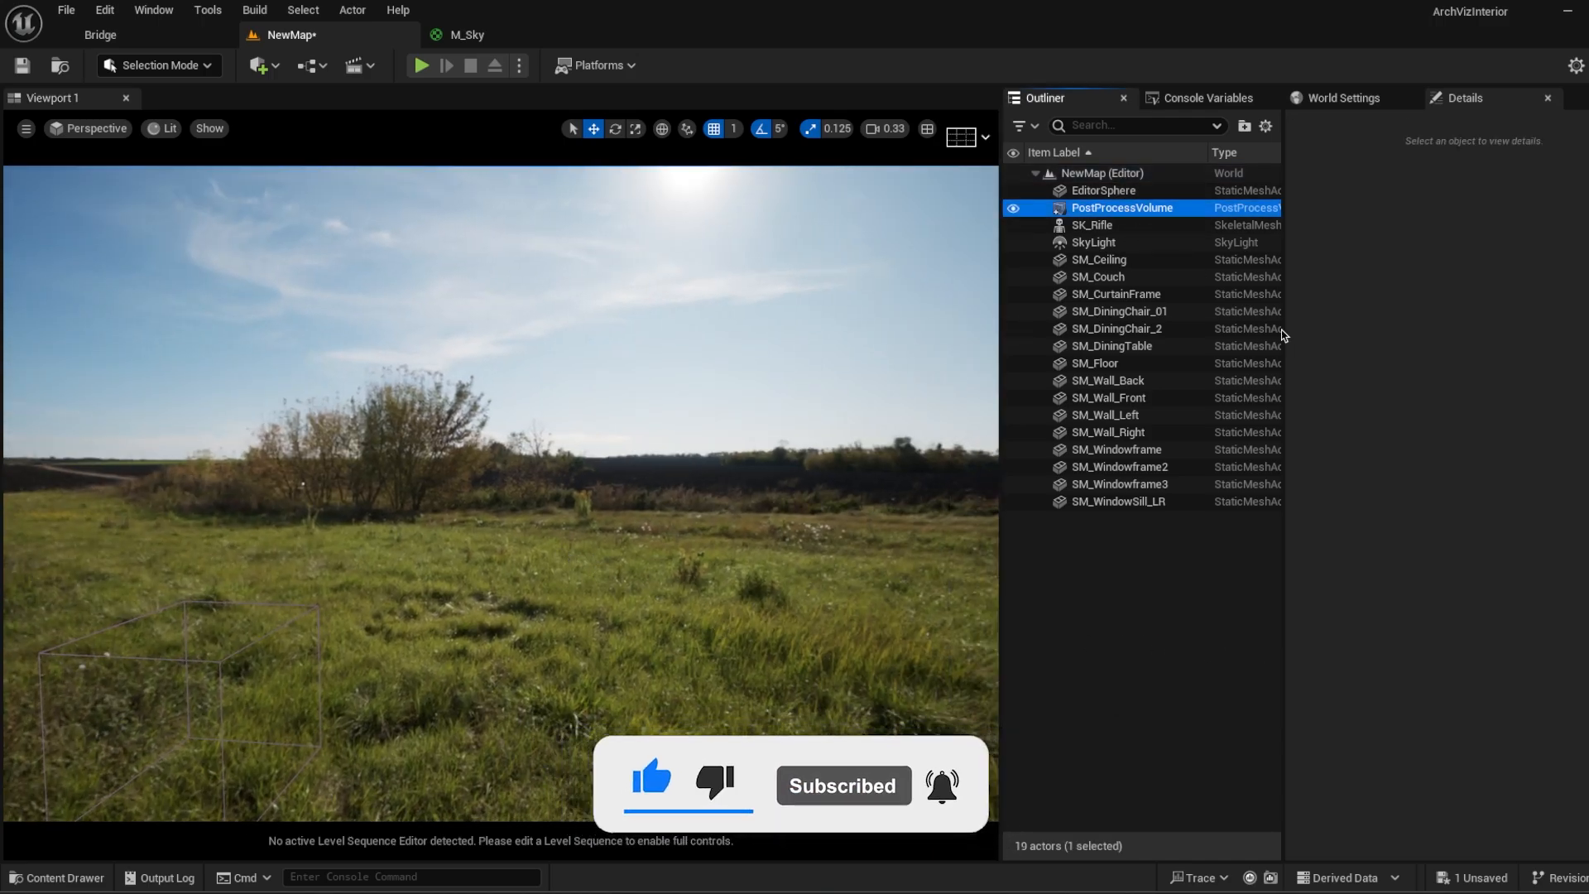
left_click(1325, 500)
right_click_drag(745, 595, 629, 712)
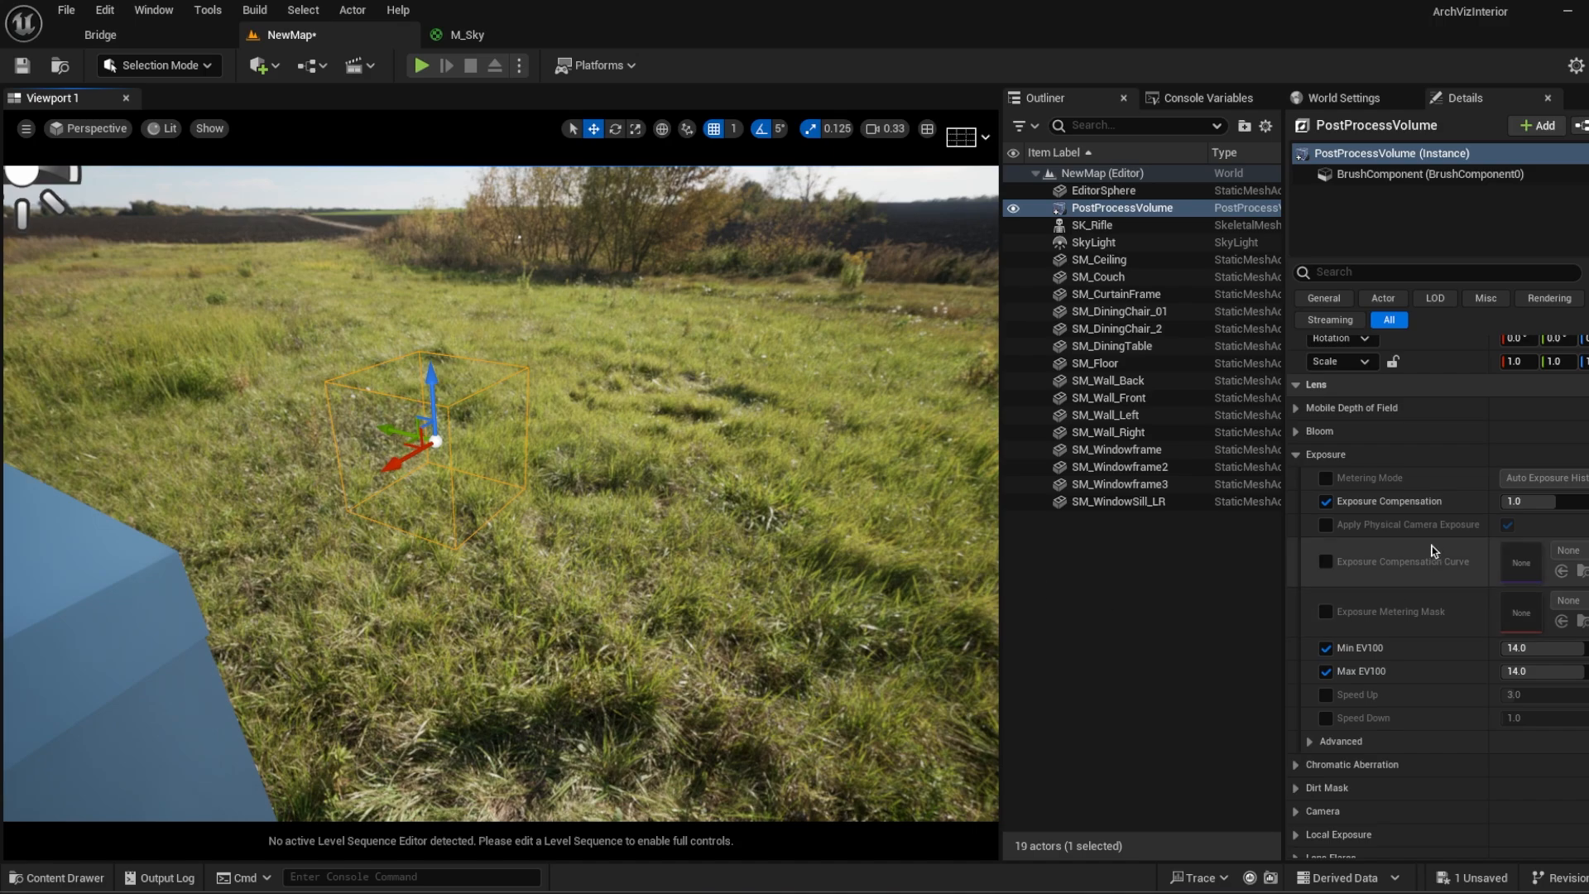
left_click(1300, 454)
left_click(1233, 542)
Step: Recapture the sky light's scene and check the building's exterior lighting against the surrounding field
right_click_drag(744, 529, 579, 479)
left_click(1092, 242)
scroll(1550, 664, "down", 10)
left_click(1551, 645)
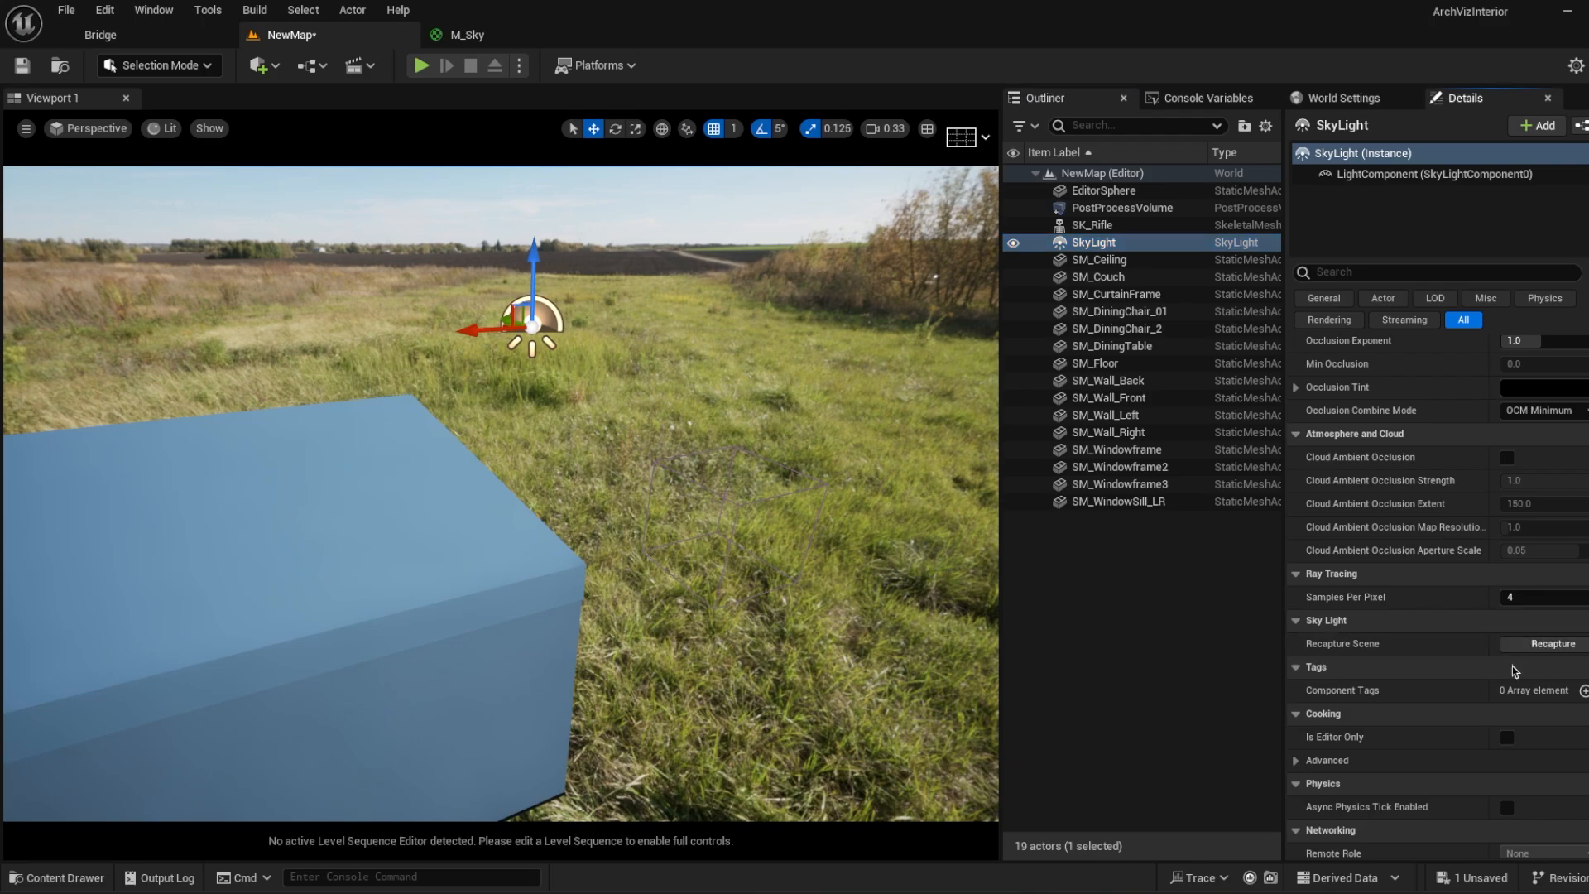
left_click(1056, 639)
mouse_move(910, 620)
right_mouse_down()
mouse_move(881, 637)
mouse_move(984, 562)
mouse_move(868, 612)
mouse_move(989, 530)
mouse_move(902, 629)
right_mouse_up()
key("w")
mouse_move(440, 457)
right_mouse_down()
mouse_move(389, 521)
mouse_move(488, 537)
mouse_move(441, 457)
right_mouse_up()
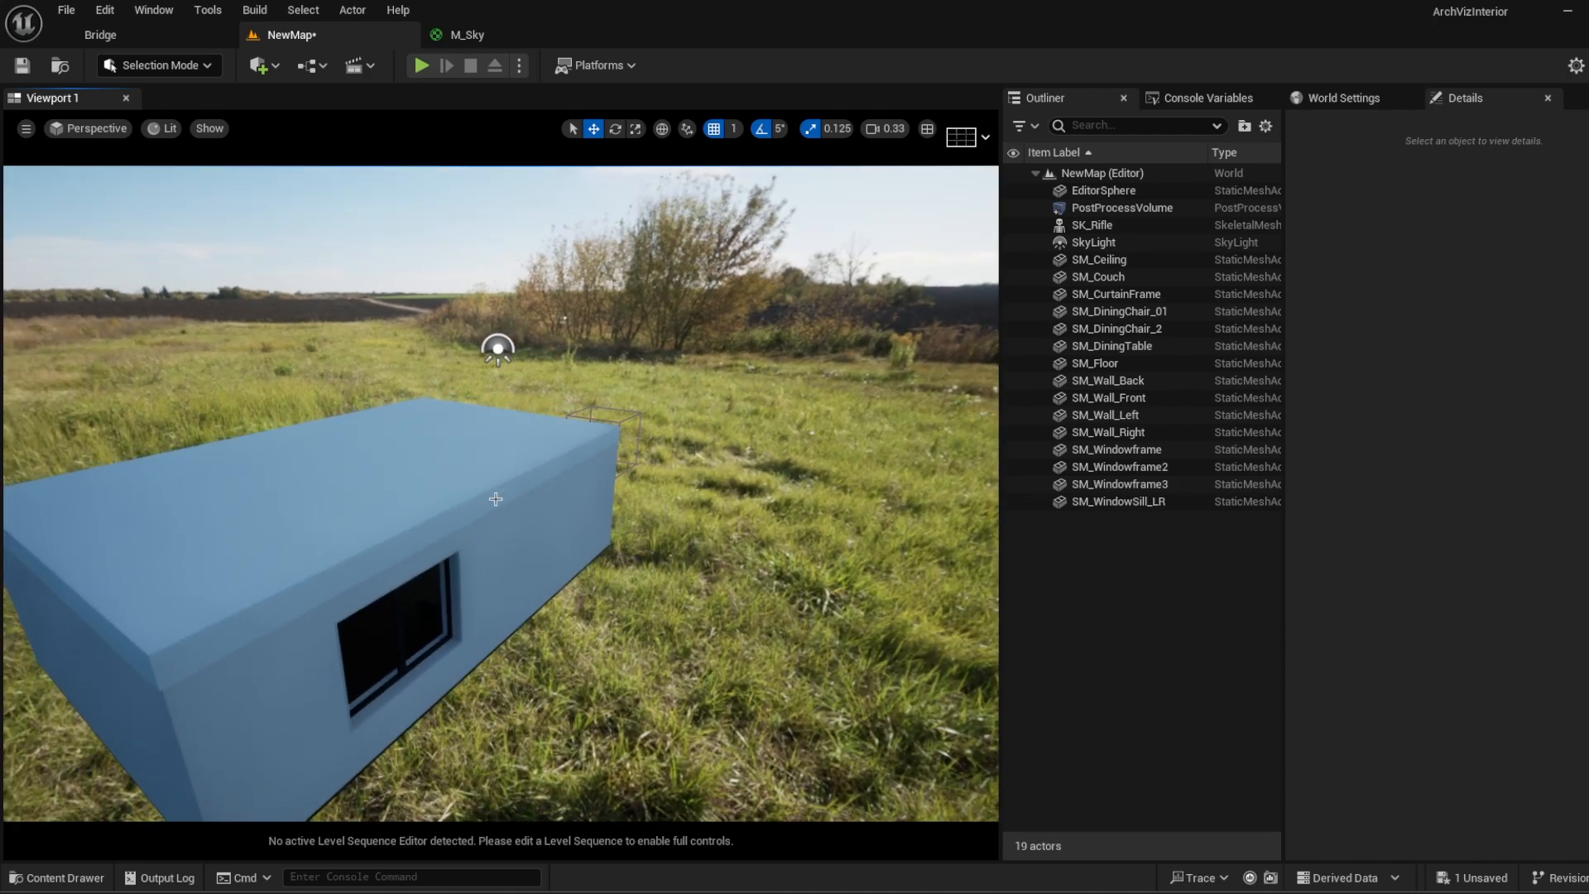
right_click_drag(649, 660, 649, 720)
right_click_drag(502, 480, 570, 389)
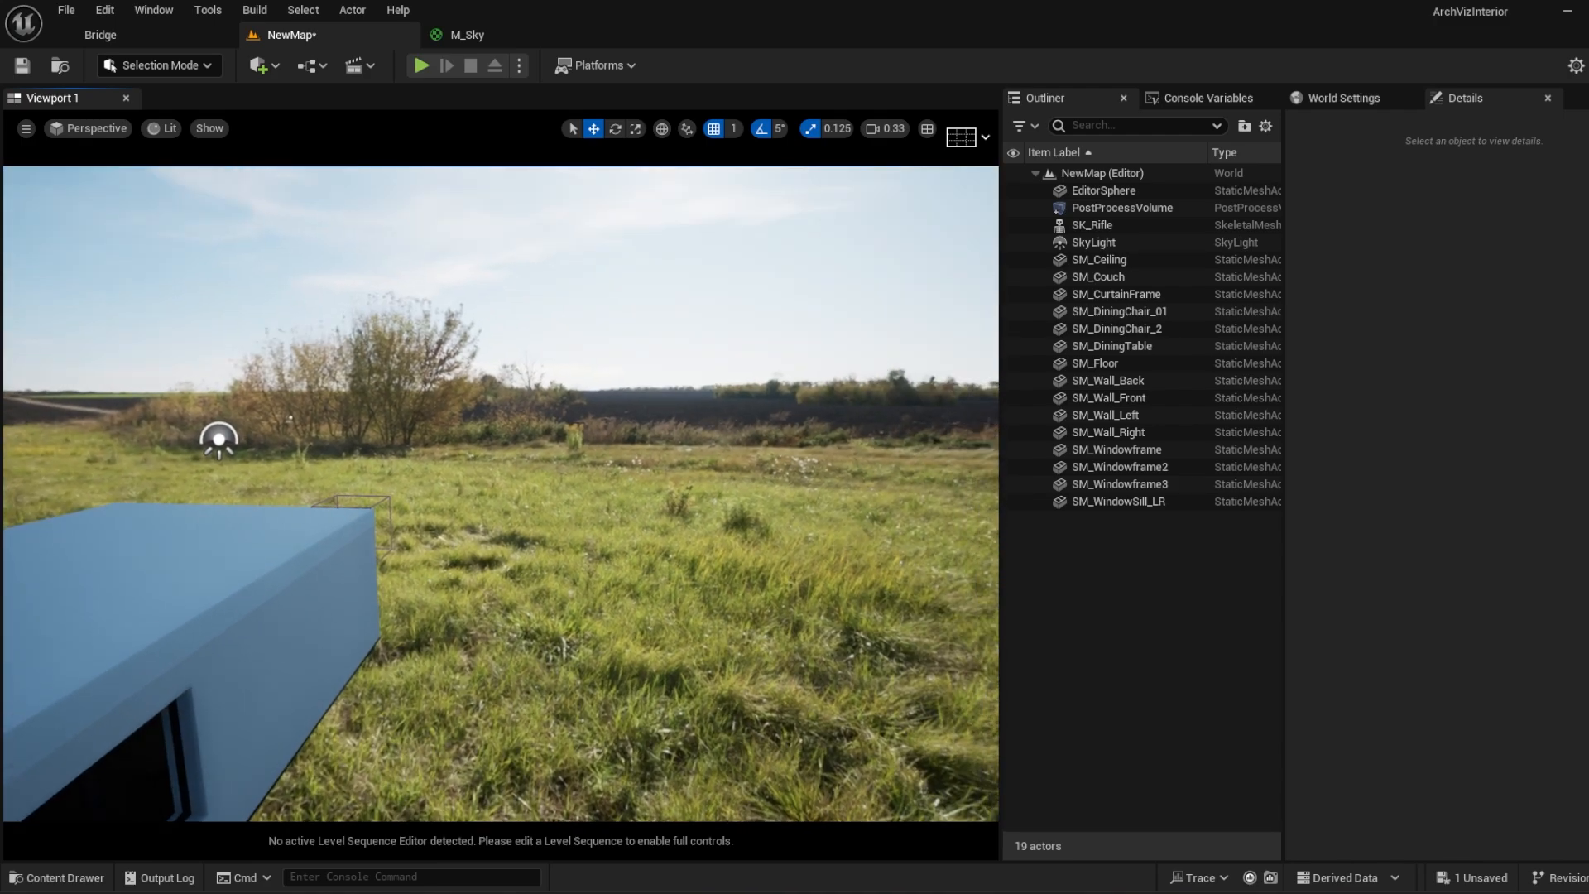
right_click_drag(443, 331, 778, 600)
Step: Set the sky light's Intensity Scale to 2 and check the brightness of the building's exterior walls
left_click(1093, 242)
scroll(1551, 546, "up", 10)
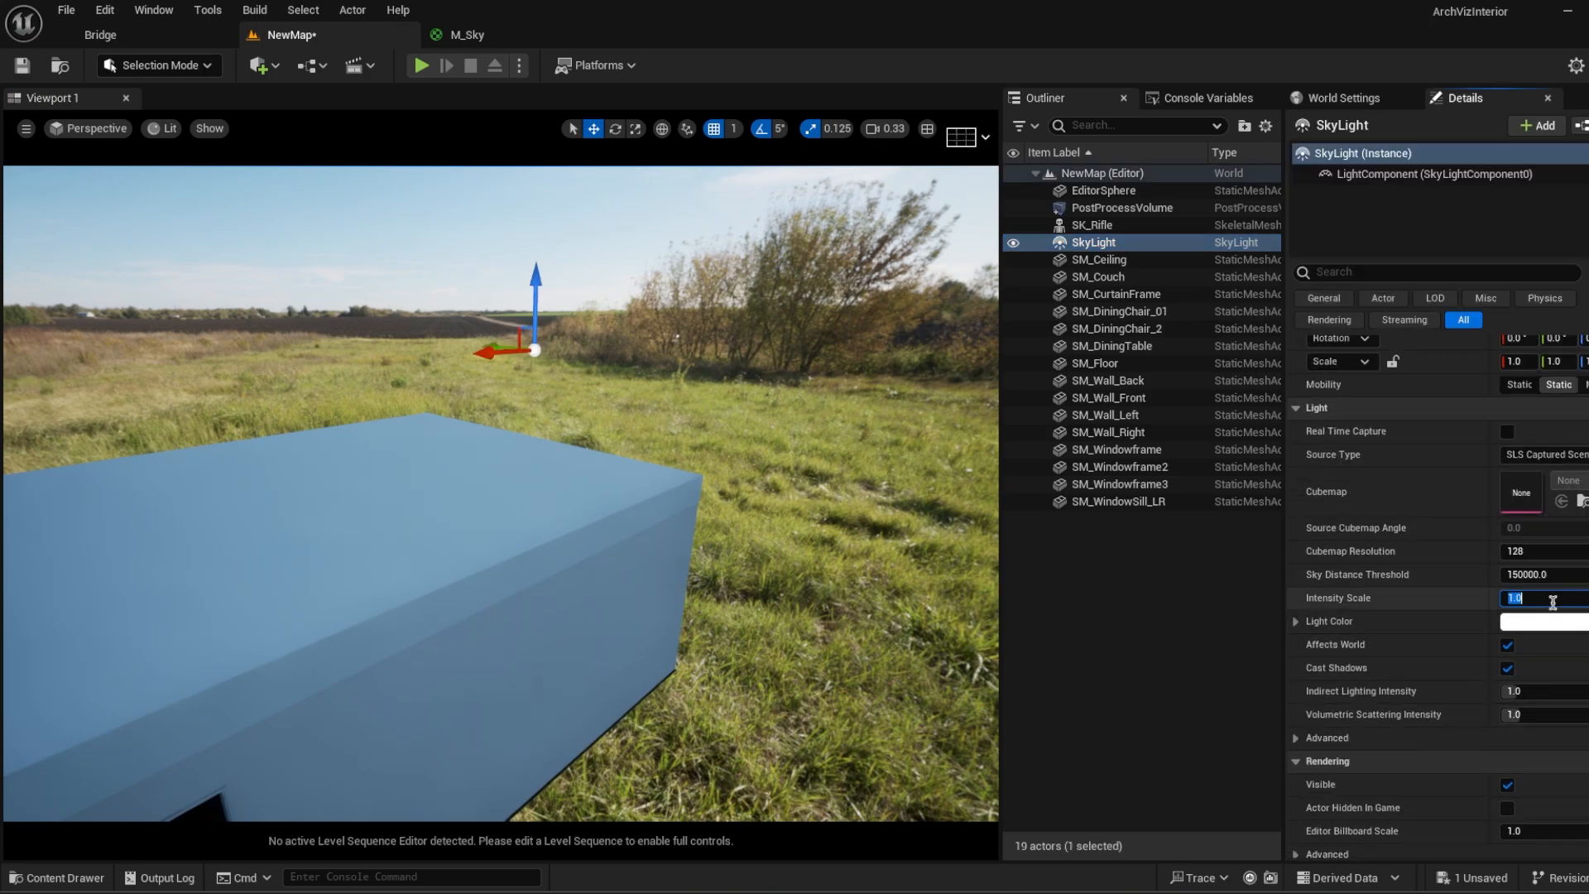
type("2")
key("Return")
mouse_move(517, 562)
right_mouse_down()
mouse_move(372, 555)
mouse_move(397, 661)
mouse_move(530, 546)
mouse_move(513, 534)
mouse_move(497, 562)
right_mouse_up()
right_click_drag(827, 563, 749, 641)
Step: Set the sky light's Intensity Scale to 1.5 and check the building from its large window side
left_click(1532, 602)
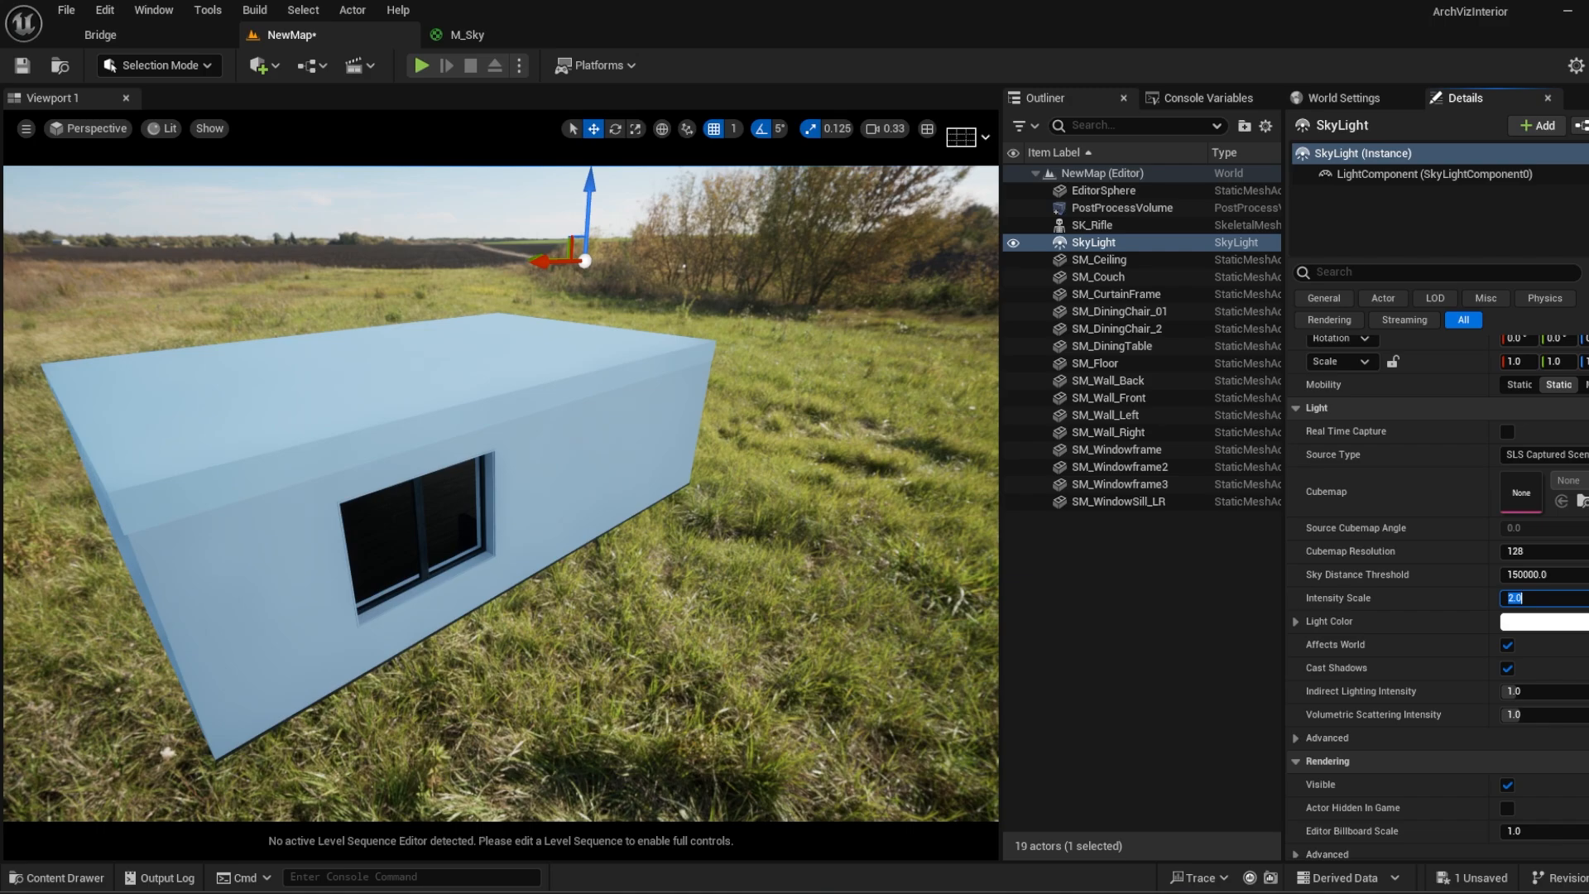
type("5")
key("Return")
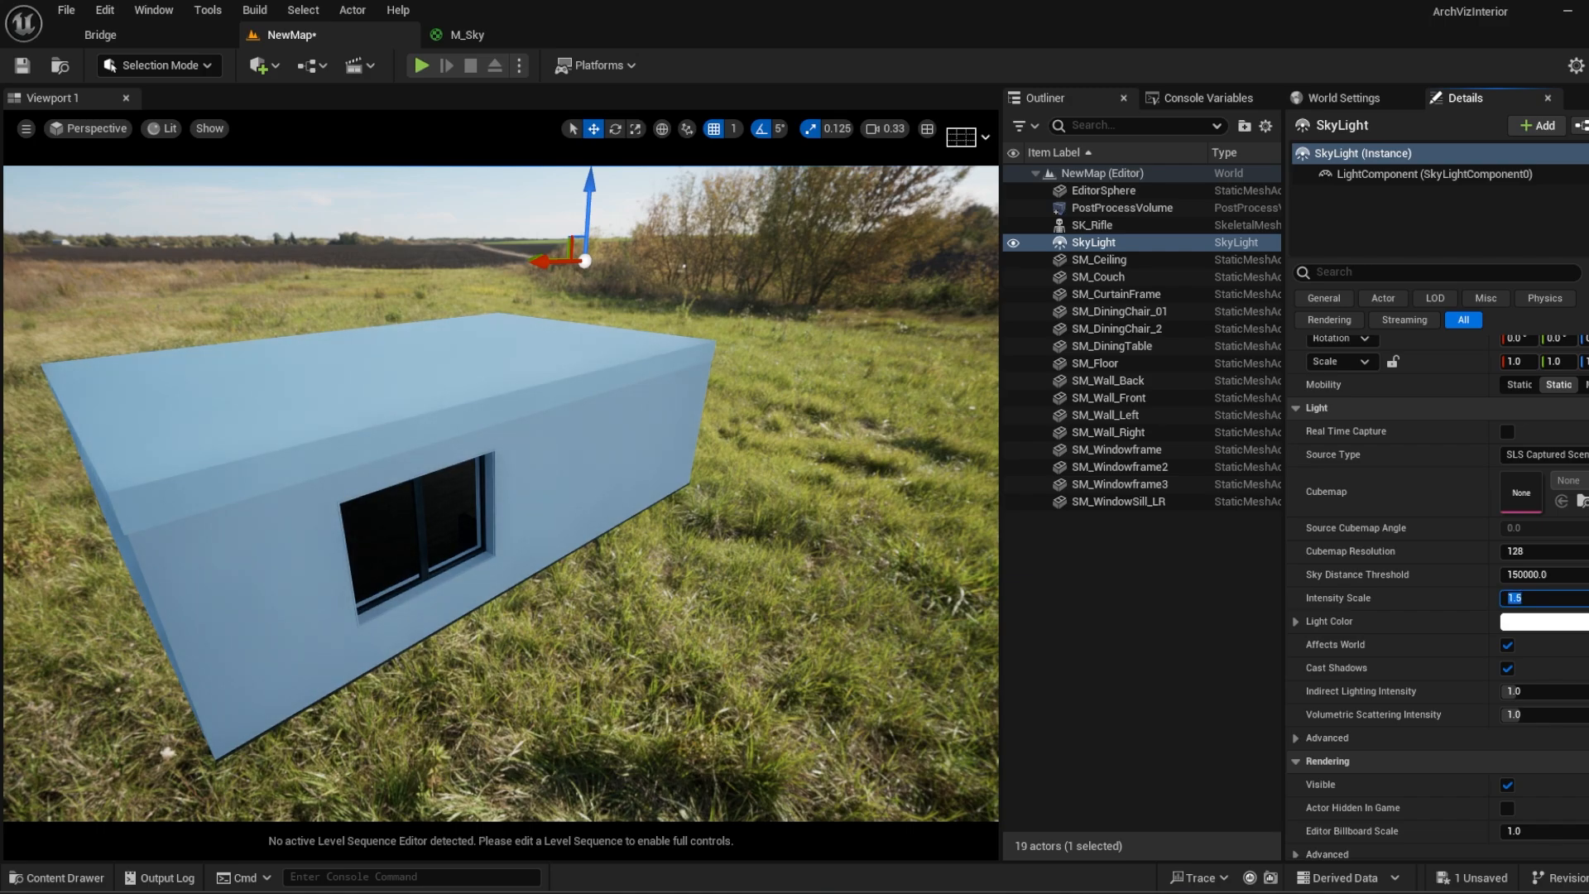
scroll(1142, 348, "down", 2)
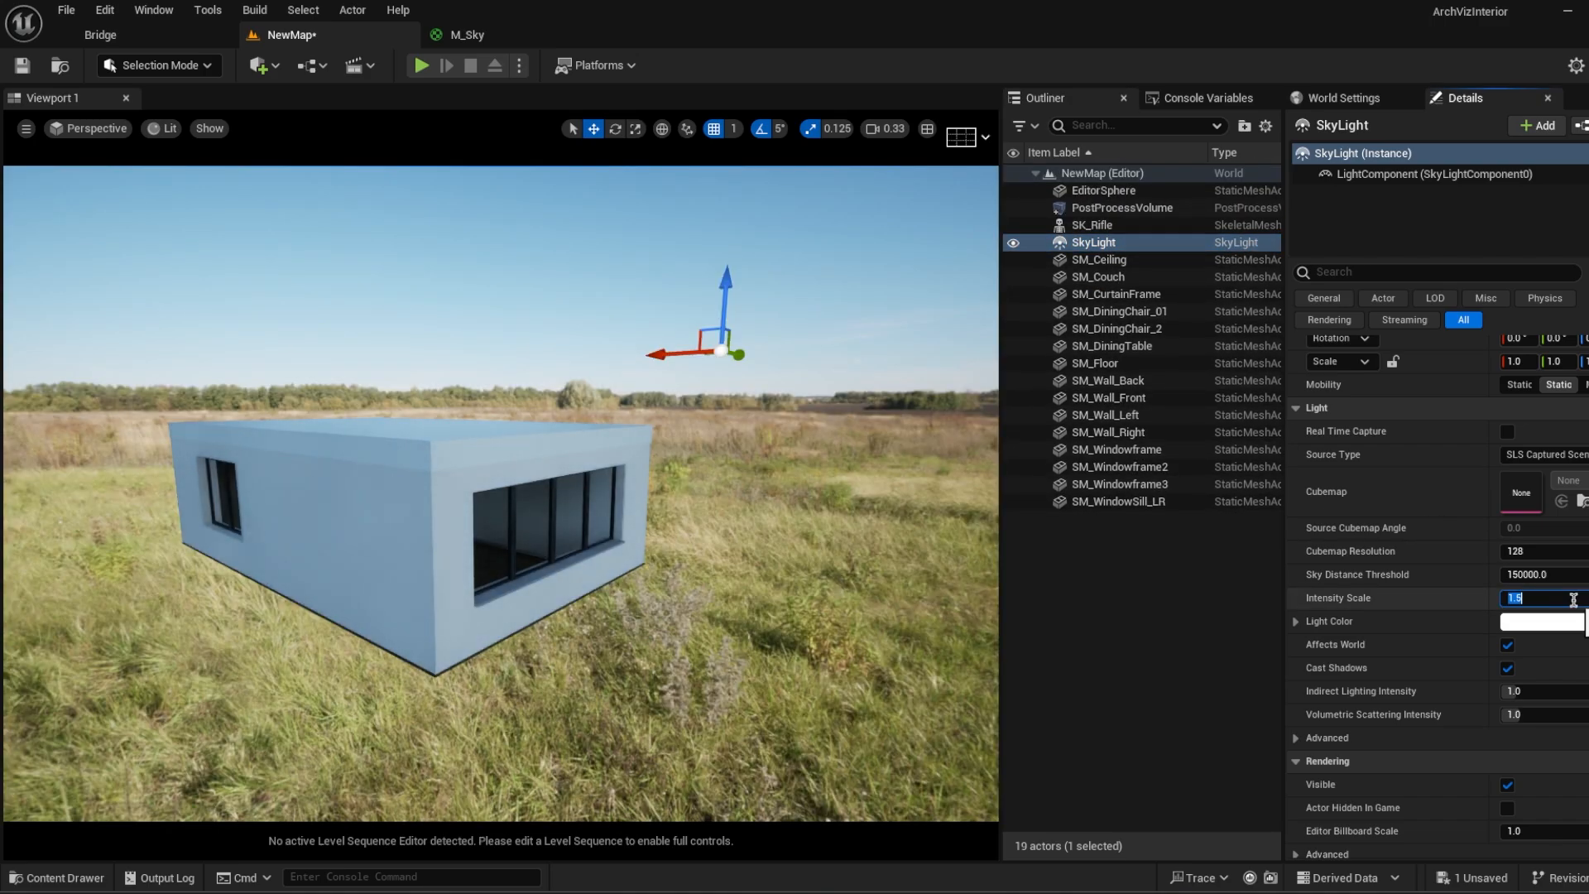
left_click(302, 263)
mouse_move(561, 372)
right_mouse_down()
mouse_move(629, 405)
mouse_move(641, 289)
mouse_move(571, 356)
right_mouse_up()
Step: Review the post process volume's Exposure settings and examine the room's walls, floor and windows from inside
left_click(1122, 208)
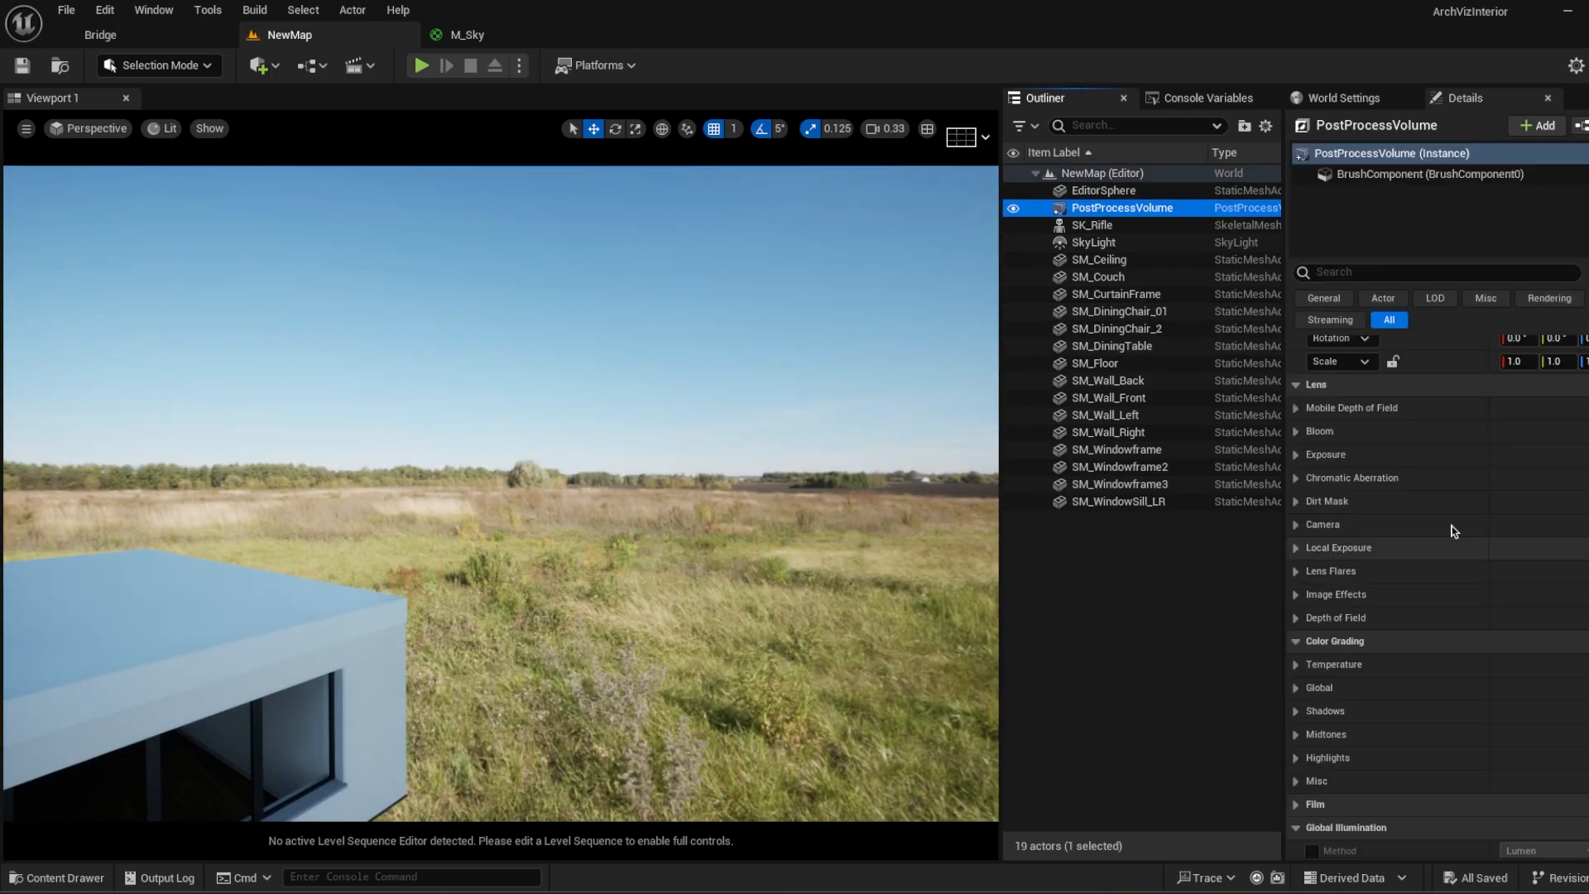
left_click(1325, 454)
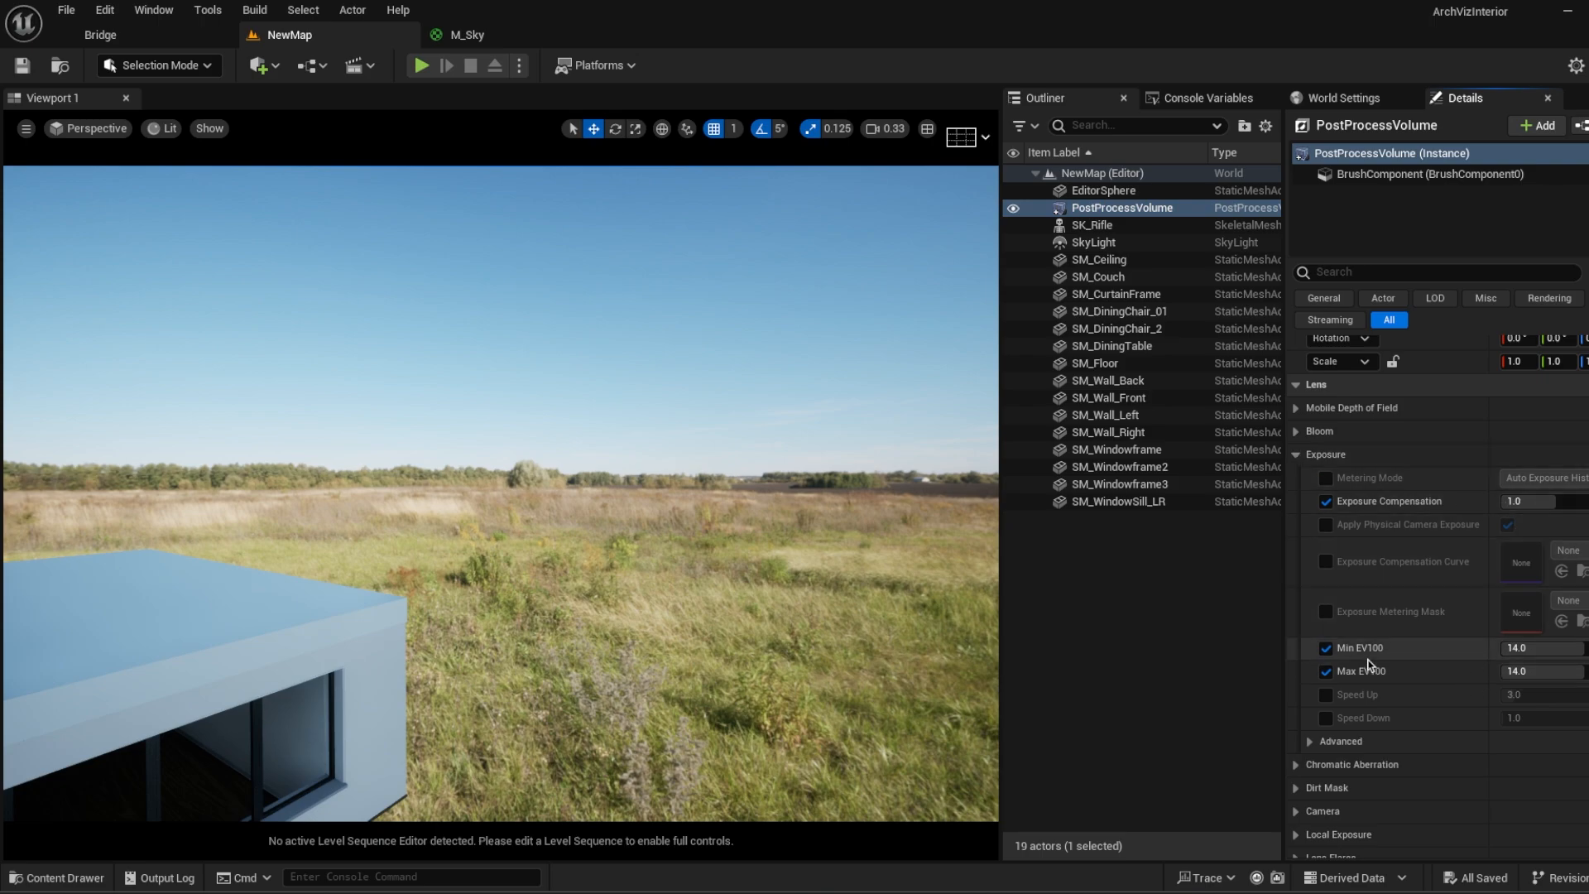
mouse_move(624, 611)
right_mouse_down()
mouse_move(529, 687)
mouse_move(521, 579)
mouse_move(579, 546)
mouse_move(745, 530)
mouse_move(836, 571)
mouse_move(610, 610)
right_mouse_up()
key("w")
key("w")
left_click(1132, 650)
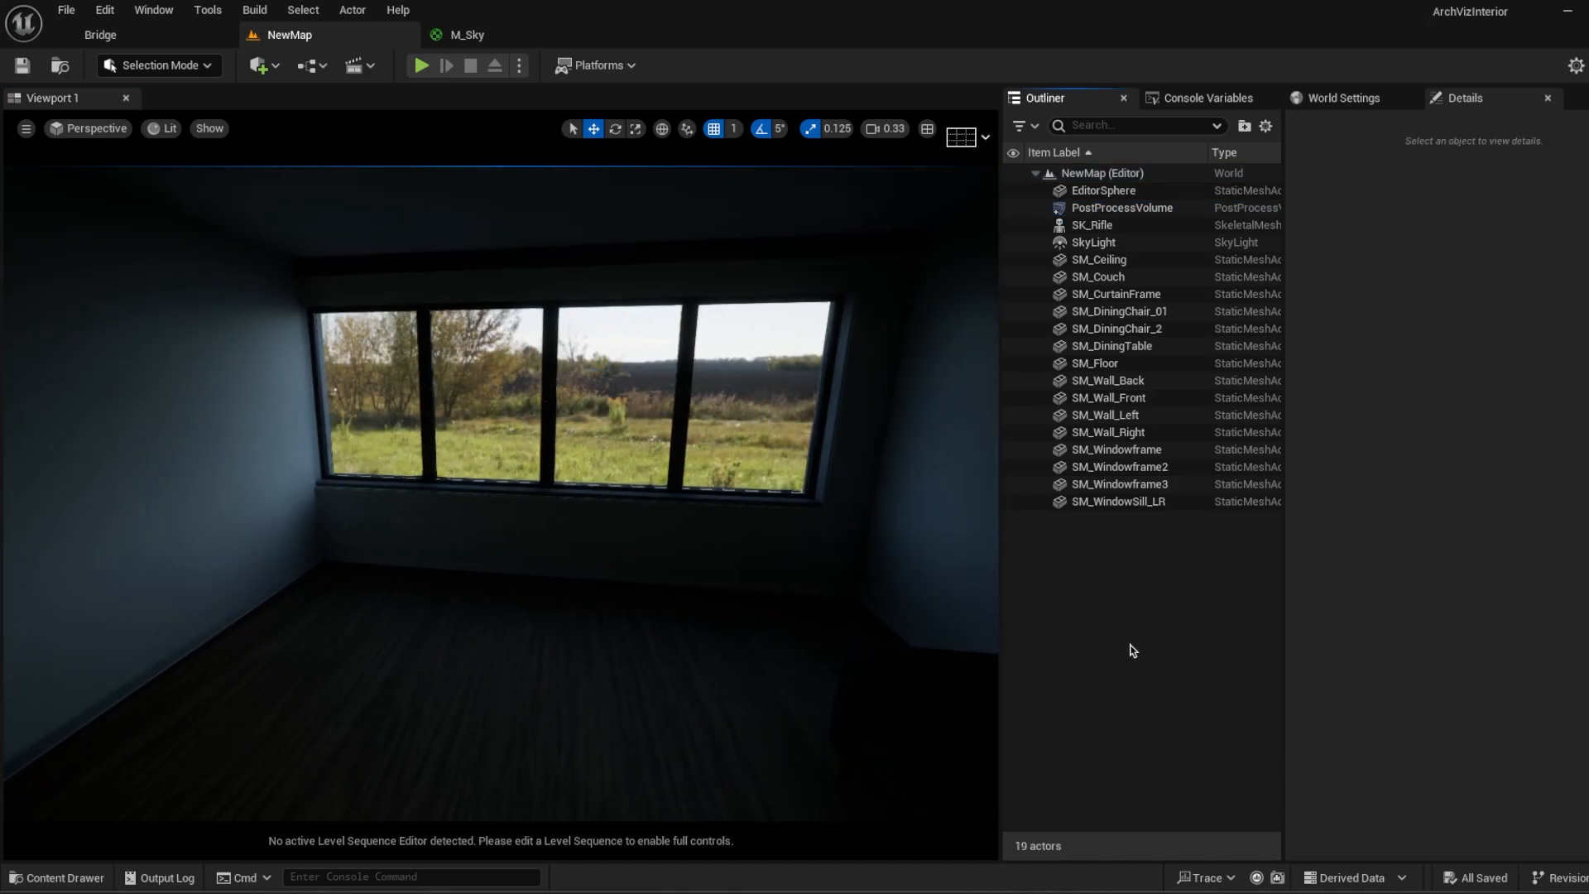
right_click_drag(864, 584, 741, 504)
key("w")
key("w")
key("w")
Step: Try to place a light actor in the level
left_click(274, 66)
mouse_move(325, 248)
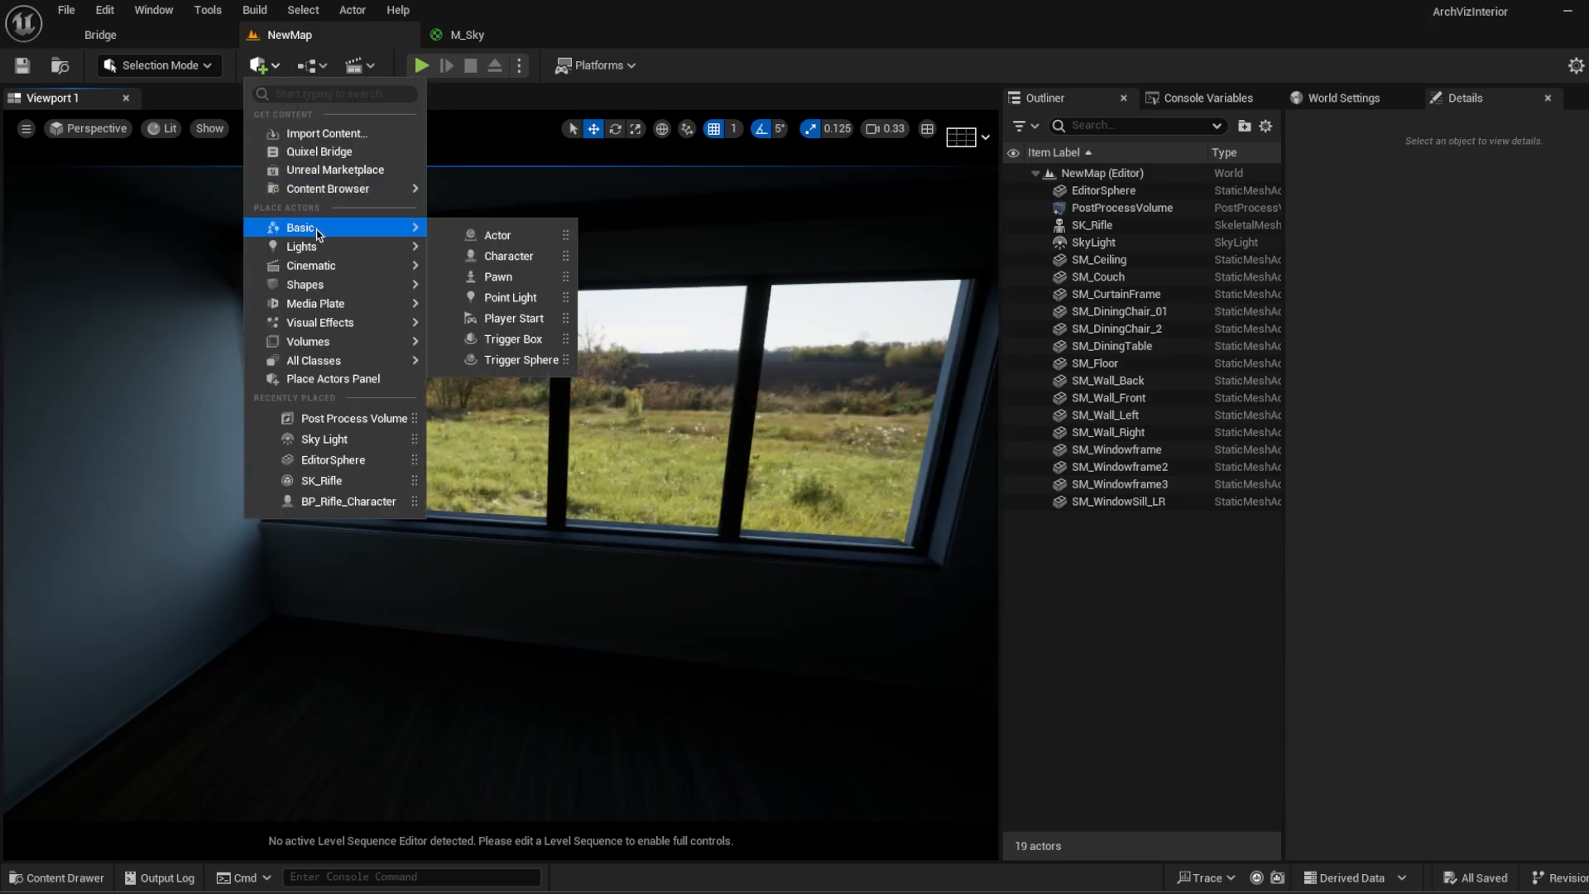
left_click(502, 252)
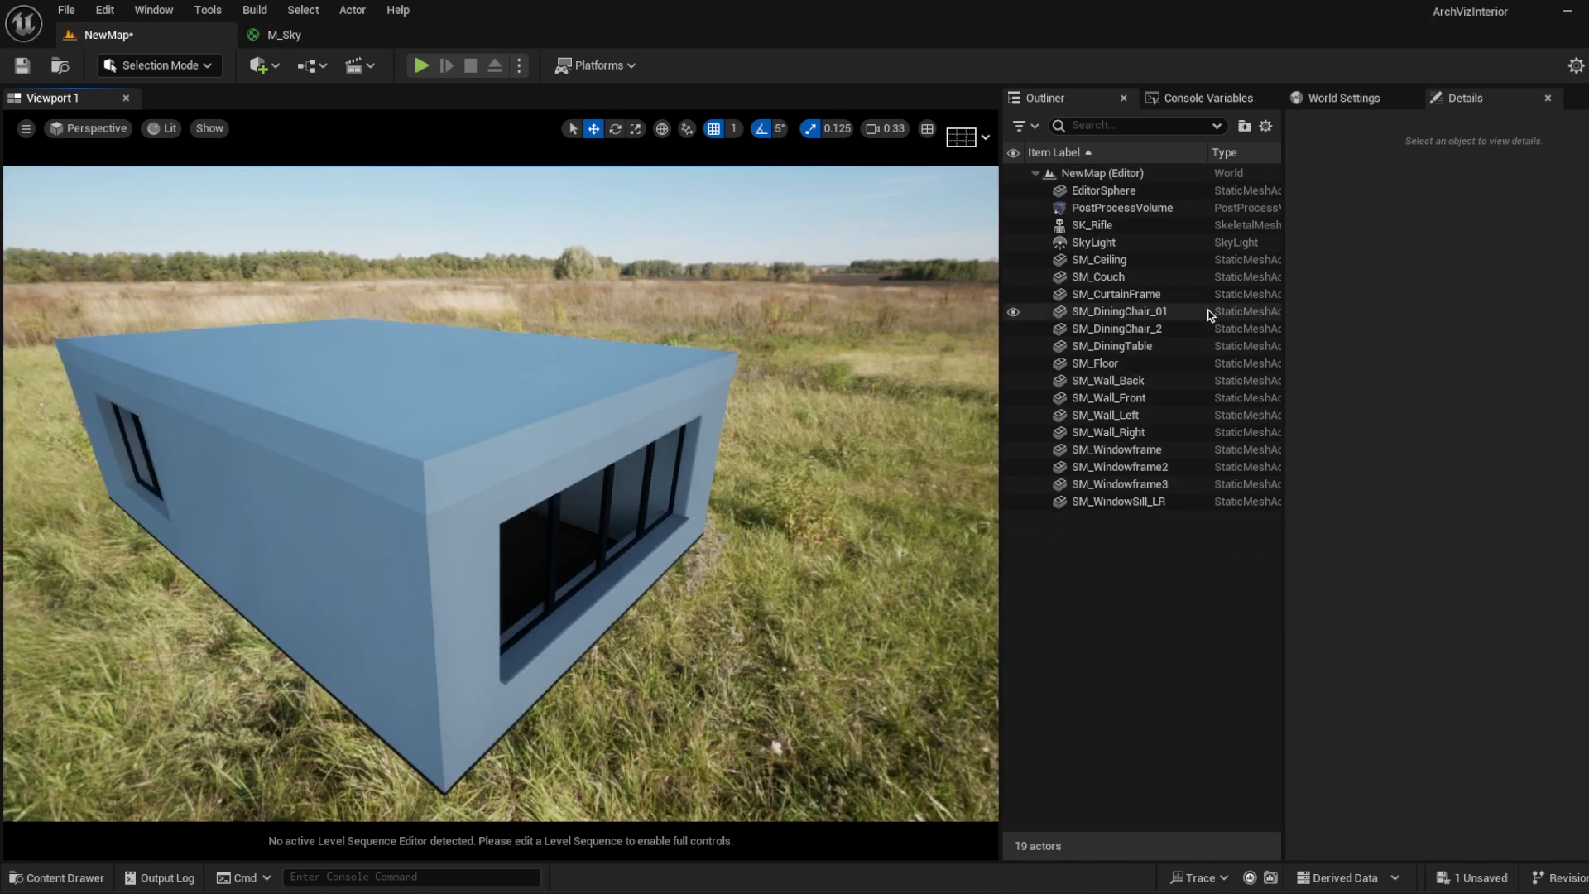
Step: Review the post process volume's exposure compensation and EV100 limits, and deselect the volume
left_click(1122, 208)
left_click(1296, 482)
scroll(1447, 608, "down", 2)
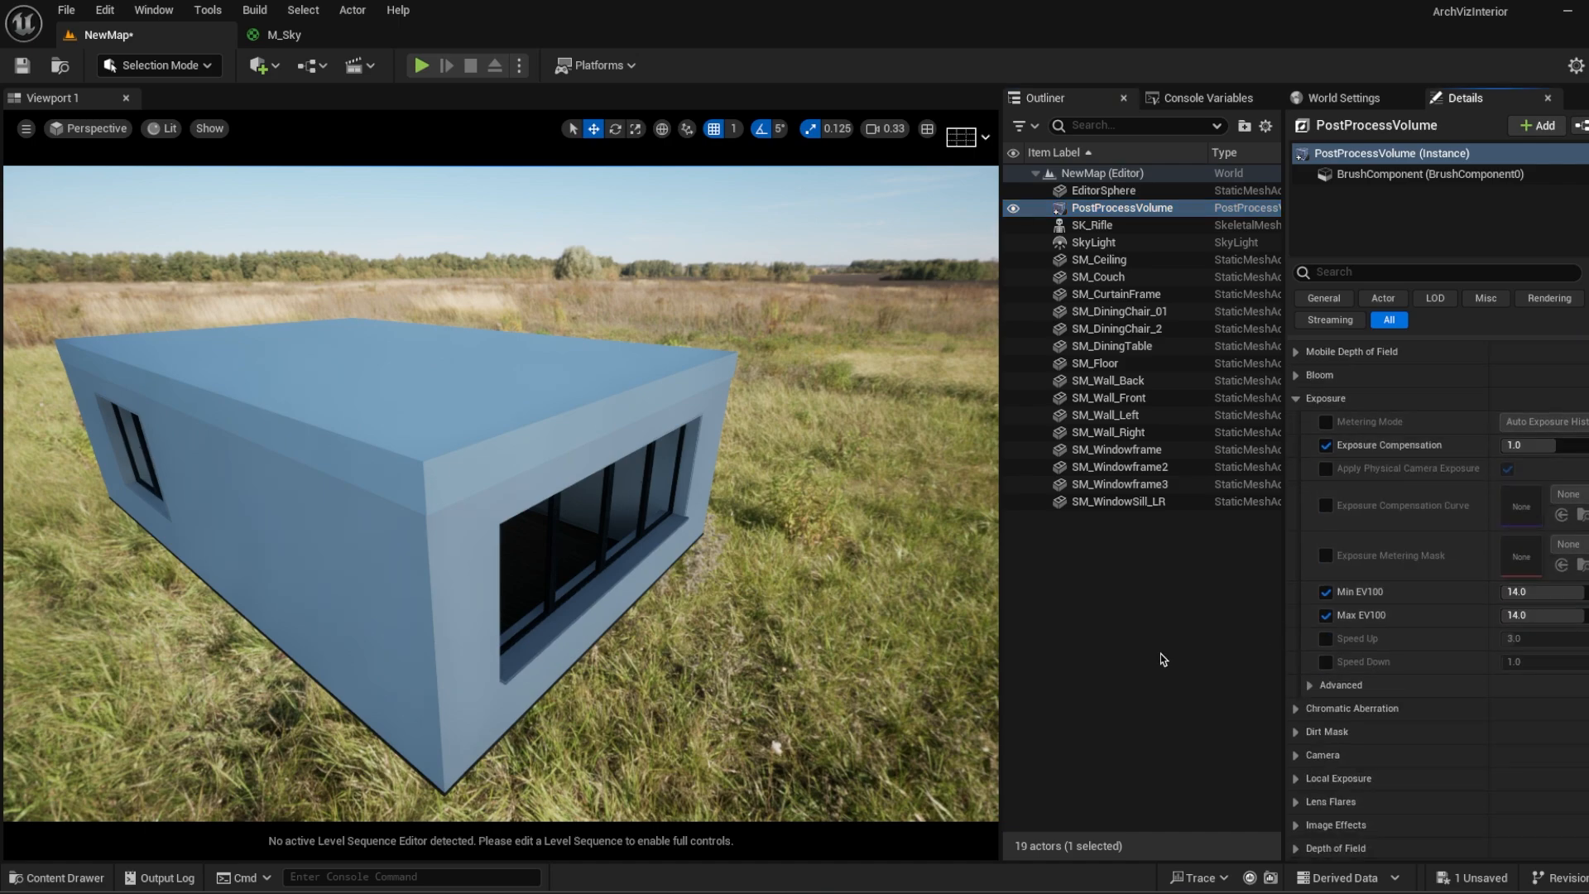
left_click(1194, 637)
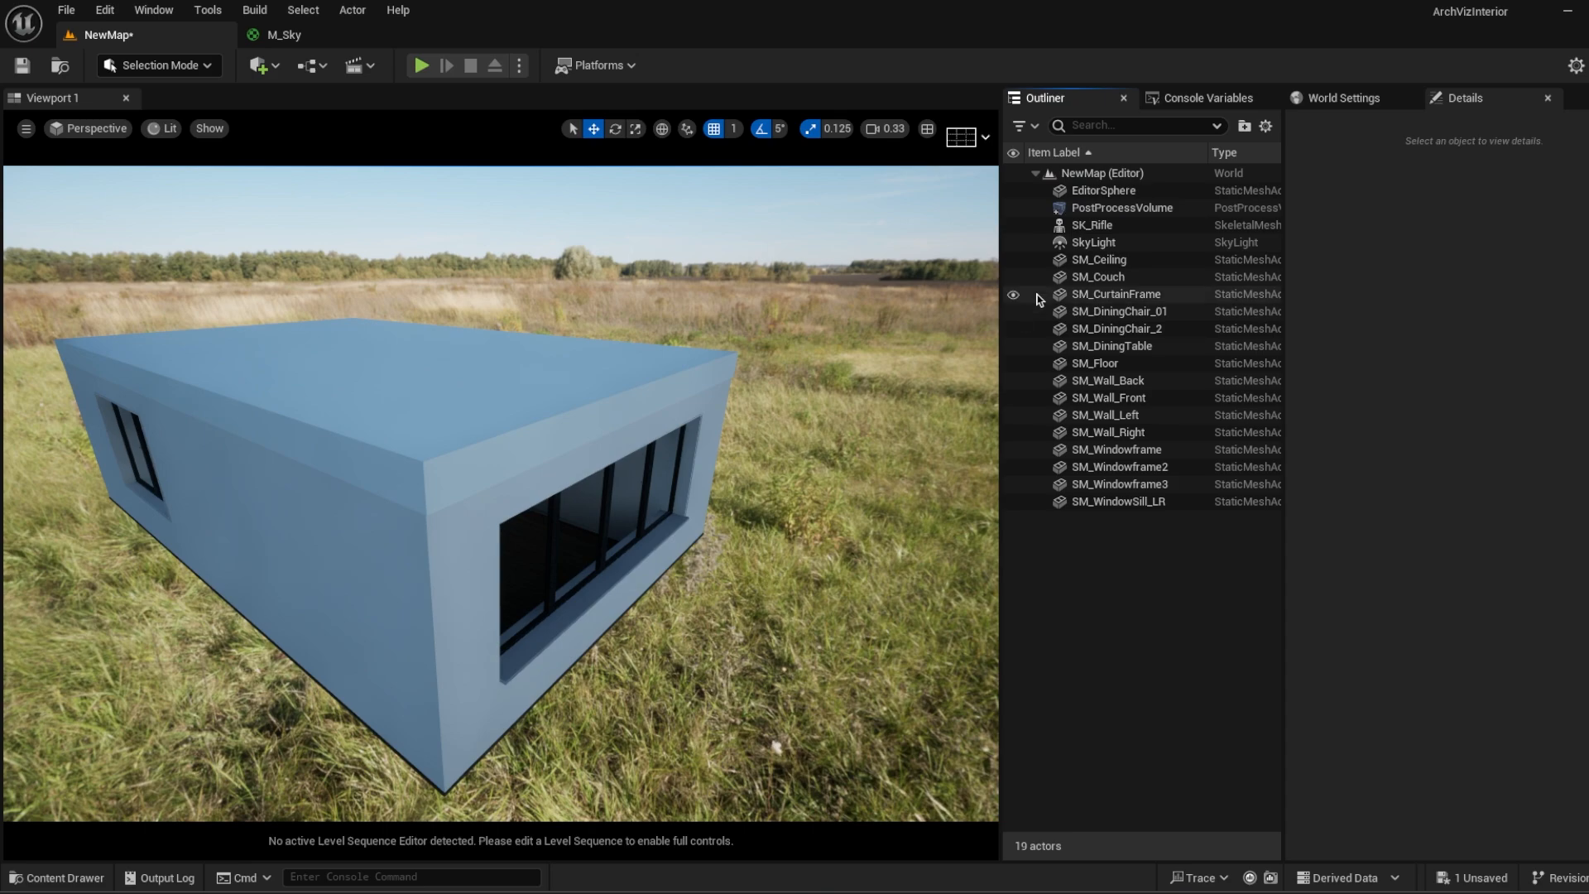
Step: Review the Brightness parameter in the M_Sky material graph and return to the level
left_click(286, 41)
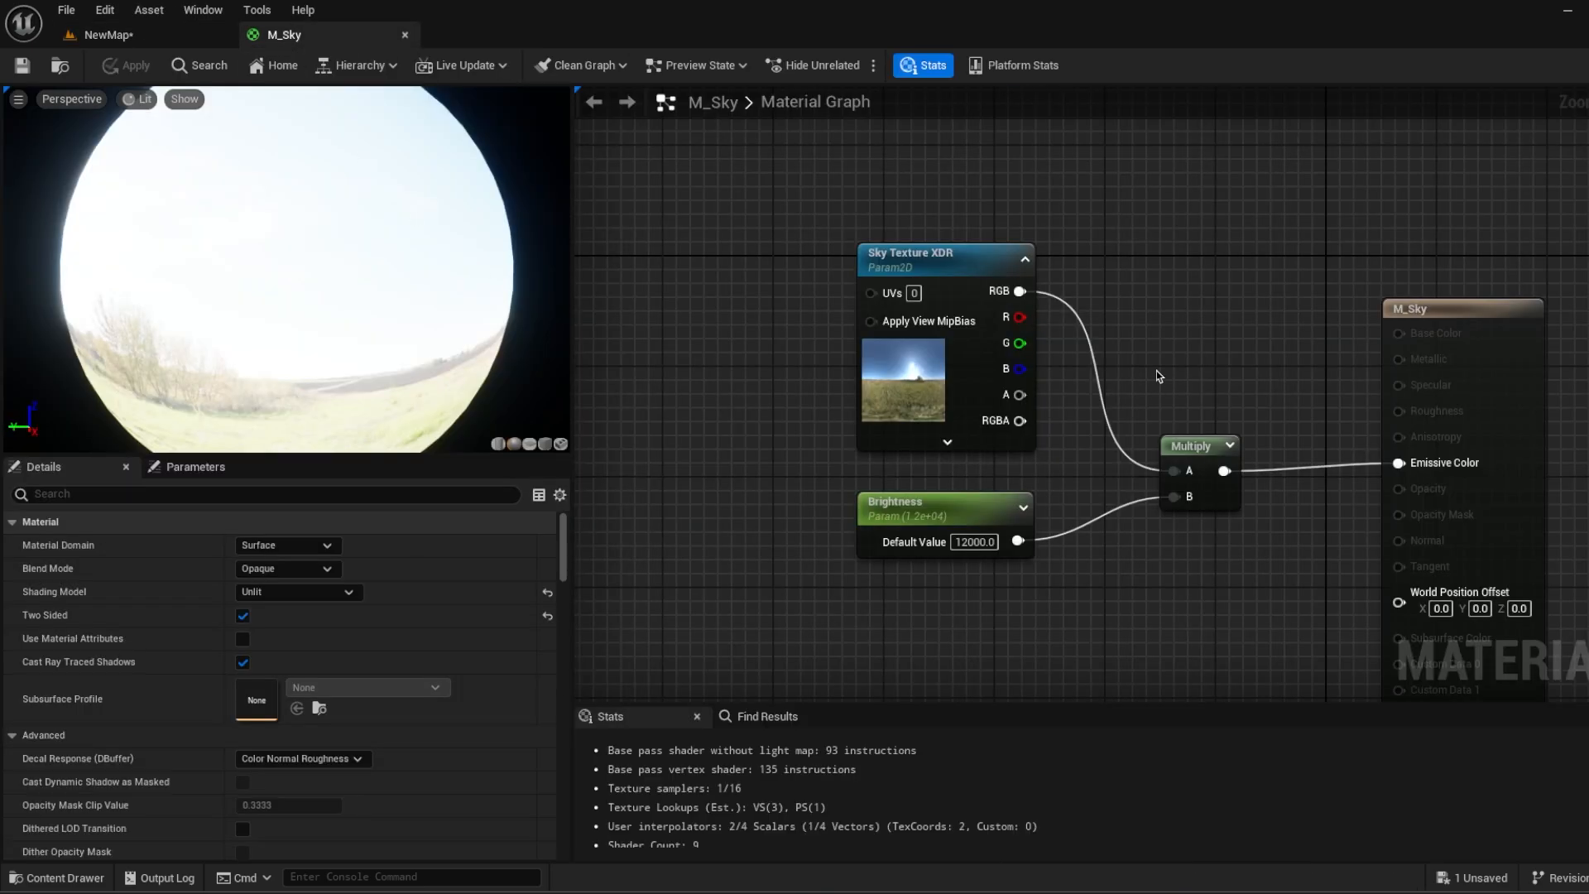
right_click_drag(1038, 627, 994, 608)
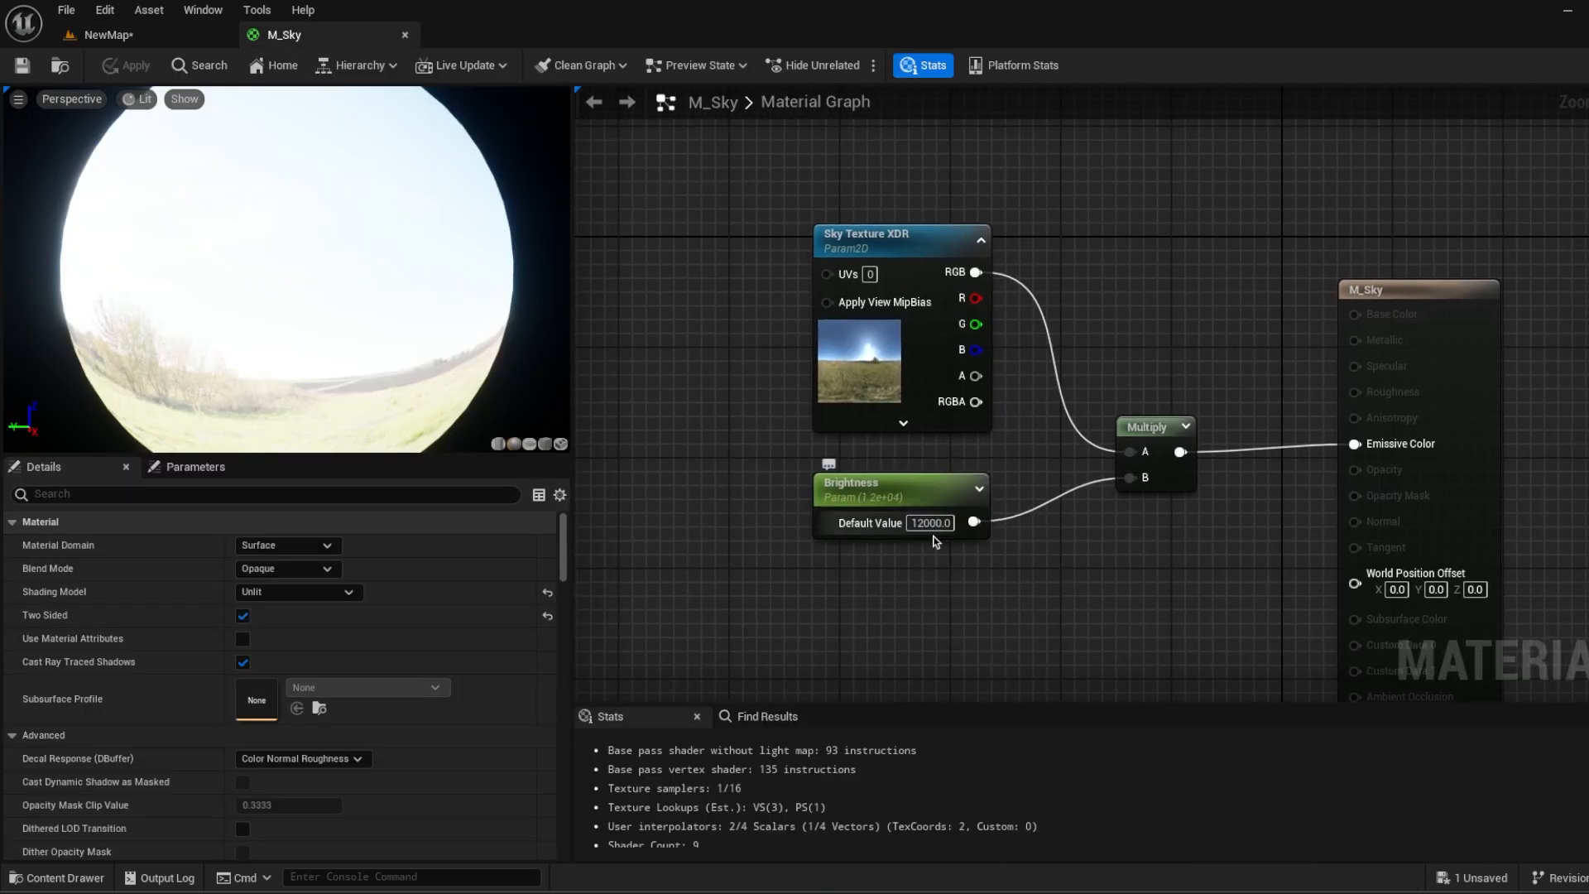
left_click(177, 37)
Step: Set the sky light's Cubemap Resolution to 2048 and deselect the light
left_click(1093, 241)
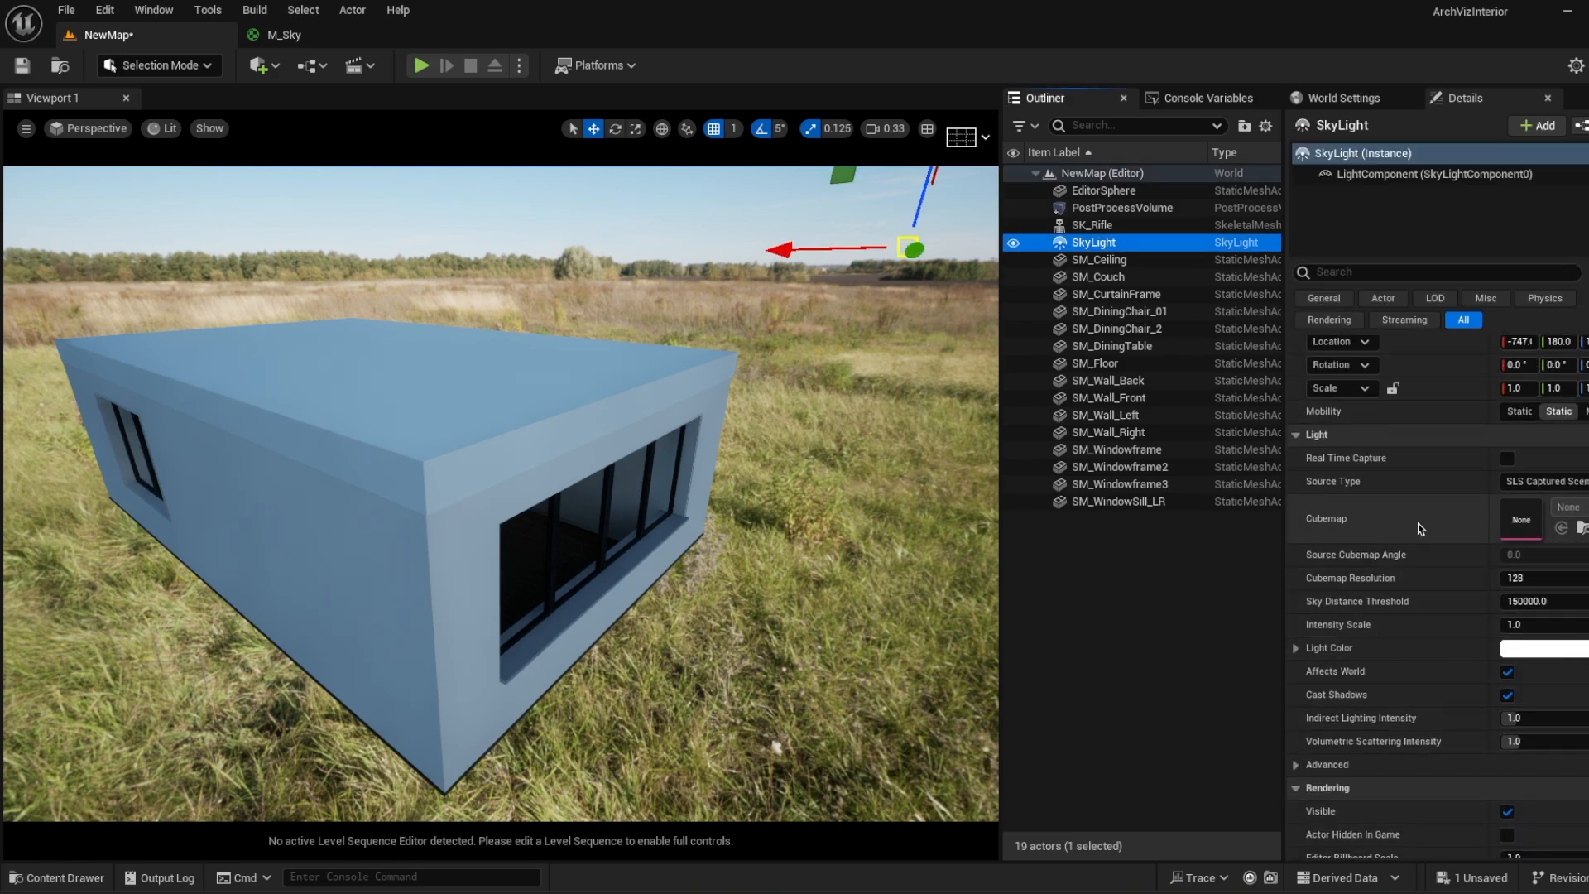
key("f")
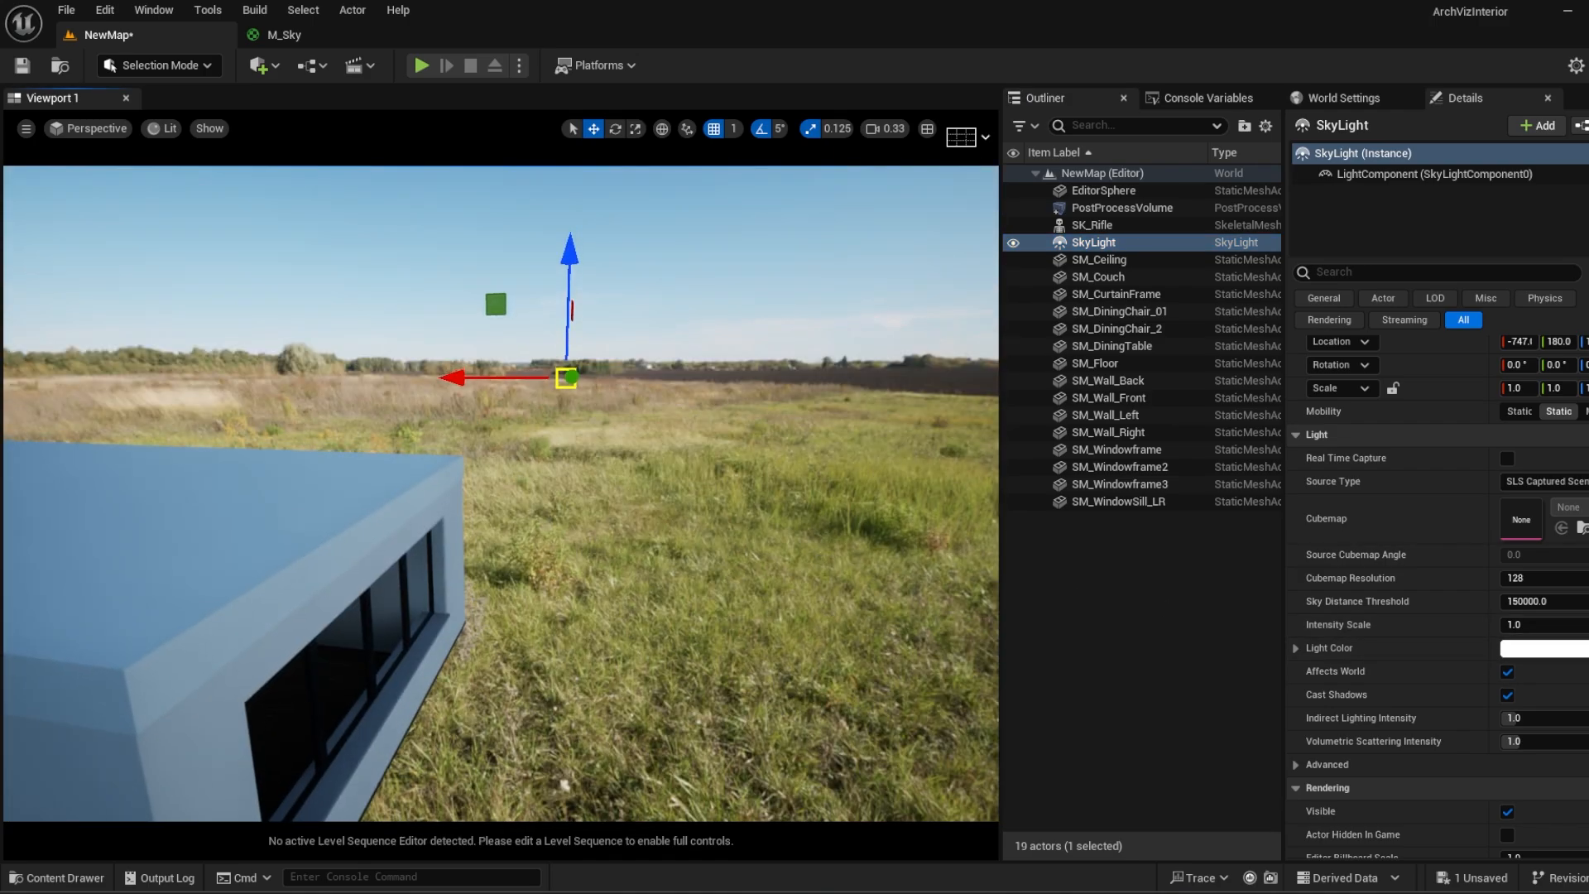
right_click_drag(499, 493, 745, 580)
left_click(1515, 577)
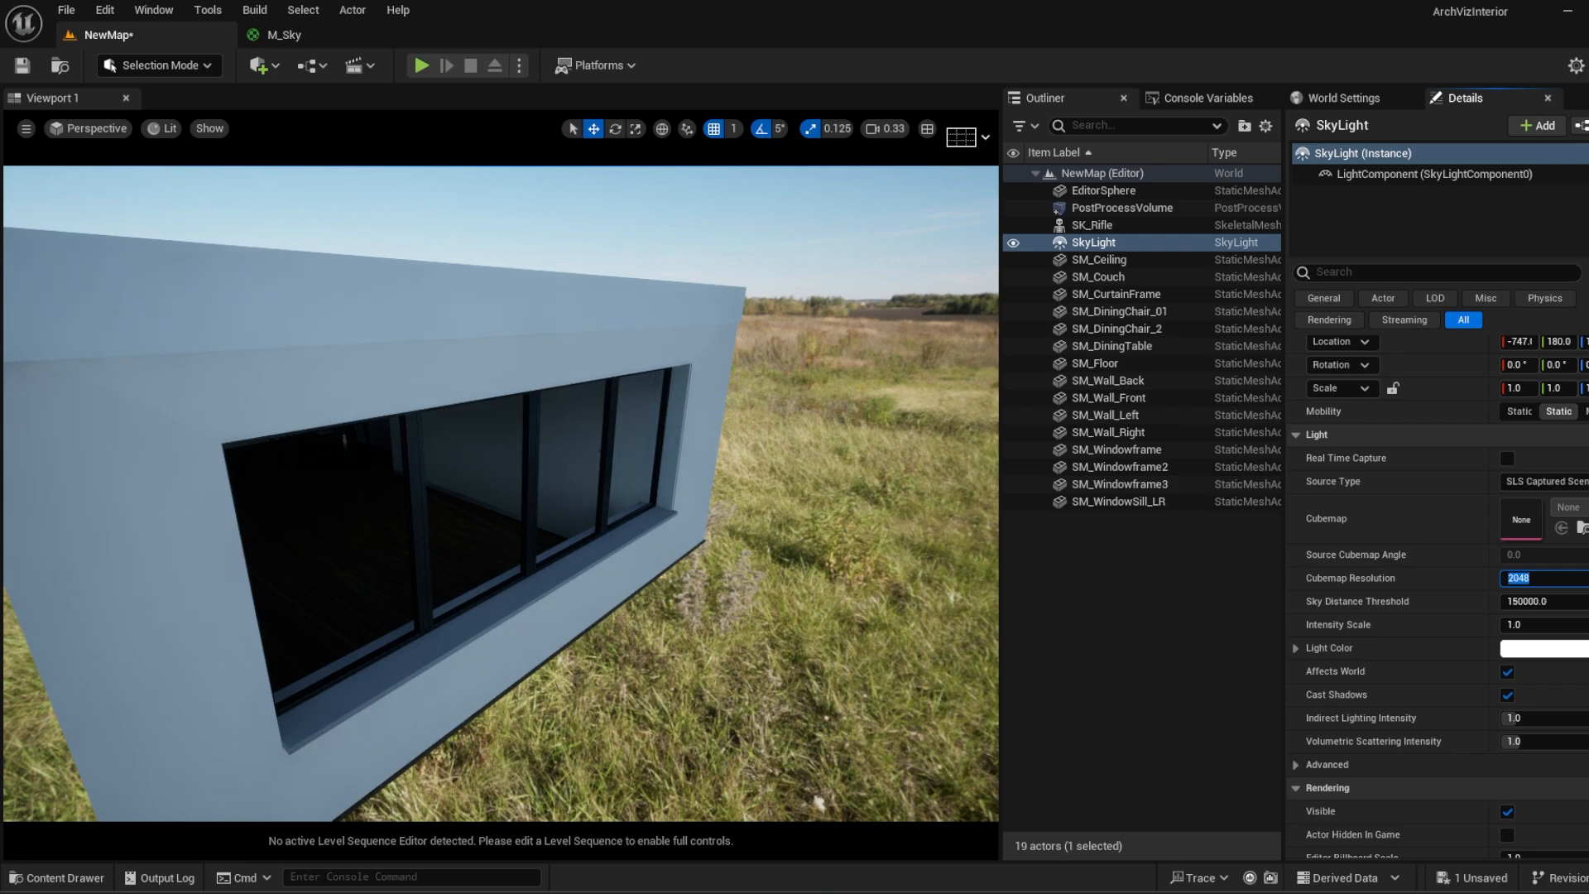
scroll(1516, 694, "down", 10)
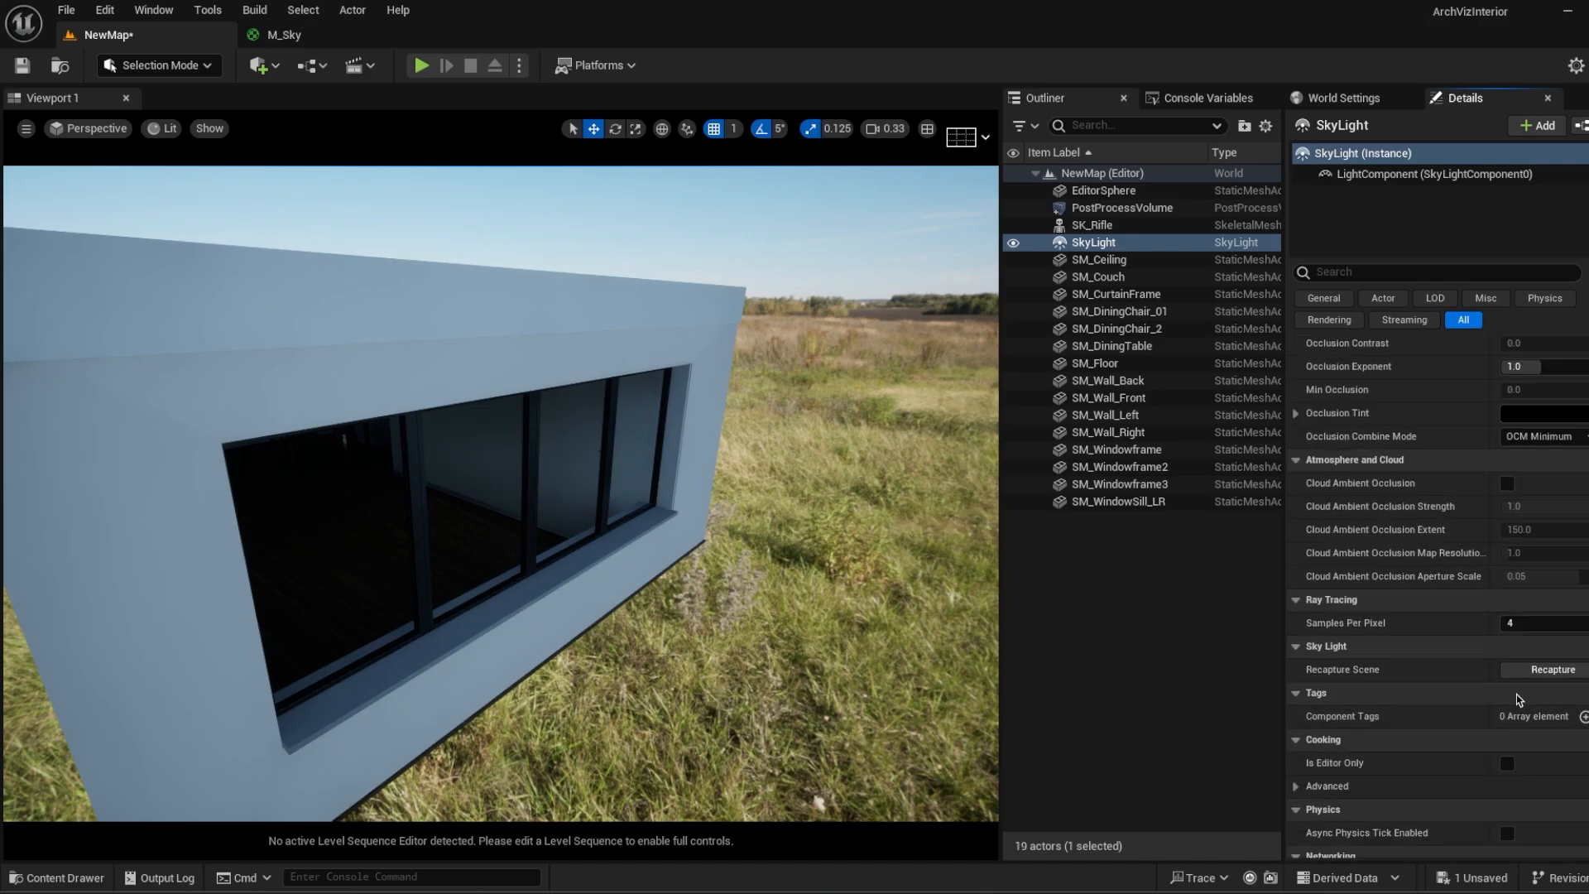
left_click(1161, 614)
Step: Examine the room's walls, floor and large window from inside and the building from outside
right_click_drag(594, 530, 707, 596)
key("w")
key("s")
key("w")
key("s")
key("w")
key("s")
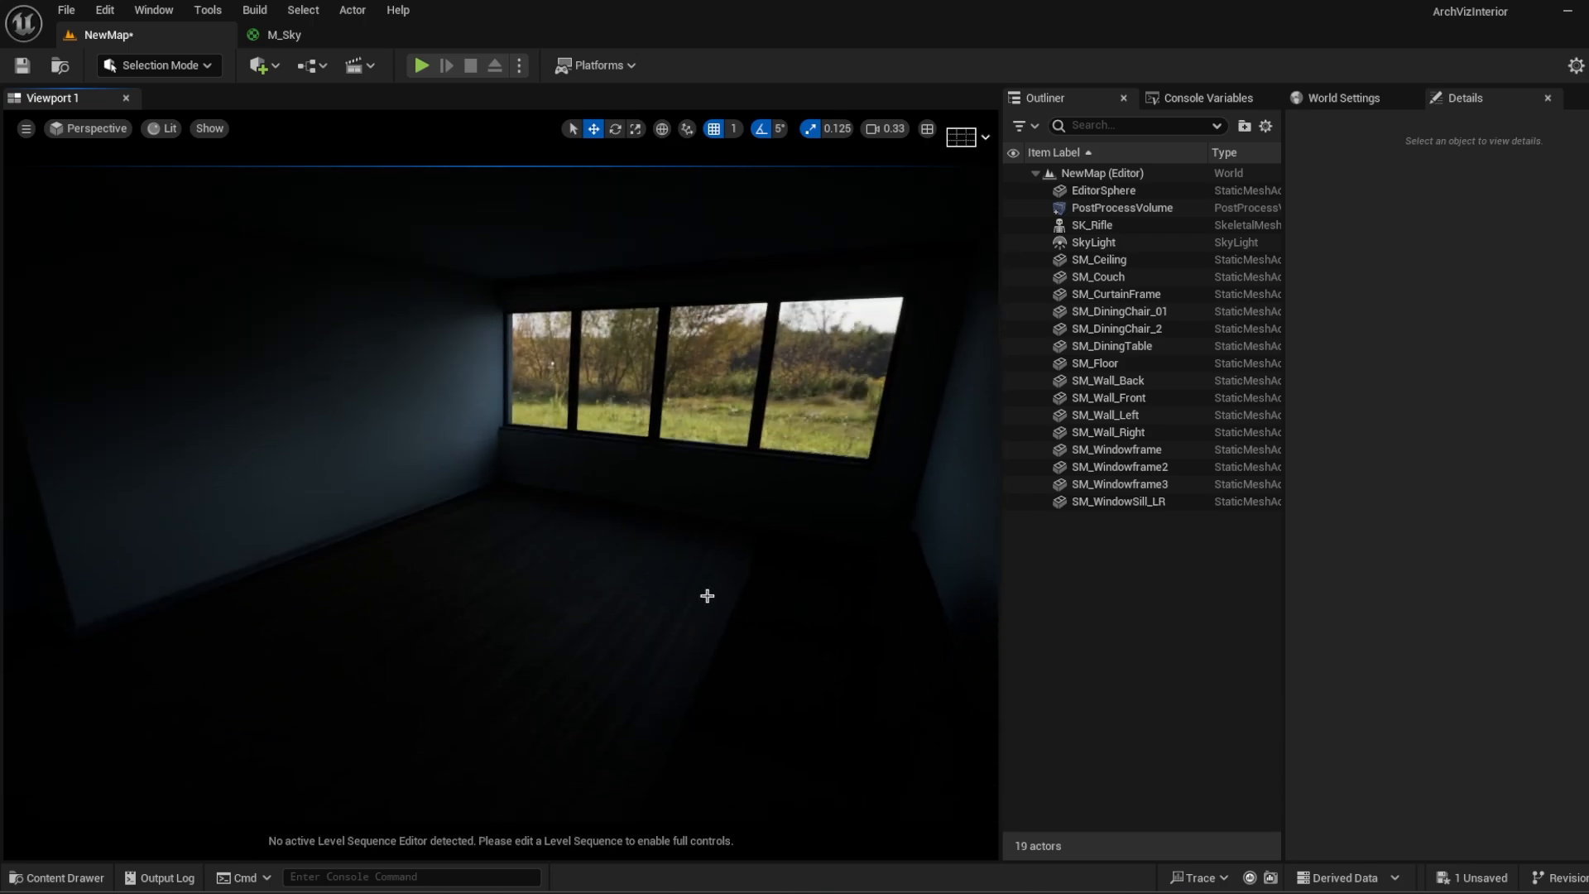
right_click_drag(579, 513, 464, 489)
key("w")
key("w")
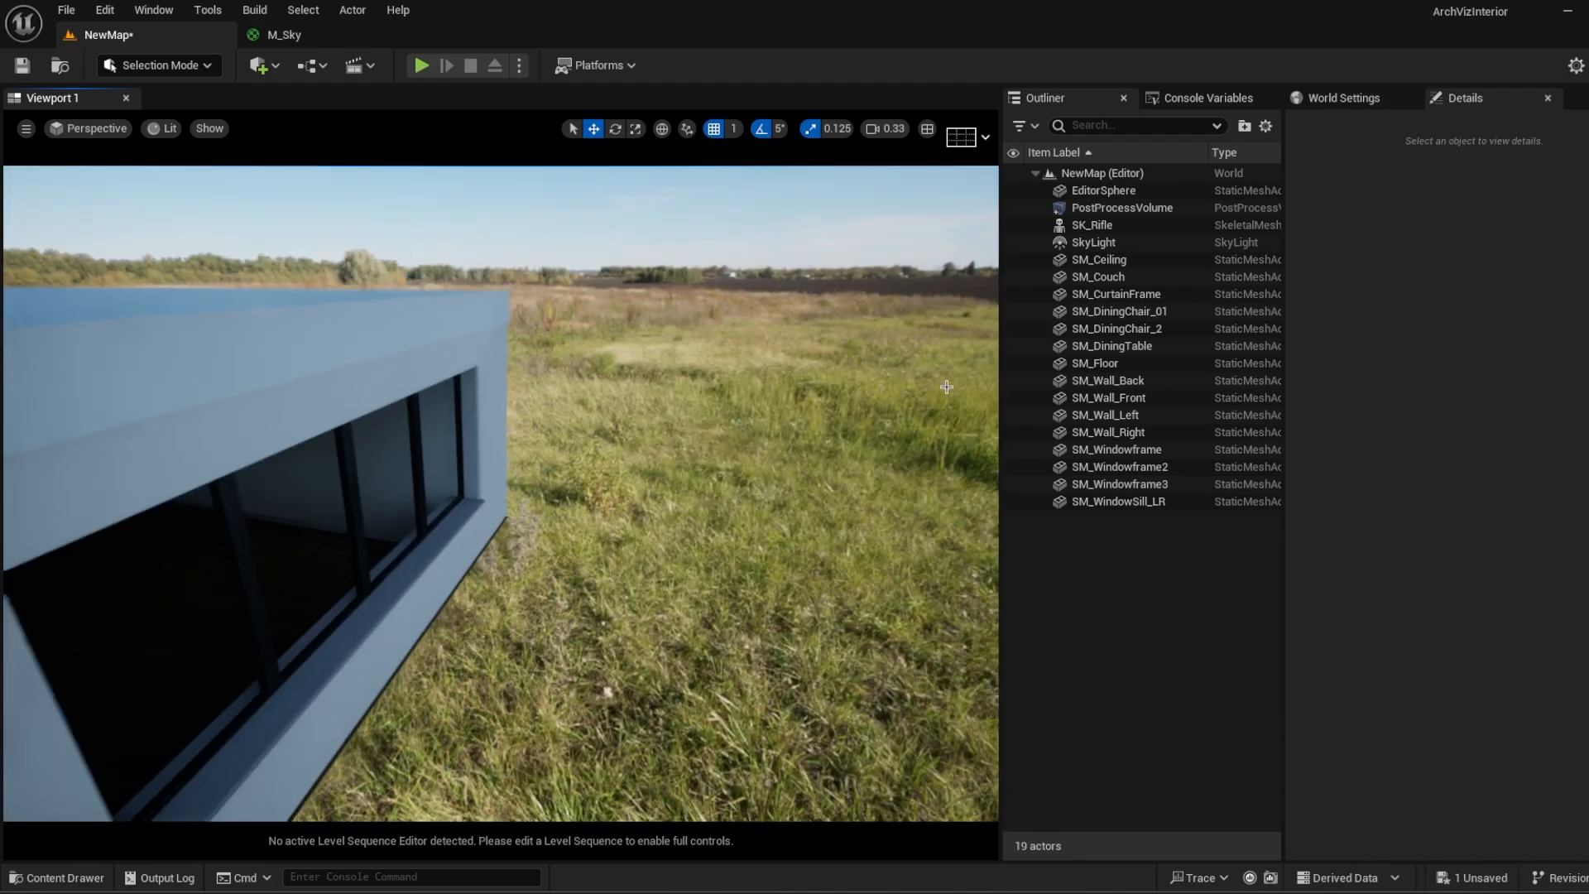
left_click(1093, 242)
left_click(1099, 549)
Step: Add a directional light outside the building, beside its large window
right_click_drag(832, 575, 629, 529)
key("s")
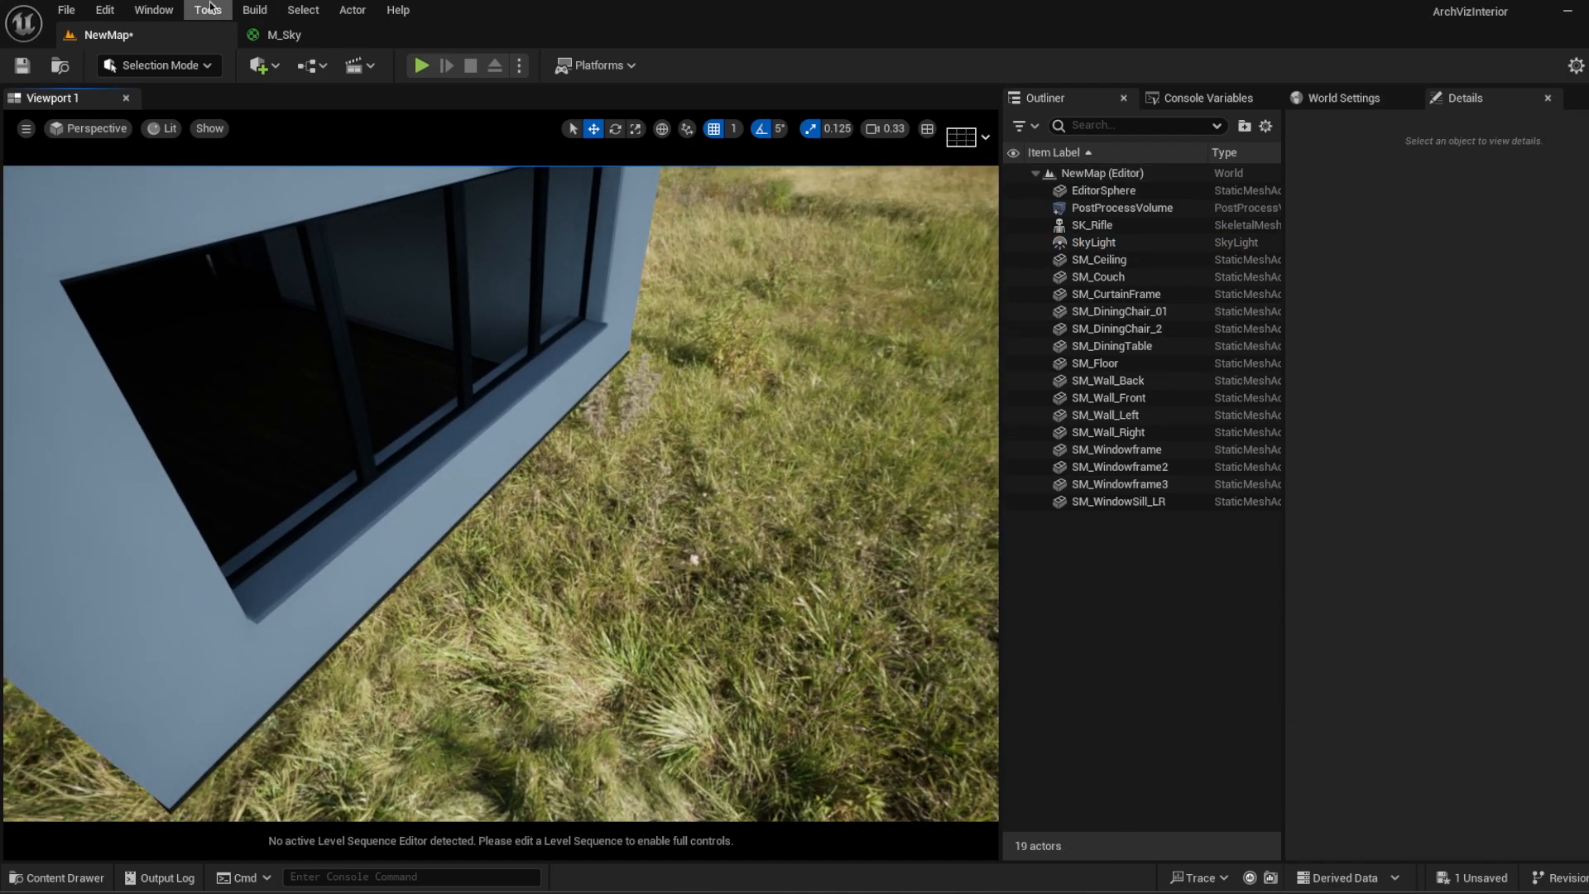
left_click(259, 65)
mouse_move(337, 255)
left_click(510, 254)
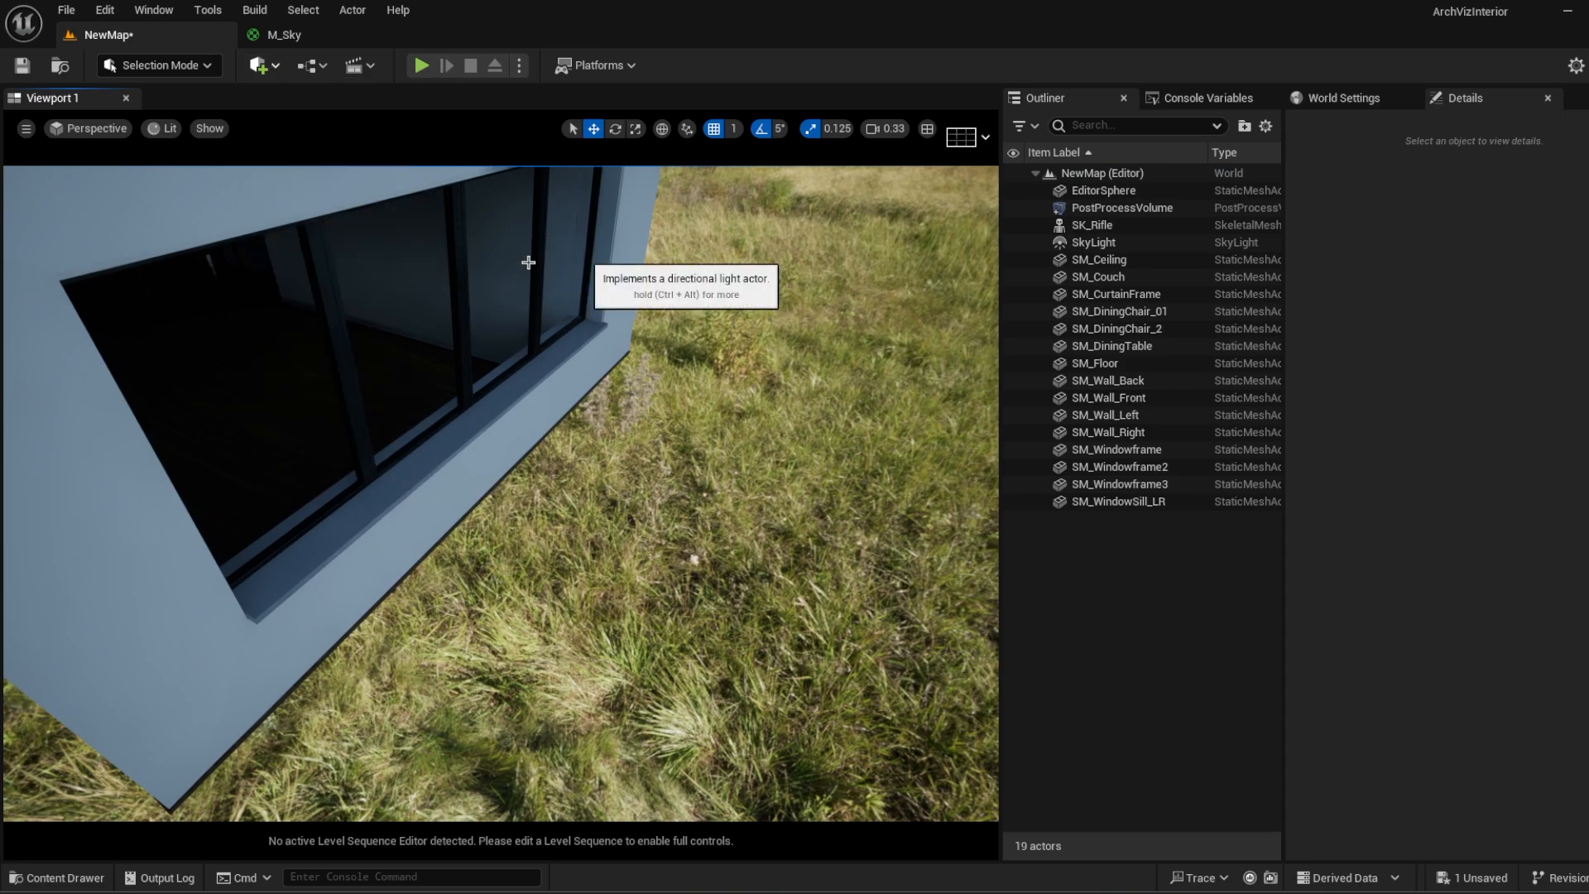
right_click_drag(705, 441, 668, 421)
right_click_drag(655, 323, 189, 148)
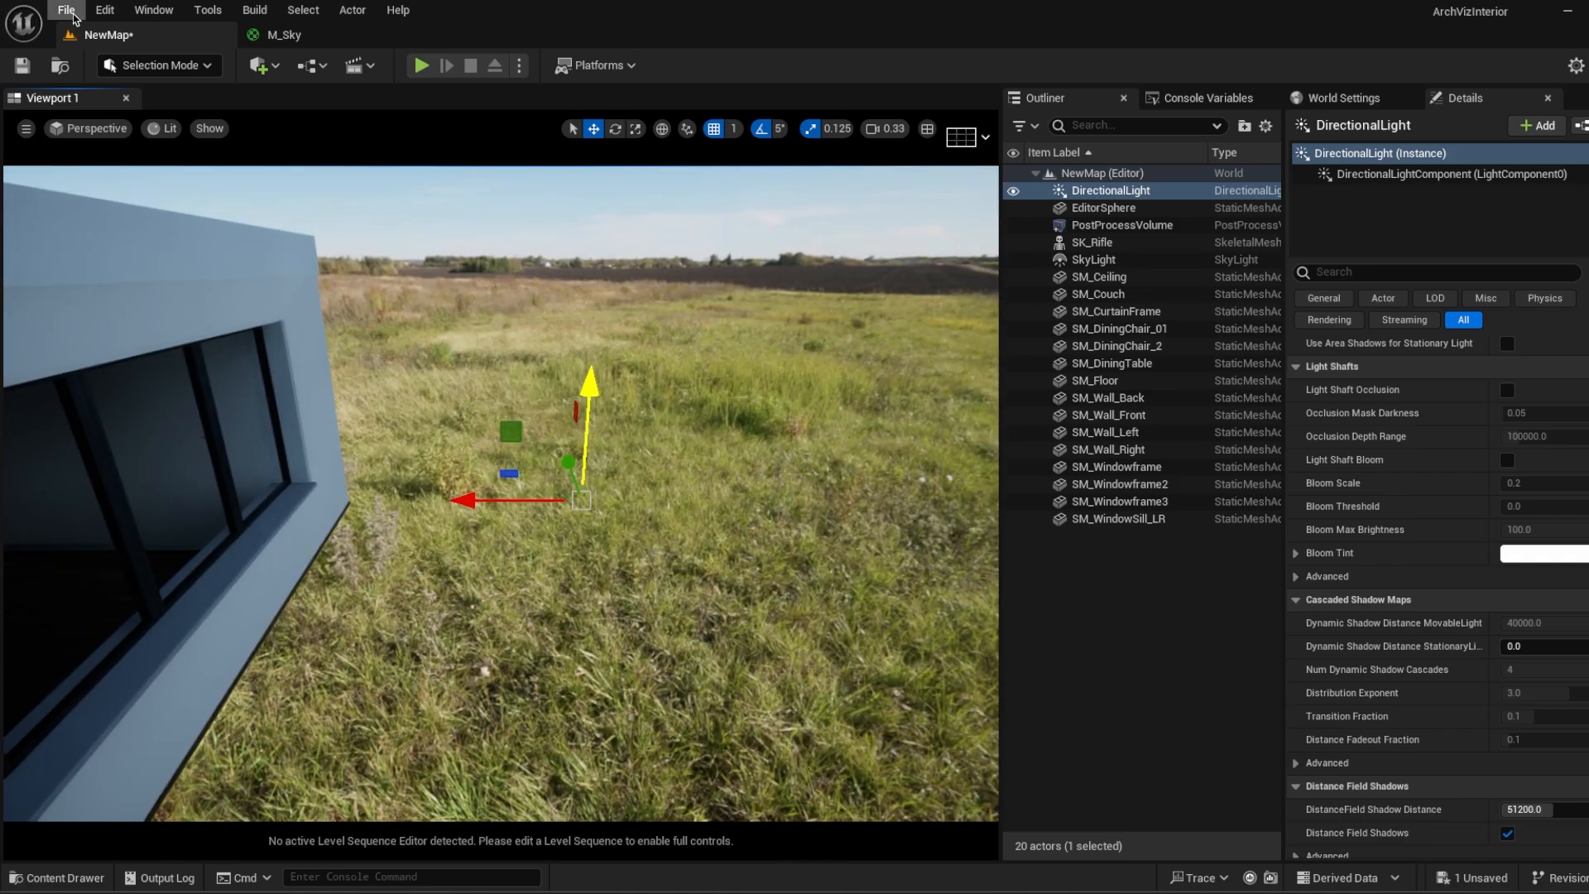
Step: Look up the gizmo plugins in the plugin browser and close it
left_click(103, 12)
left_click(156, 303)
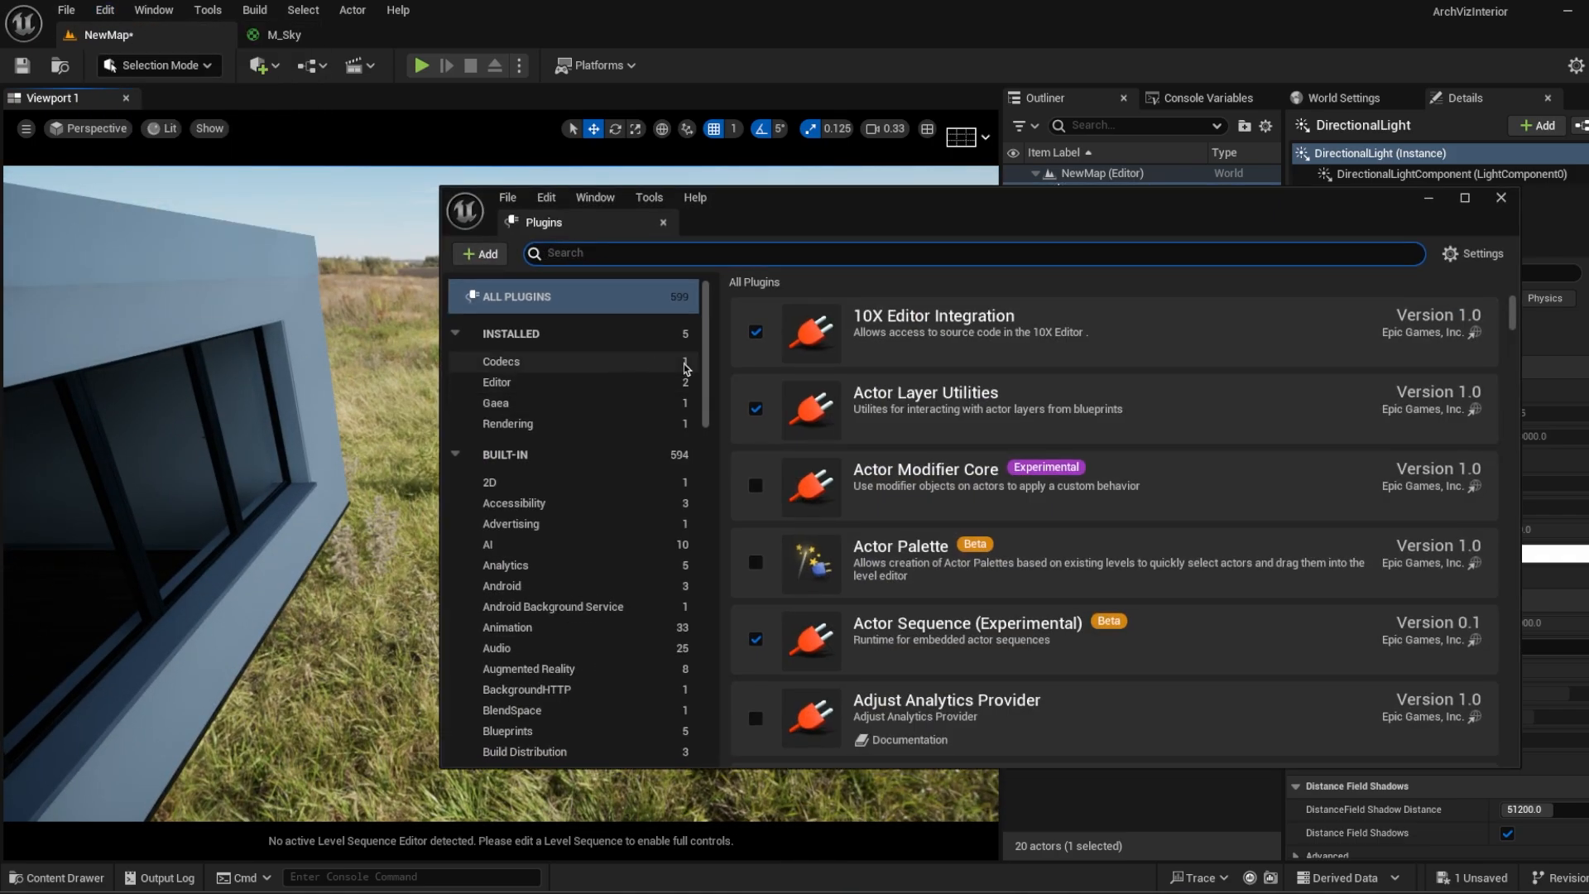
type("gizmo")
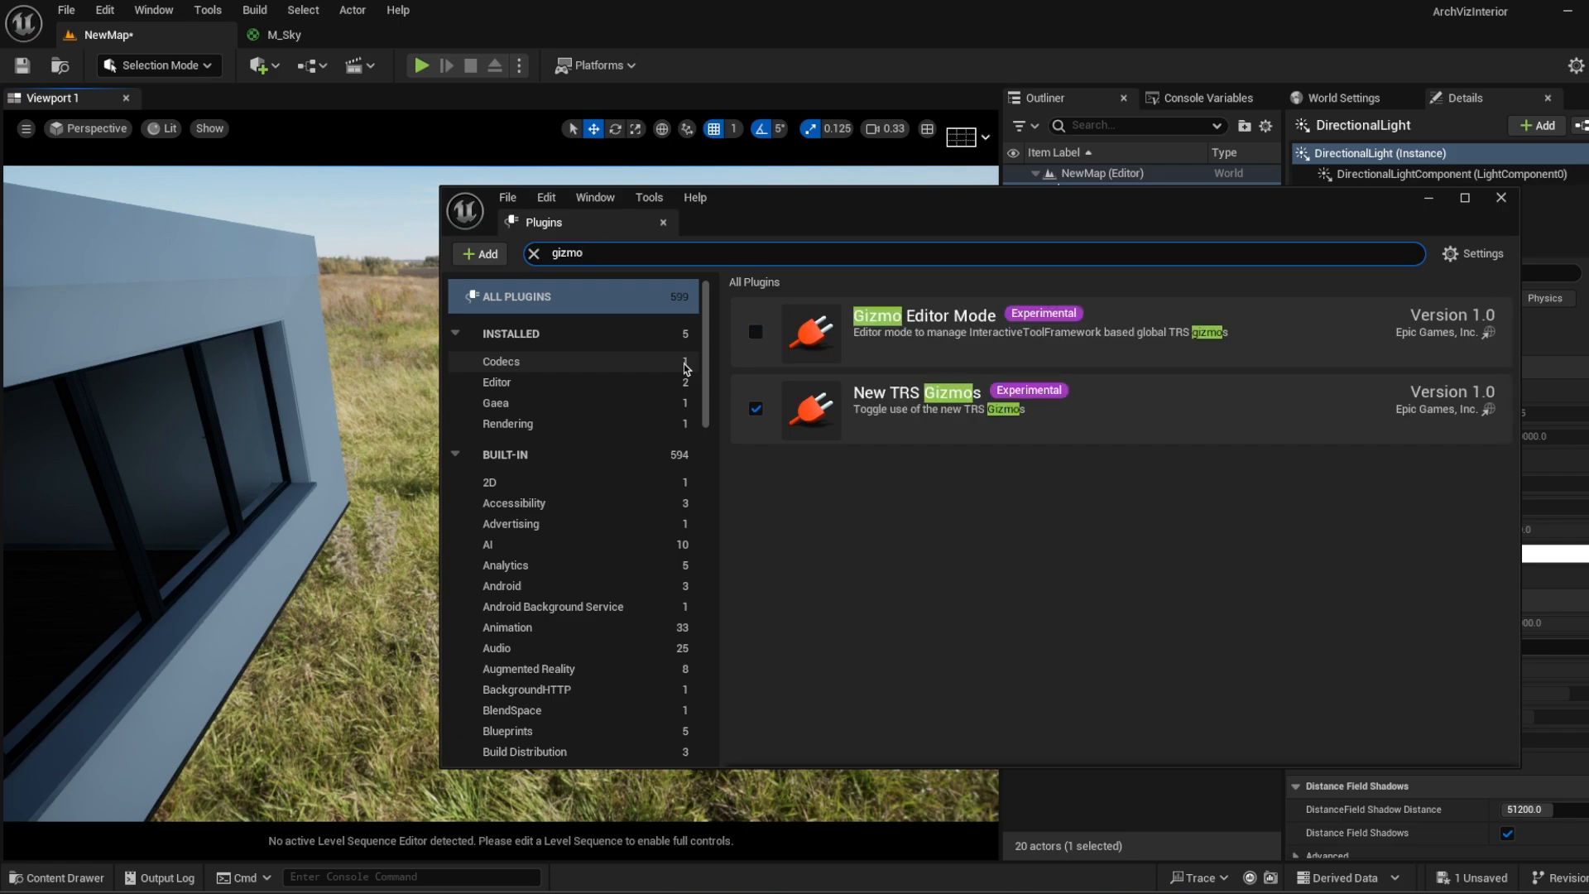
left_click(1513, 206)
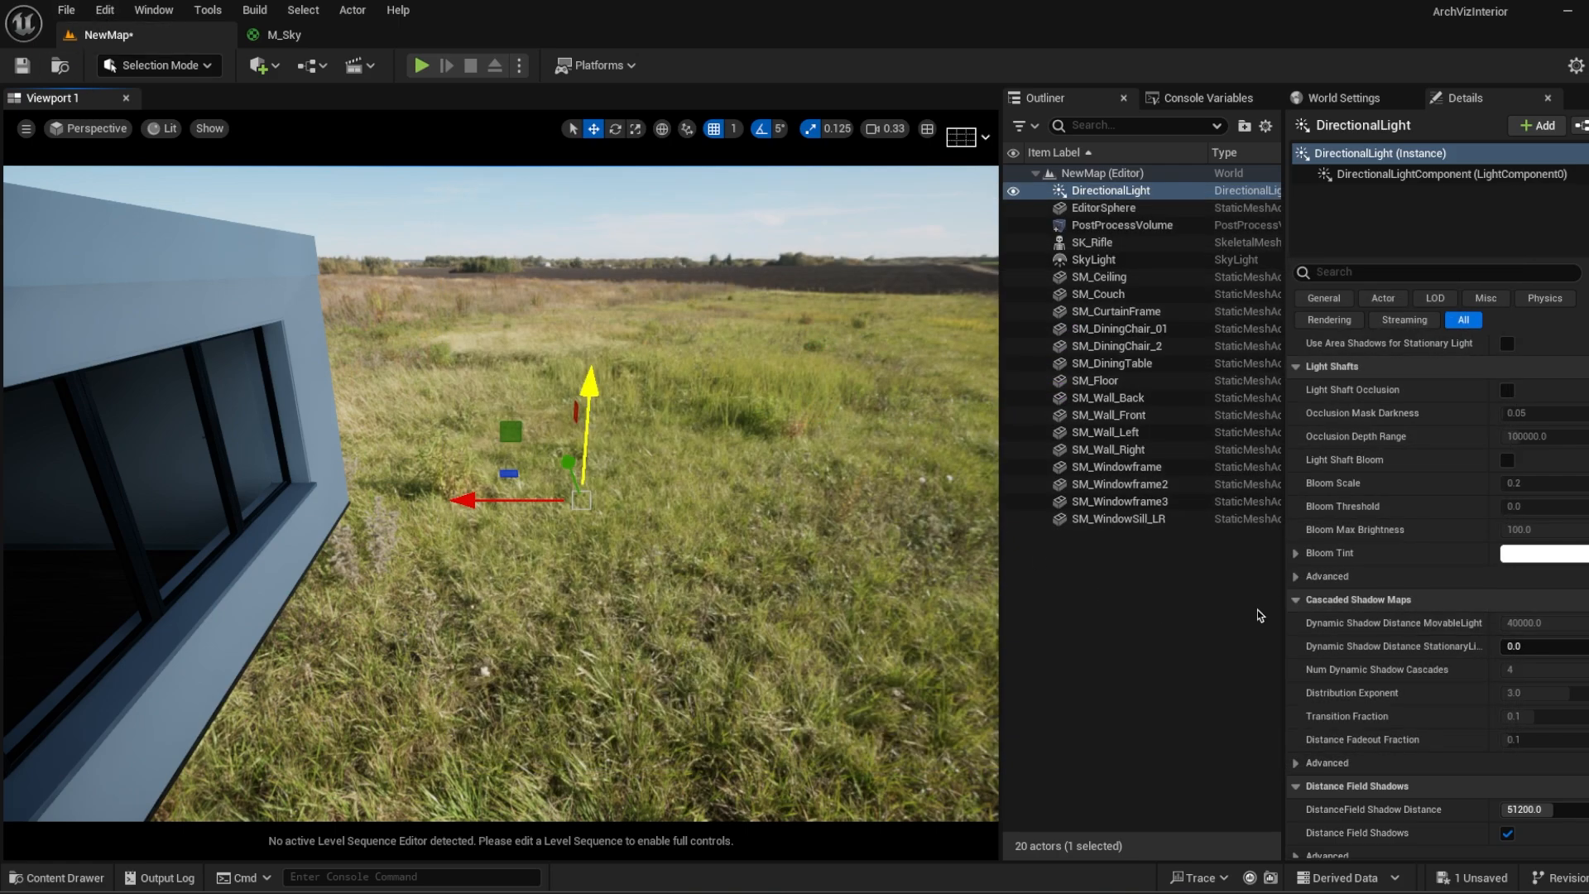
Step: Set the directional light's Intensity to 7000 lux
right_click_drag(499, 493, 456, 484)
scroll(1572, 605, "up", 8)
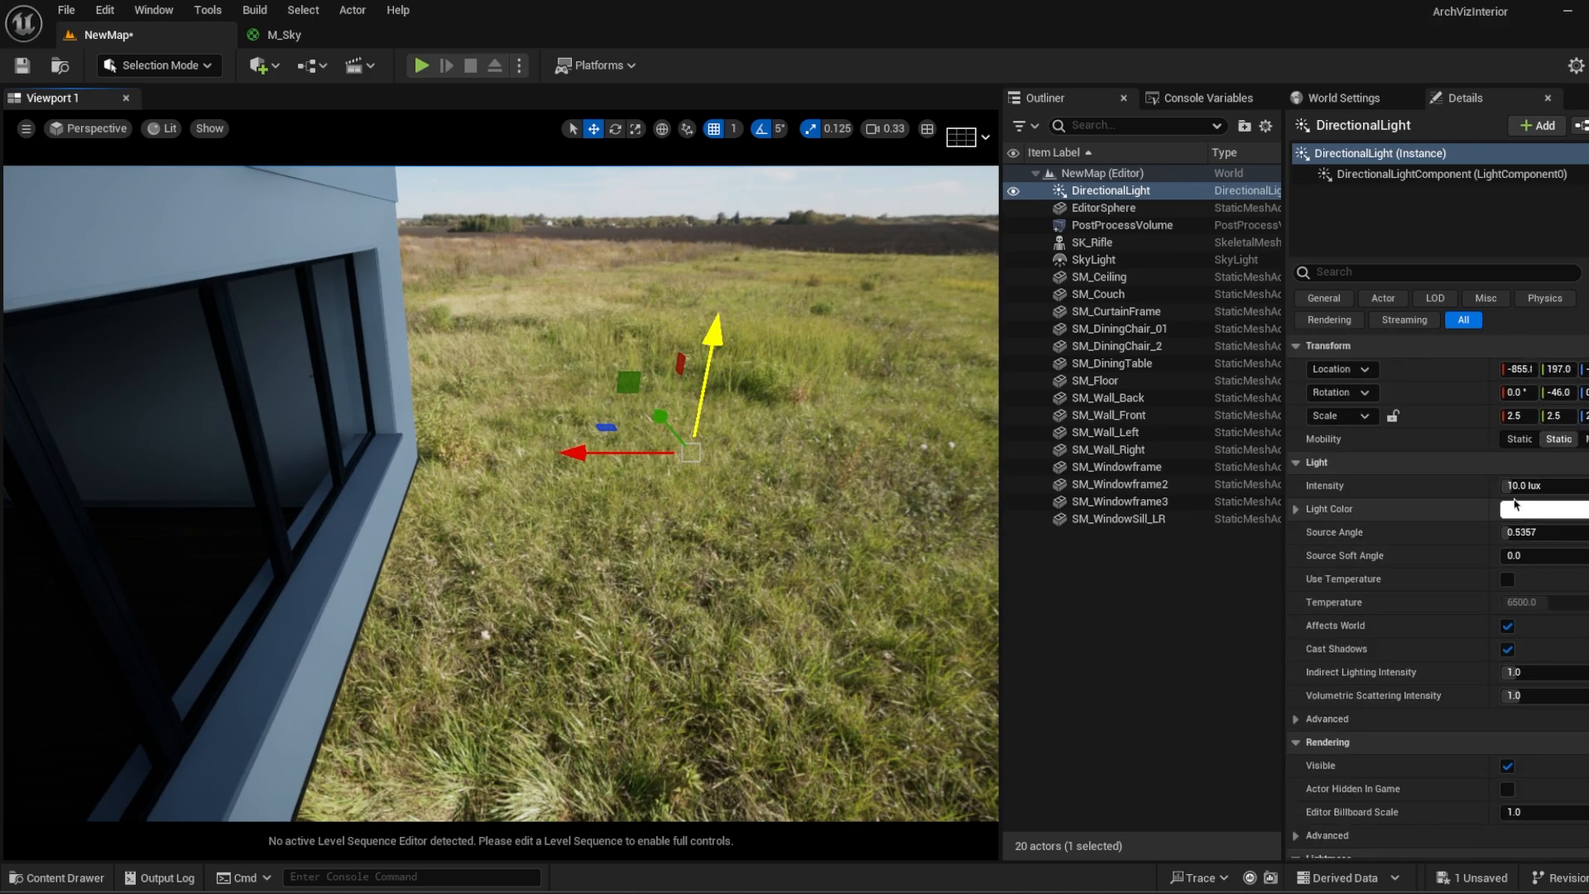
right_click_drag(639, 534, 553, 629)
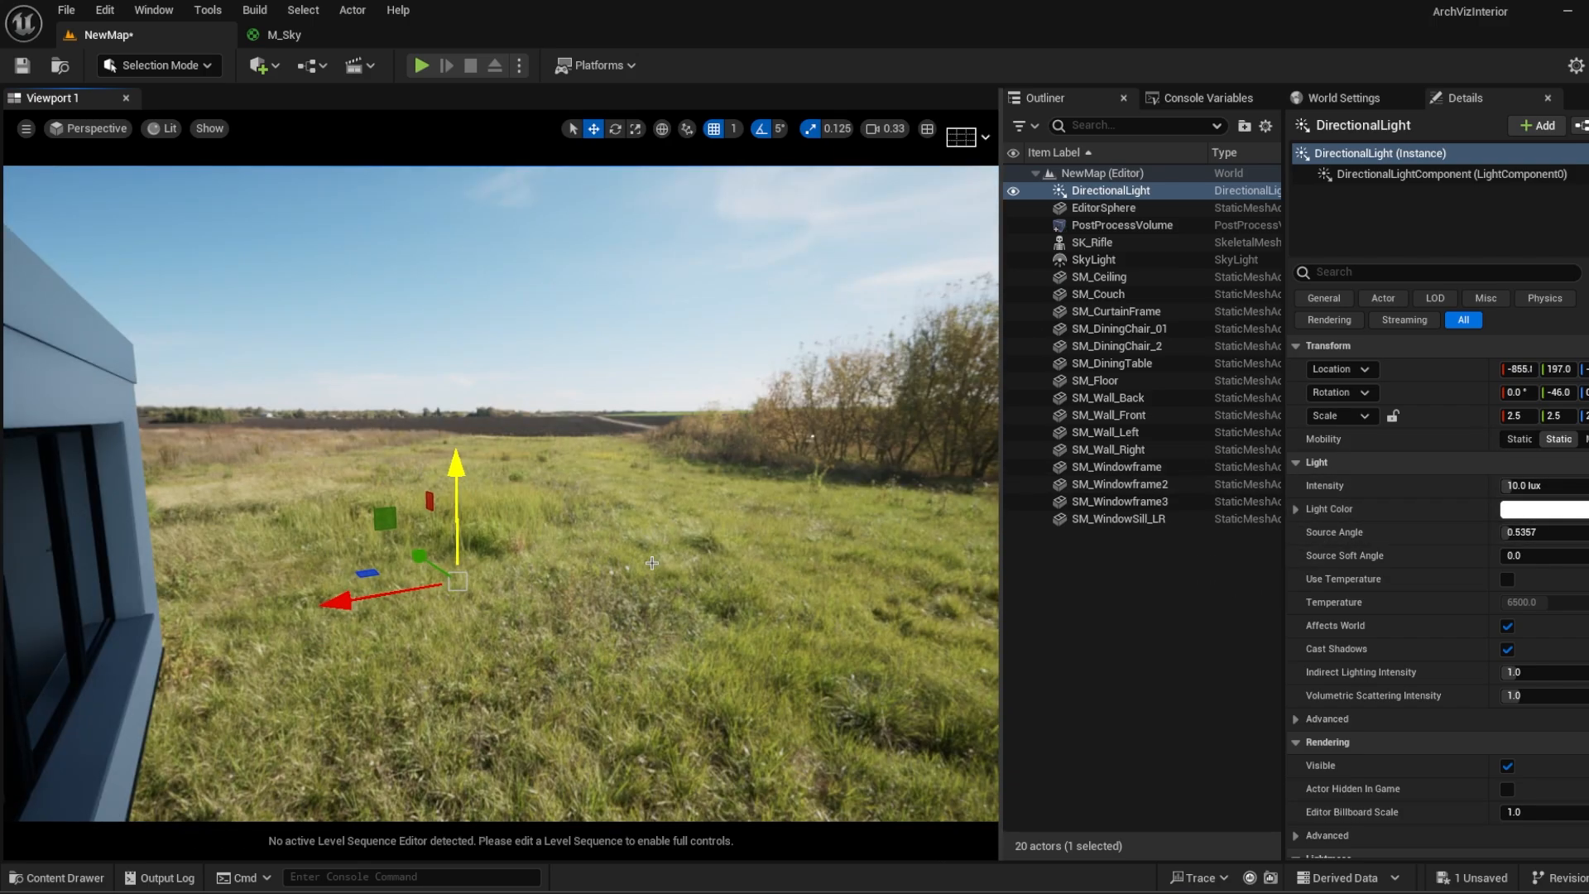
right_click_drag(690, 549, 680, 505)
right_click_drag(529, 498, 510, 487)
right_click_drag(355, 504, 501, 521)
left_click(1540, 486)
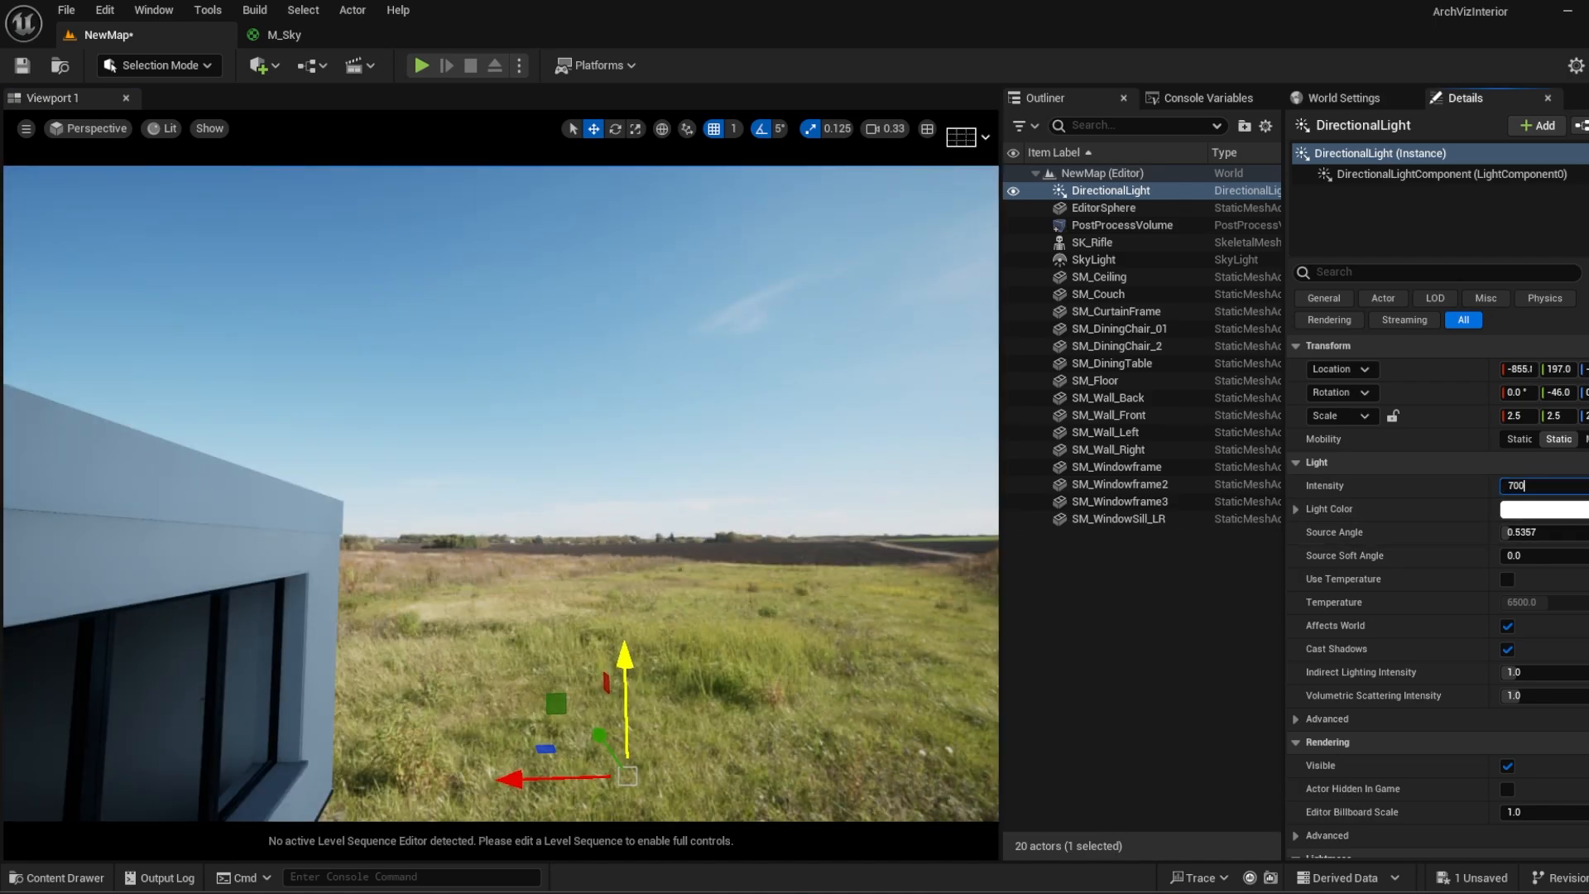
Step: Move the directional light to about X -977 and rotate it to a pitch of about -31.9° so it shines through the large window
right_click_drag(500, 496, 769, 606)
key("w")
key("w")
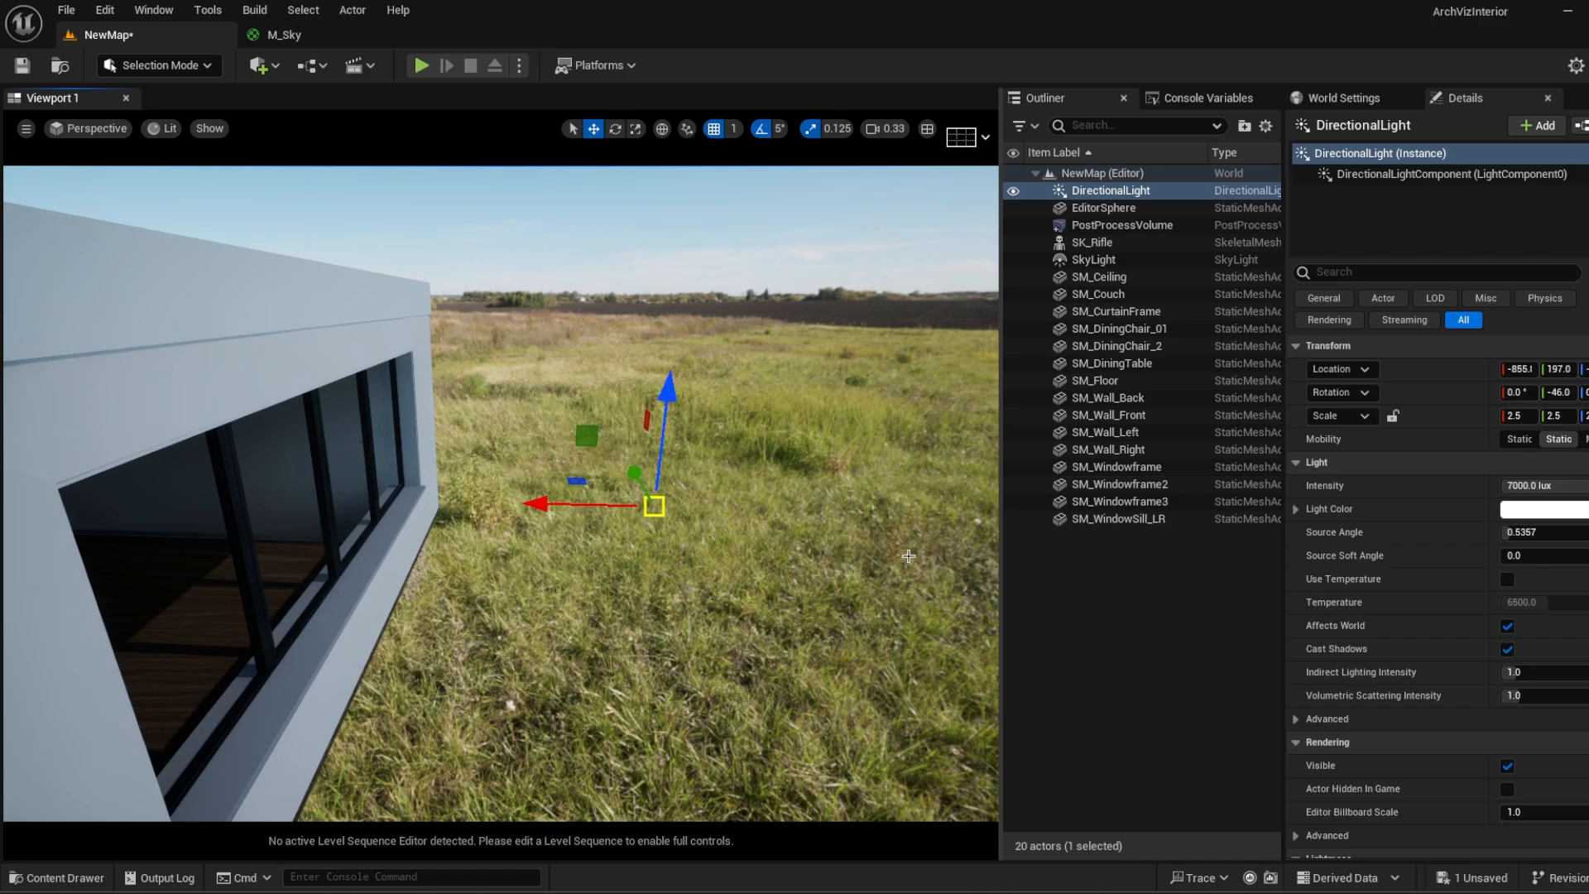
right_click_drag(705, 500, 727, 397)
key("e")
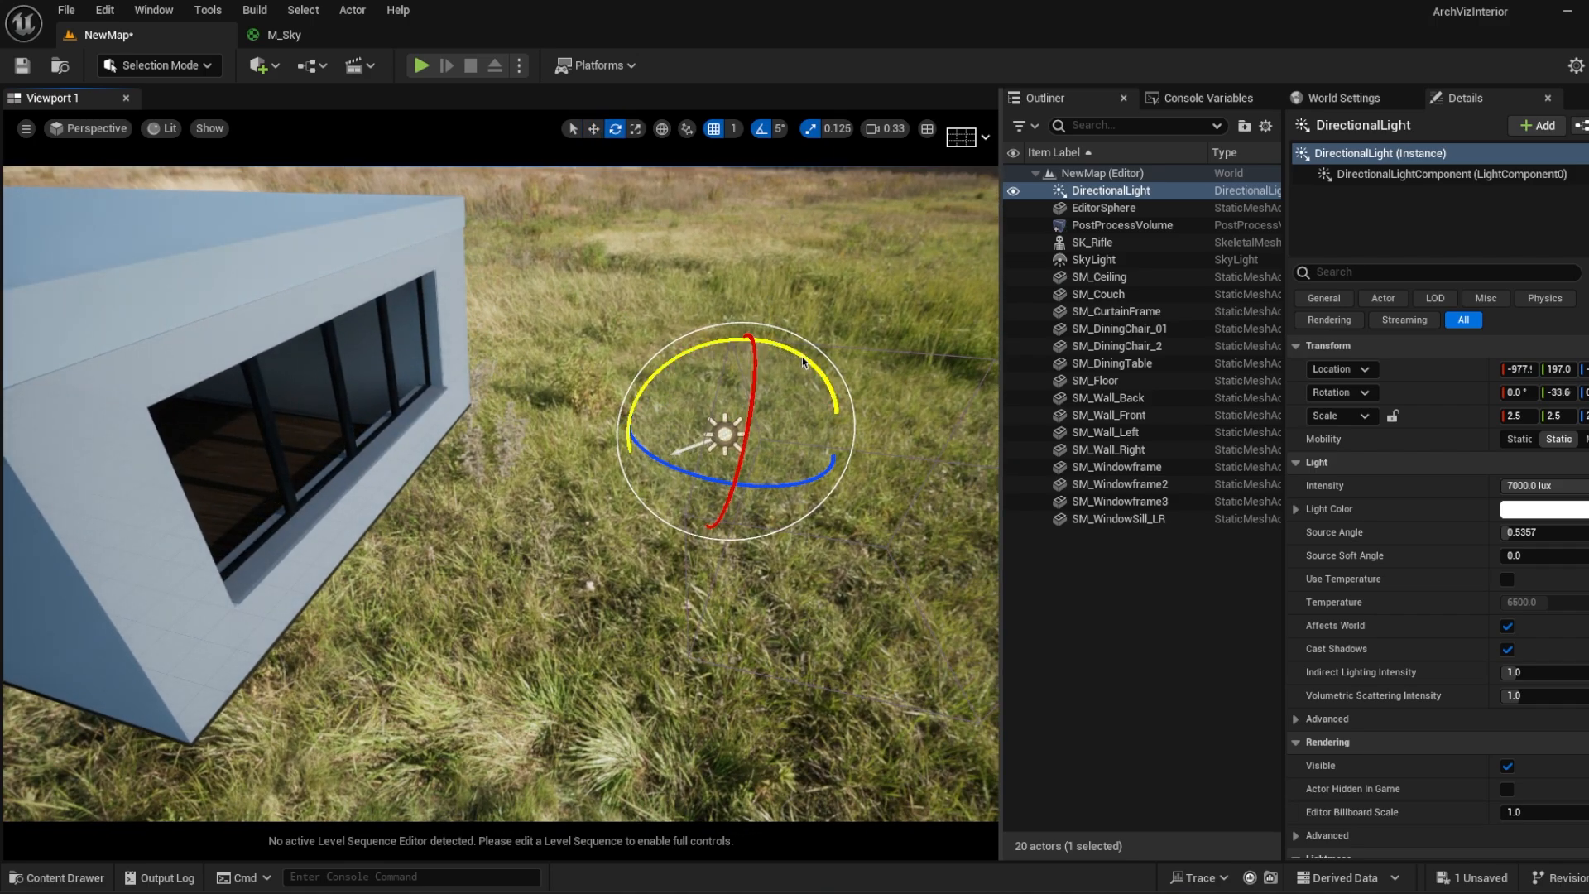
right_click_drag(692, 537, 662, 513)
key("w")
right_click_drag(497, 537, 637, 563)
key("w")
key("w")
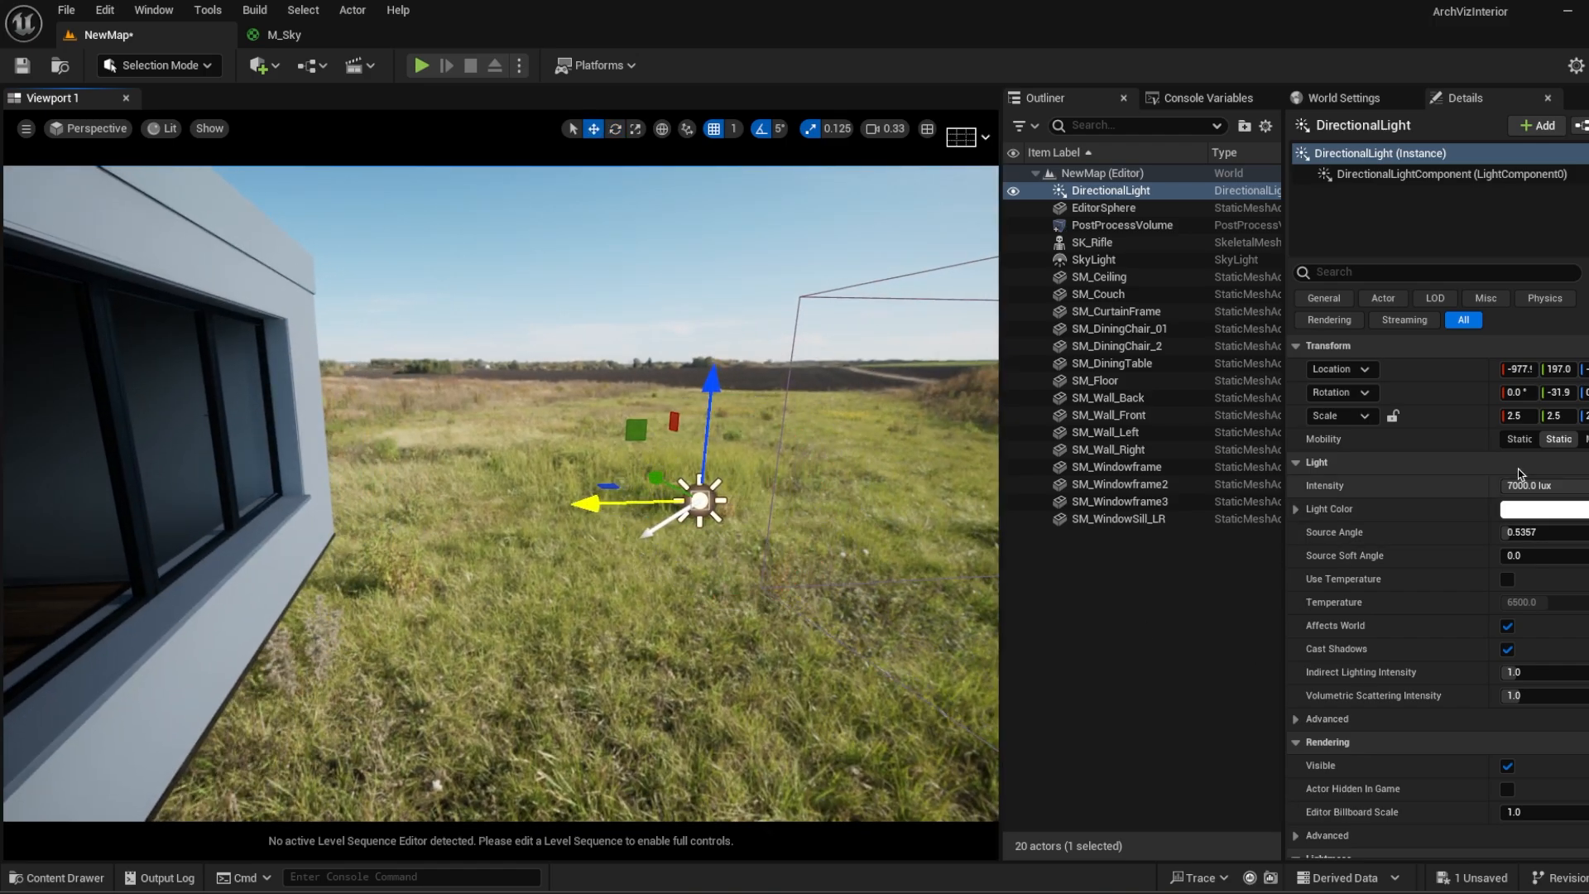
Step: Deselect the light and check the HDR (Eye Adaptation) visualization in the viewport's Visualize show flags
left_click(1053, 638)
key("w")
right_click_drag(828, 579, 82, 178)
key("e")
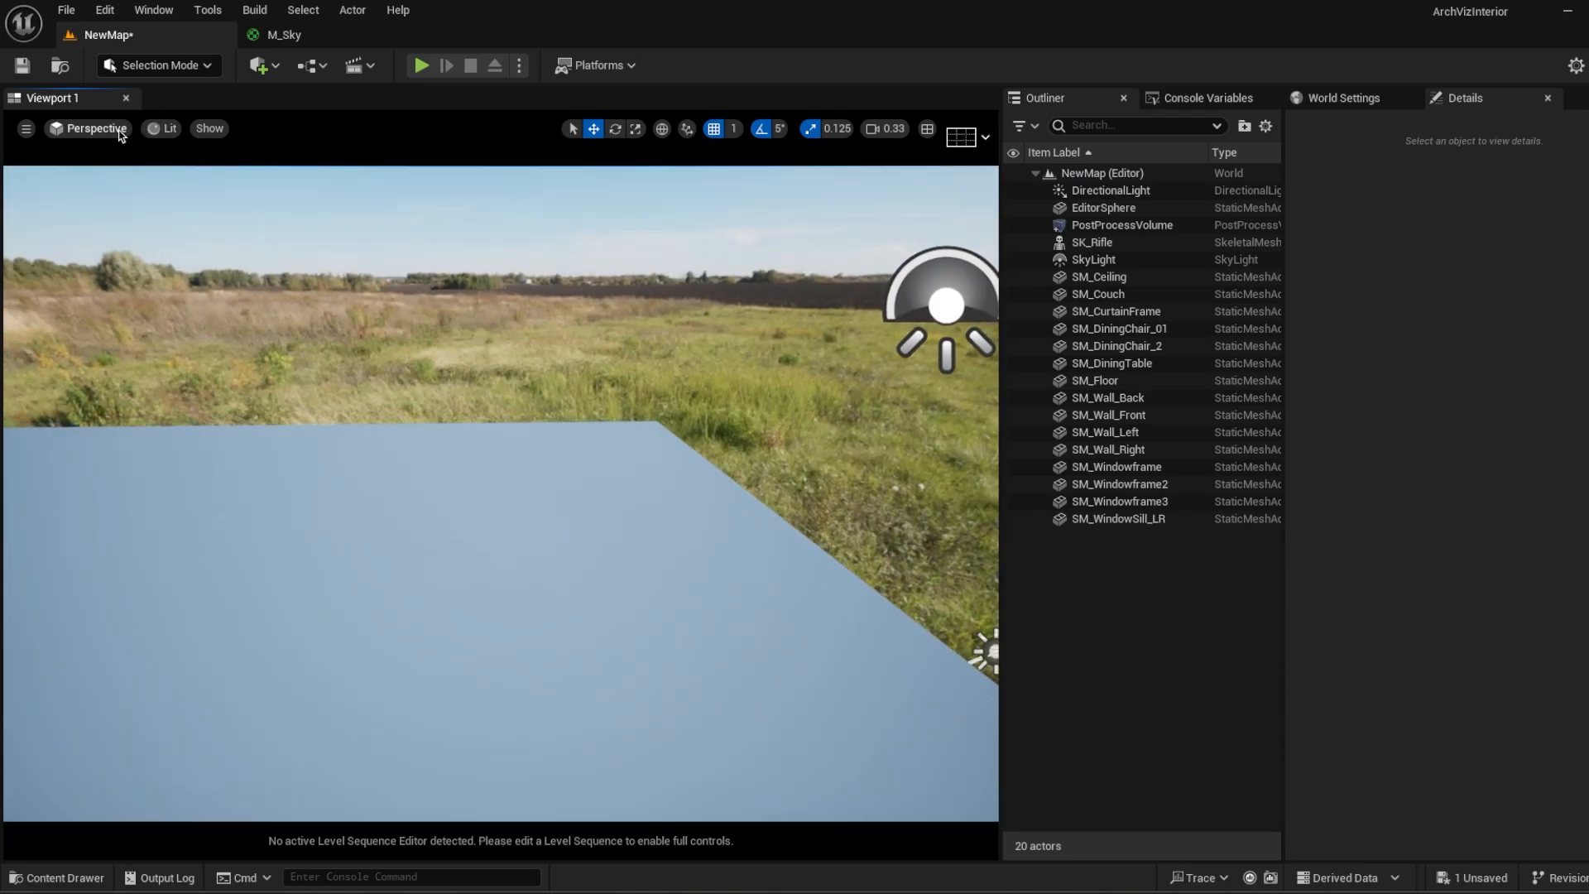
left_click(209, 128)
mouse_move(273, 713)
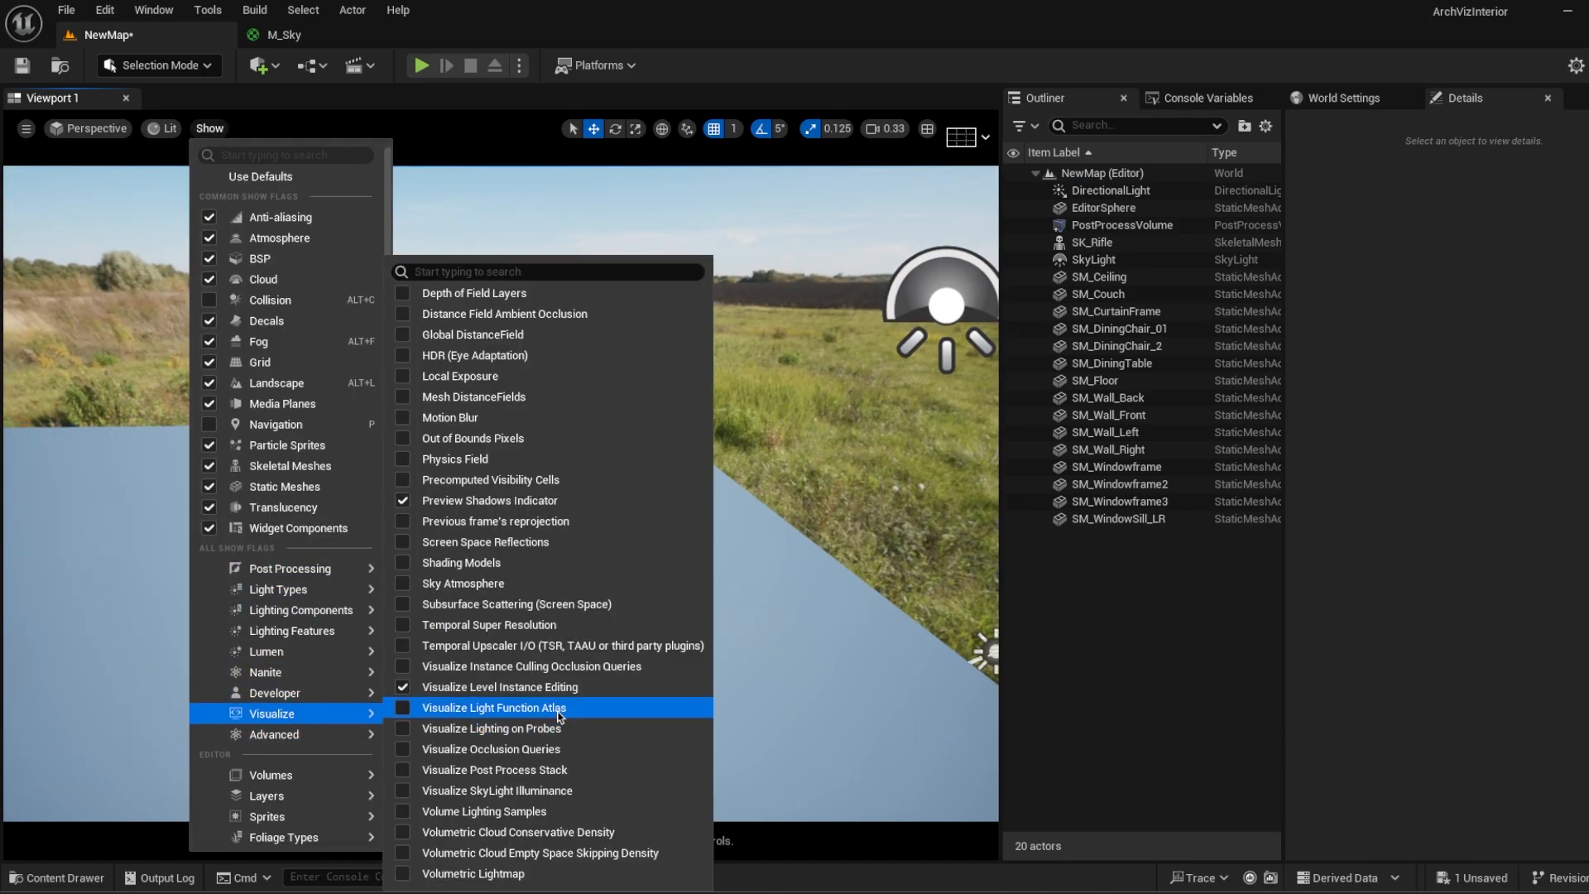
left_click(474, 355)
key("Escape")
right_click_drag(474, 355, 376, 204)
left_click(209, 128)
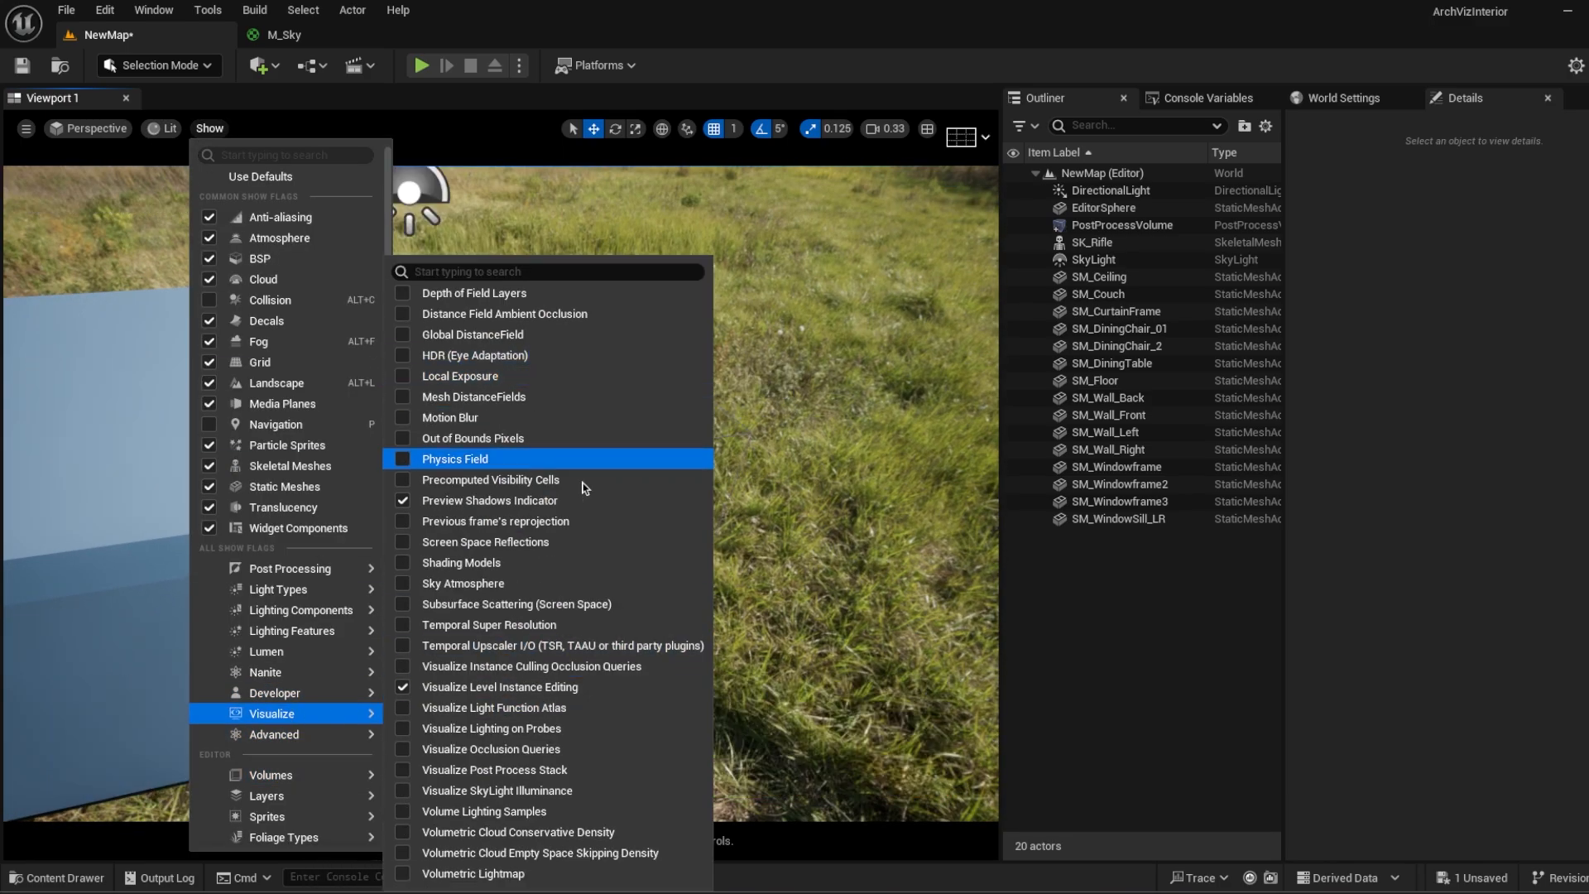
left_click(560, 469)
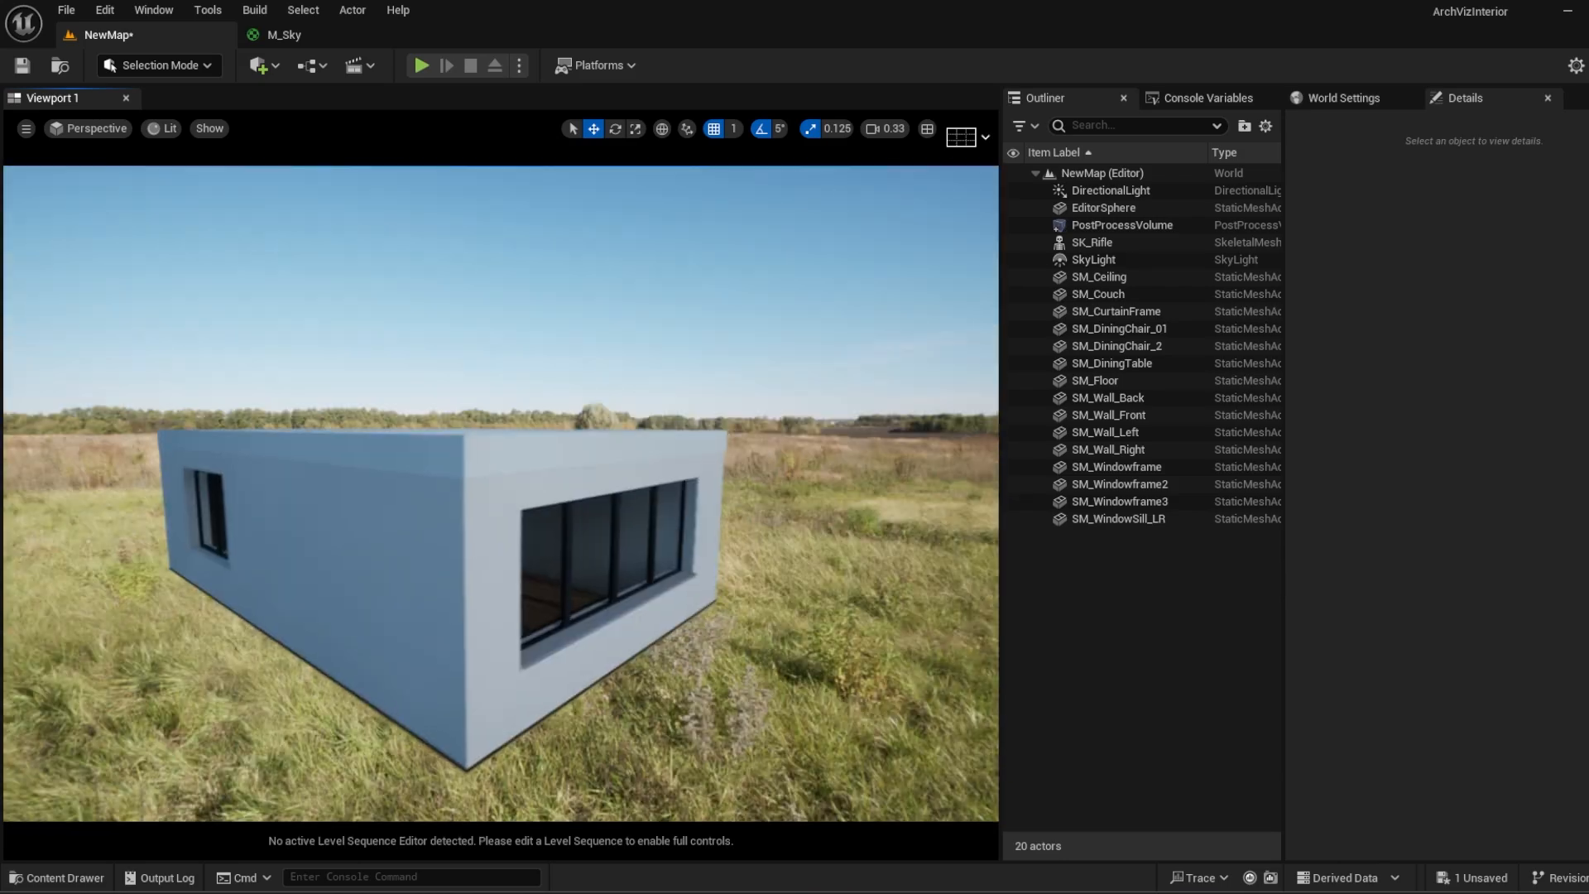
Step: Examine the directional light's effect on the building's exterior walls, window recess and the floor behind the large window
right_click_drag(501, 494, 653, 472)
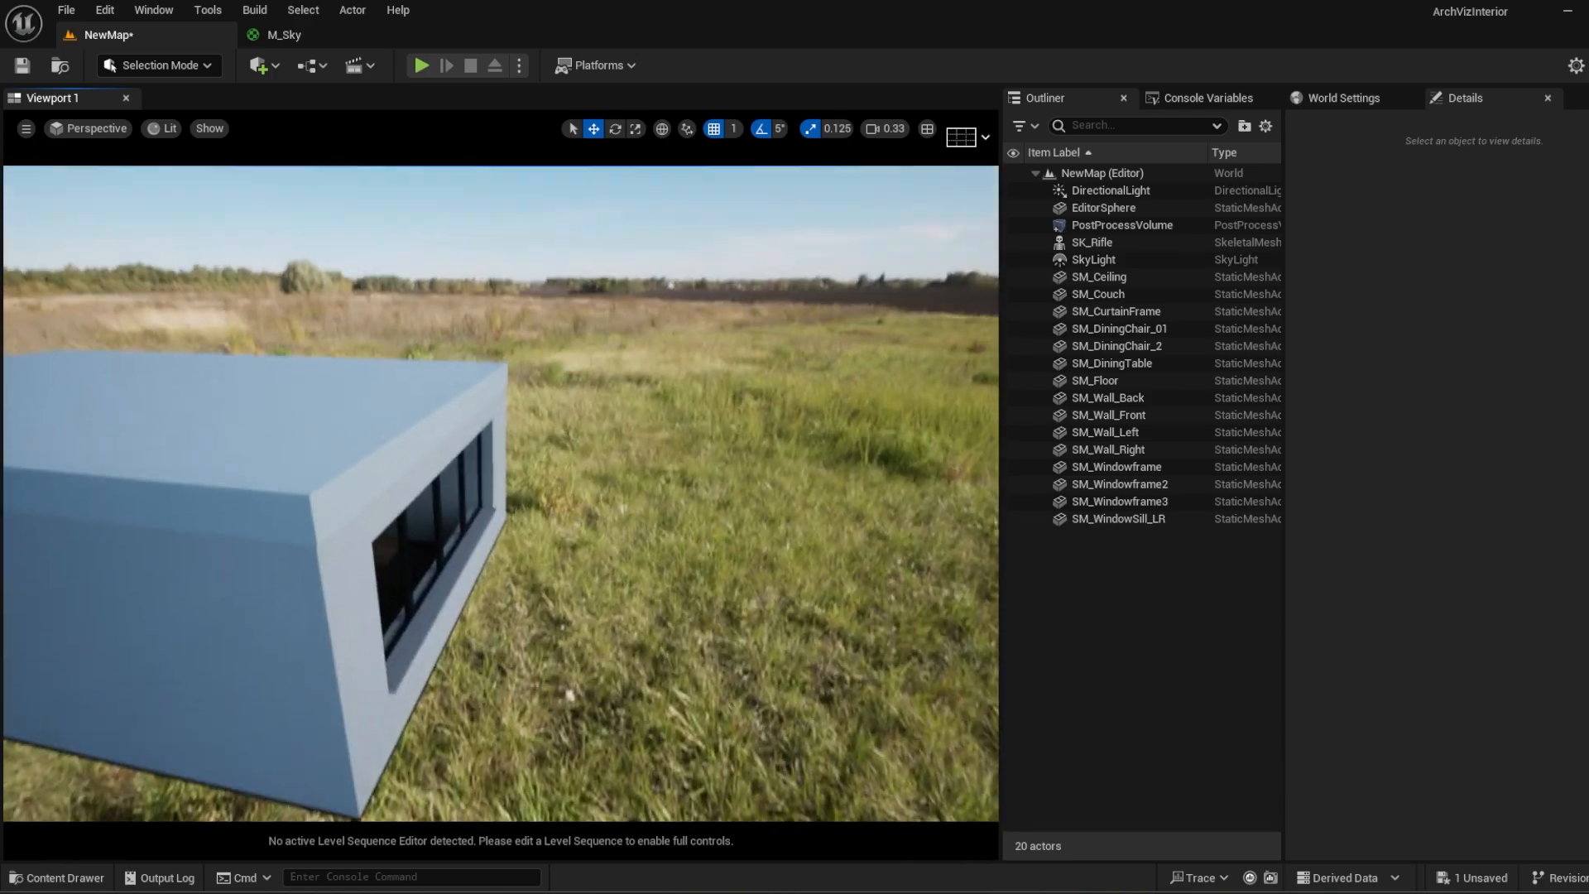
right_click_drag(654, 471, 347, 488)
right_click_drag(500, 493, 641, 488)
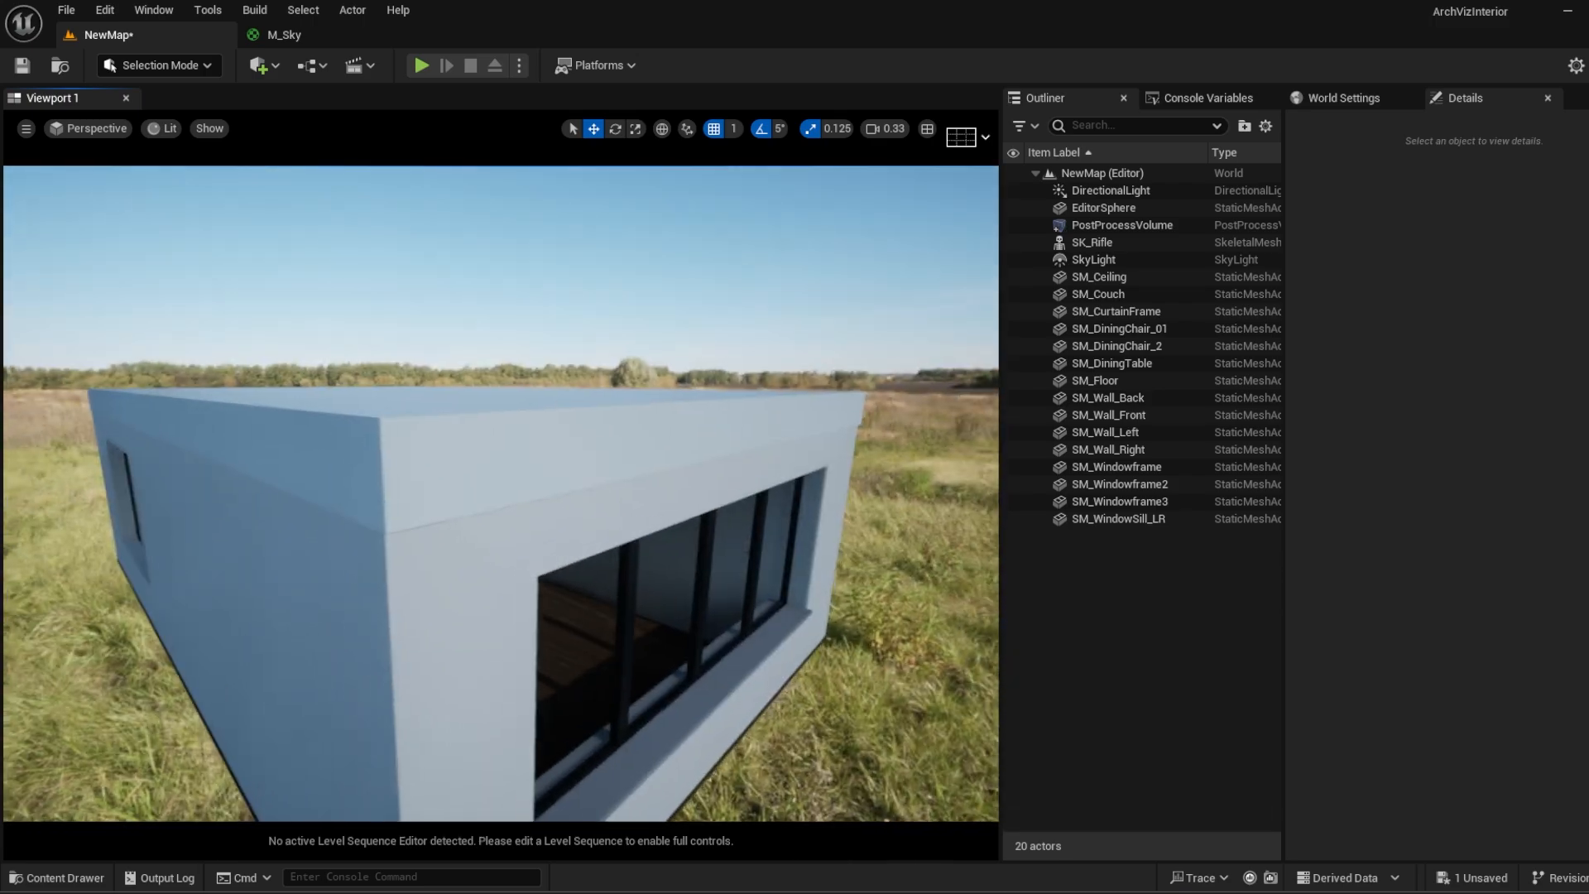
key("w")
key("s")
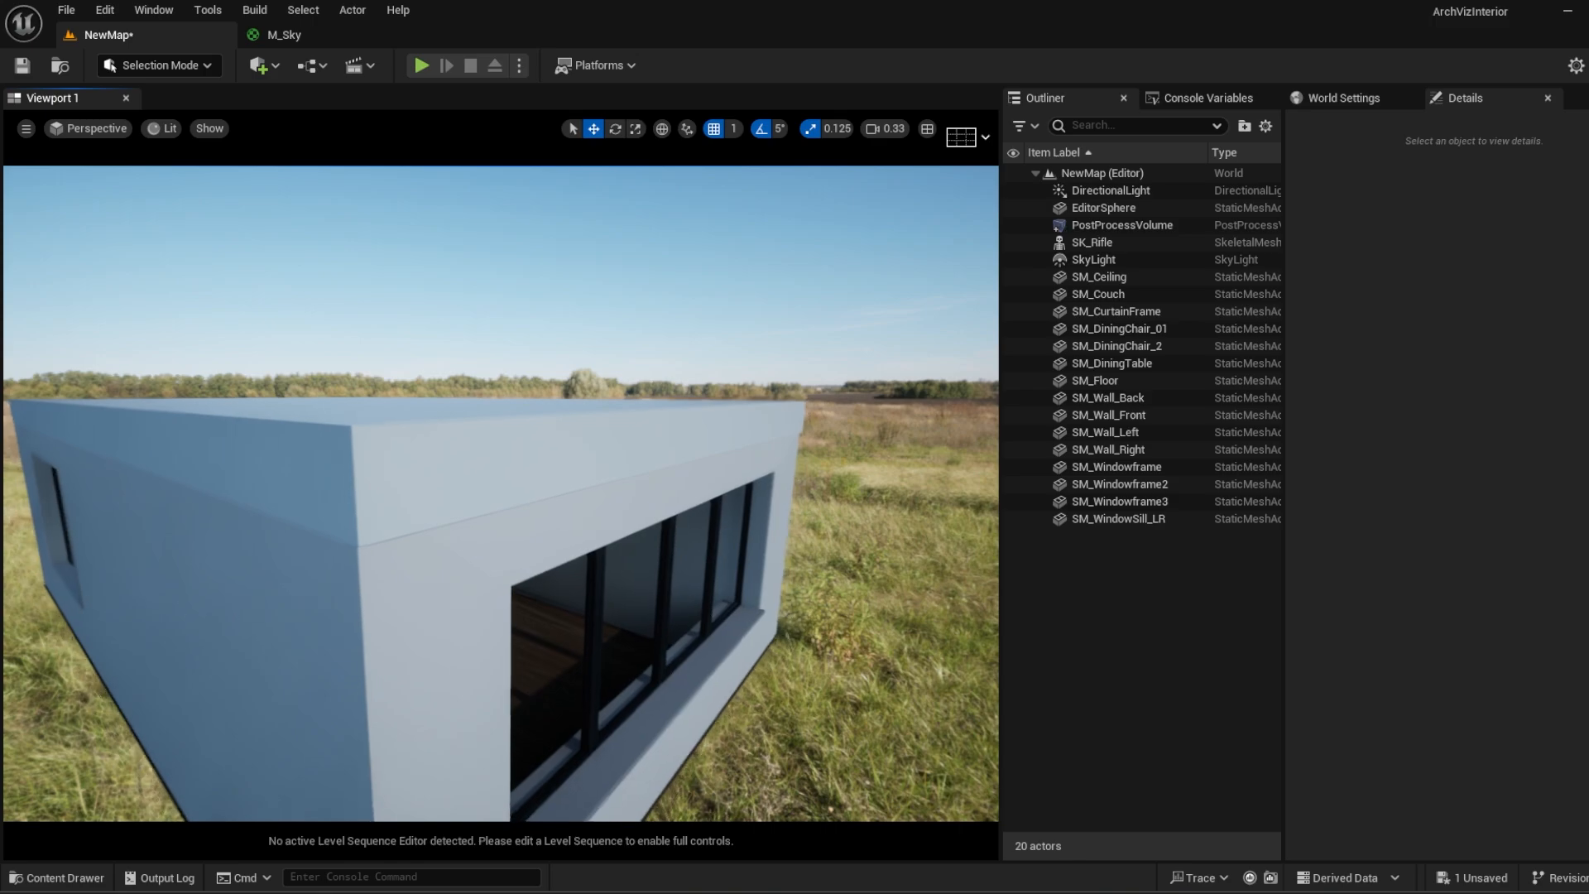
right_click_drag(501, 493, 455, 546)
key("w")
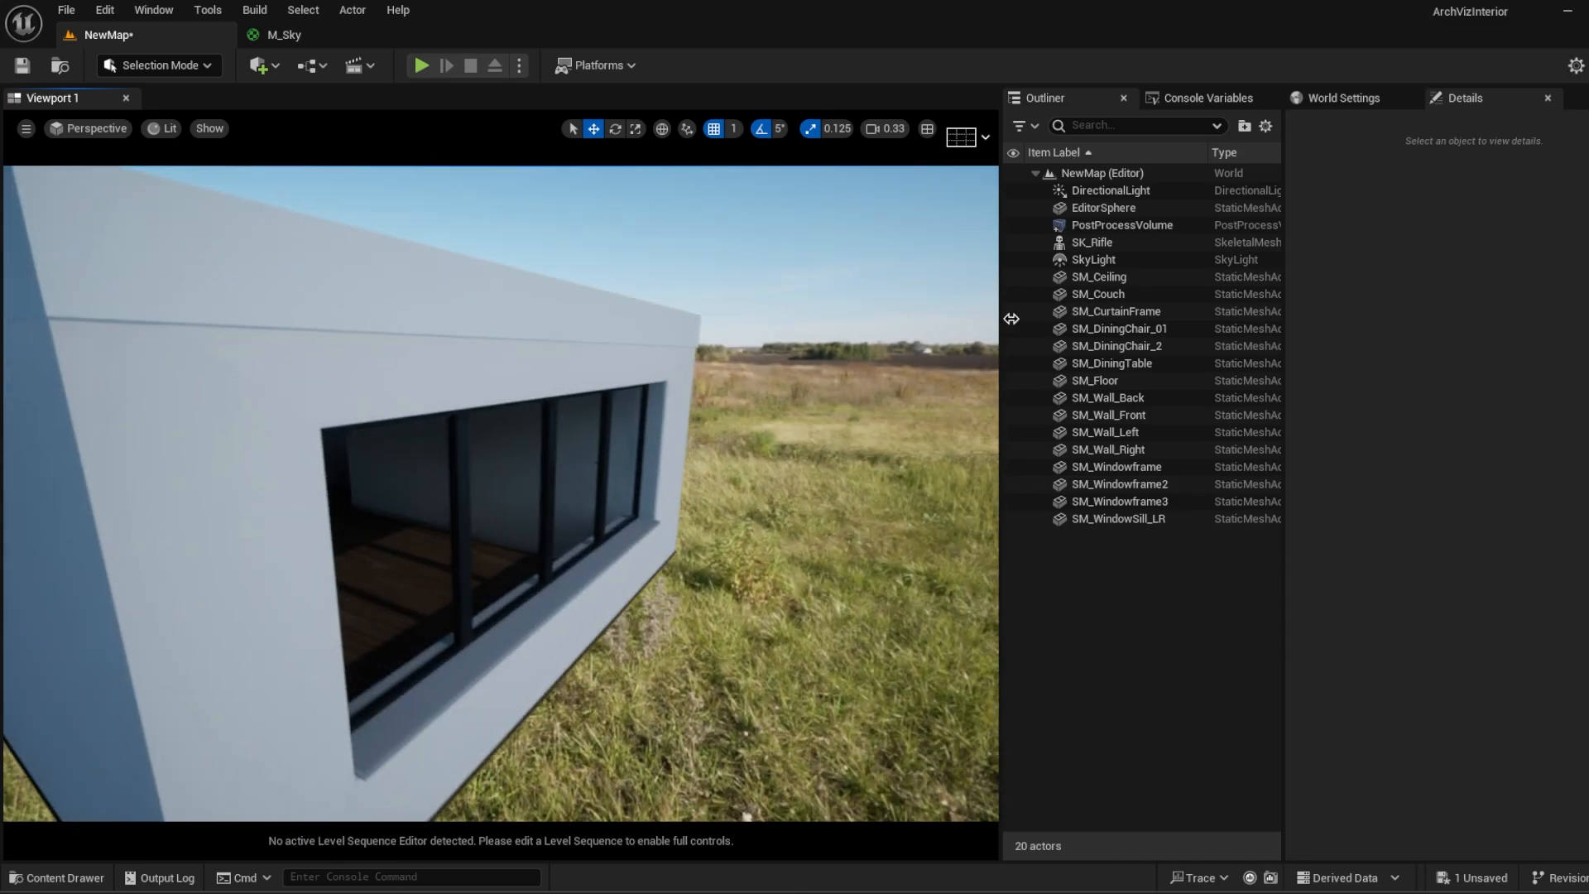
Step: Enable Use Temperature on the directional light, set its Temperature to 6200 and deselect it
left_click(1124, 192)
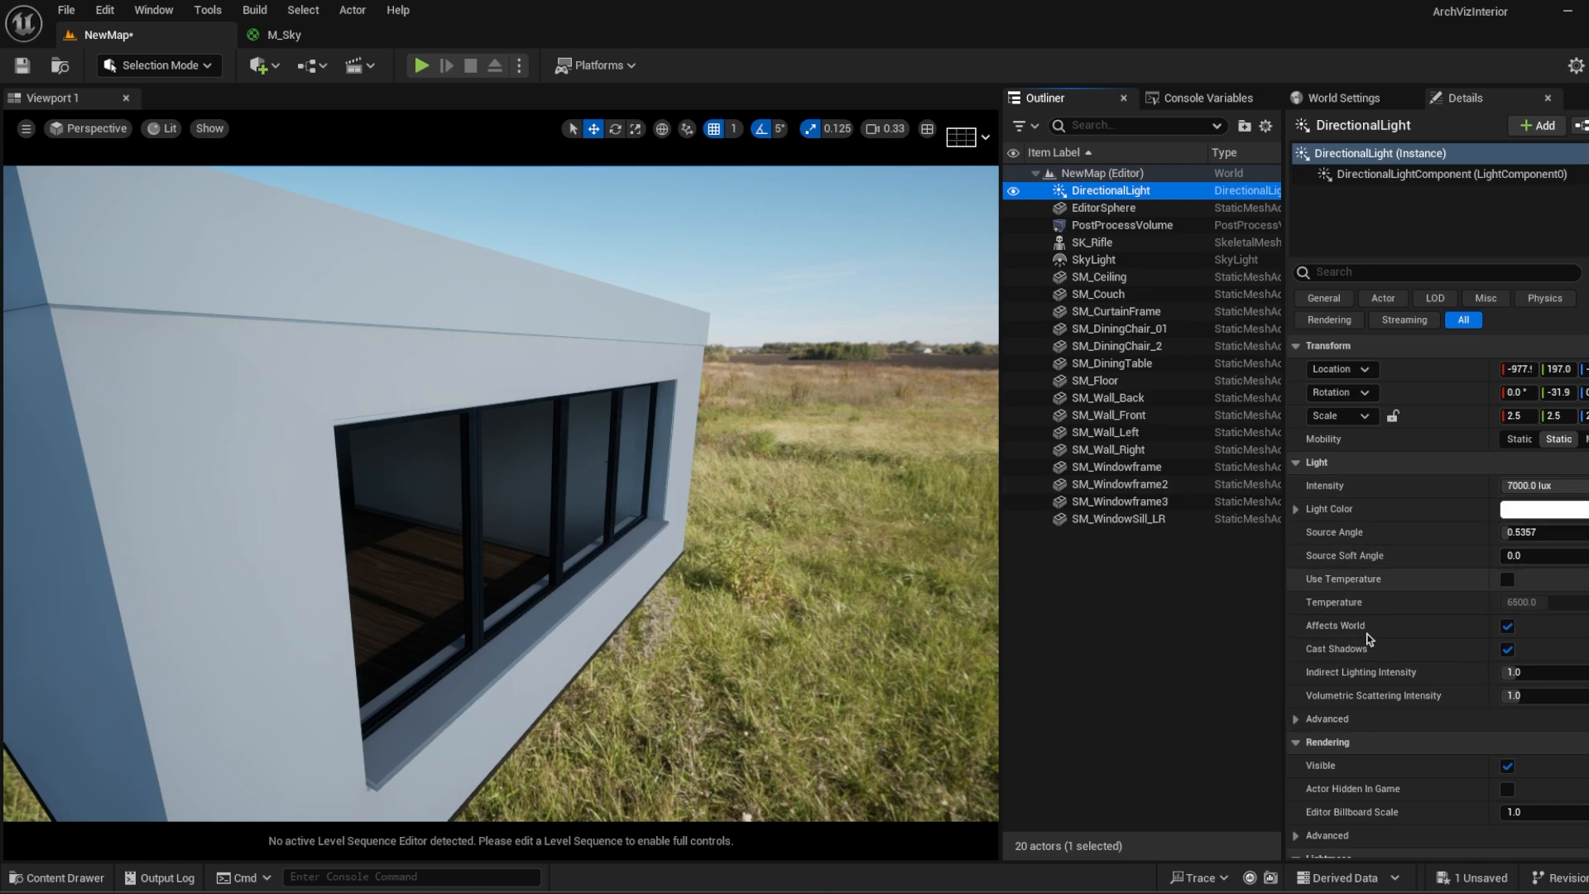
left_click(1506, 579)
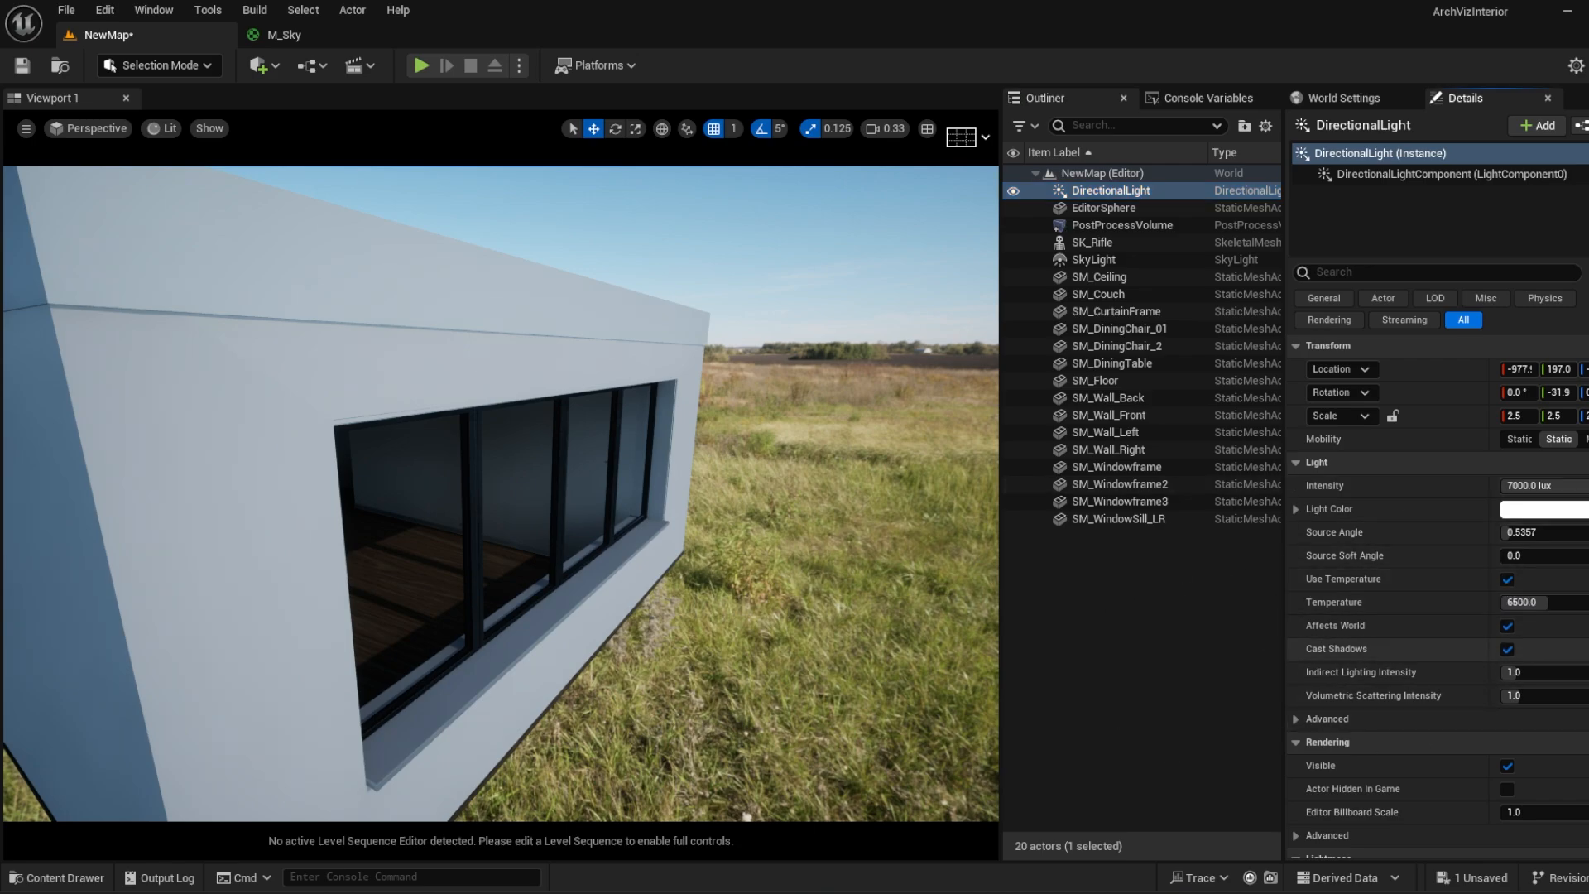
left_click(1525, 597)
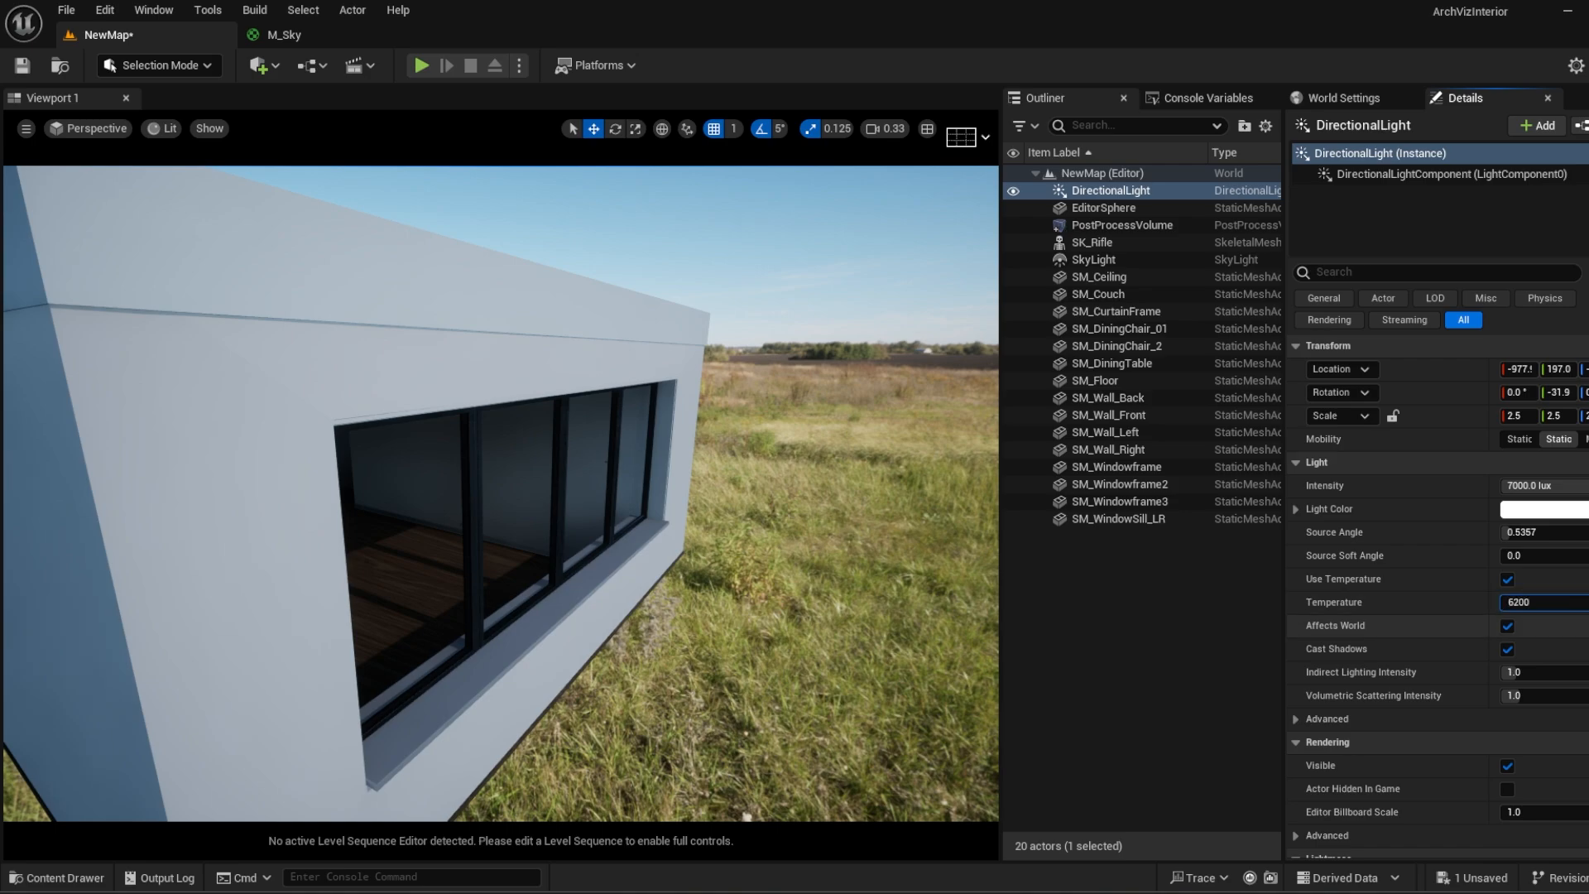
left_click(1165, 671)
Step: Examine the sunlight on the wooden floor and walls from inside the room and through the large window
right_click_drag(676, 532, 347, 513)
key("w")
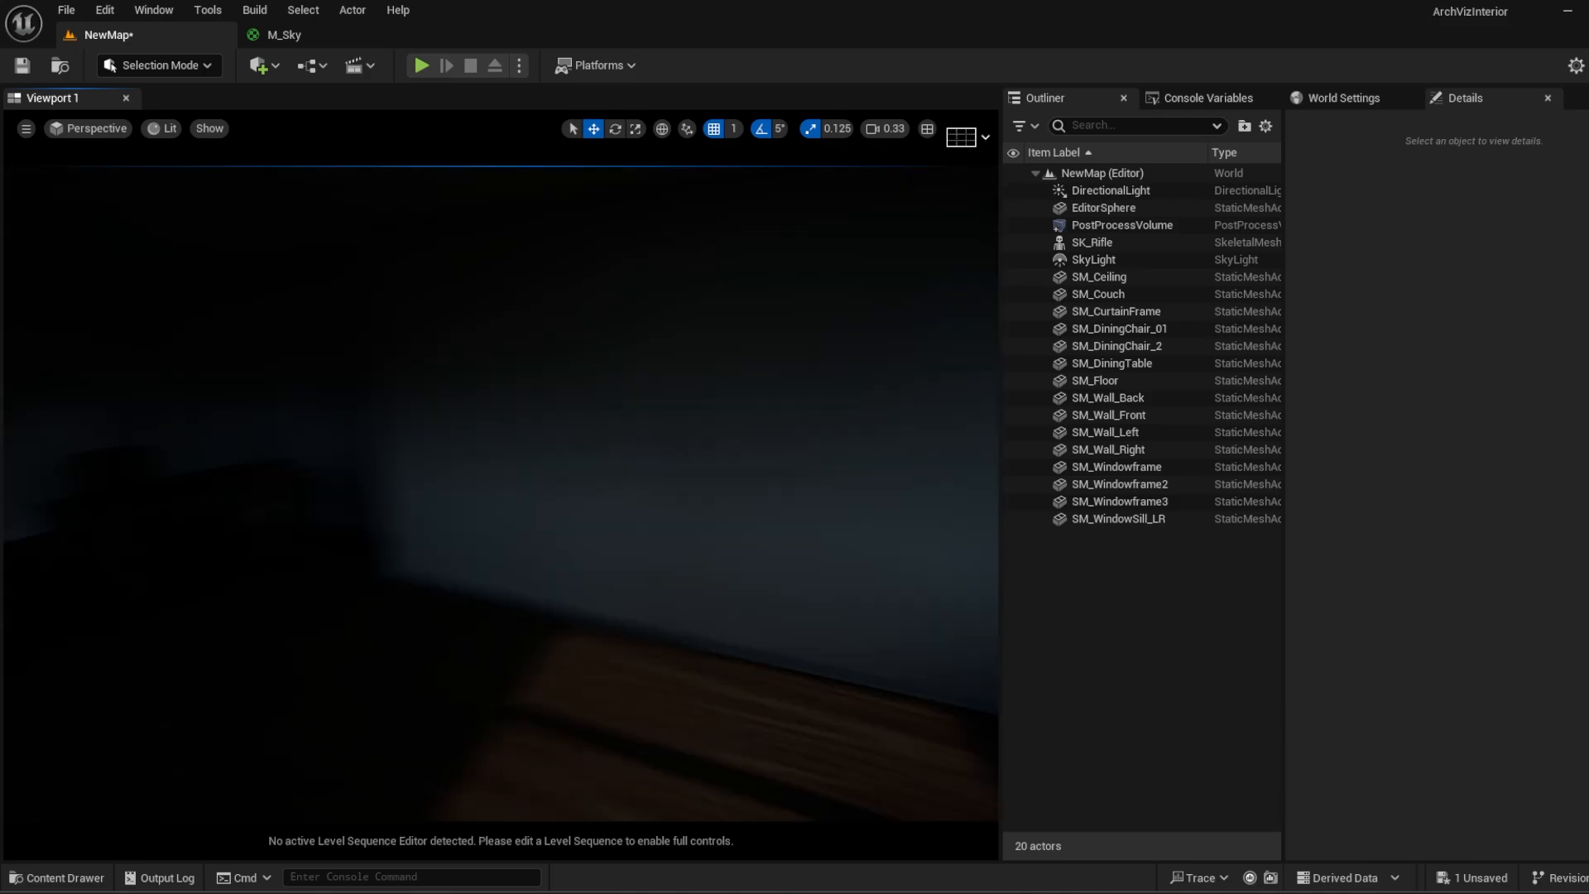
key("w")
right_click_drag(500, 493, 530, 600)
key("s")
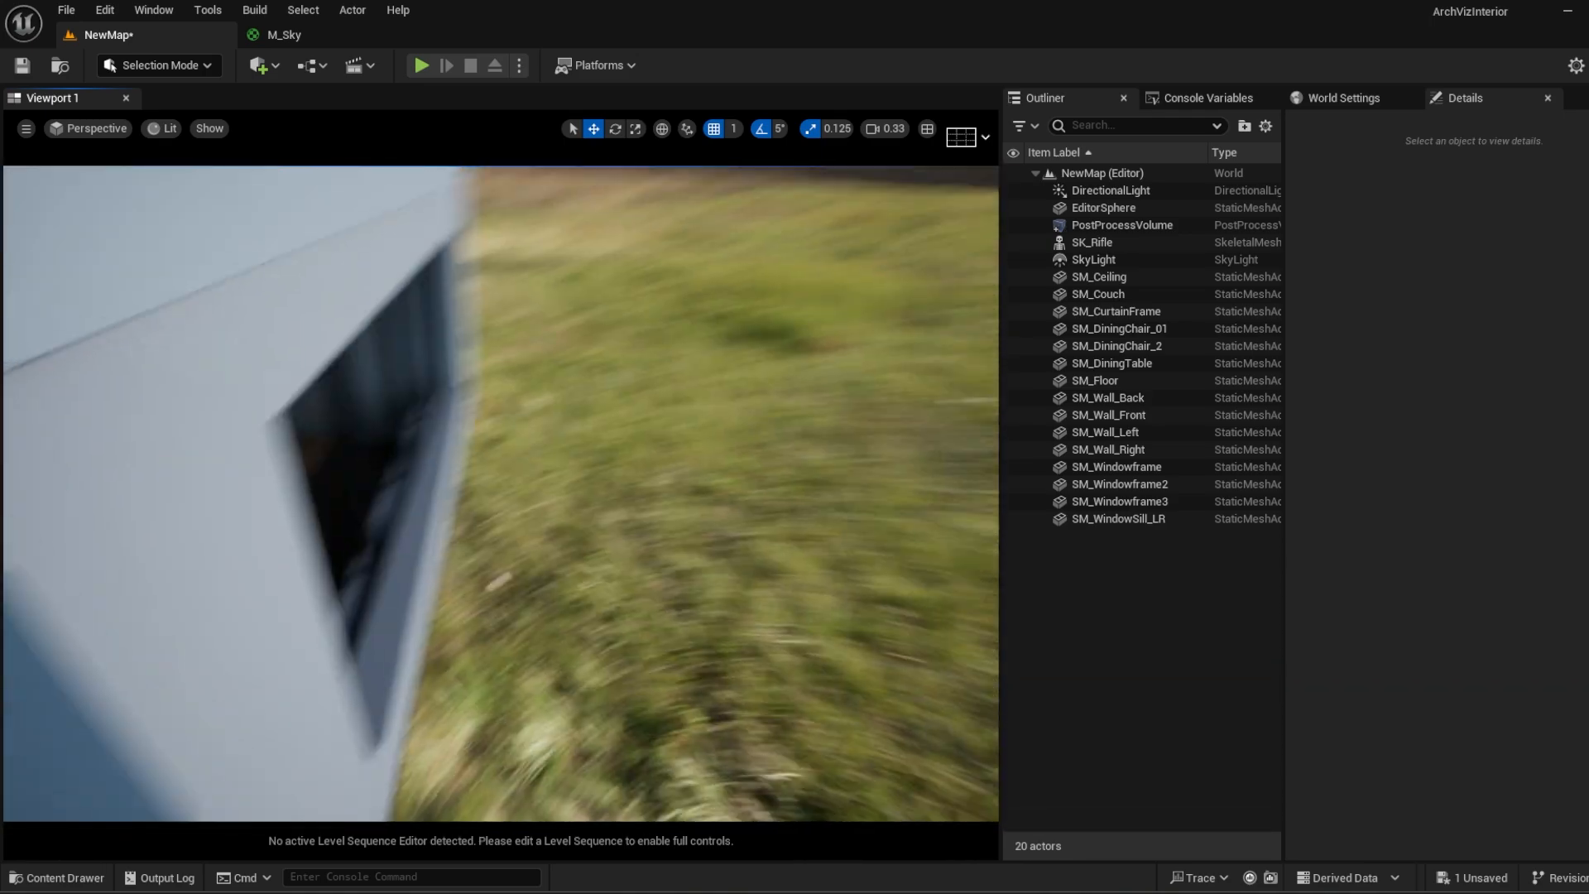
right_click_drag(499, 493, 249, 563)
key("w")
key("d")
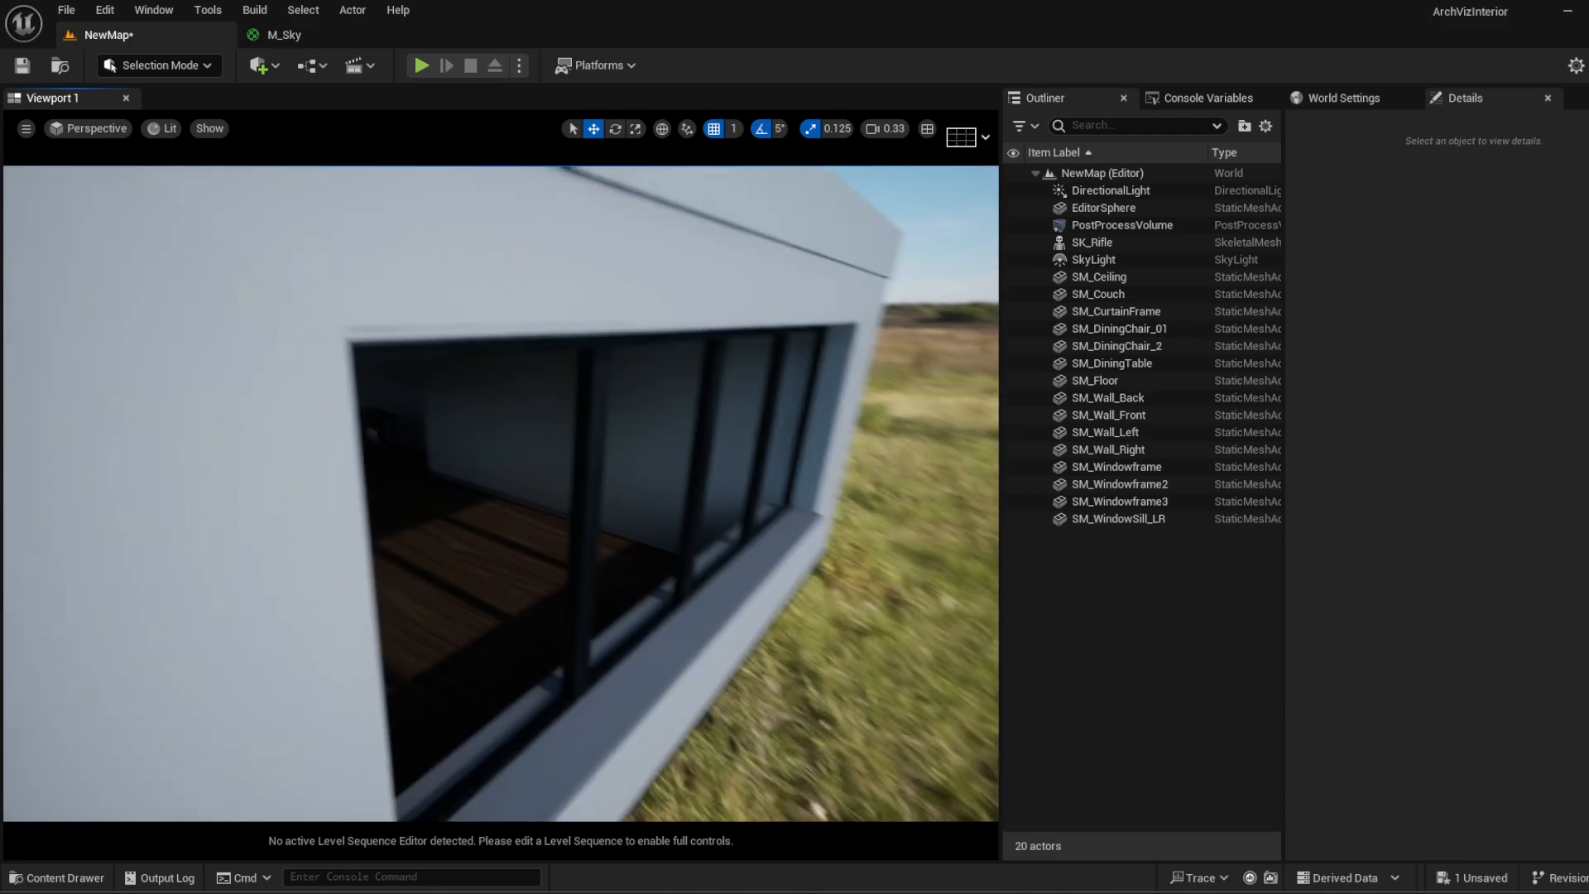
right_click_drag(499, 494, 364, 497)
key("w")
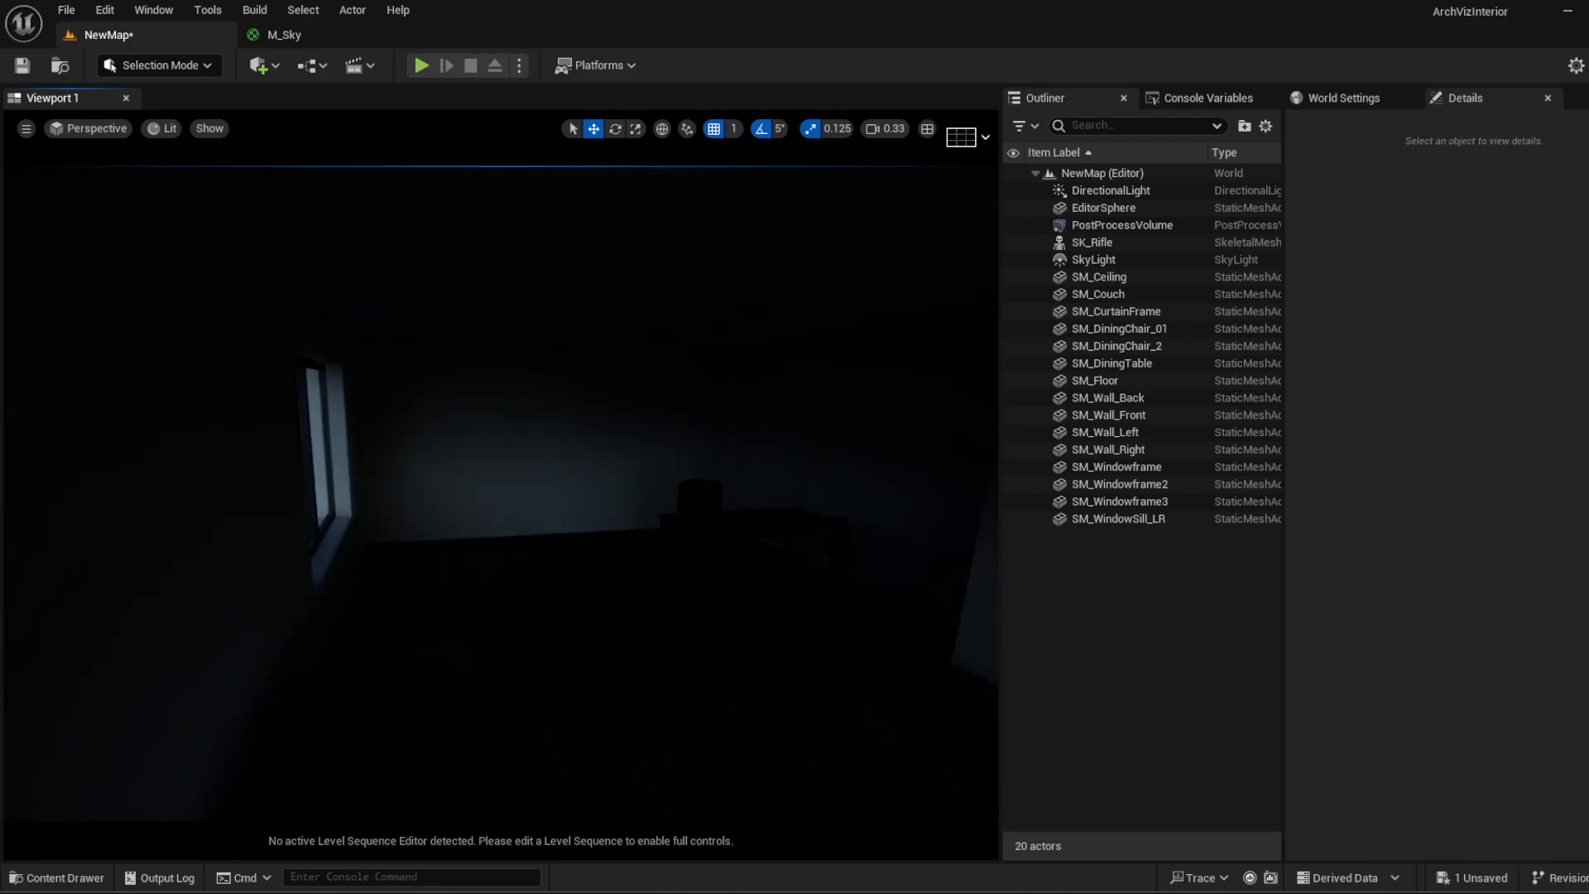
Step: Examine the dark room near the side window and the building's exterior from above
right_click_drag(499, 493, 322, 529)
key("w")
key("s")
right_click_drag(729, 619, 670, 529)
key("w")
key("s")
key("w")
key("s")
key("s")
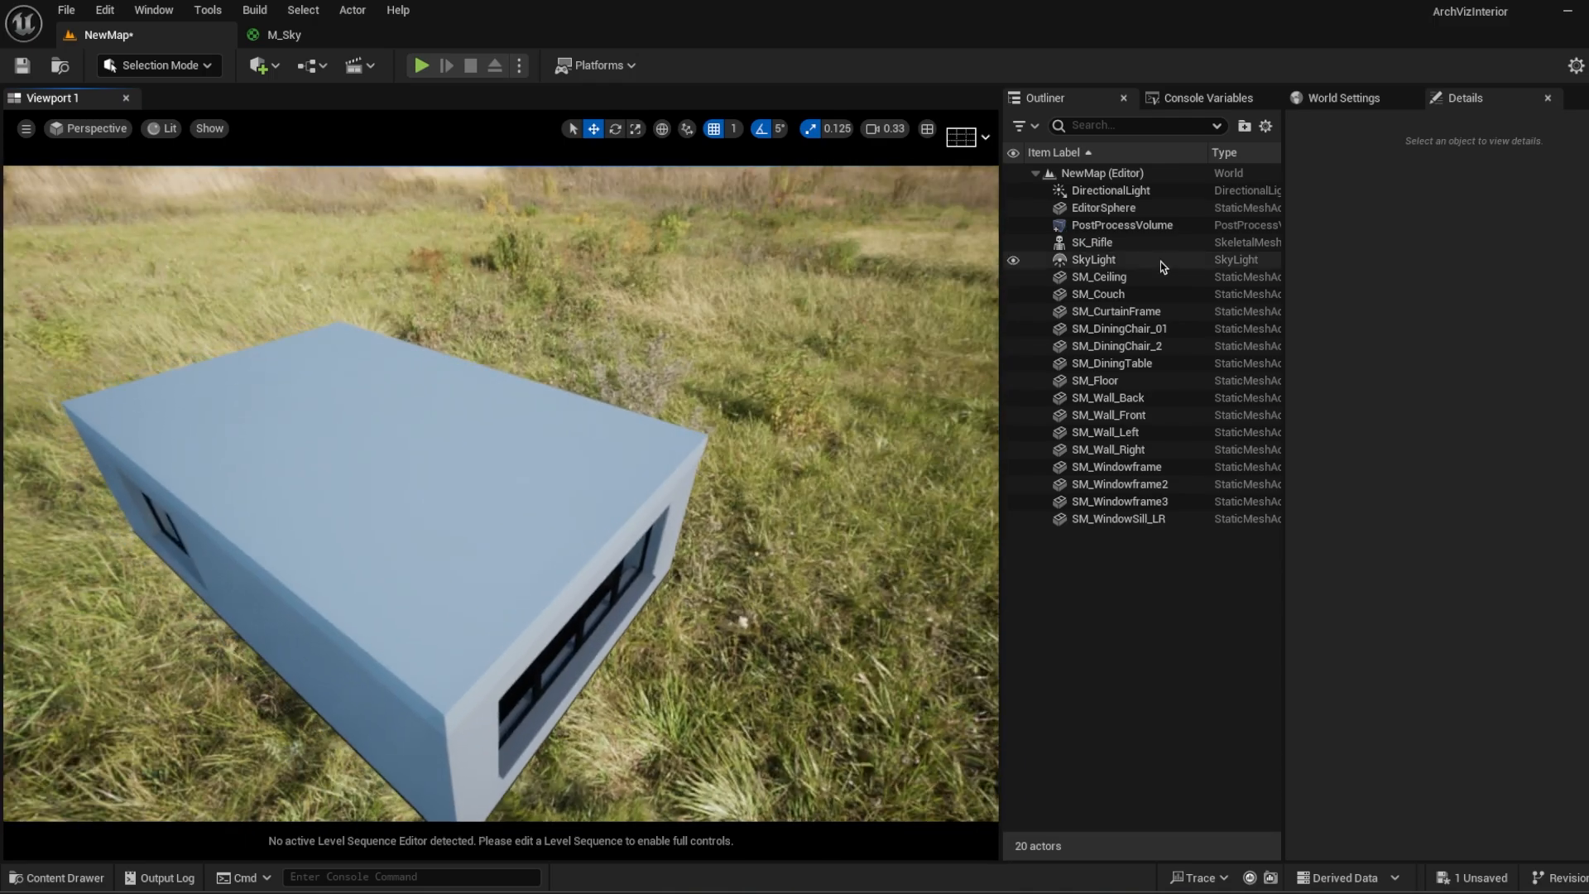
Step: Duplicate the PostProcessVolume, move the copy over the building and scale it to 4.875 by 3.375 so it encloses the room
left_click(1092, 242)
left_click(1122, 225)
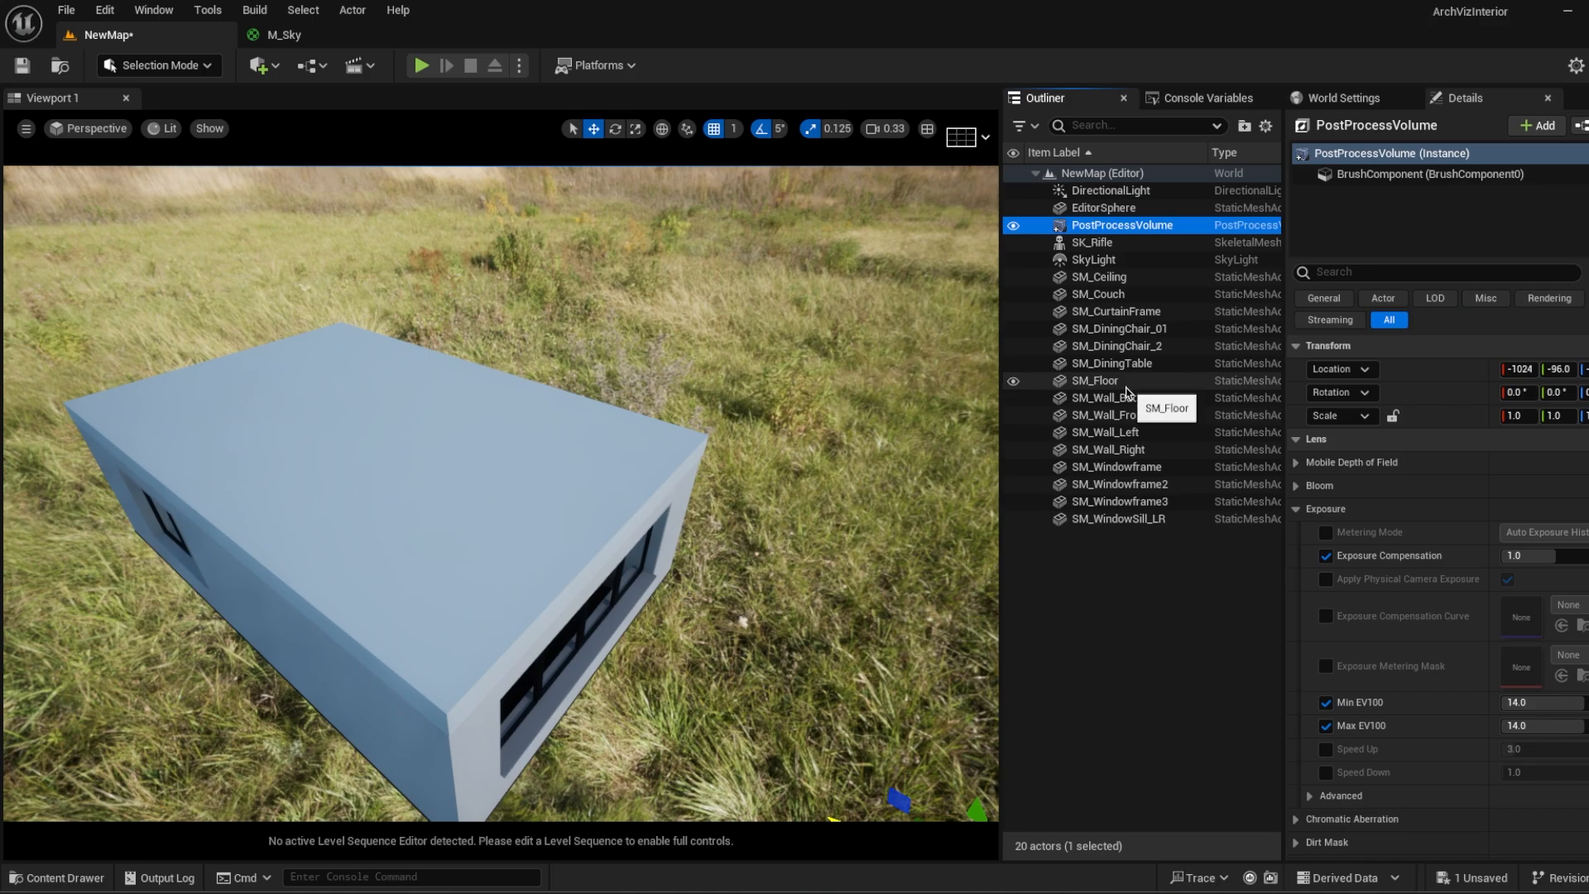
key("ctrl+d")
key("s")
right_click_drag(688, 616, 591, 629)
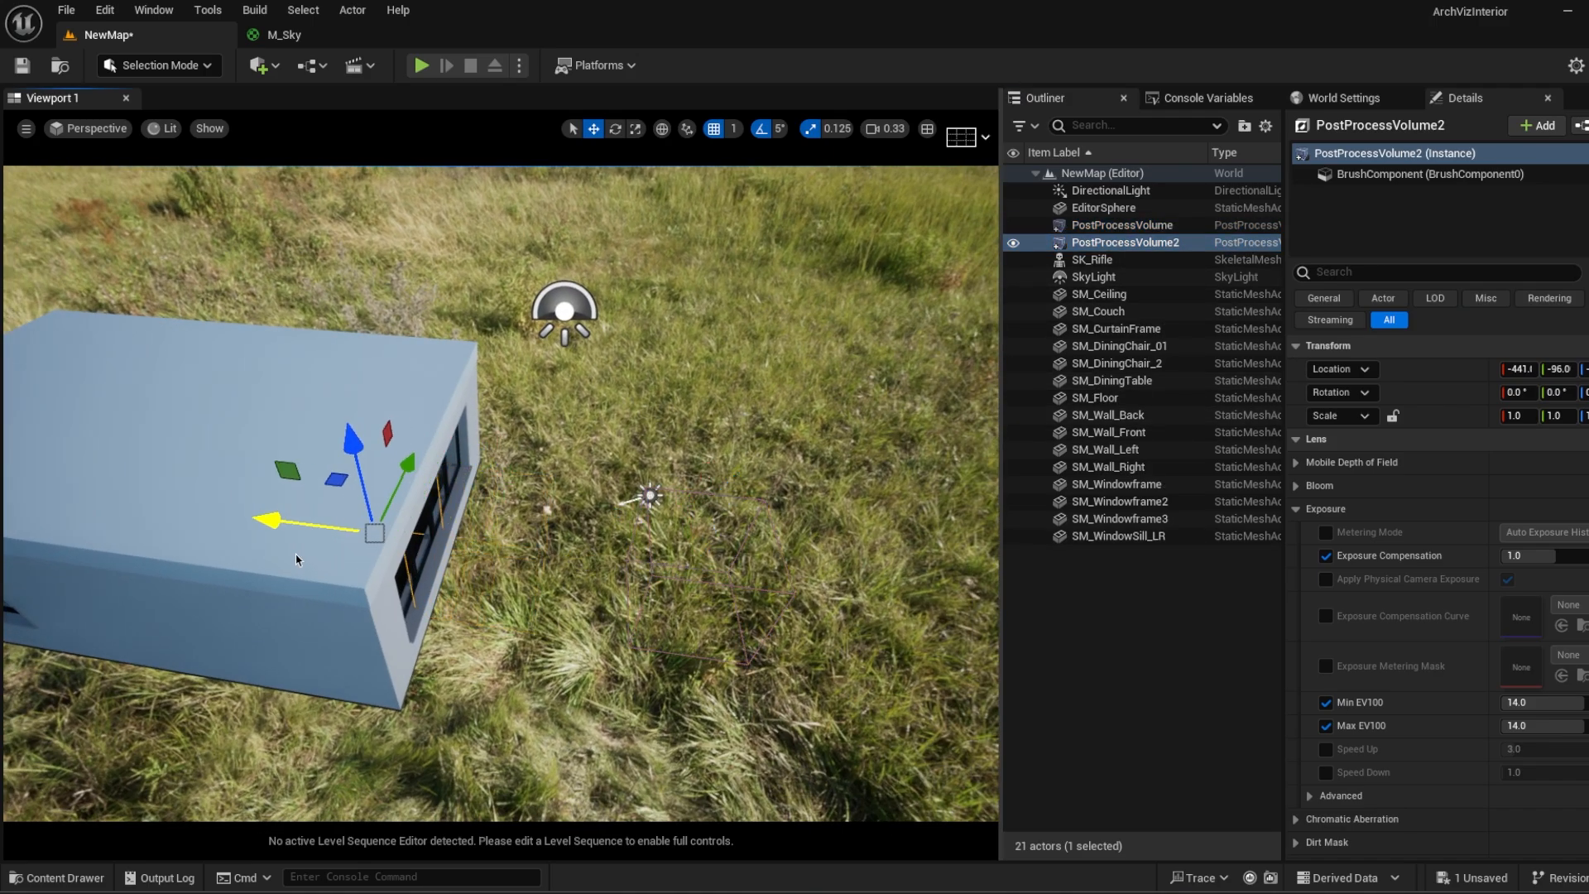
right_click_drag(377, 533, 248, 529)
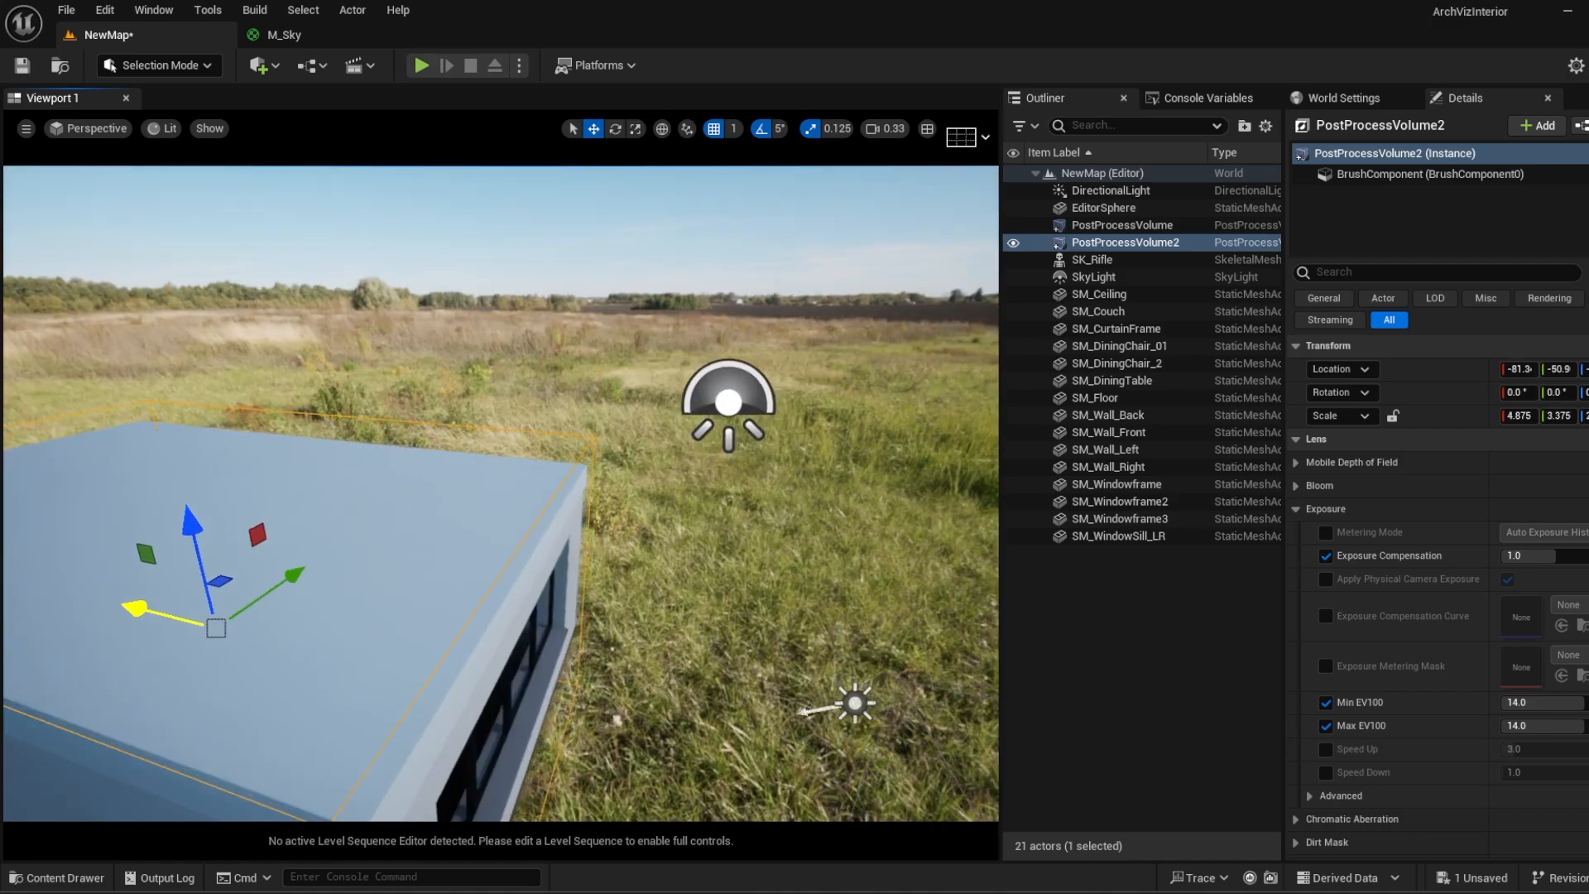
key("w")
right_click_drag(499, 493, 499, 542)
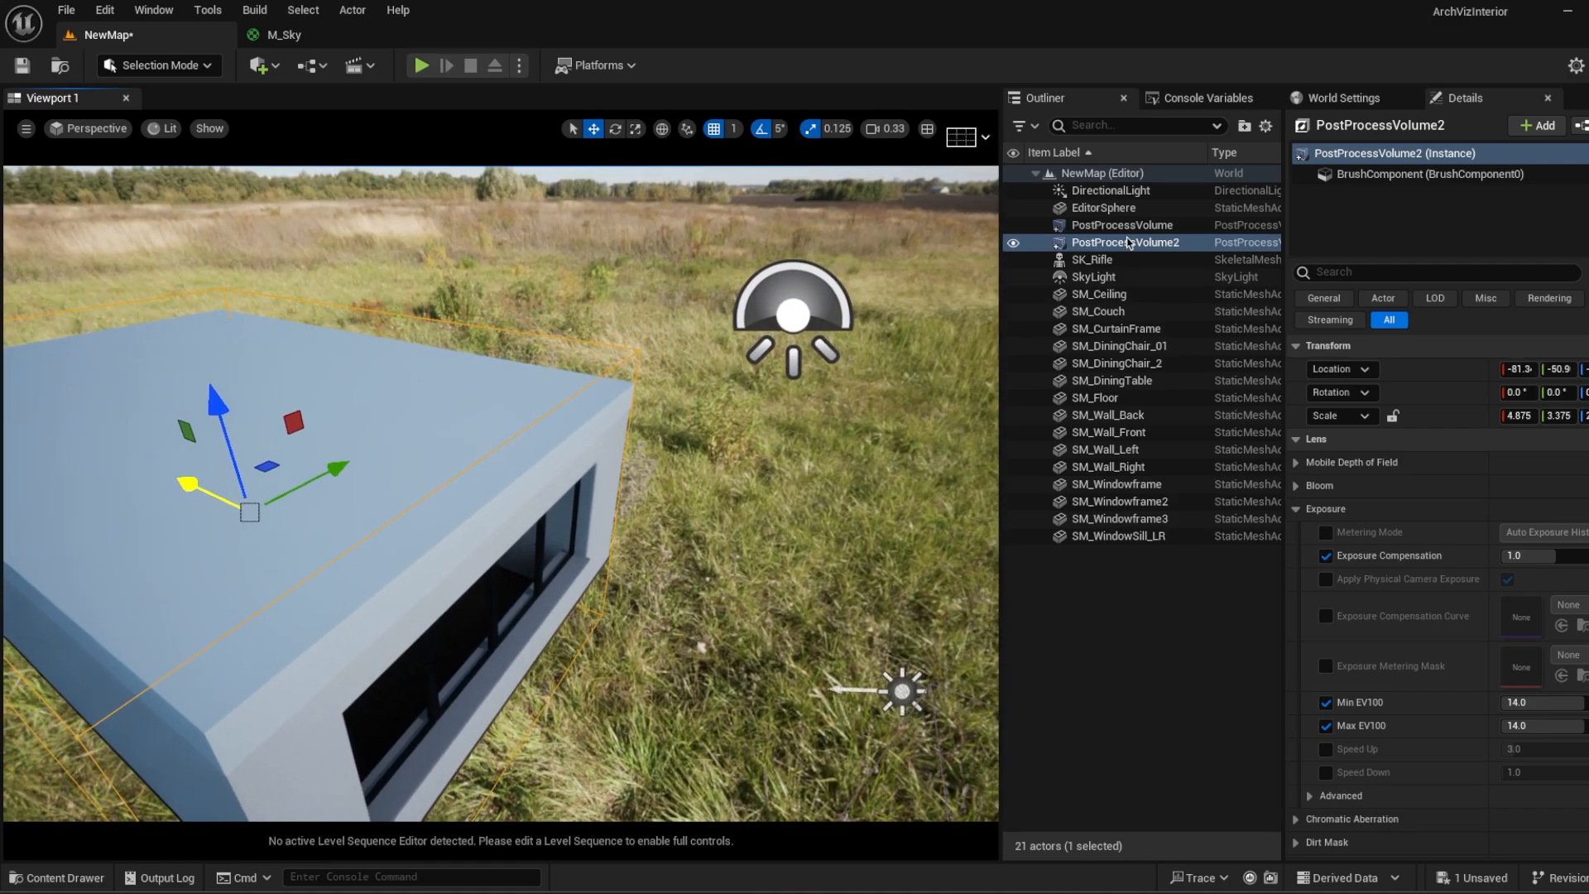
Step: Rename the duplicated post process volume as InnerPS and deselect it
right_click(1129, 241)
mouse_move(1229, 488)
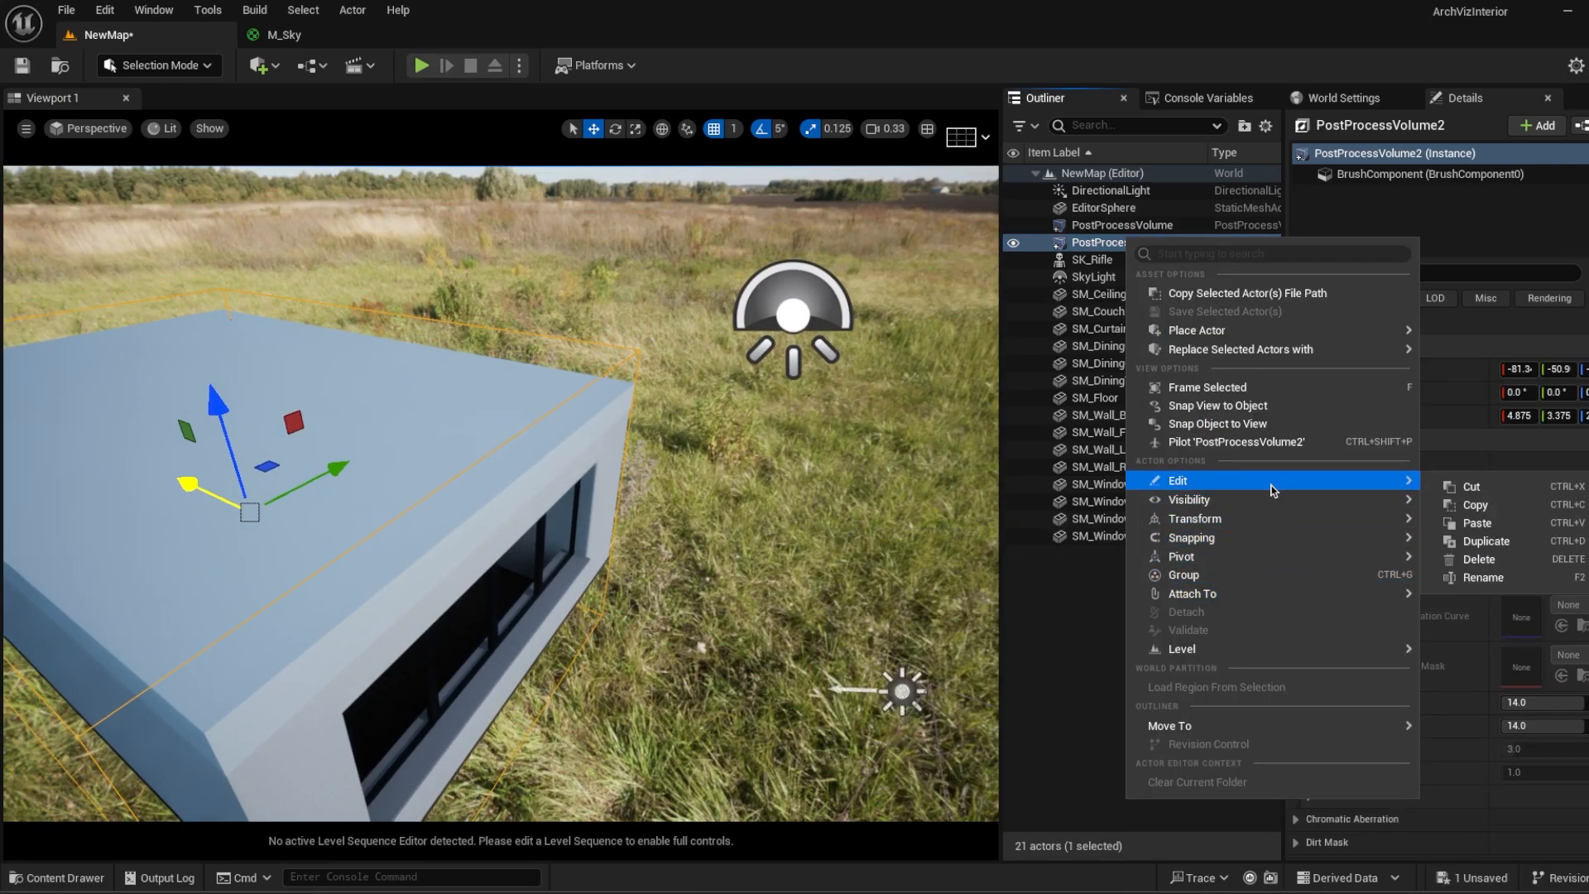
left_click(1483, 576)
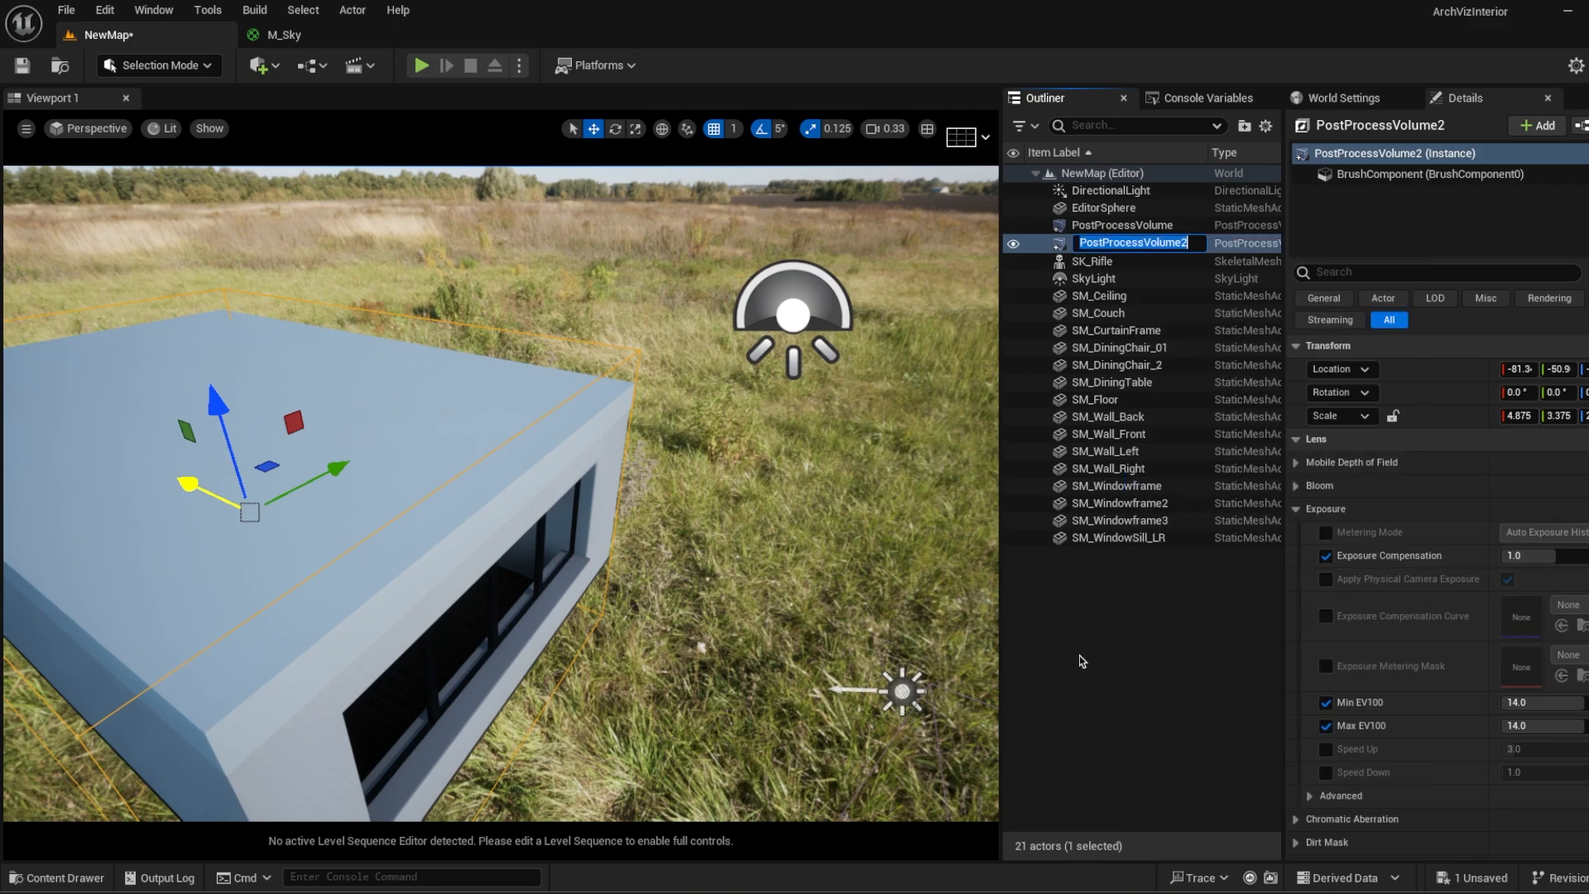
key("Return")
left_click(1194, 695)
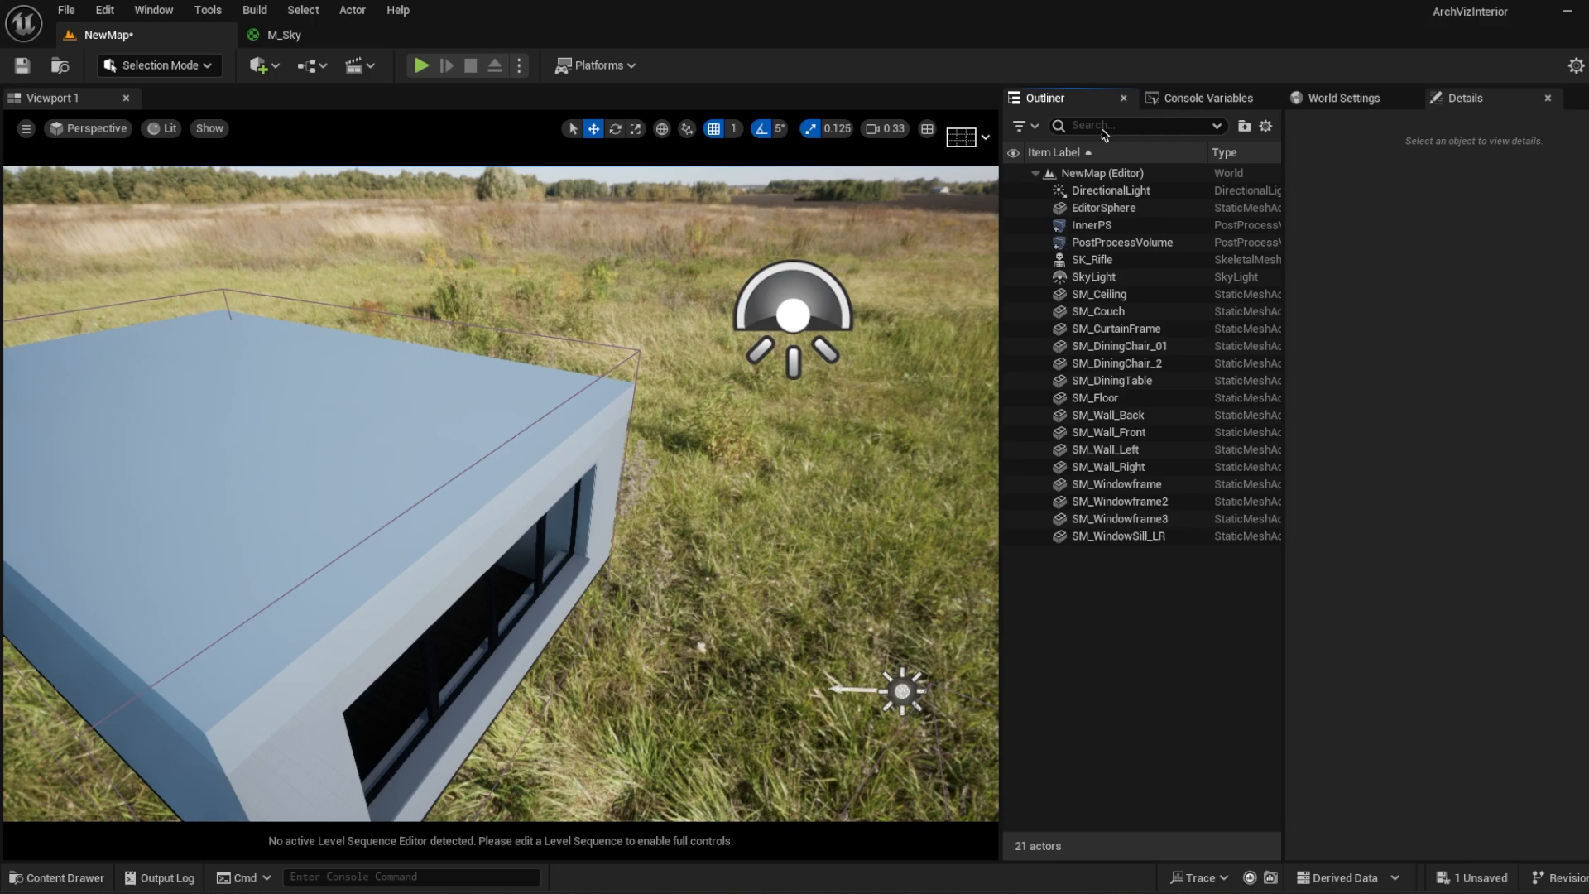
Step: Focus on InnerPS inside the room and set its Min EV100 and Max EV100 to 8
double_click(1134, 224)
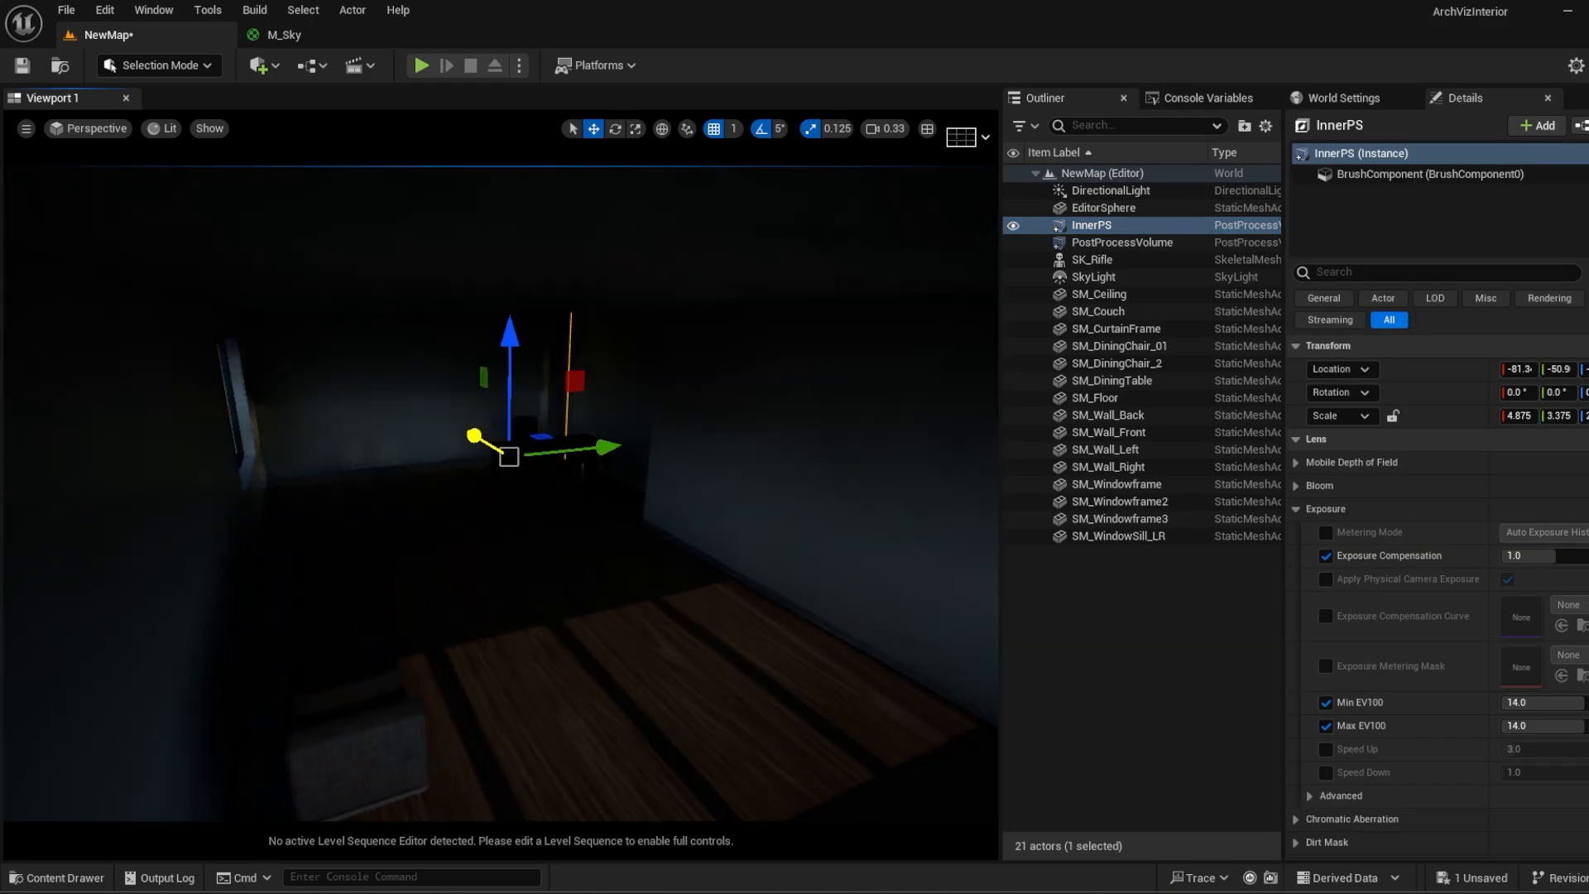
right_click_drag(698, 535, 671, 598)
key("g")
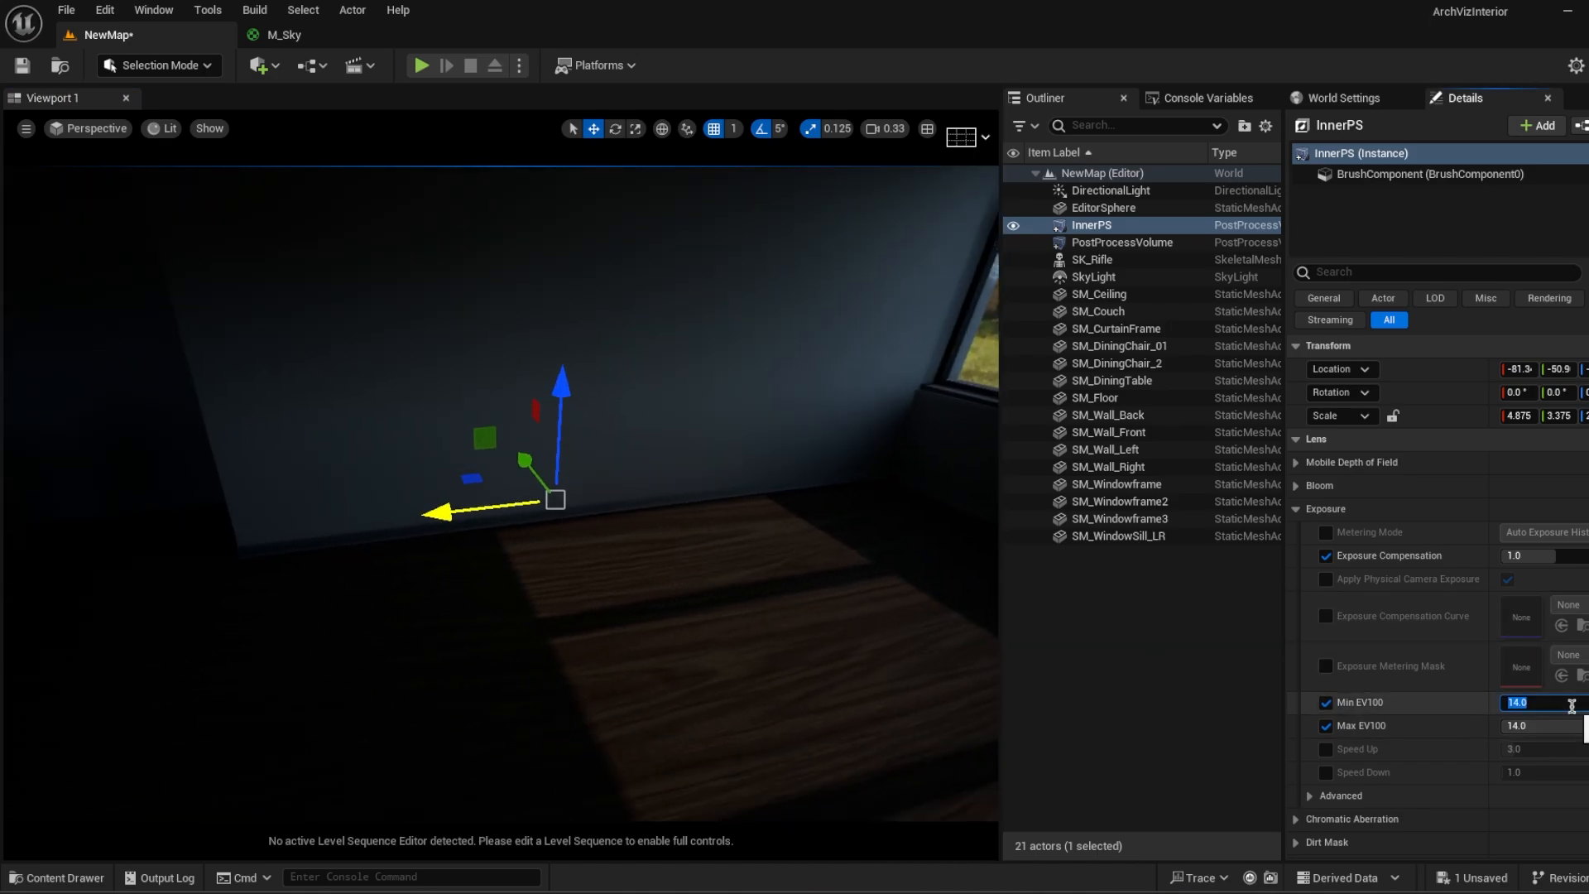
left_click_drag(1574, 733, 1522, 733)
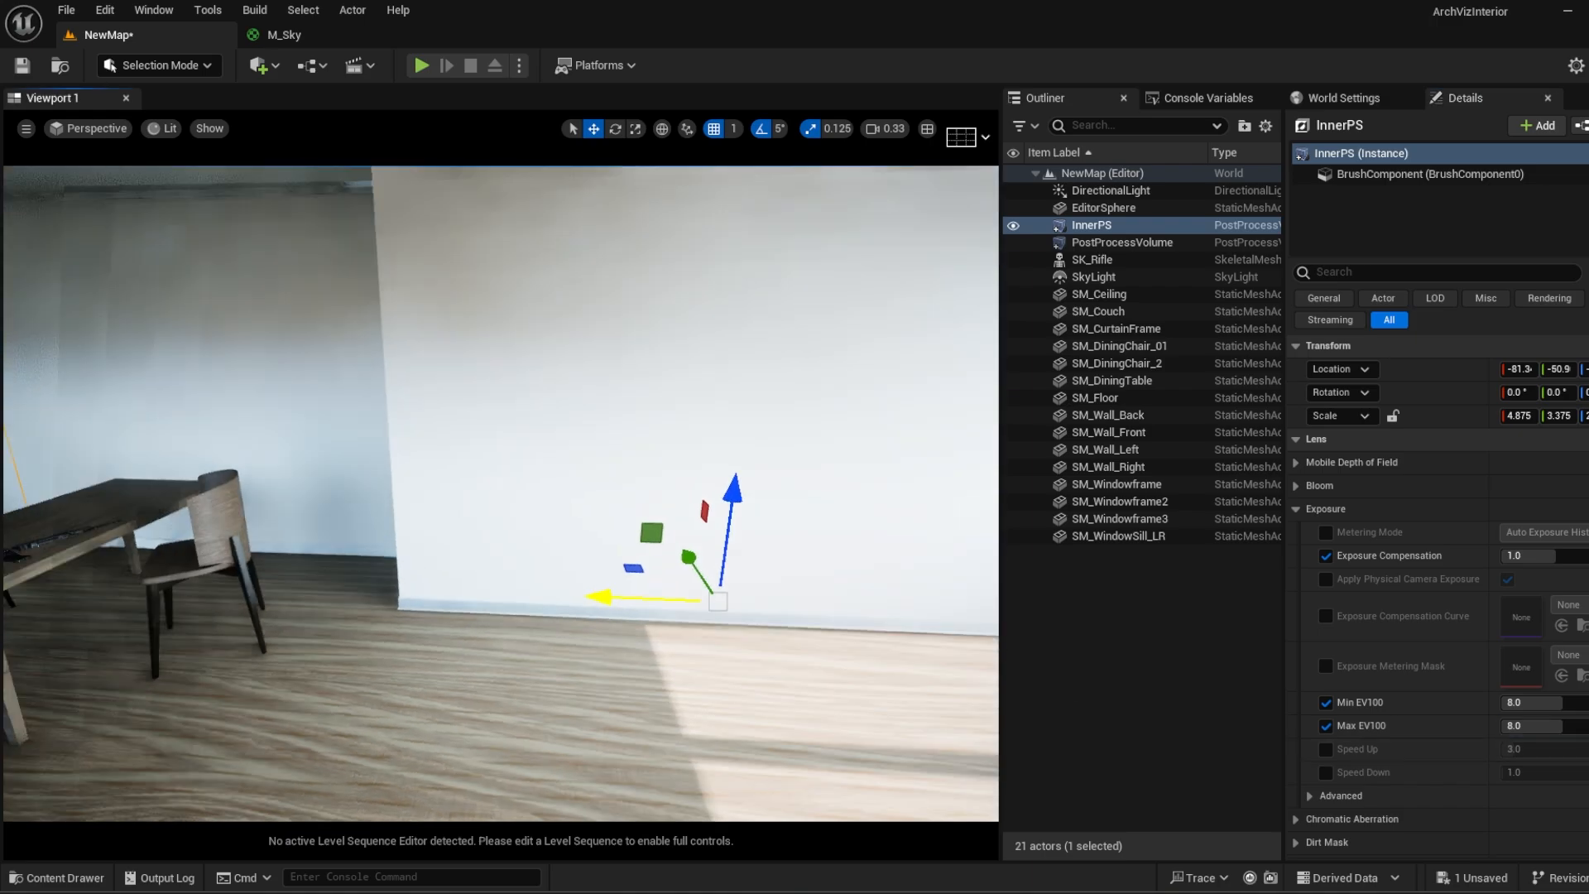
Step: Set both Min EV100 and Max EV100 of InnerPS to 11 and deselect the volume
right_click_drag(500, 493, 583, 538)
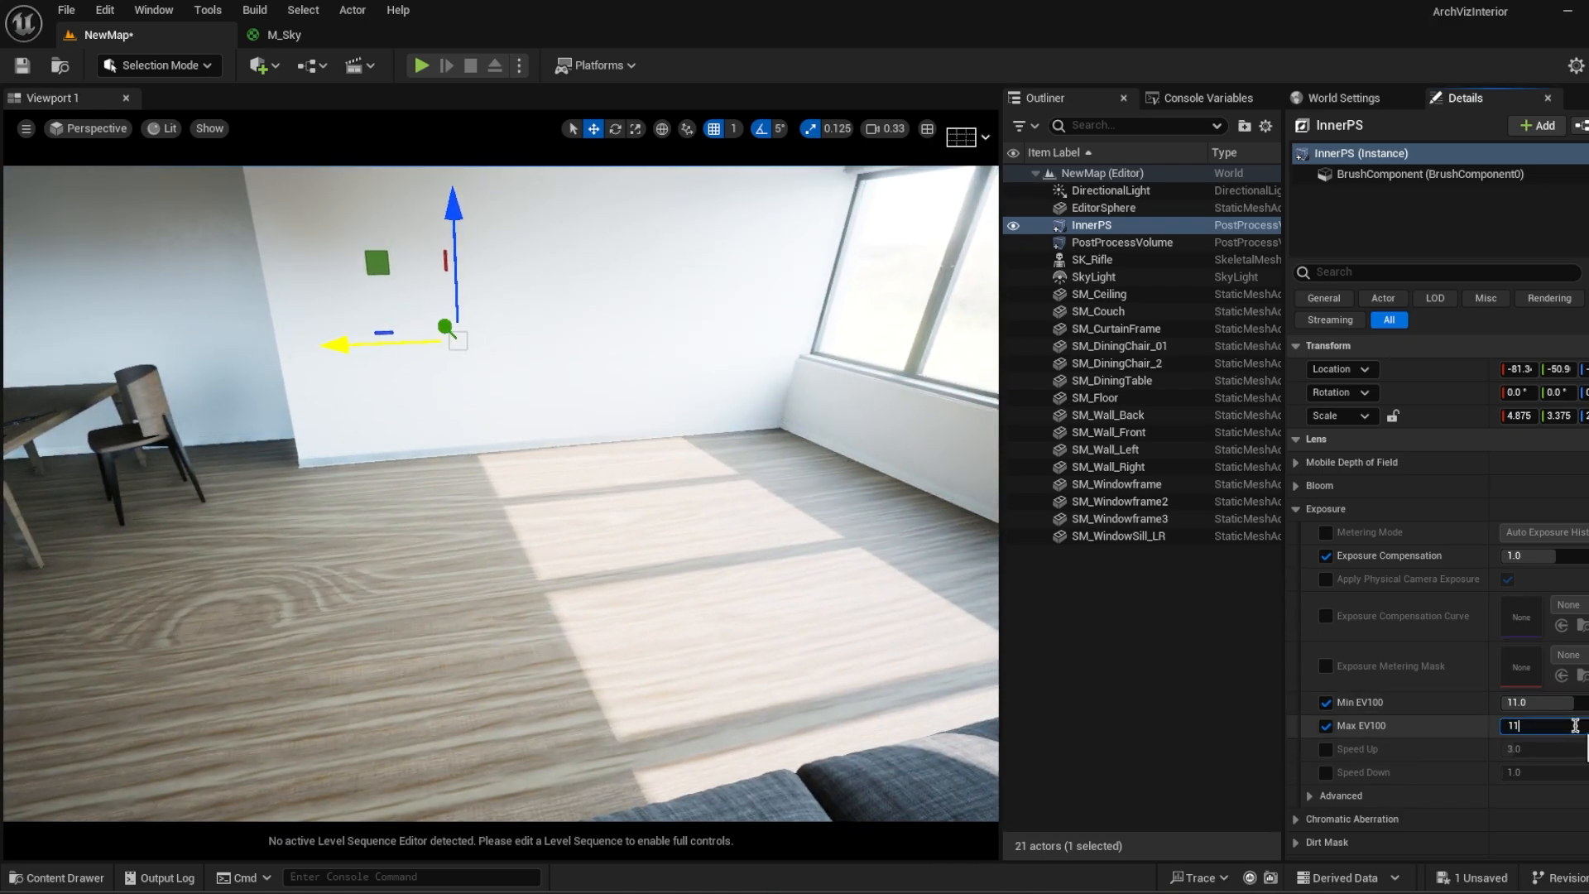
left_click(1575, 725)
type("11")
key("Return")
left_click(1159, 696)
Step: Examine the room's exposure around the large window, sunlit floor and walls, and review the EV100 values of InnerPS
right_click_drag(500, 493, 414, 517)
right_click_drag(677, 593, 677, 530)
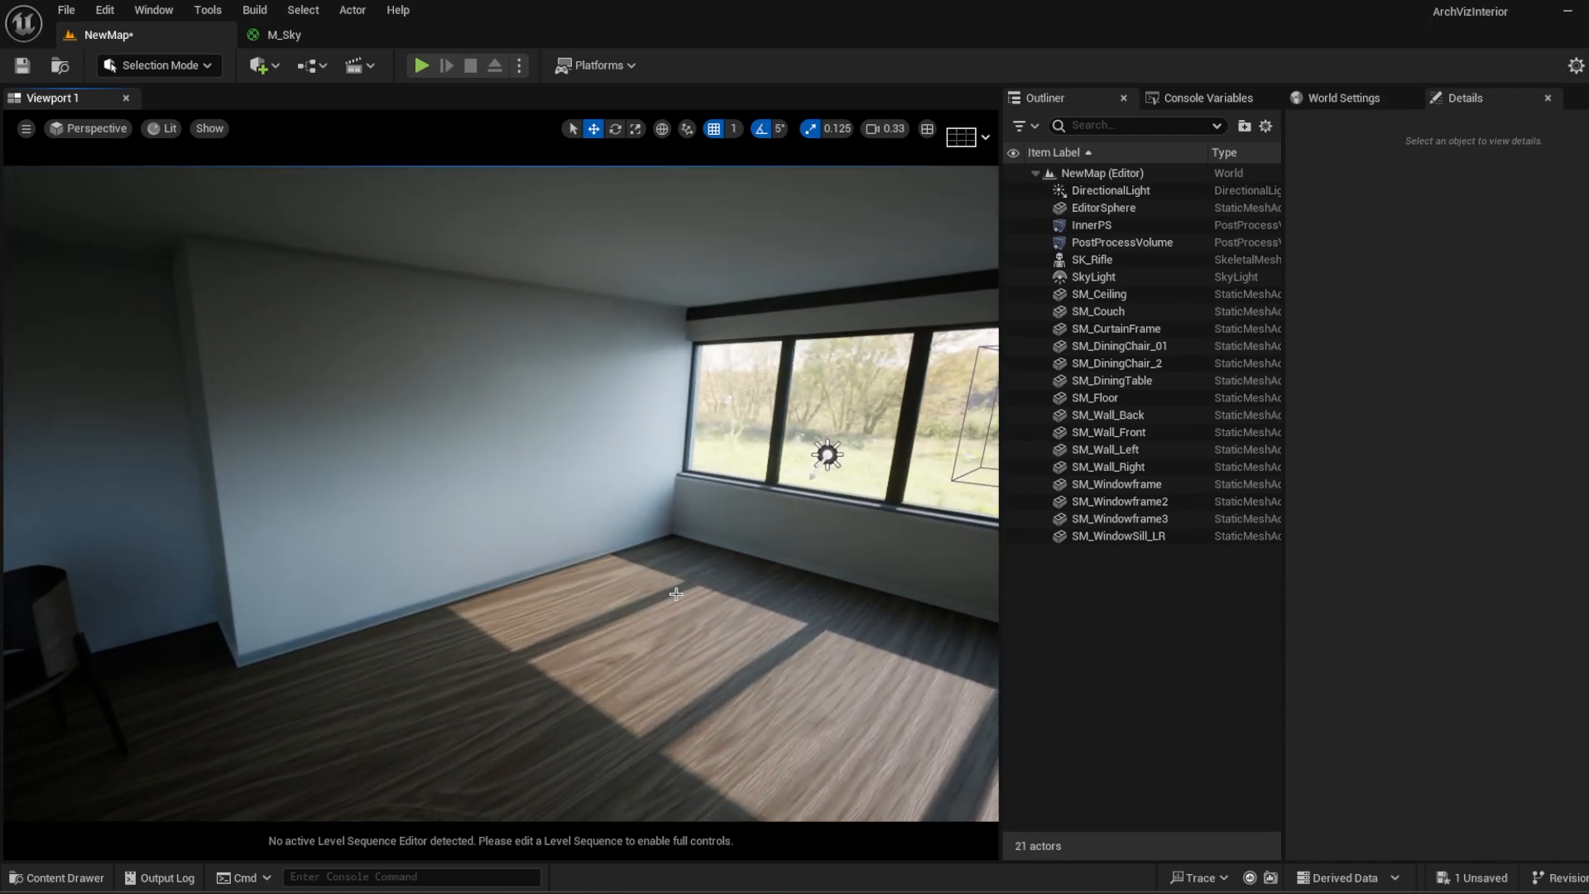
right_click_drag(676, 593, 852, 586)
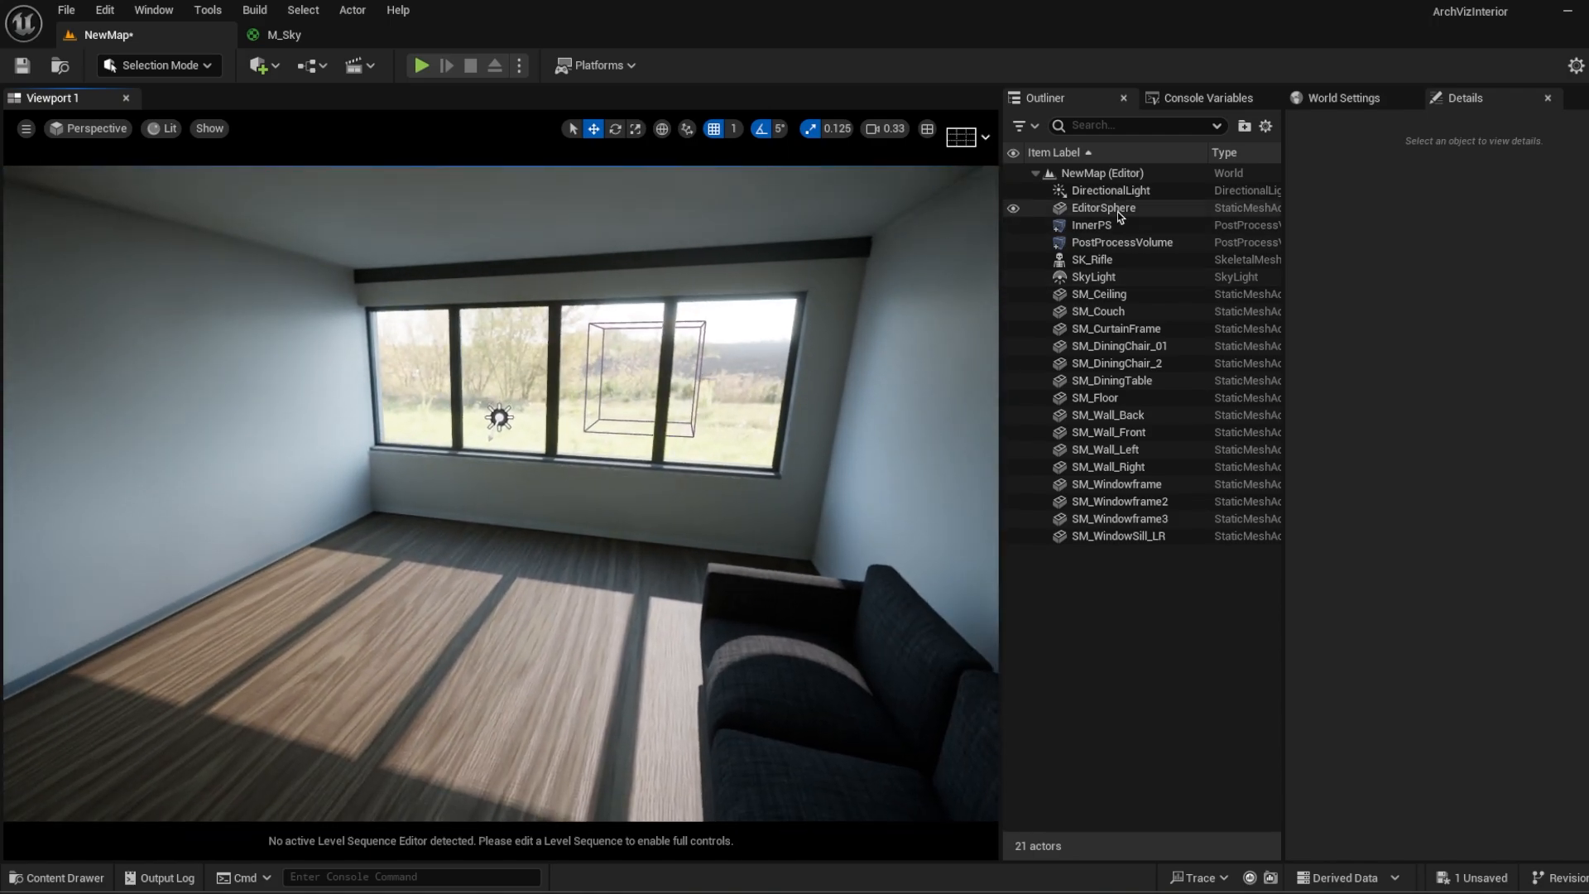
left_click(1096, 227)
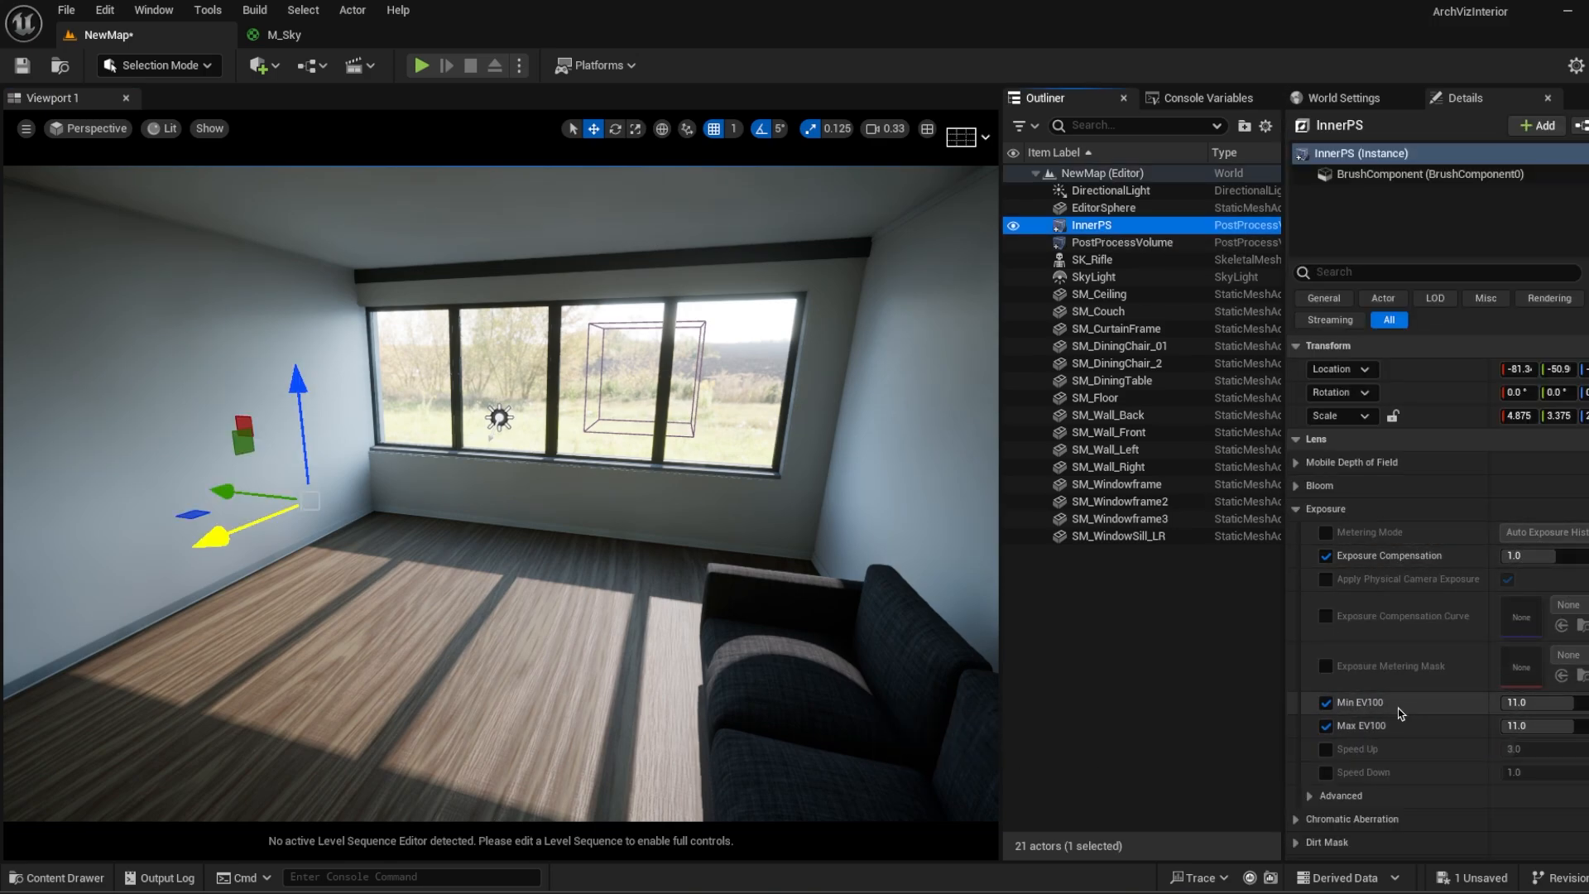
mouse_move(1378, 704)
right_click_drag(530, 463, 719, 389)
key("Escape")
key("w")
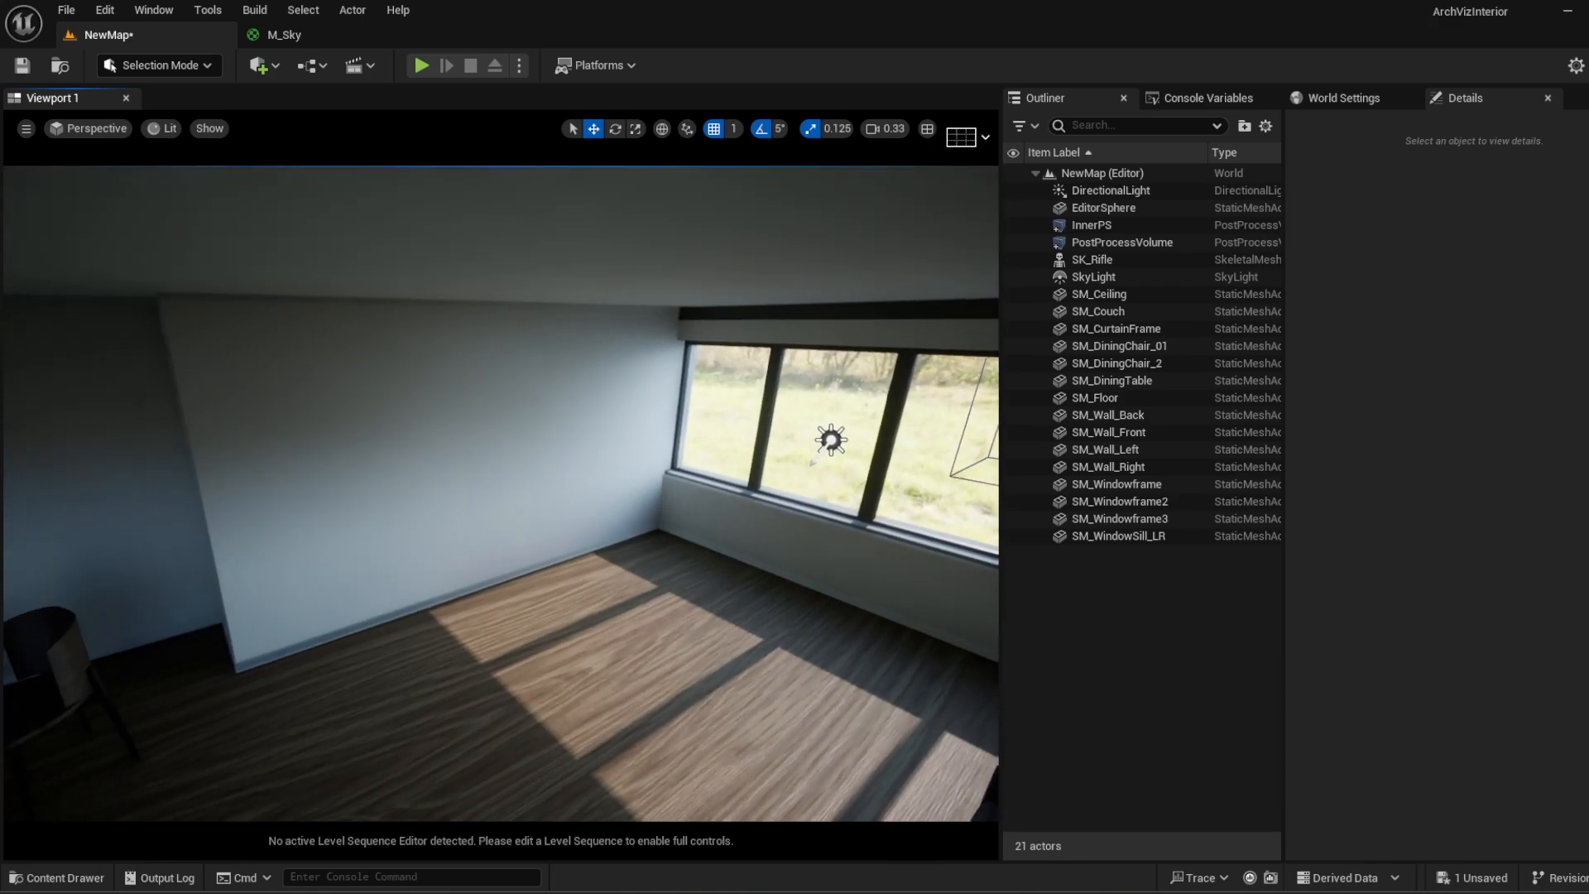
Step: Hide the InnerPS volume and view the floor, dining table and large window under the outer exposure
left_click(1014, 225)
right_click_drag(728, 464, 678, 497)
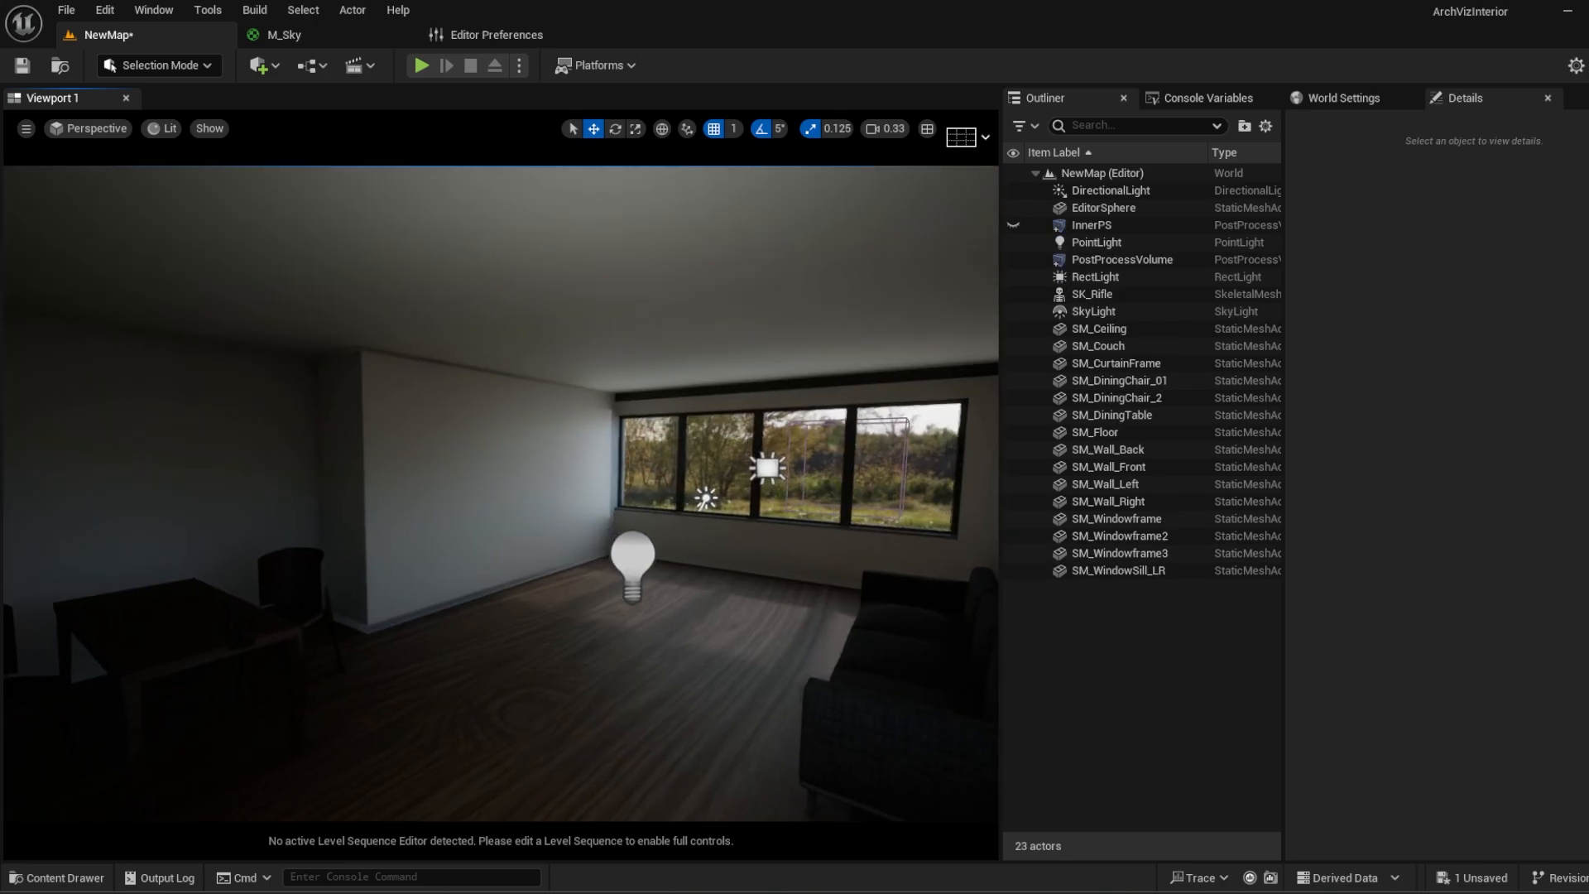
right_click_drag(579, 463, 679, 389)
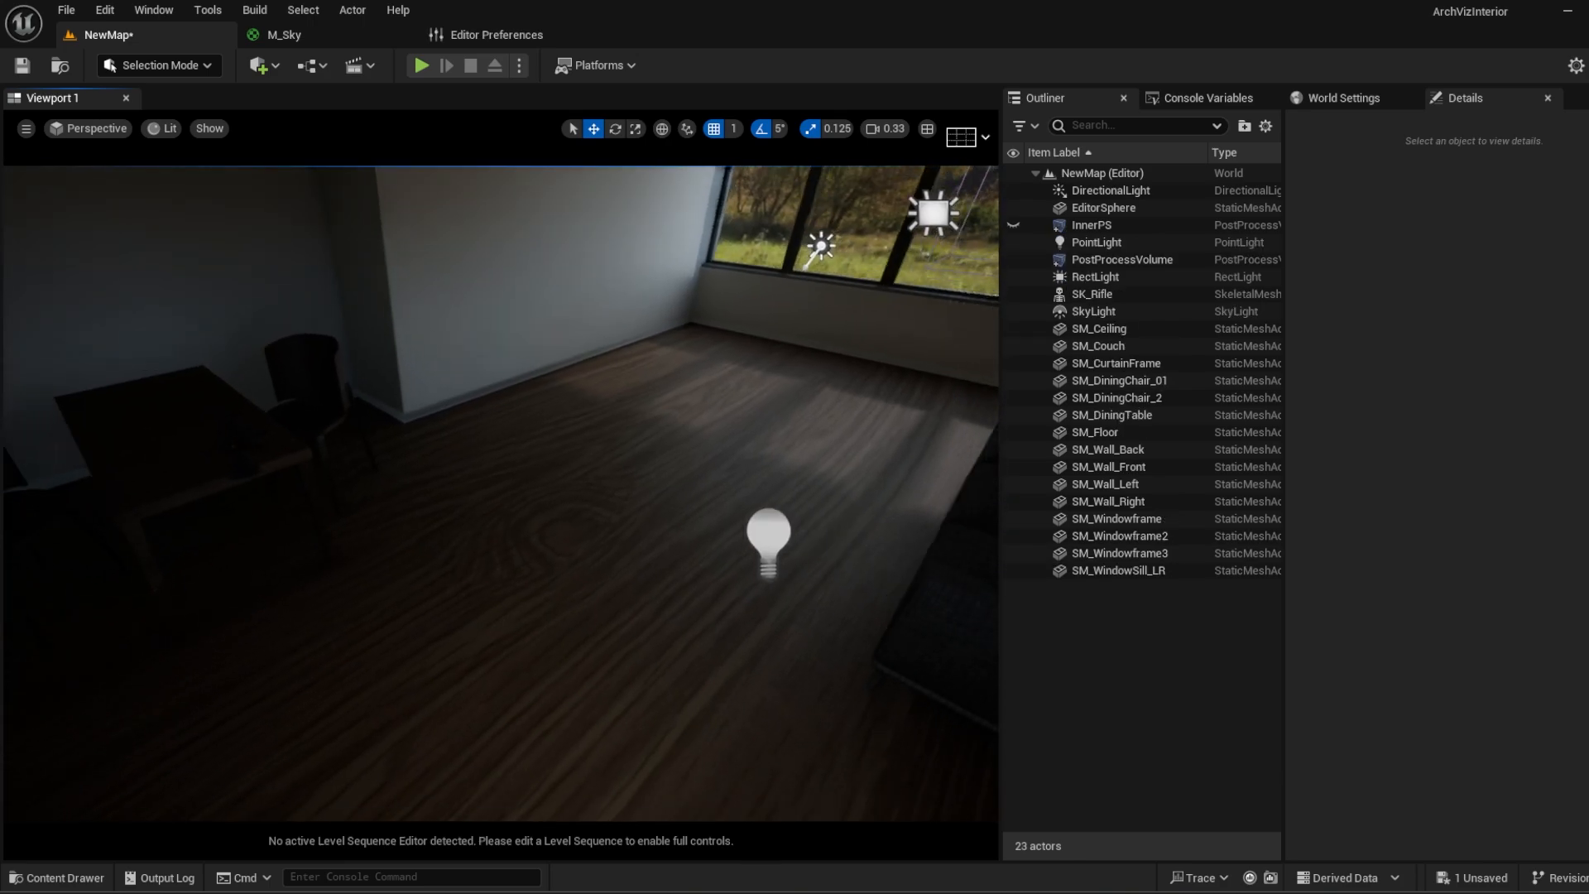
right_click_drag(745, 430, 826, 365)
Step: Toggle the RectLight at the large window off and on to compare its contribution to the room's lighting
left_click(820, 316)
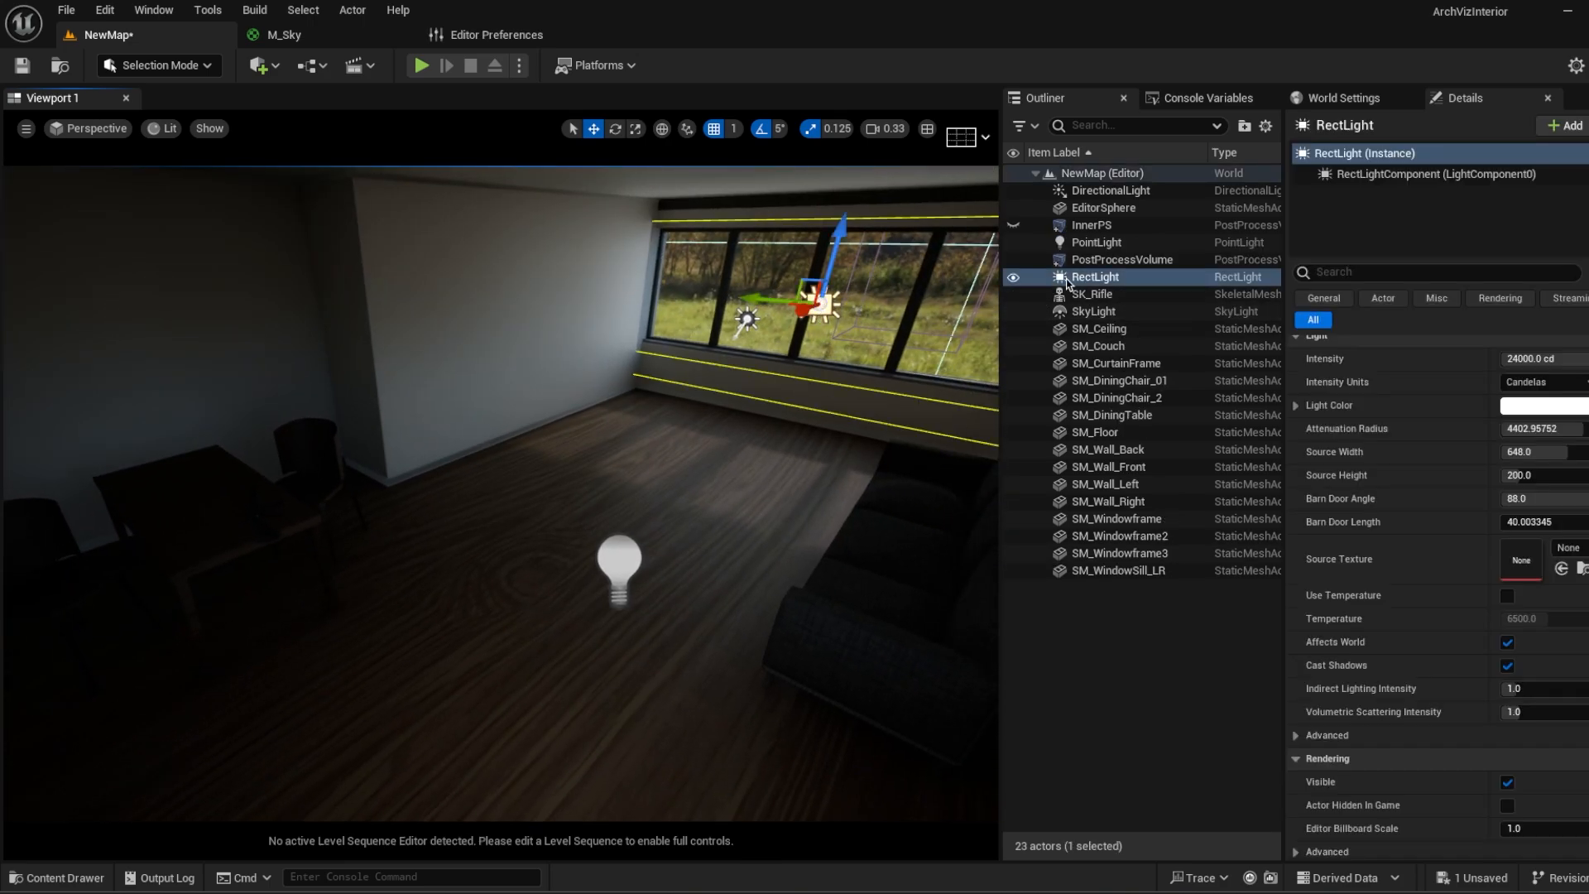
left_click(1012, 281)
left_click(1012, 281)
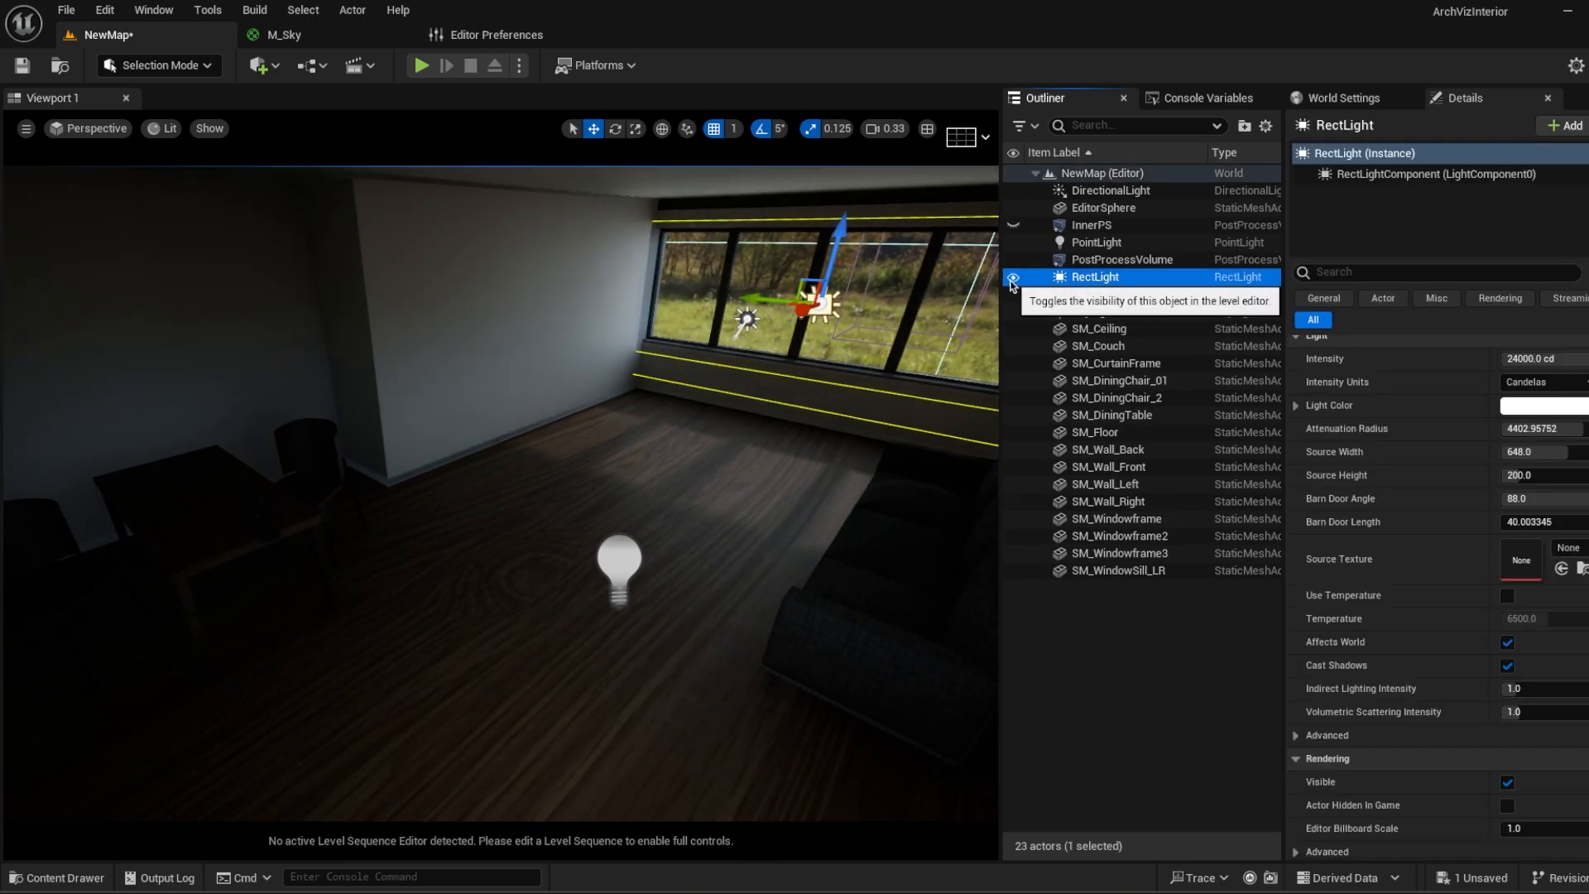
left_click(1012, 281)
left_click(1012, 281)
left_click(1011, 282)
left_click(1012, 281)
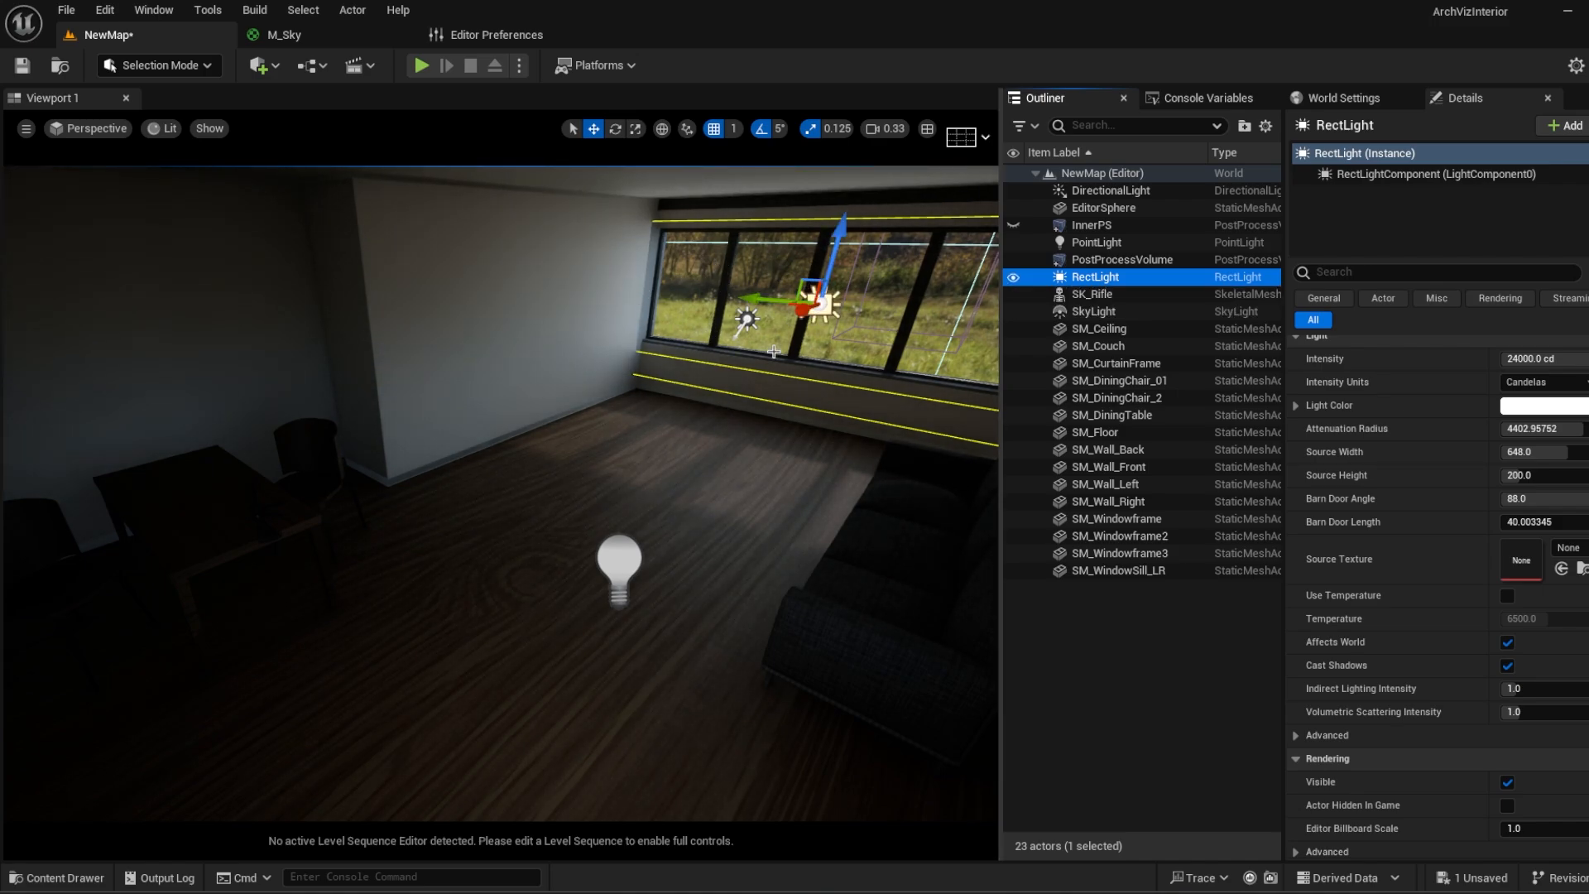
Step: Examine the PointLight beside the side window, its source radius and its effect on the room, and deselect it
left_click(619, 567)
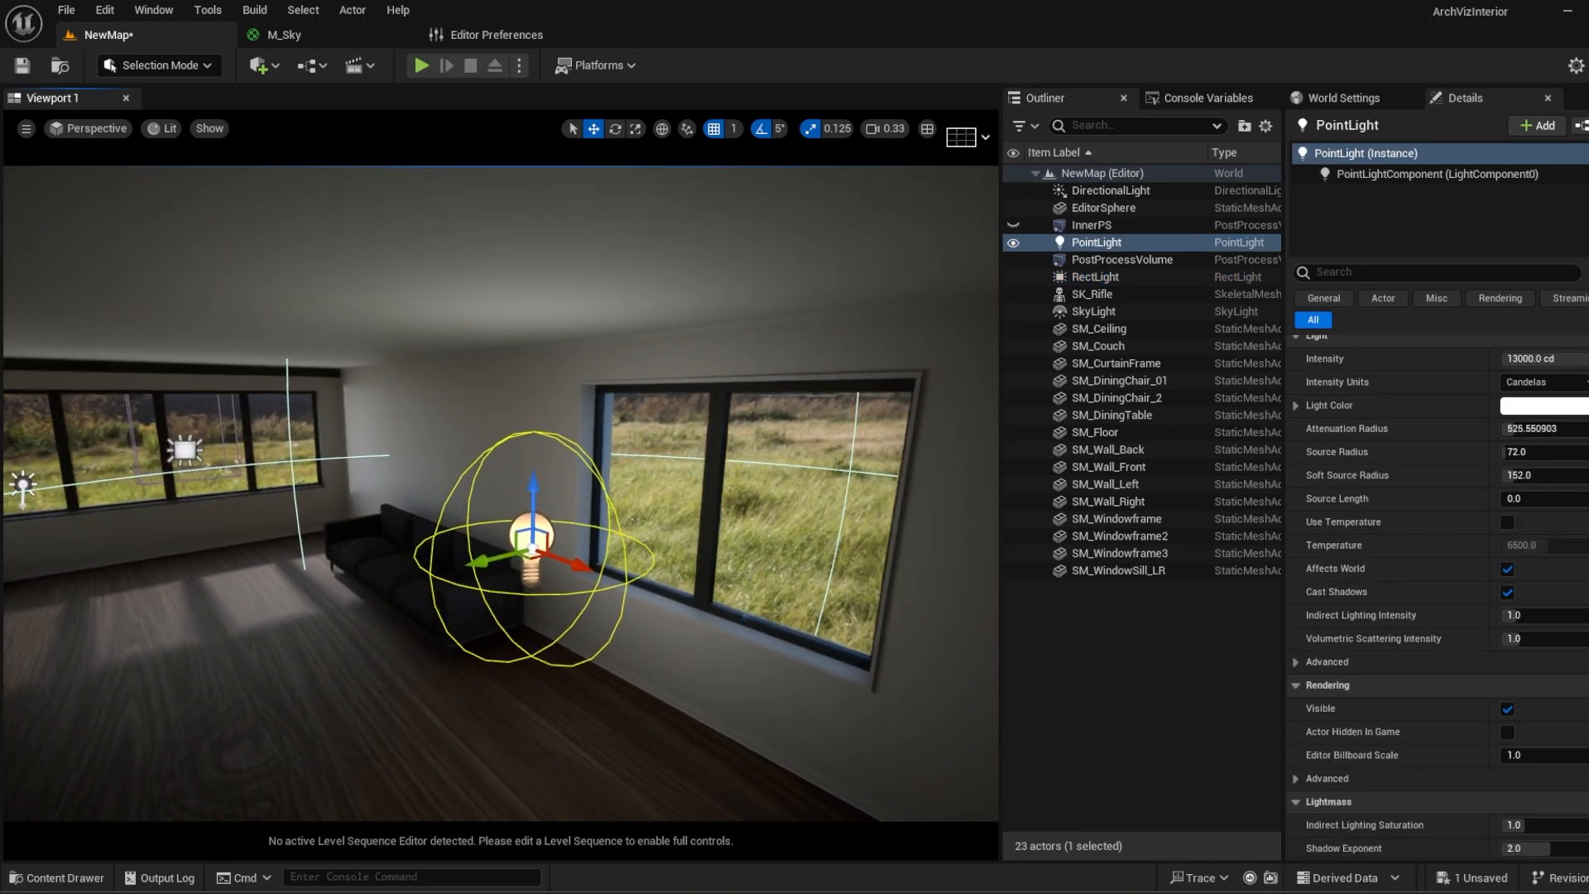
mouse_move(673, 617)
right_mouse_down()
mouse_move(580, 617)
mouse_move(695, 618)
mouse_move(673, 618)
right_mouse_up()
left_click_drag(596, 543, 645, 569)
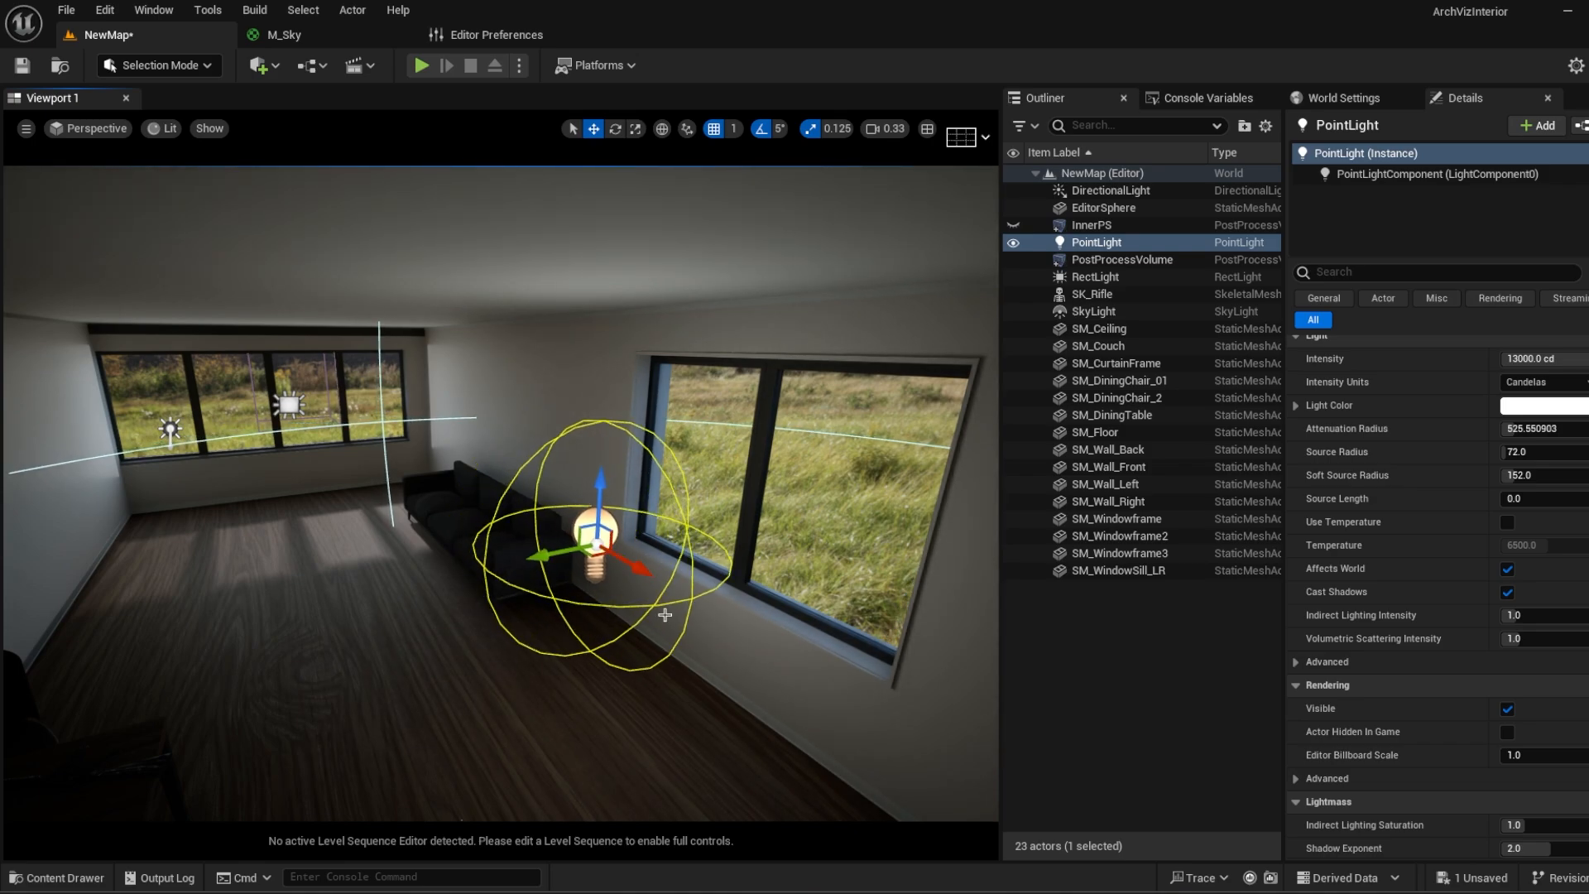
right_click_drag(691, 577, 692, 489)
right_click_drag(739, 543, 757, 558)
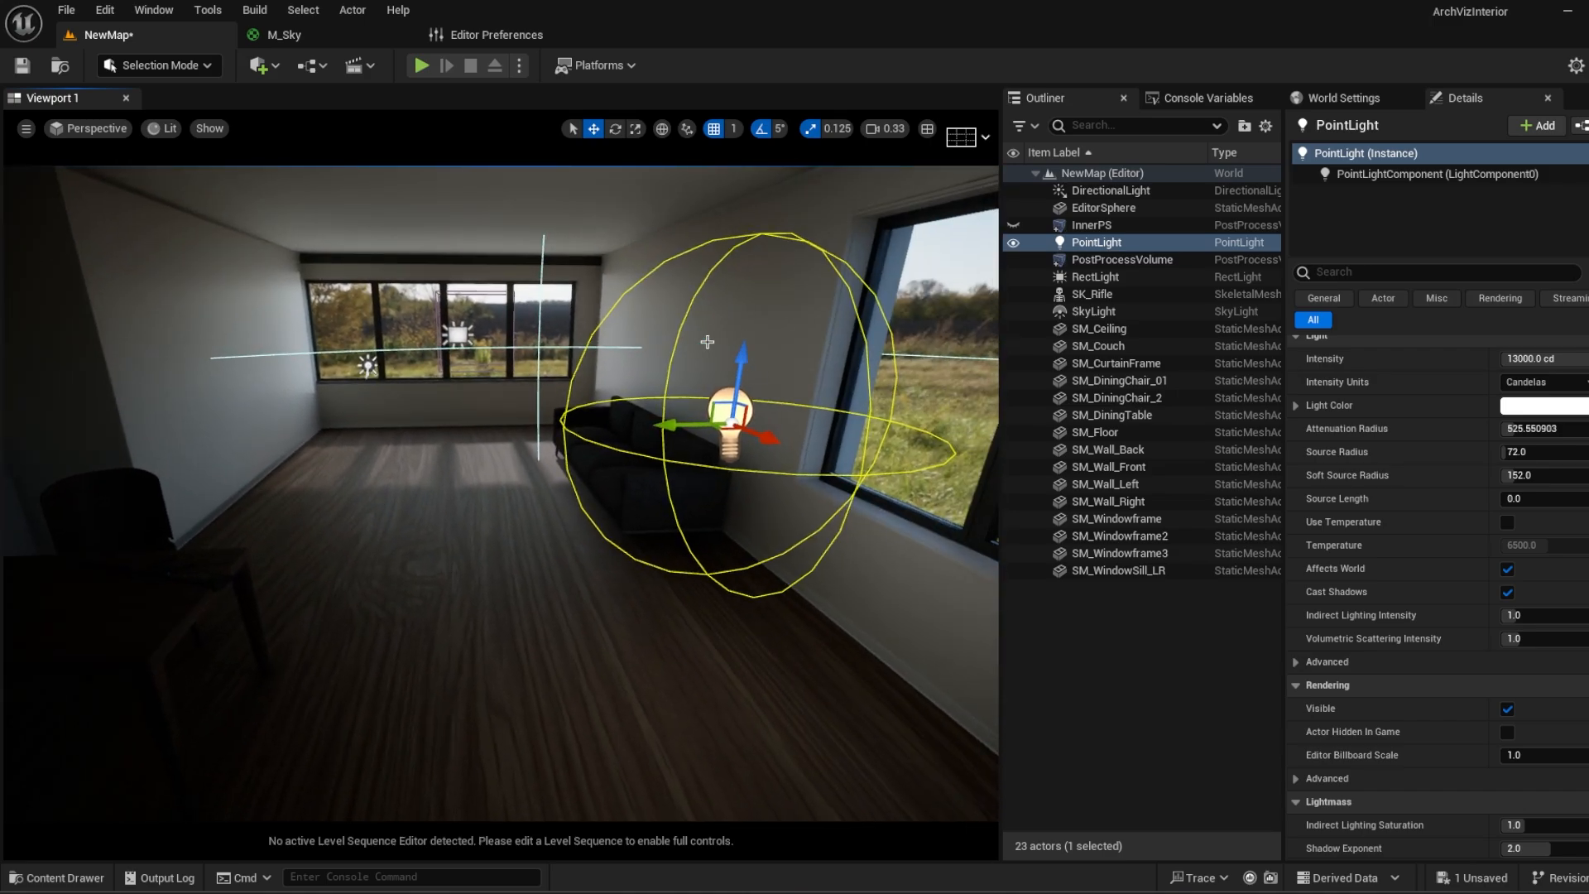
right_click_drag(714, 378, 681, 491)
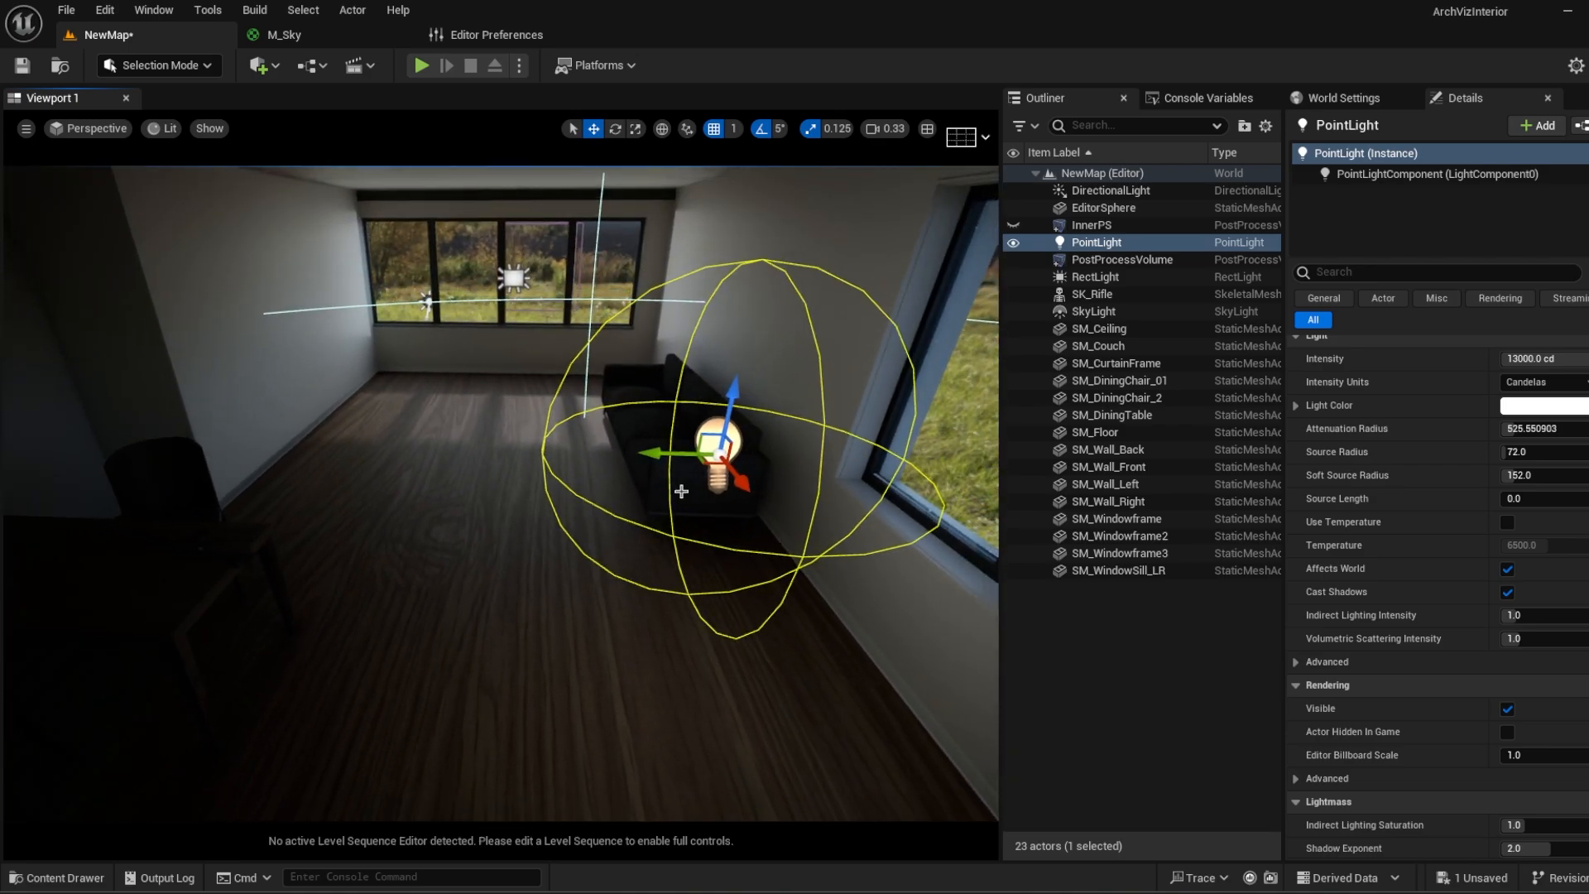
right_click_drag(614, 362, 614, 362)
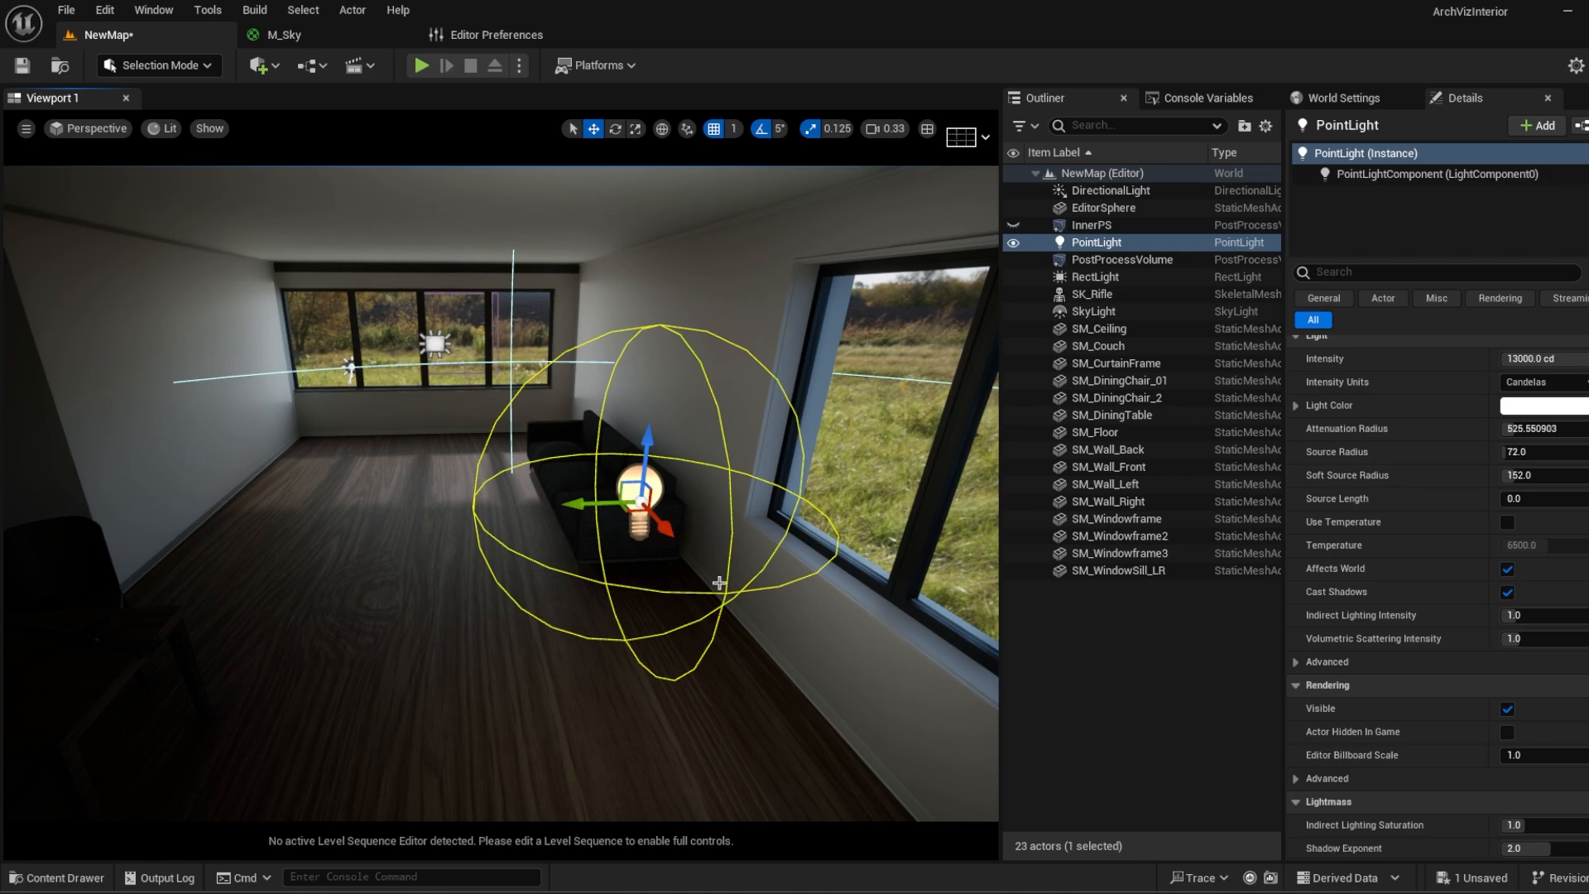
right_click_drag(699, 503, 1000, 683)
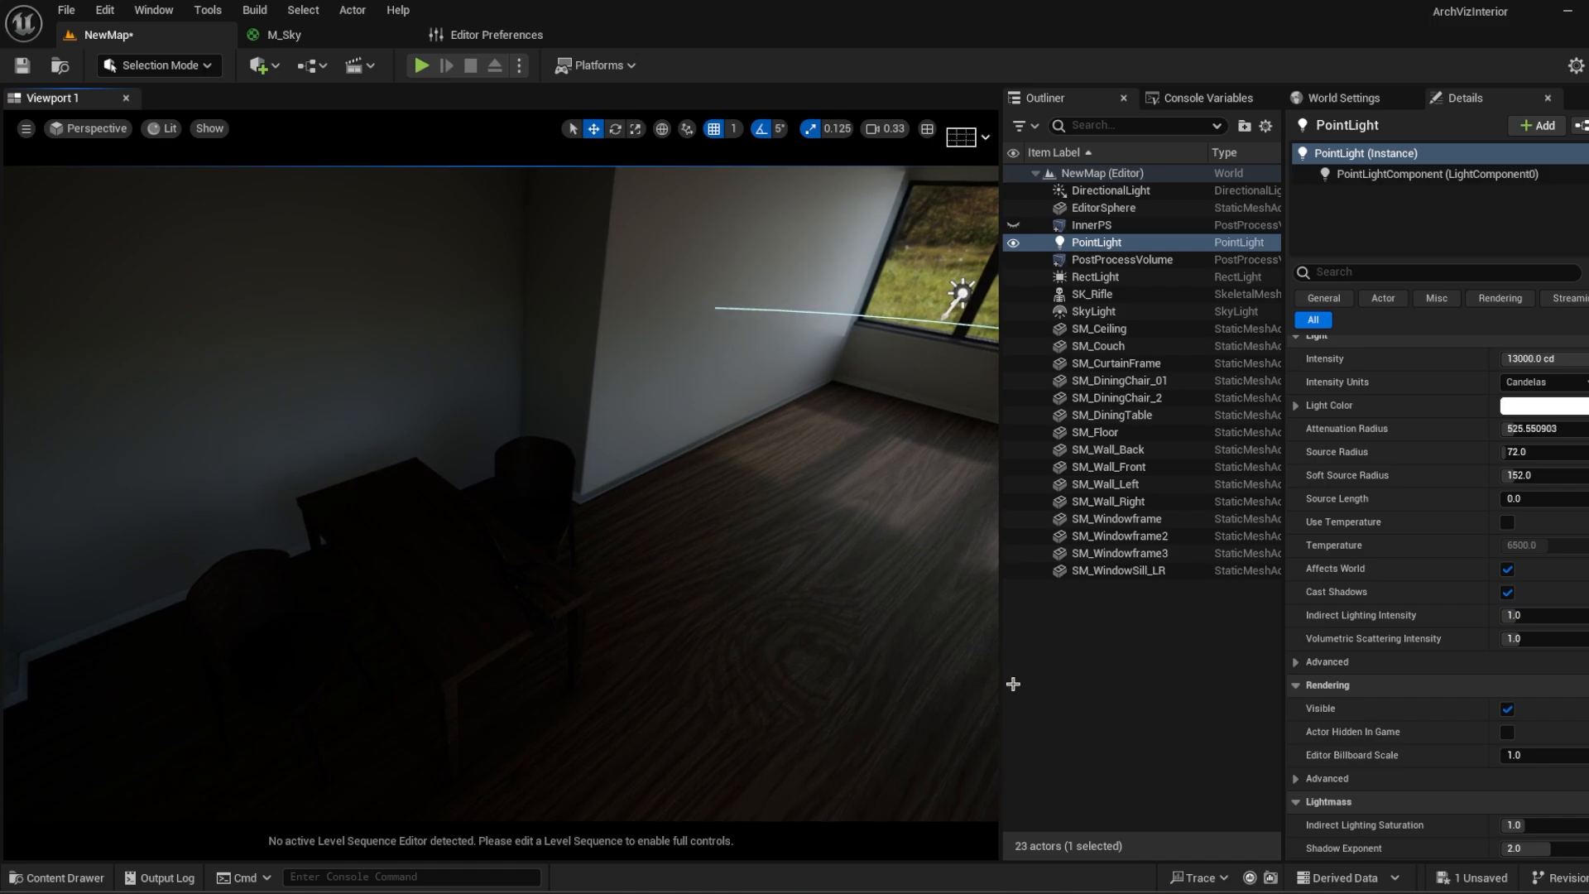
left_click(1143, 696)
Step: Examine the room with editor icons hidden, the DirectionalLight's indirect lighting setting, and the ceiling and walls around the large window
right_click_drag(869, 638, 926, 554)
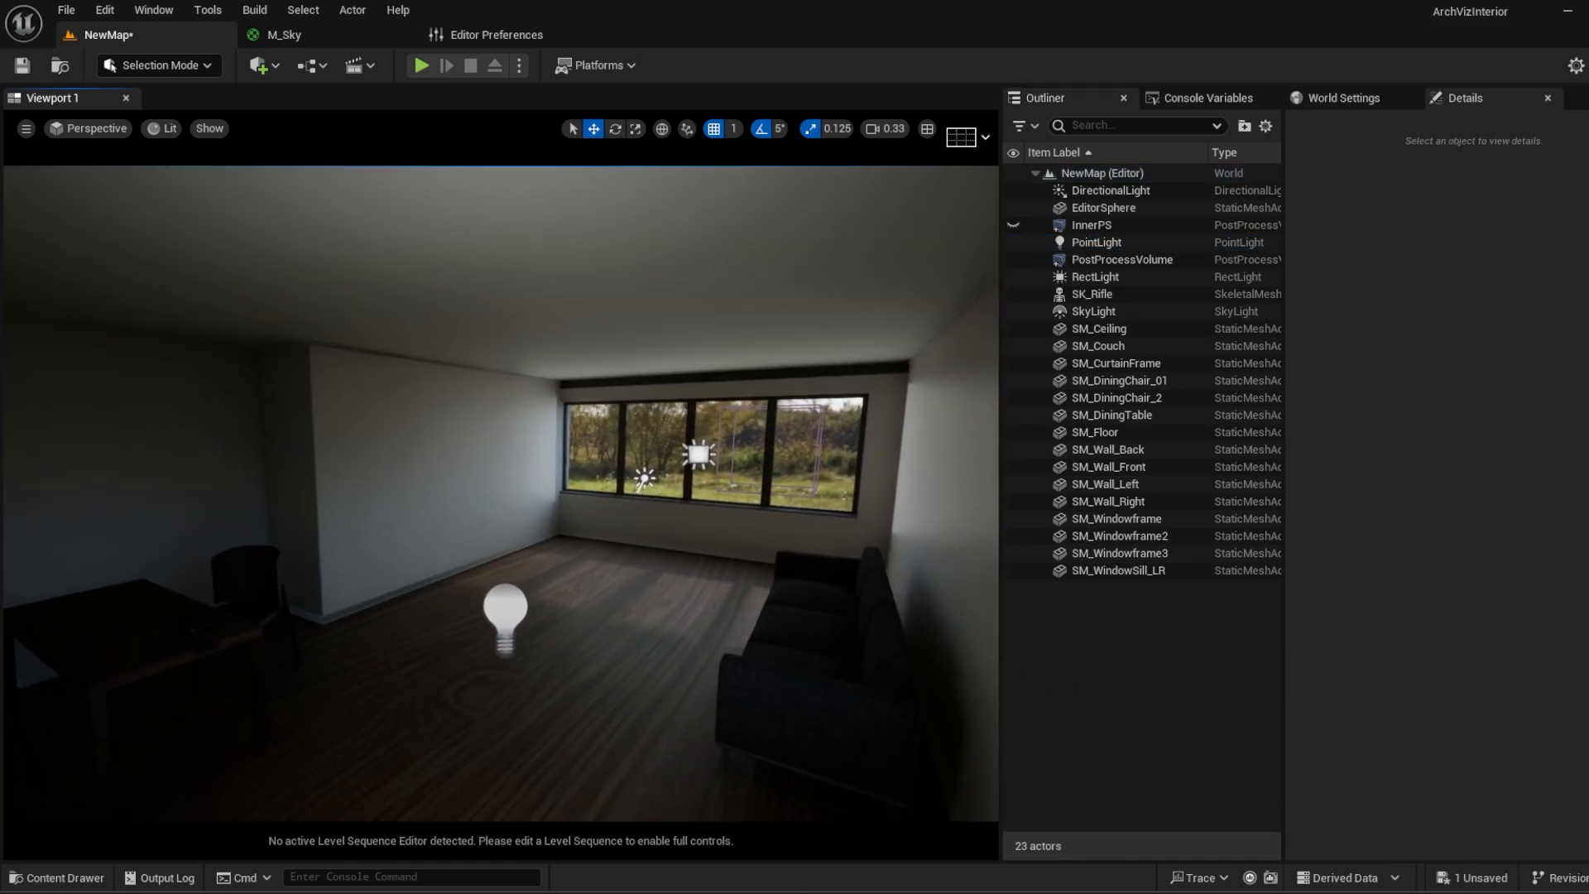
right_click_drag(809, 612, 782, 641)
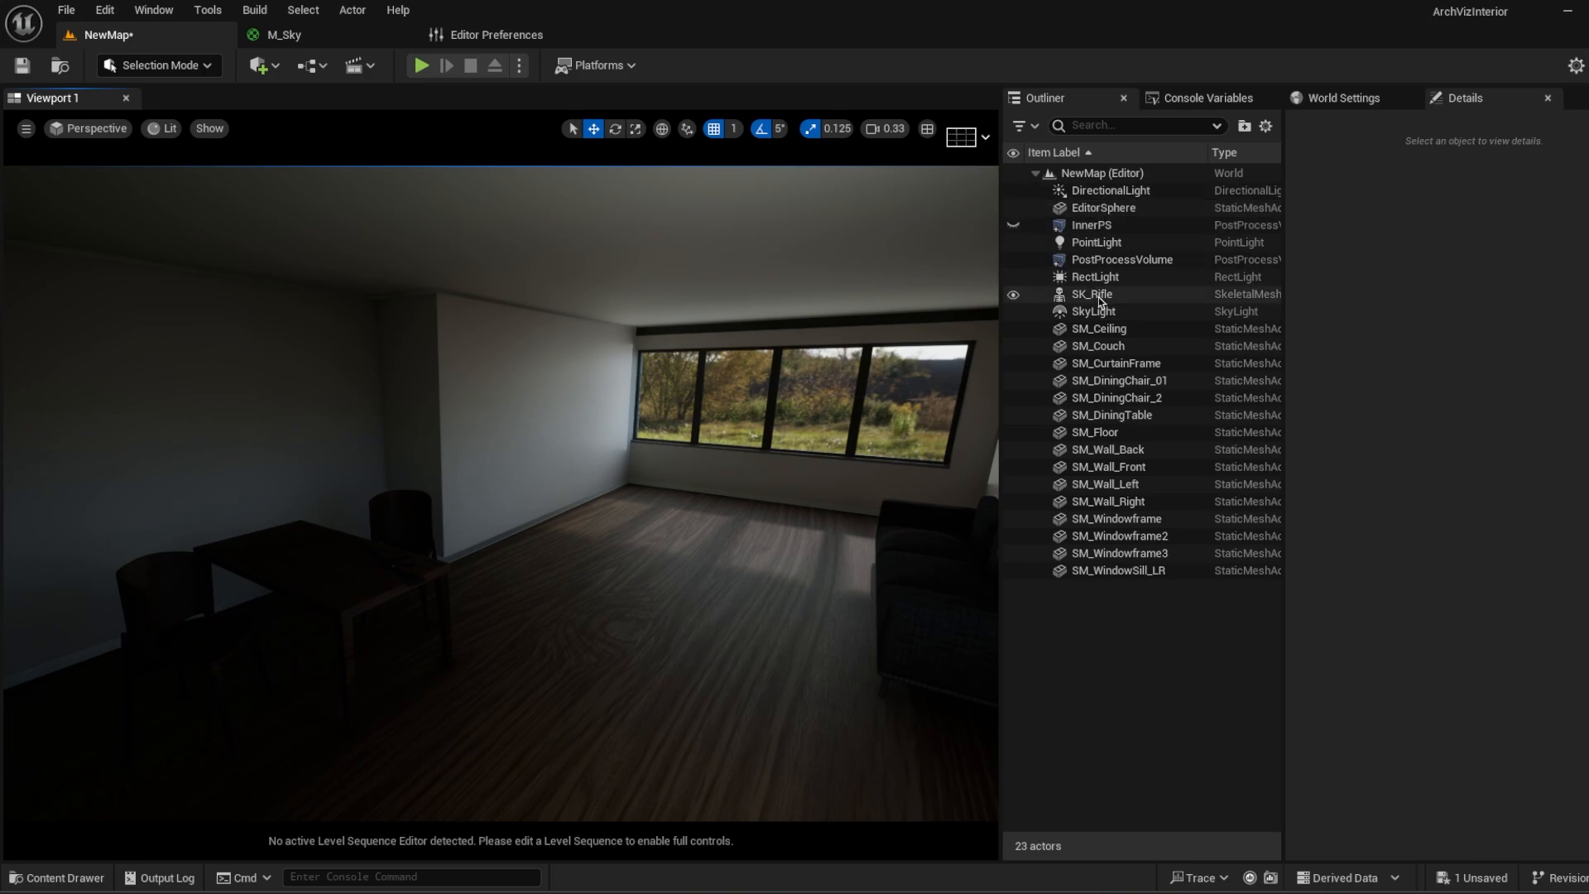
left_click(1095, 192)
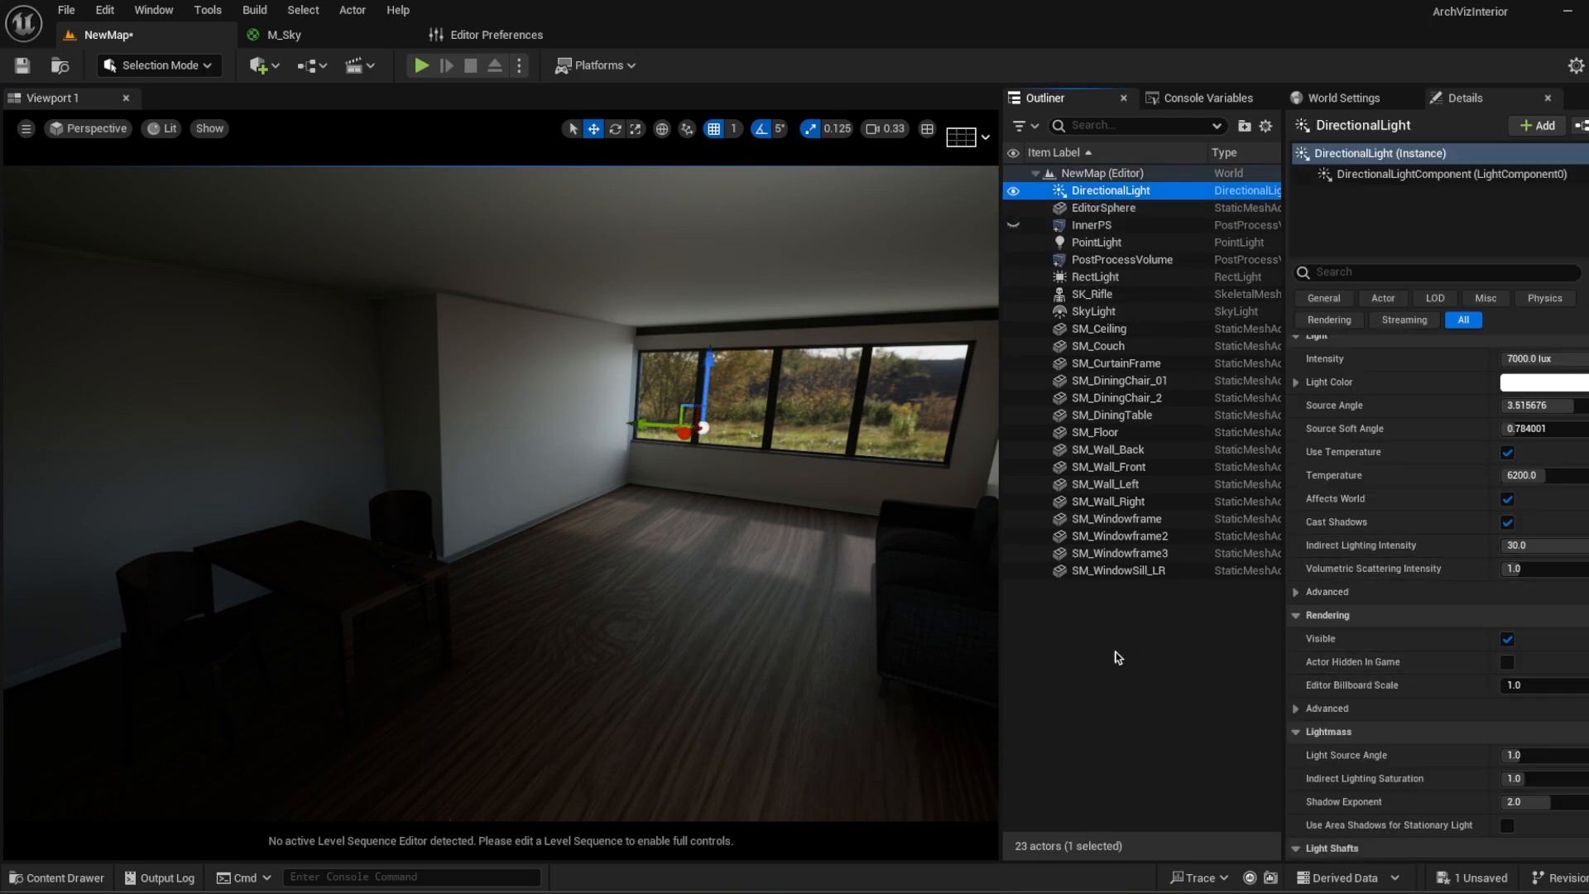
left_click(1078, 676)
right_click_drag(657, 575, 666, 471)
right_click_drag(496, 463, 695, 331)
key("w")
key("s")
key("w")
key("s")
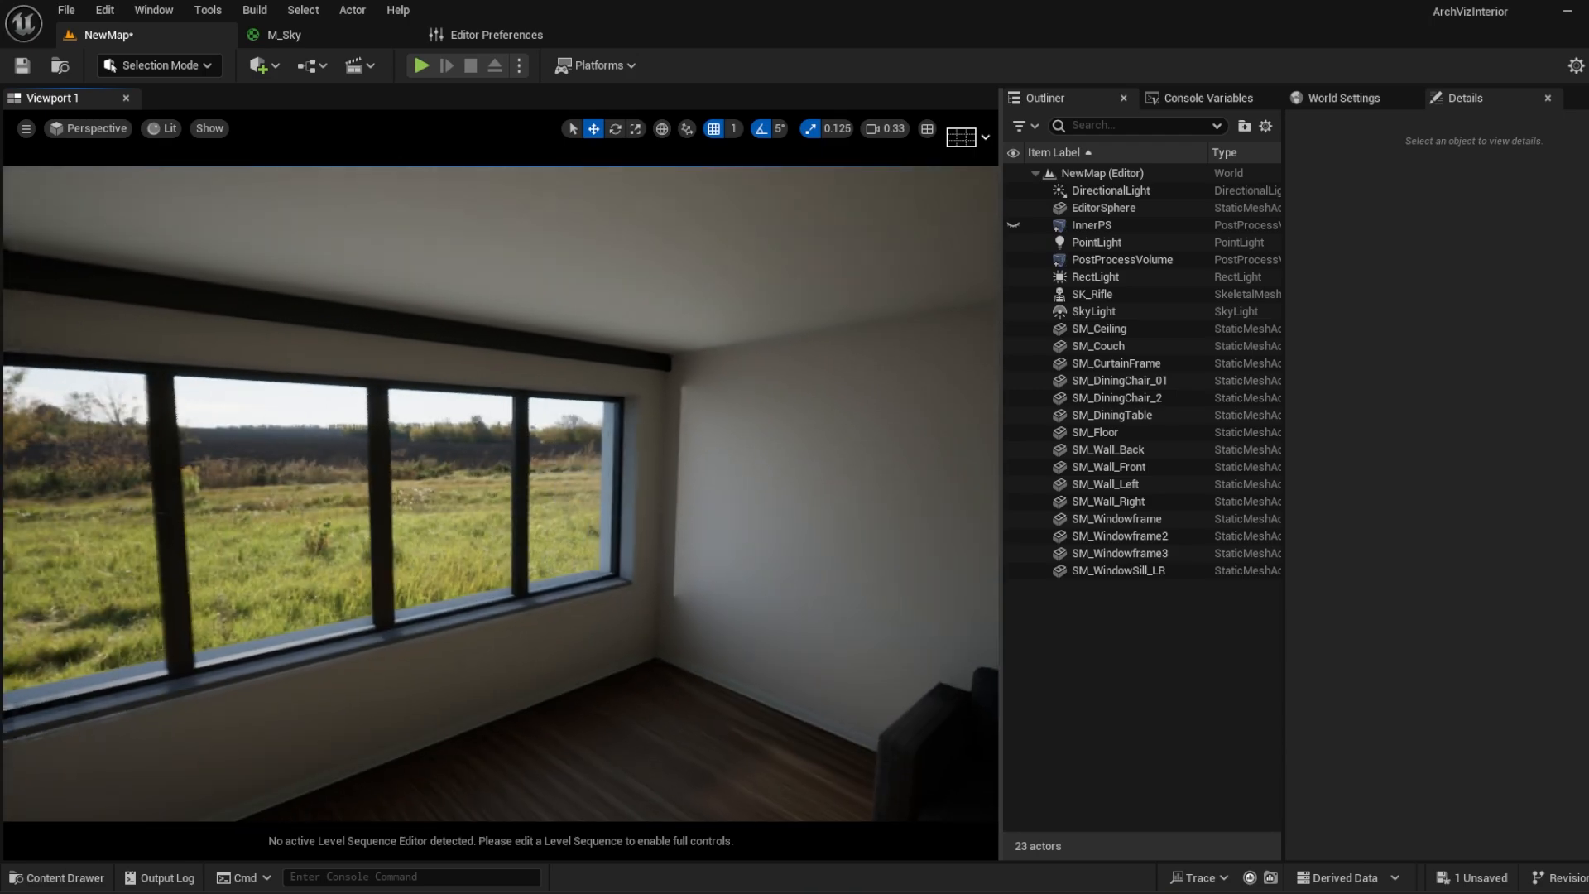
Step: Set the RectLight's Source Width to 400 and Source Height to 168 and deselect it
left_click(1112, 278)
right_click_drag(801, 615, 740, 649)
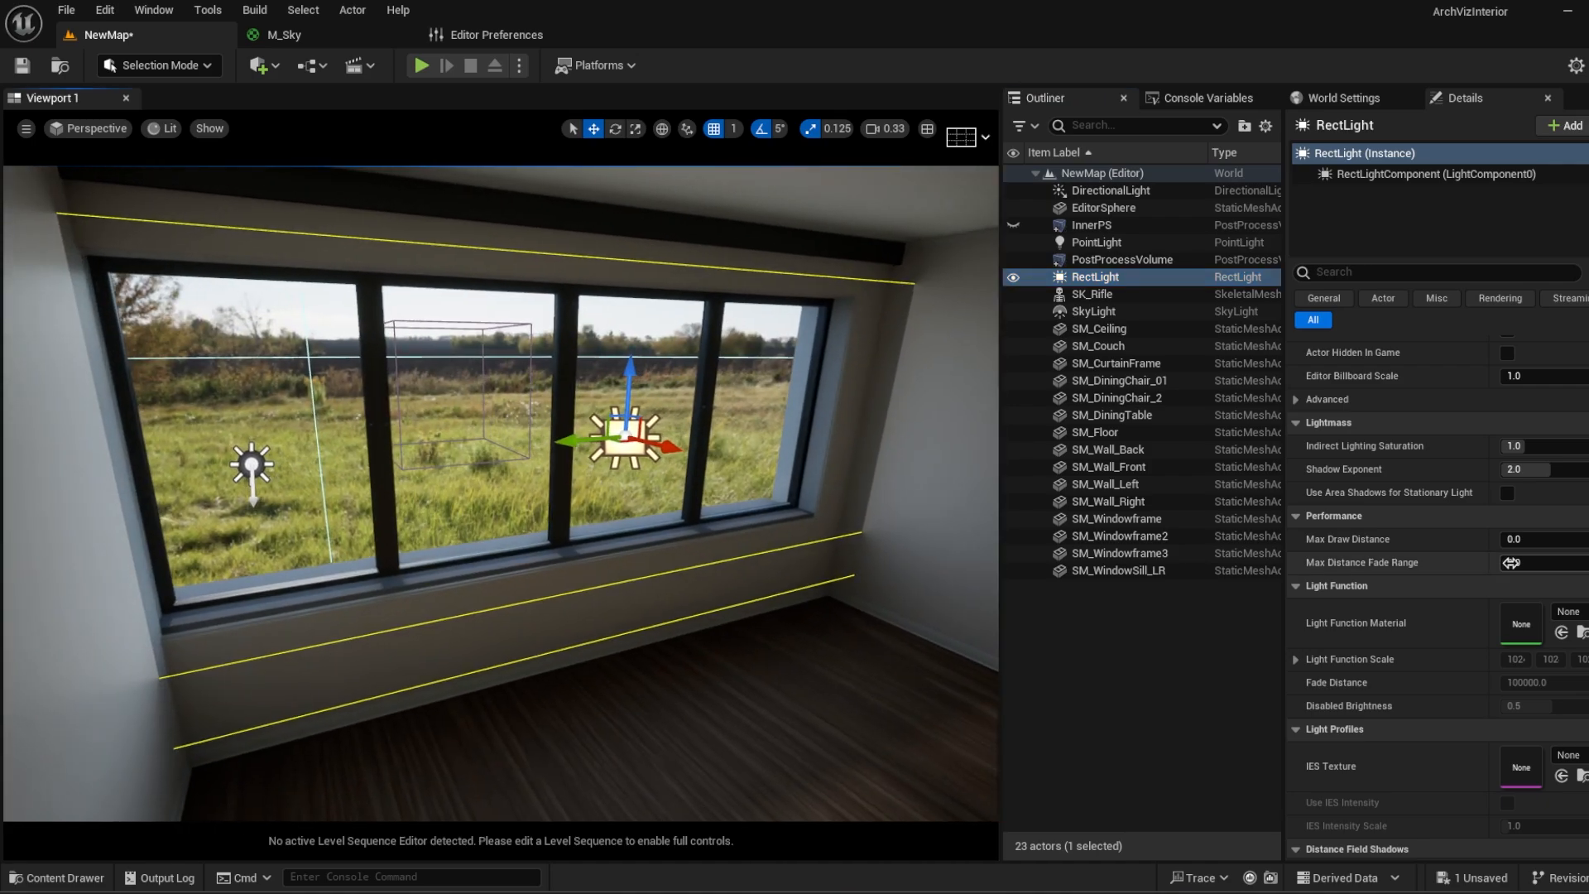
scroll(1511, 562, "up", 10)
left_click_drag(1568, 577, 1514, 578)
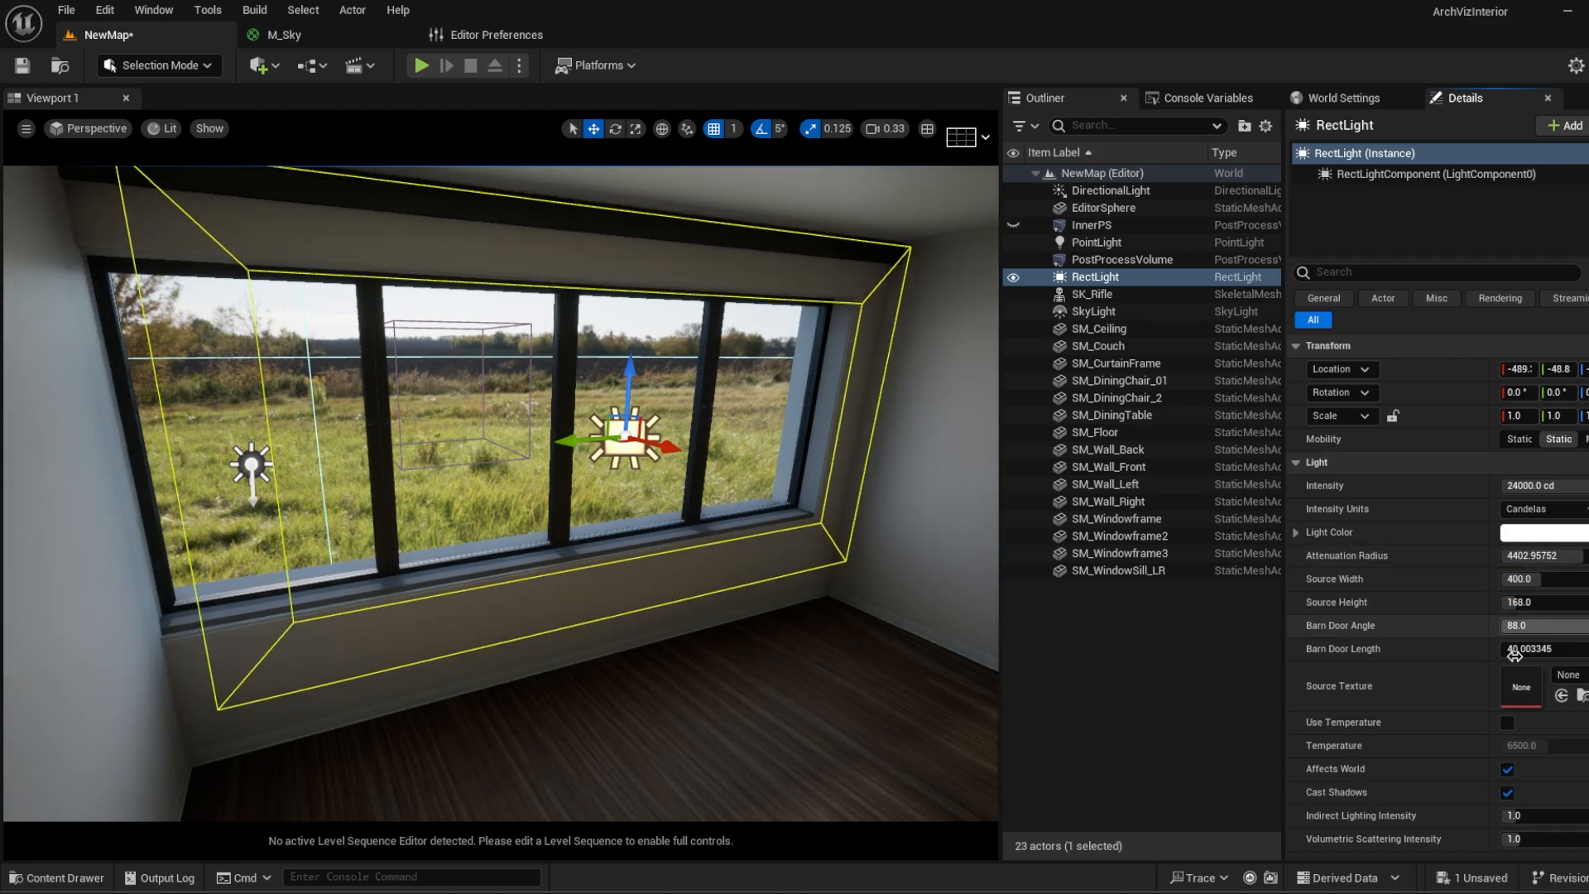
left_click(1165, 705)
Step: Examine the floor, couch and dining area under the resized RectLight and hide the editor icons in the viewport
right_click_drag(579, 496, 989, 497)
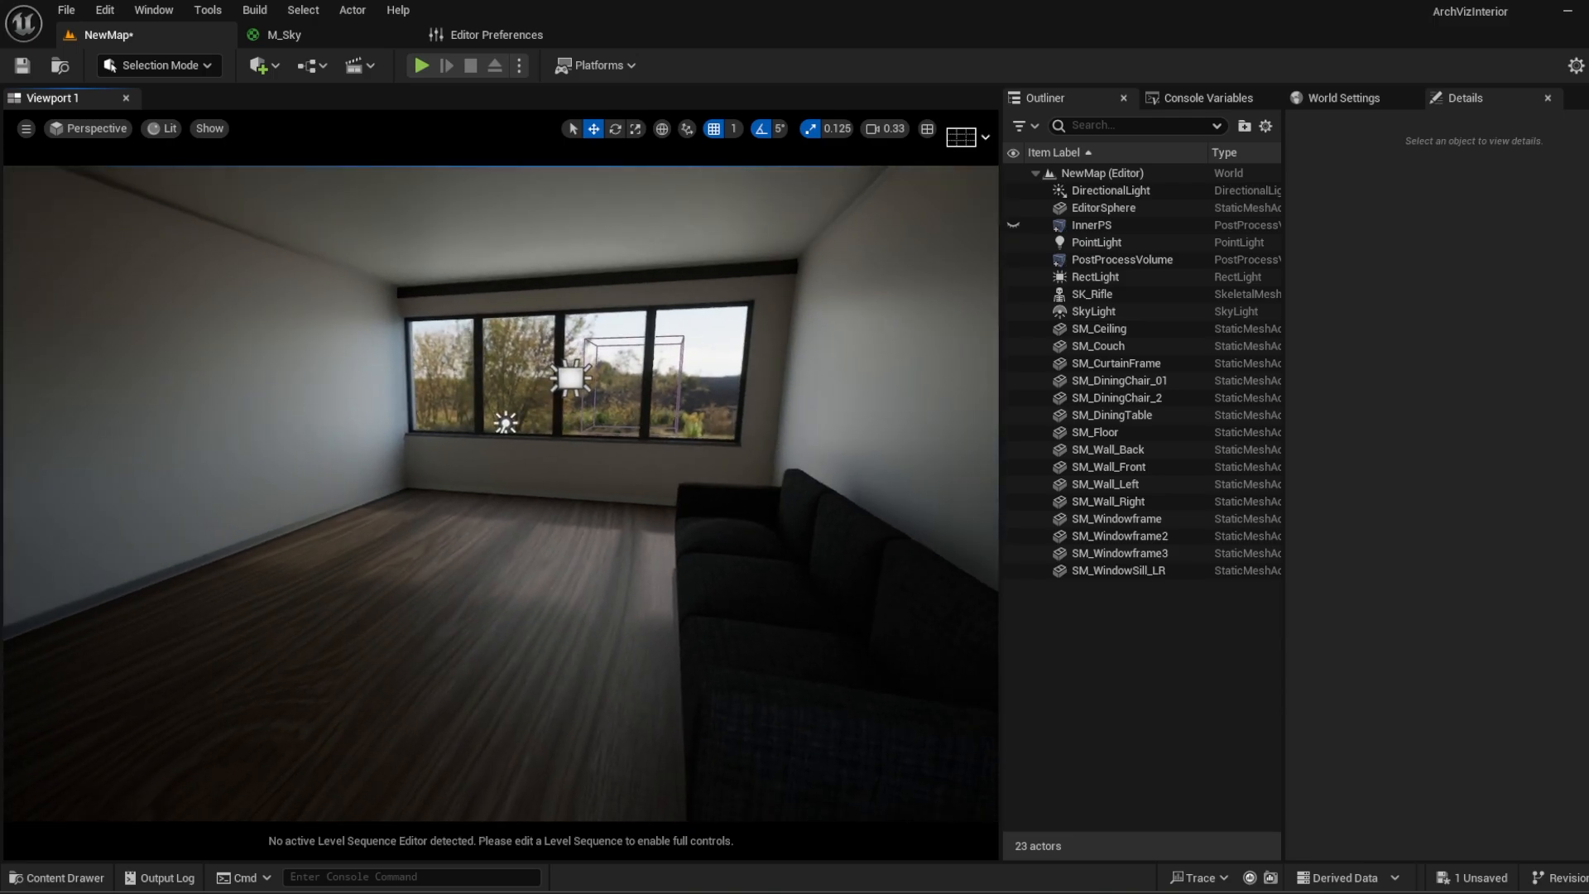
mouse_move(497, 488)
right_mouse_down()
mouse_move(488, 530)
mouse_move(355, 521)
mouse_move(496, 497)
right_mouse_up()
right_click_drag(864, 627, 746, 615)
key("g")
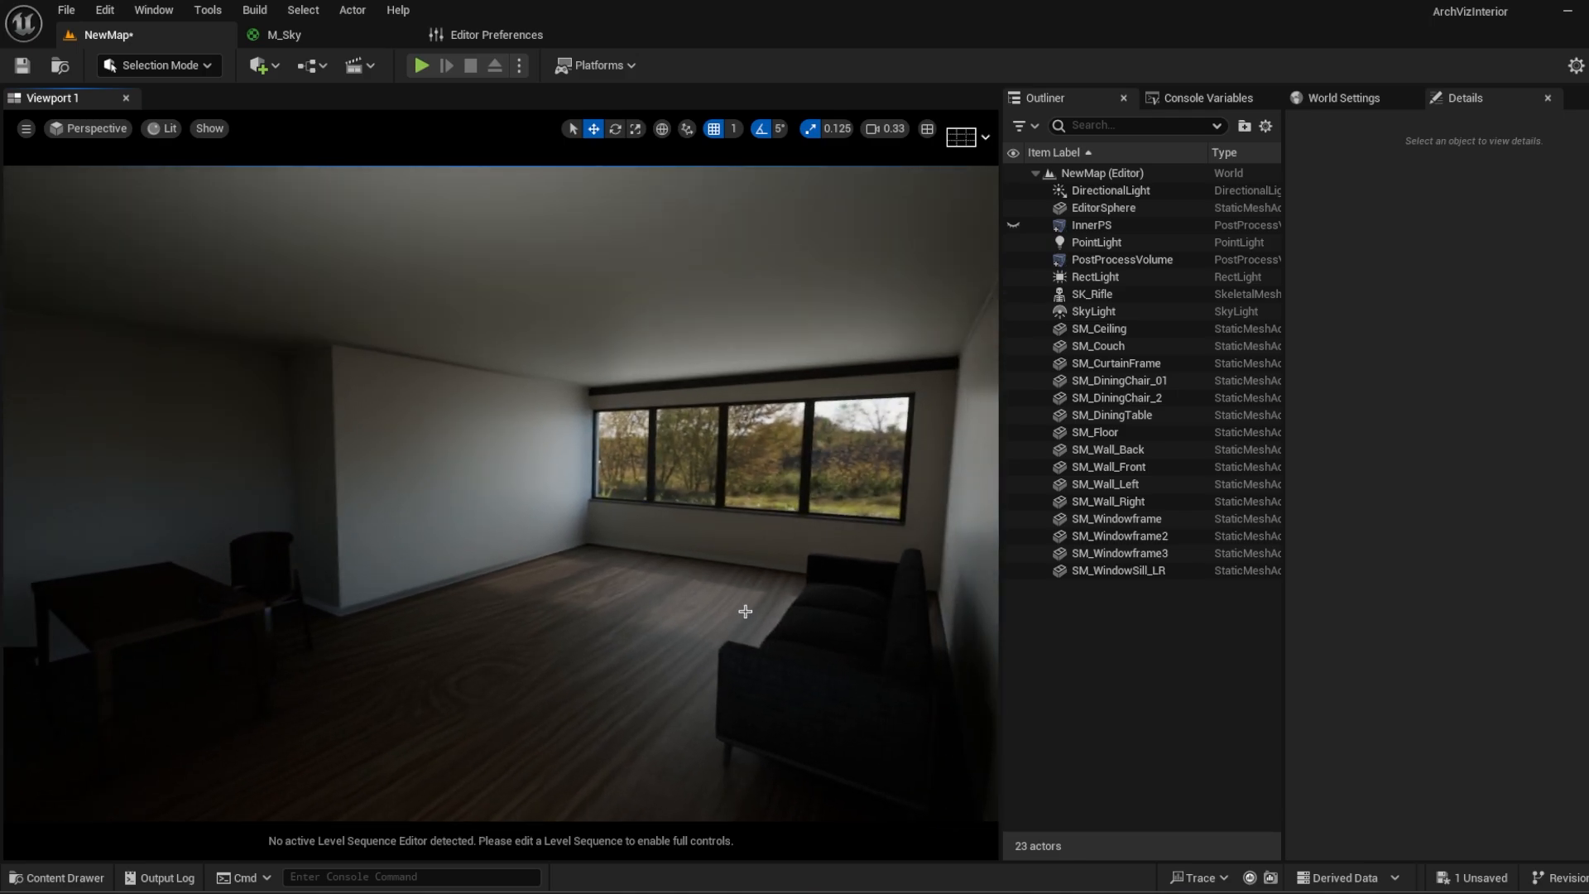
Step: Enable Reference Depth Of Field in the PostProcessVolume's path tracing settings and expand its lighting components
left_click(1121, 261)
scroll(1526, 680, "down", 10)
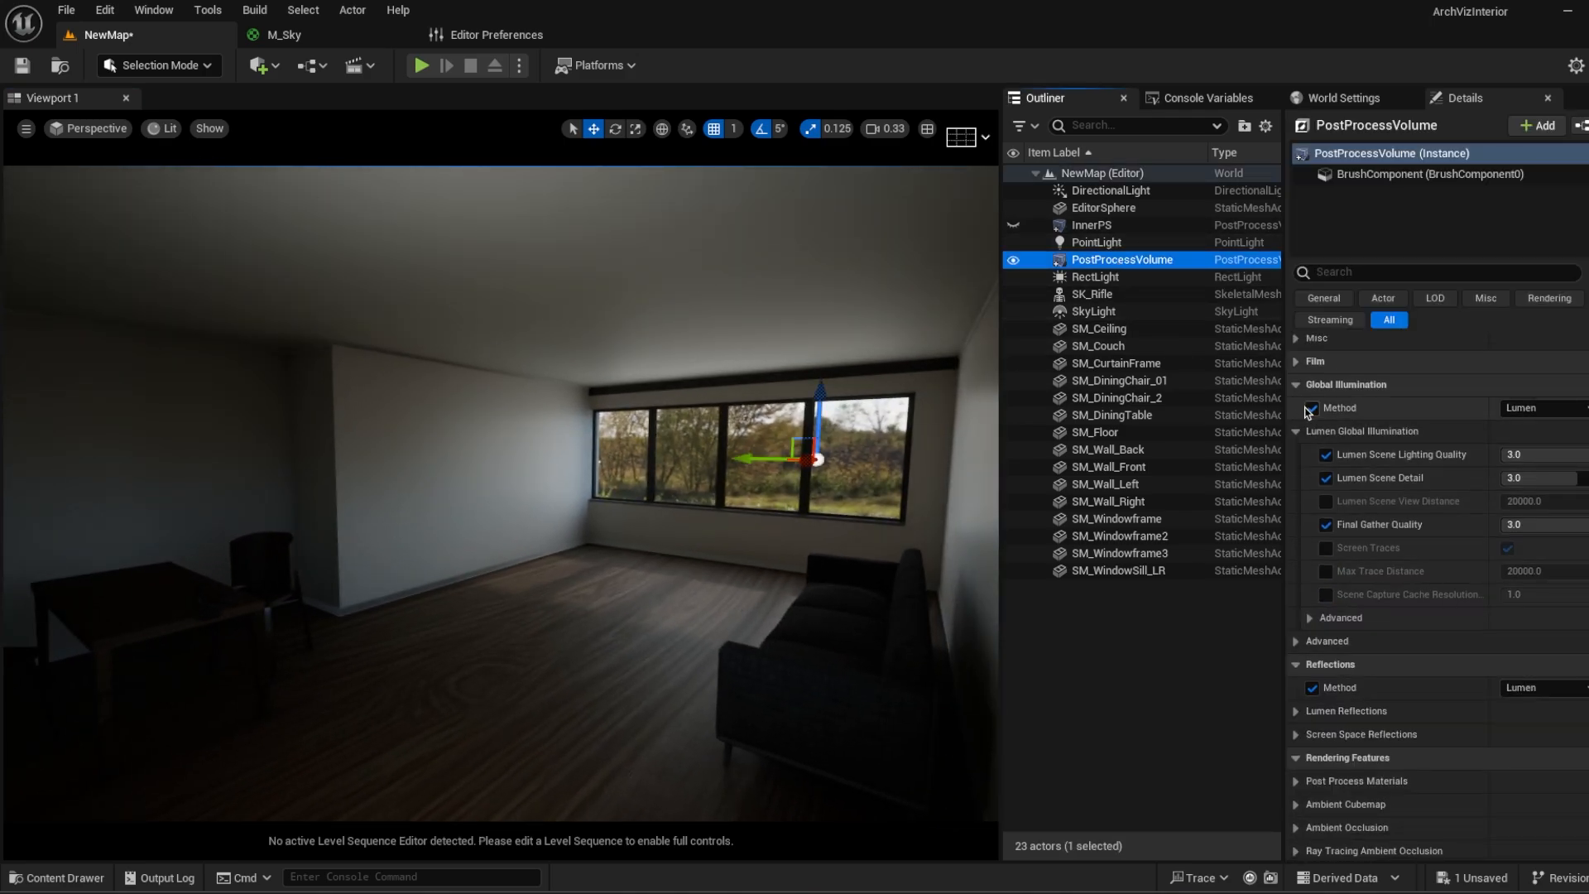
left_click(1298, 431)
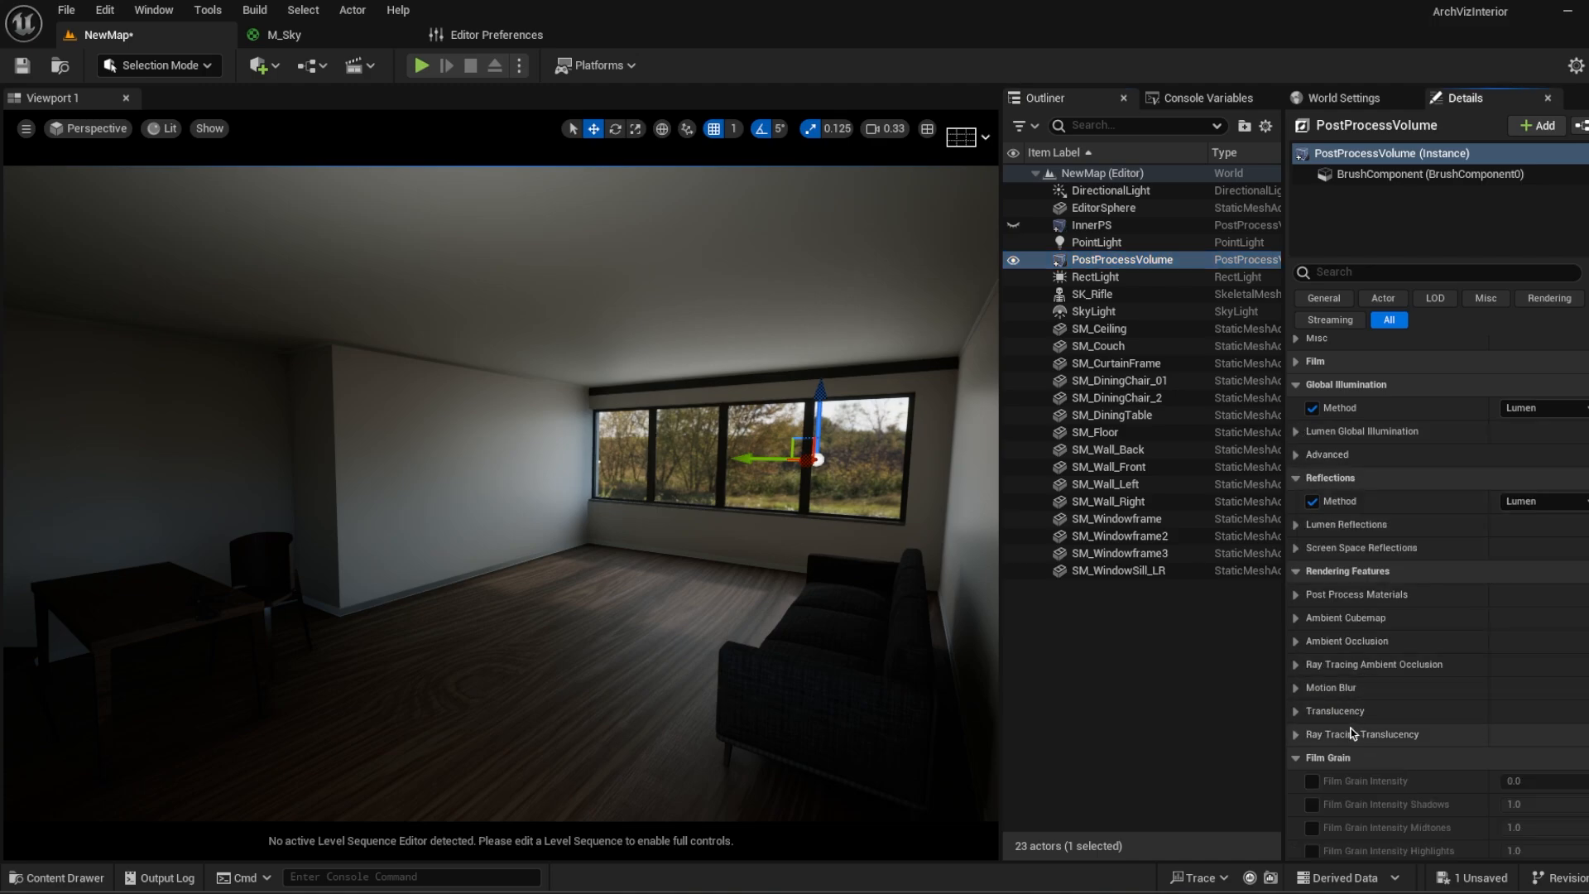
scroll(1353, 732, "down", 10)
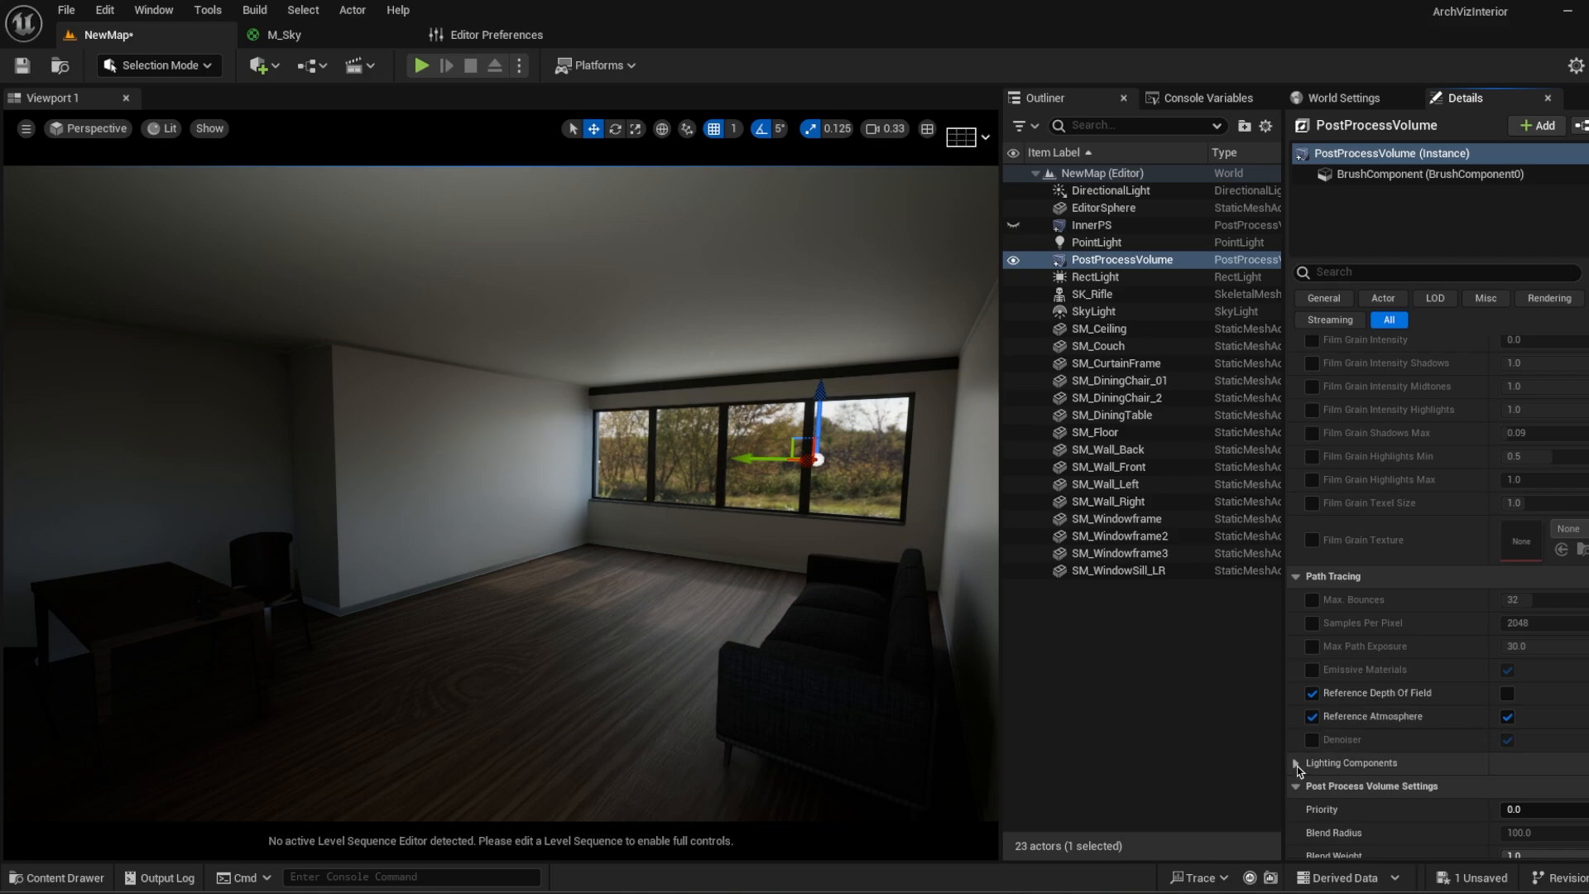
scroll(1430, 777, "down", 3)
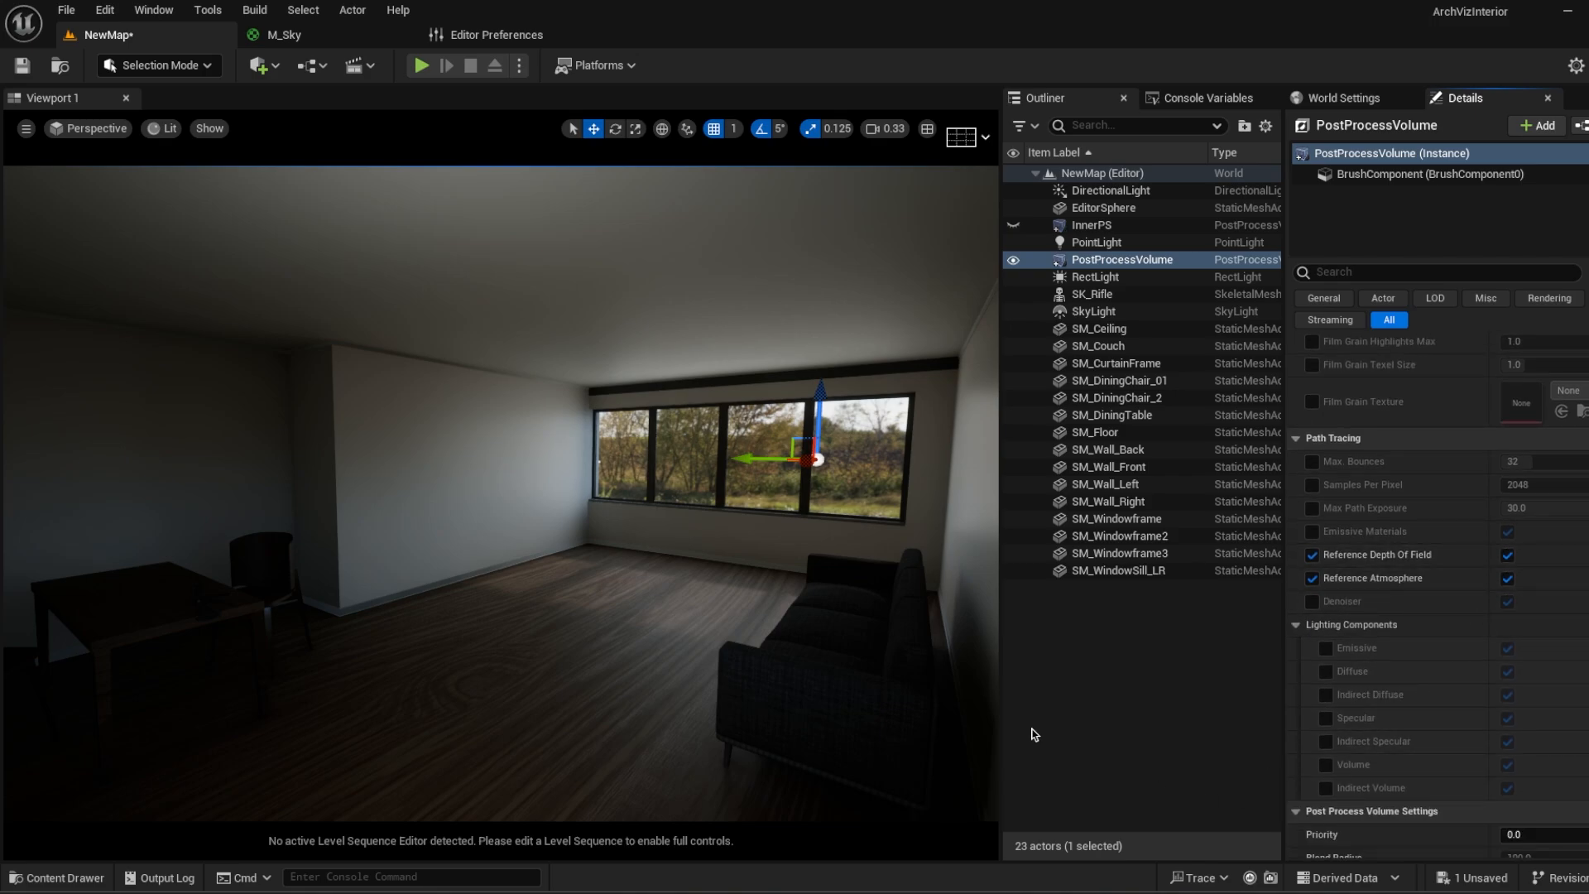
Step: Show the room in the Path Tracing view mode, deselect the PostProcessVolume and hide the RectLight
left_click(164, 129)
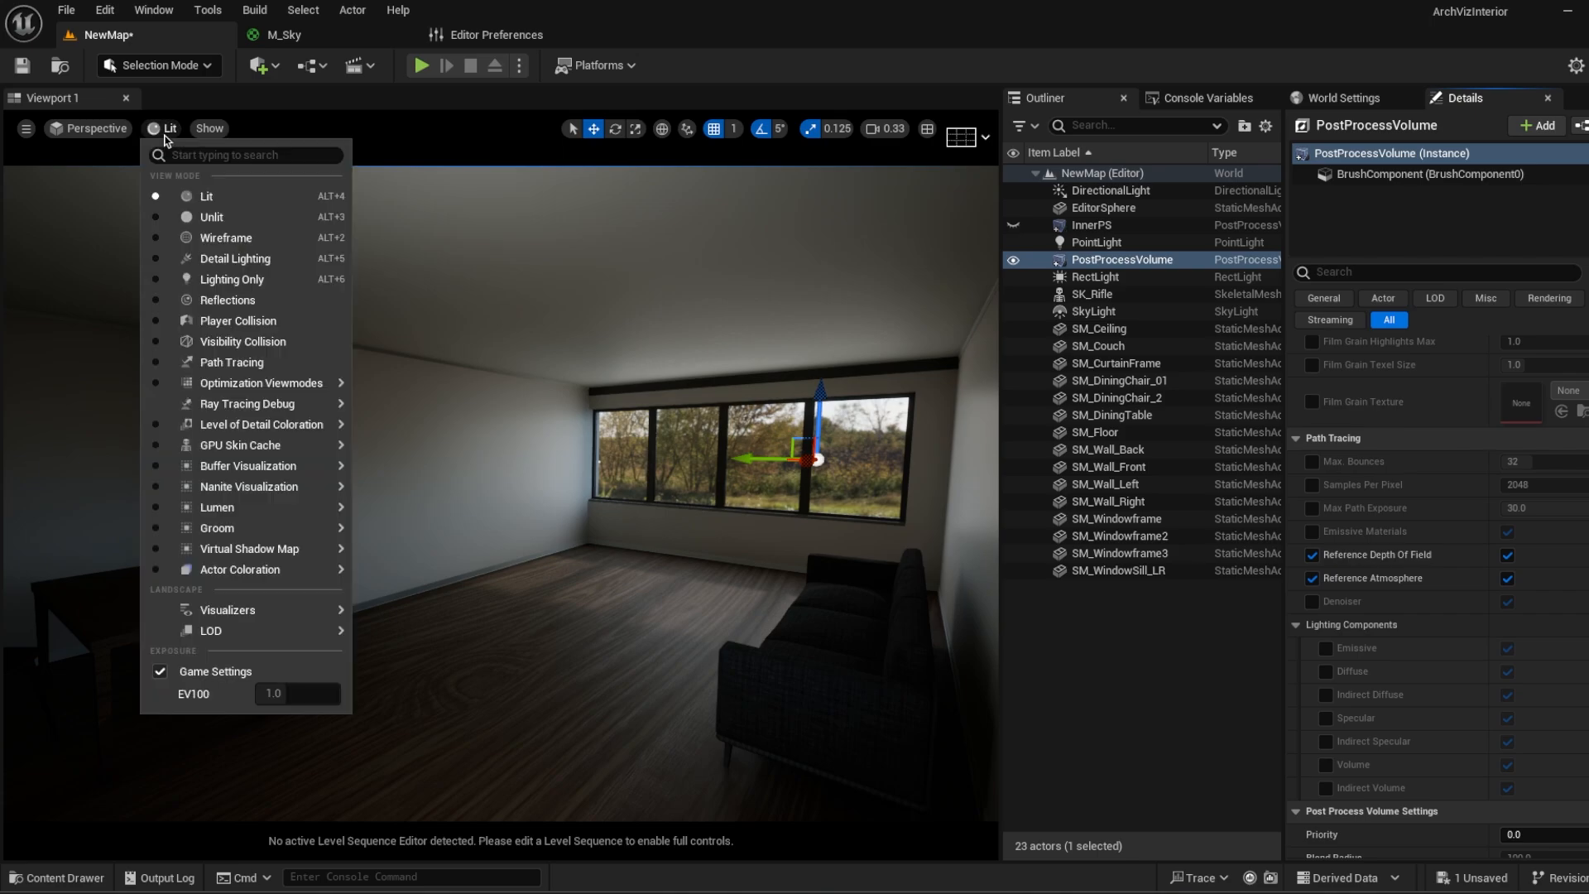
left_click(190, 356)
left_click(1189, 701)
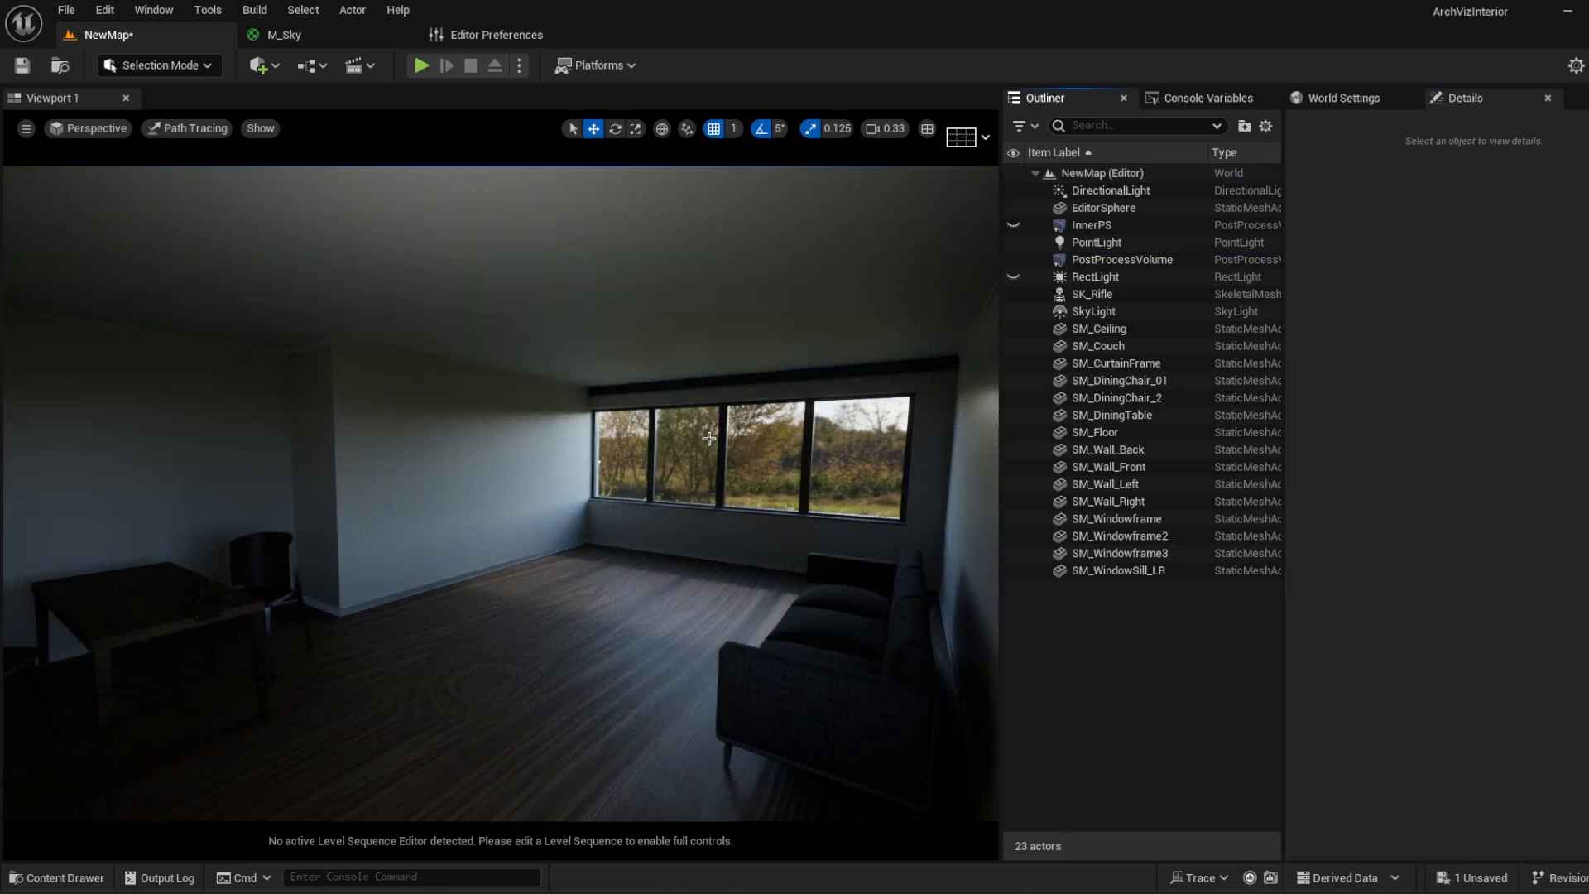
Step: Compare the room between the Lit and Path Tracing view modes with the RectLight hidden, ending in Lit
left_click(185, 133)
left_click(192, 196)
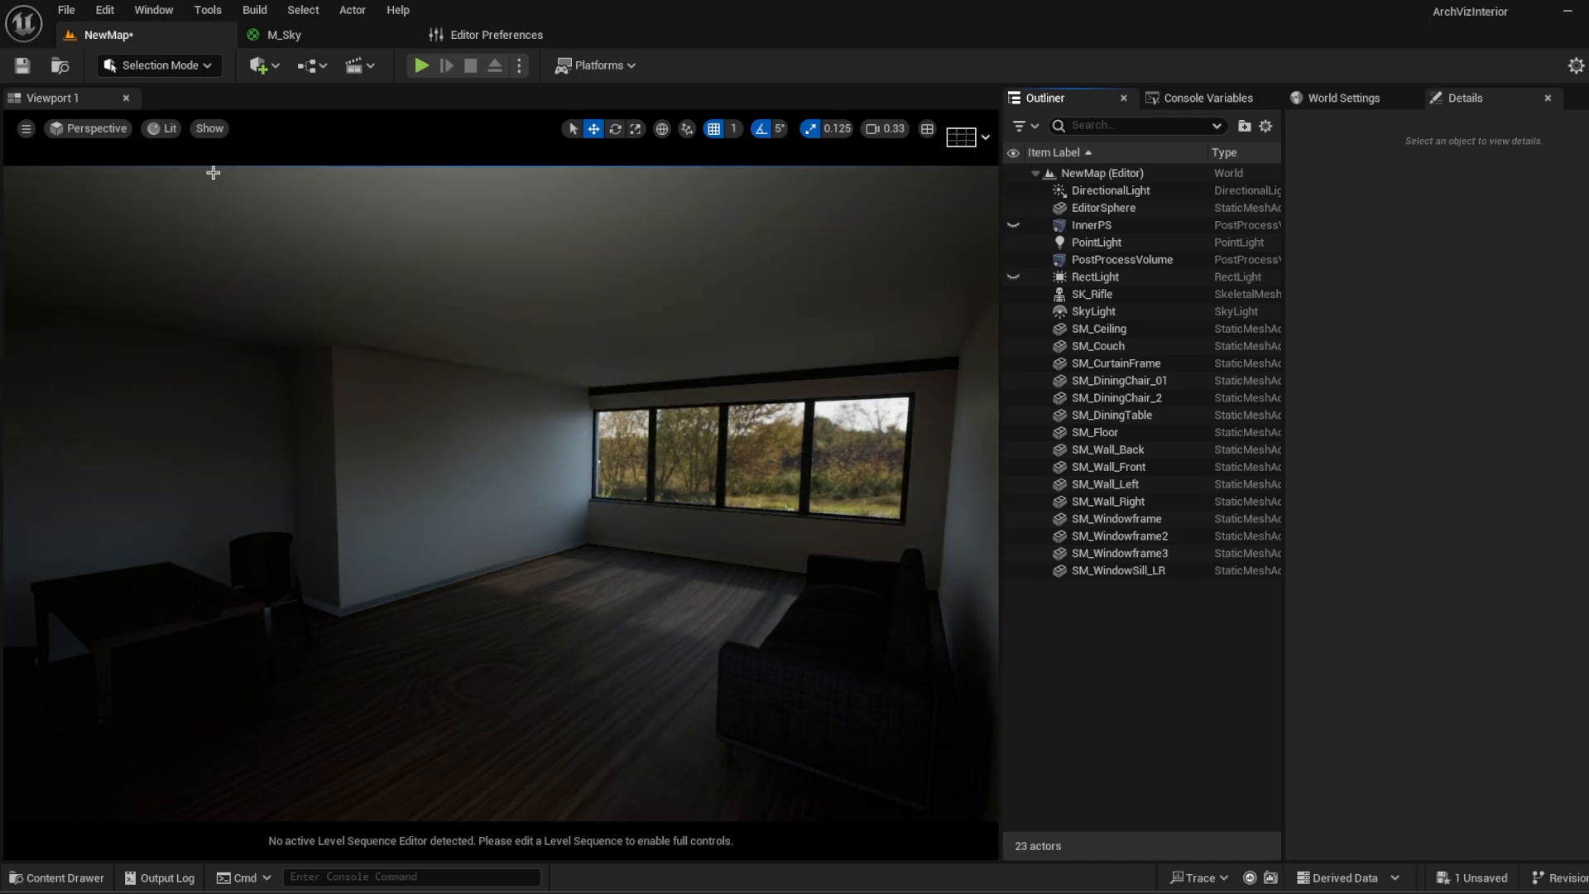
left_click(163, 128)
left_click(231, 360)
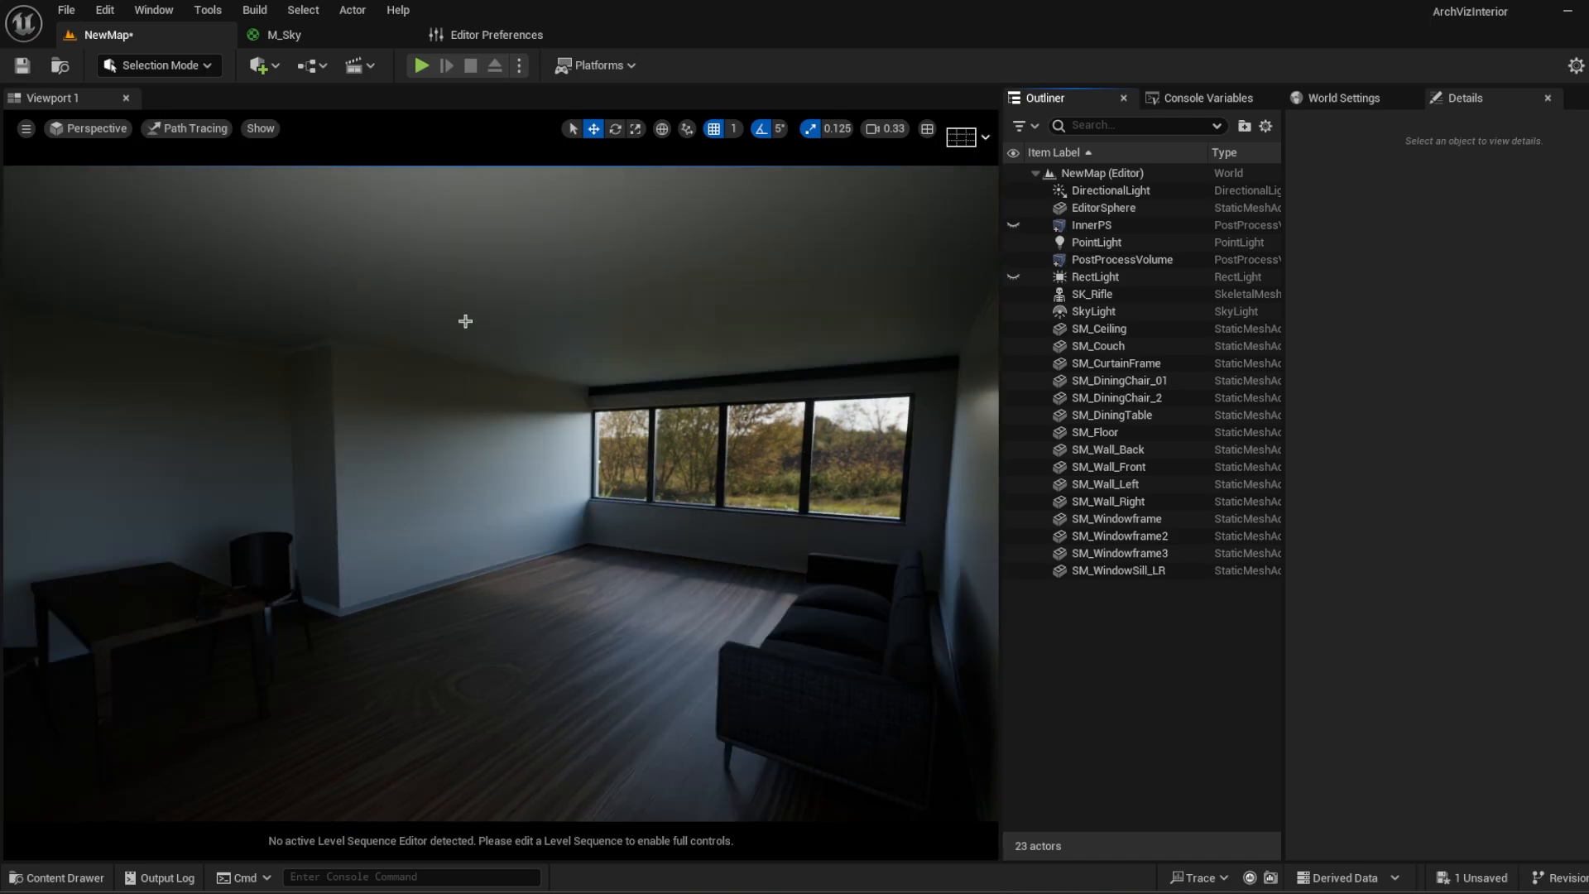
left_click(184, 132)
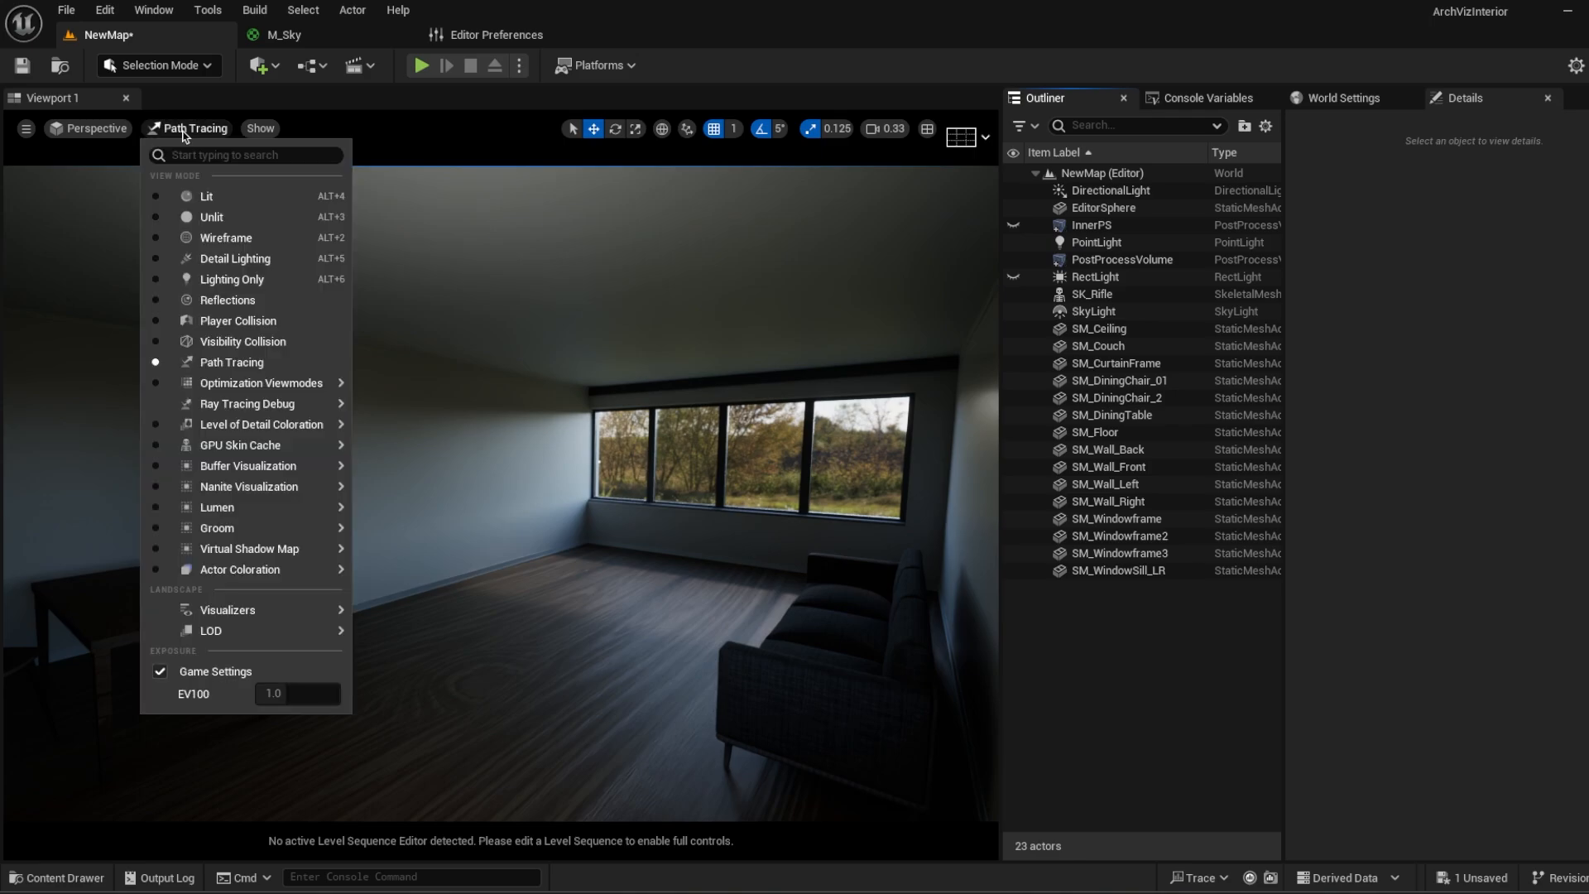
left_click(208, 195)
Step: Examine the room in Lit mode and the building's exterior walls, roof and windows from outside
right_click_drag(676, 615, 604, 632)
key("w")
left_click(493, 599)
key("f")
right_click_drag(493, 599, 579, 621)
key("w")
left_click(680, 646)
mouse_move(680, 645)
right_mouse_down()
mouse_move(637, 643)
mouse_move(695, 647)
mouse_move(650, 645)
right_mouse_up()
left_click(1075, 700)
right_click_drag(953, 662, 926, 687)
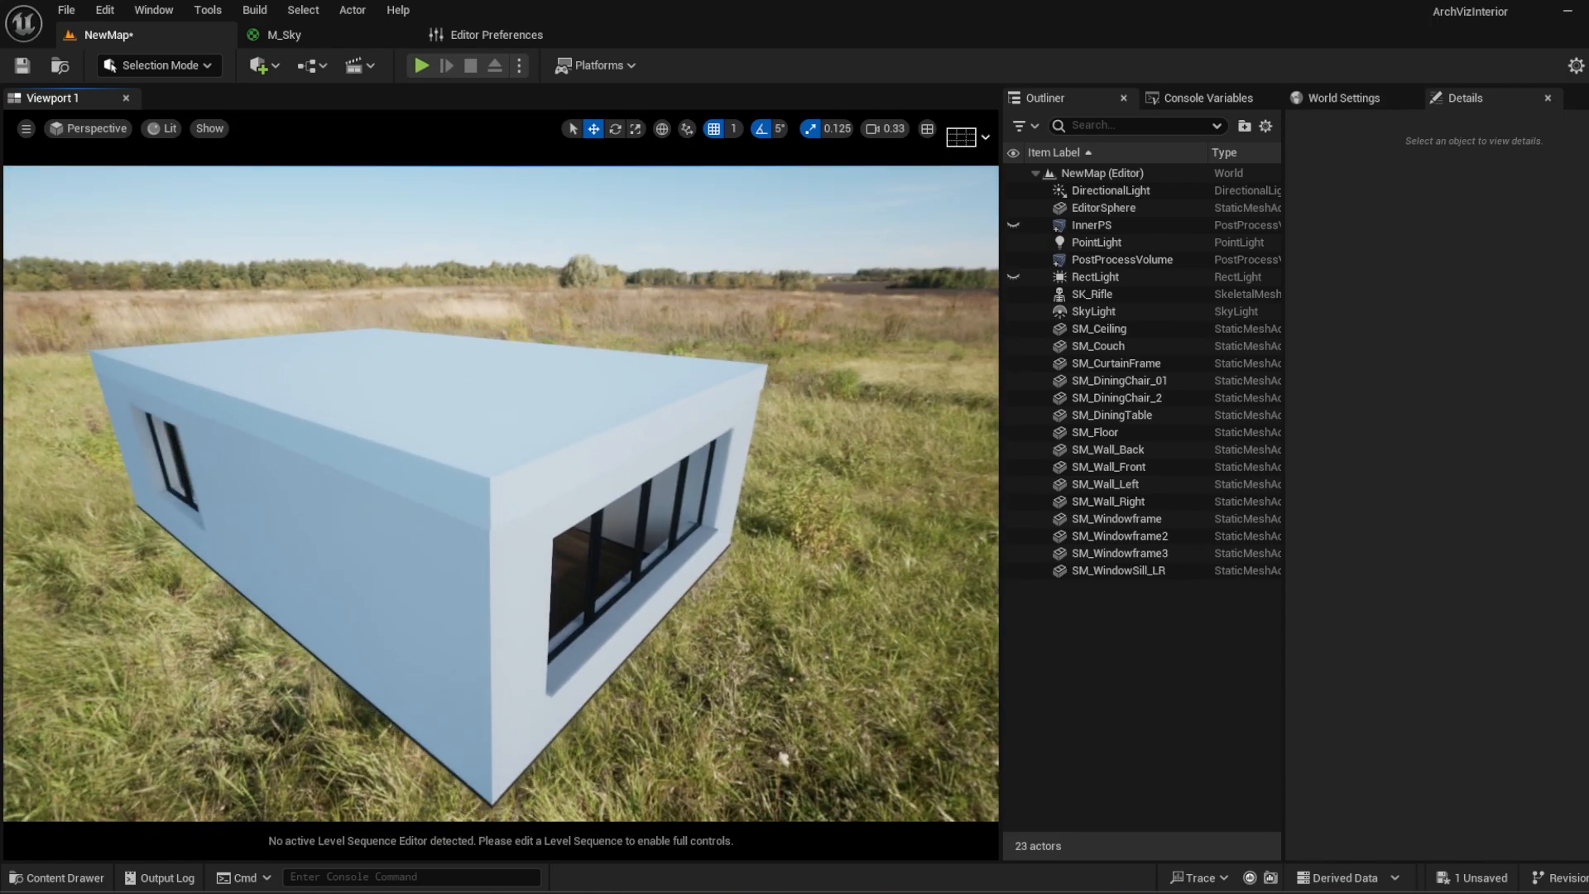
Step: Examine the SkyLight's settings and deselect it
left_click(1102, 311)
scroll(1513, 572, "down", 10)
left_click(1537, 599)
left_click(1161, 675)
Step: Examine the floor, dining area, couch and large window from inside the room with the RectLight hidden
right_click_drag(662, 496, 706, 585)
key("w")
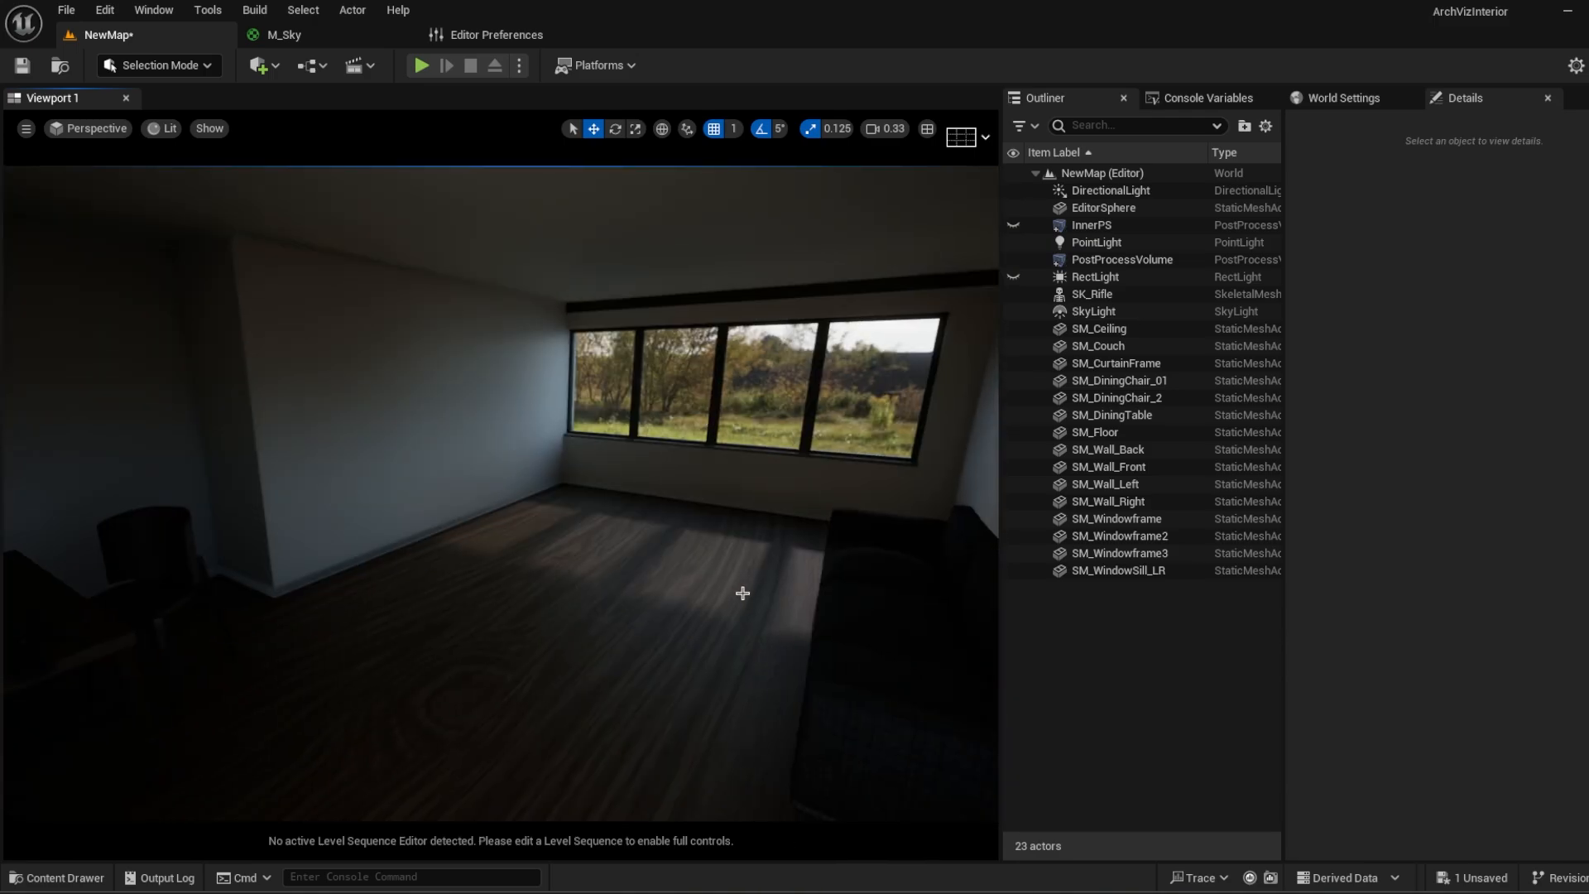
right_click_drag(742, 593, 720, 646)
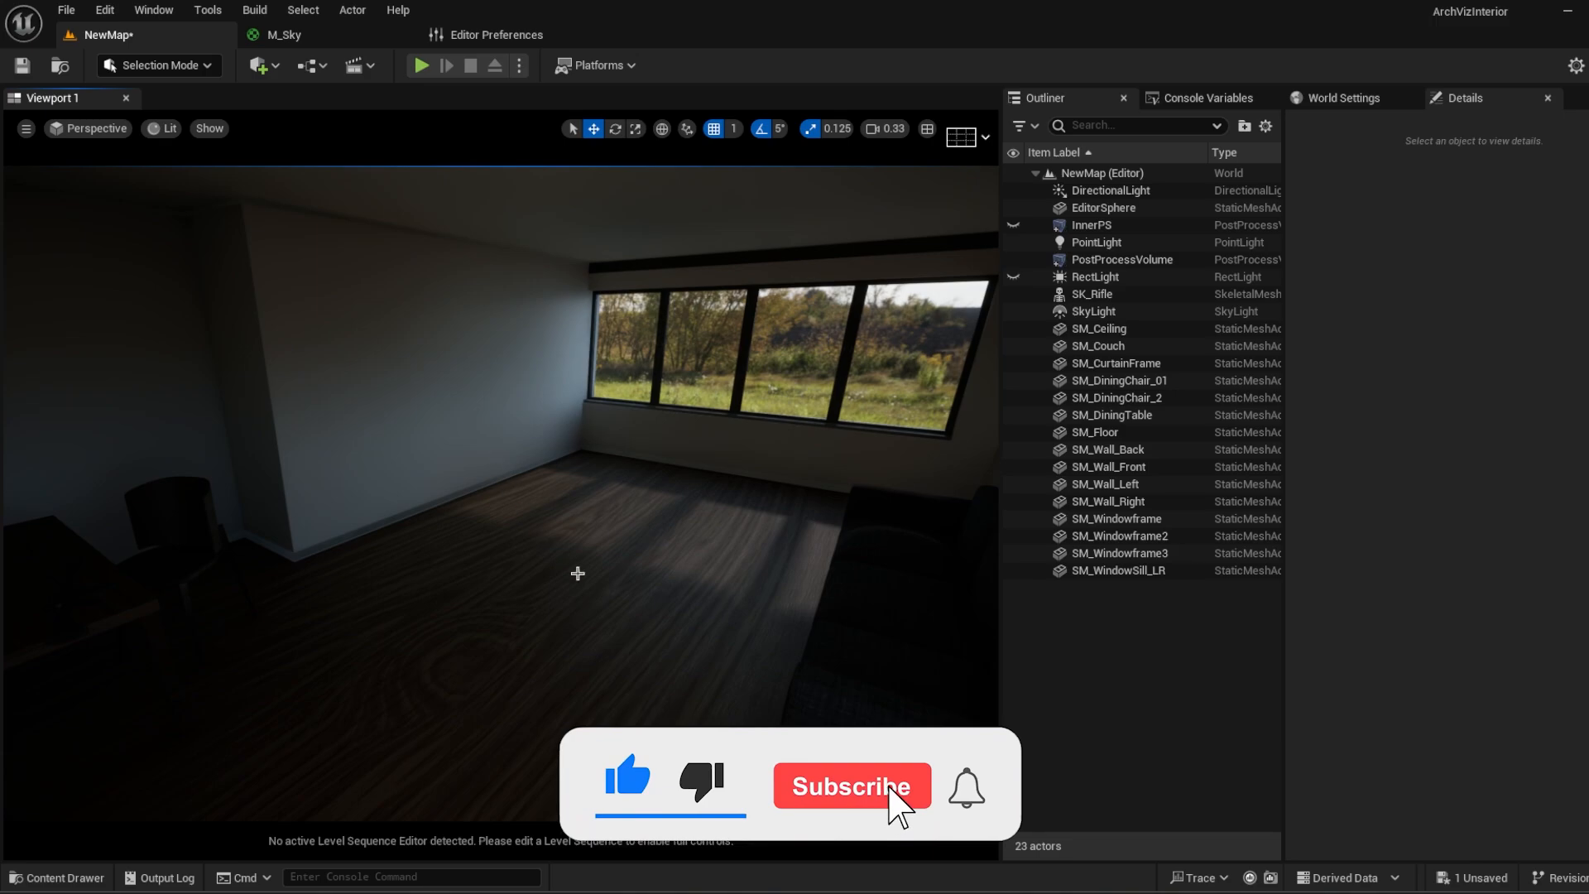
right_click_drag(578, 573, 430, 571)
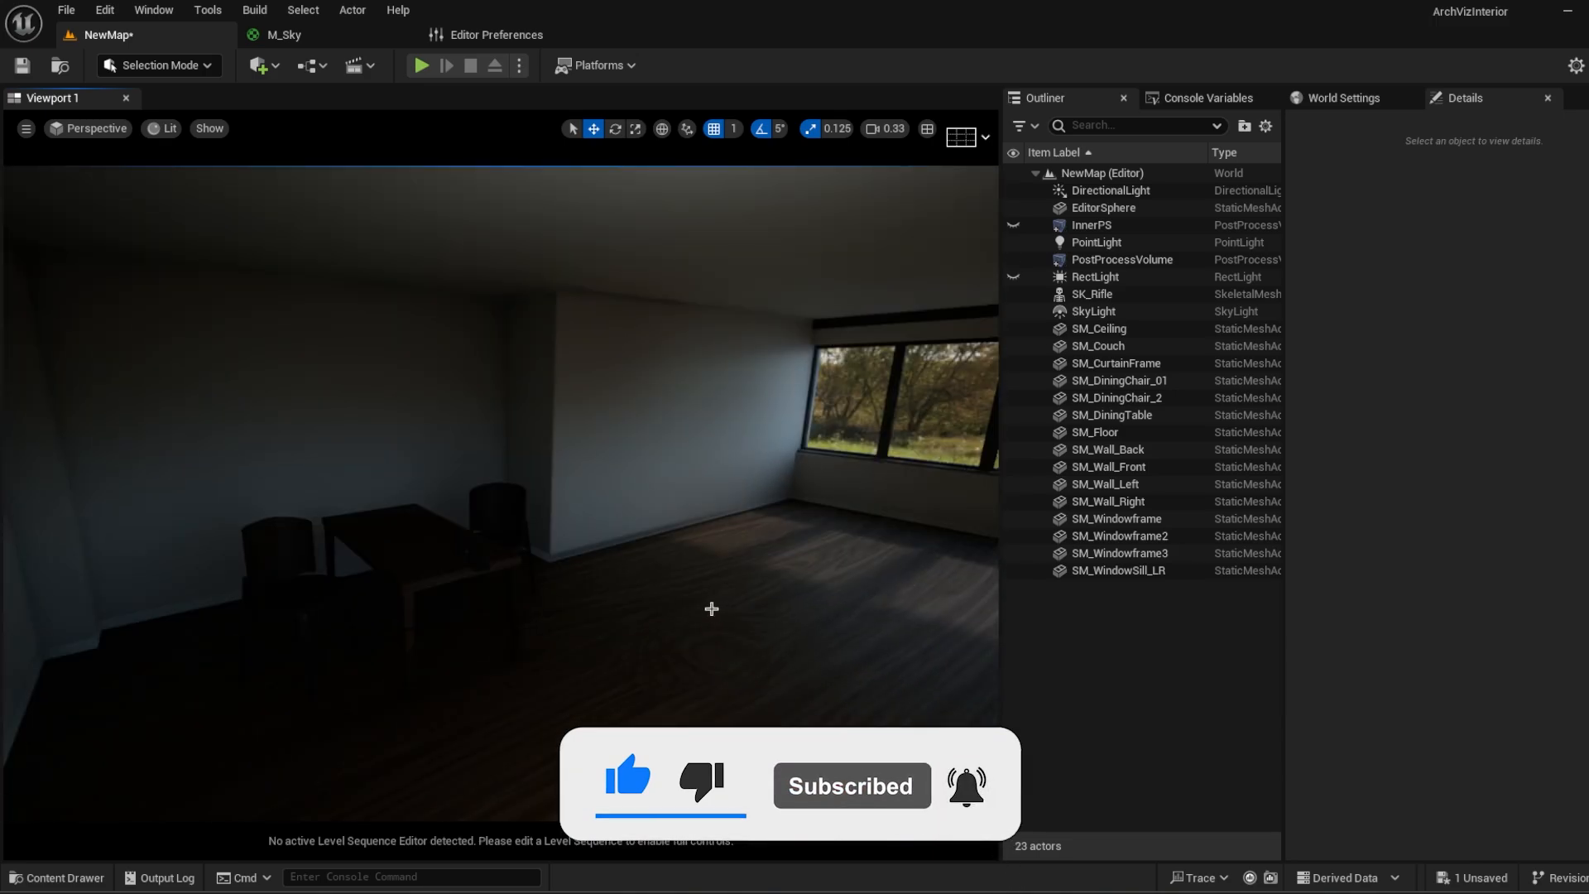
right_click_drag(713, 606, 566, 399)
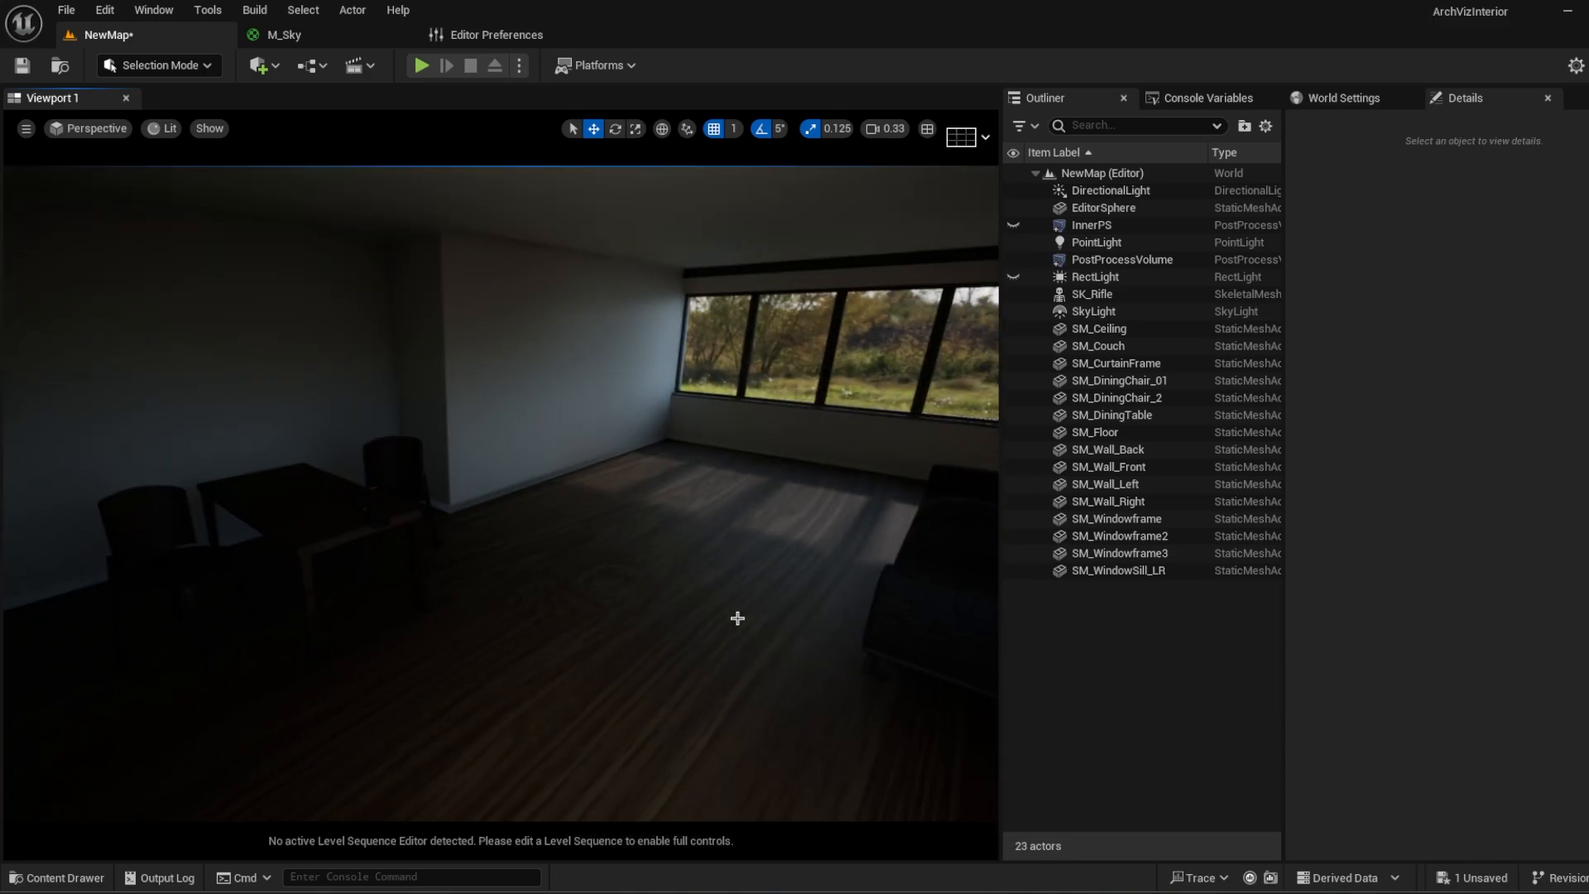
right_click_drag(670, 628, 707, 370)
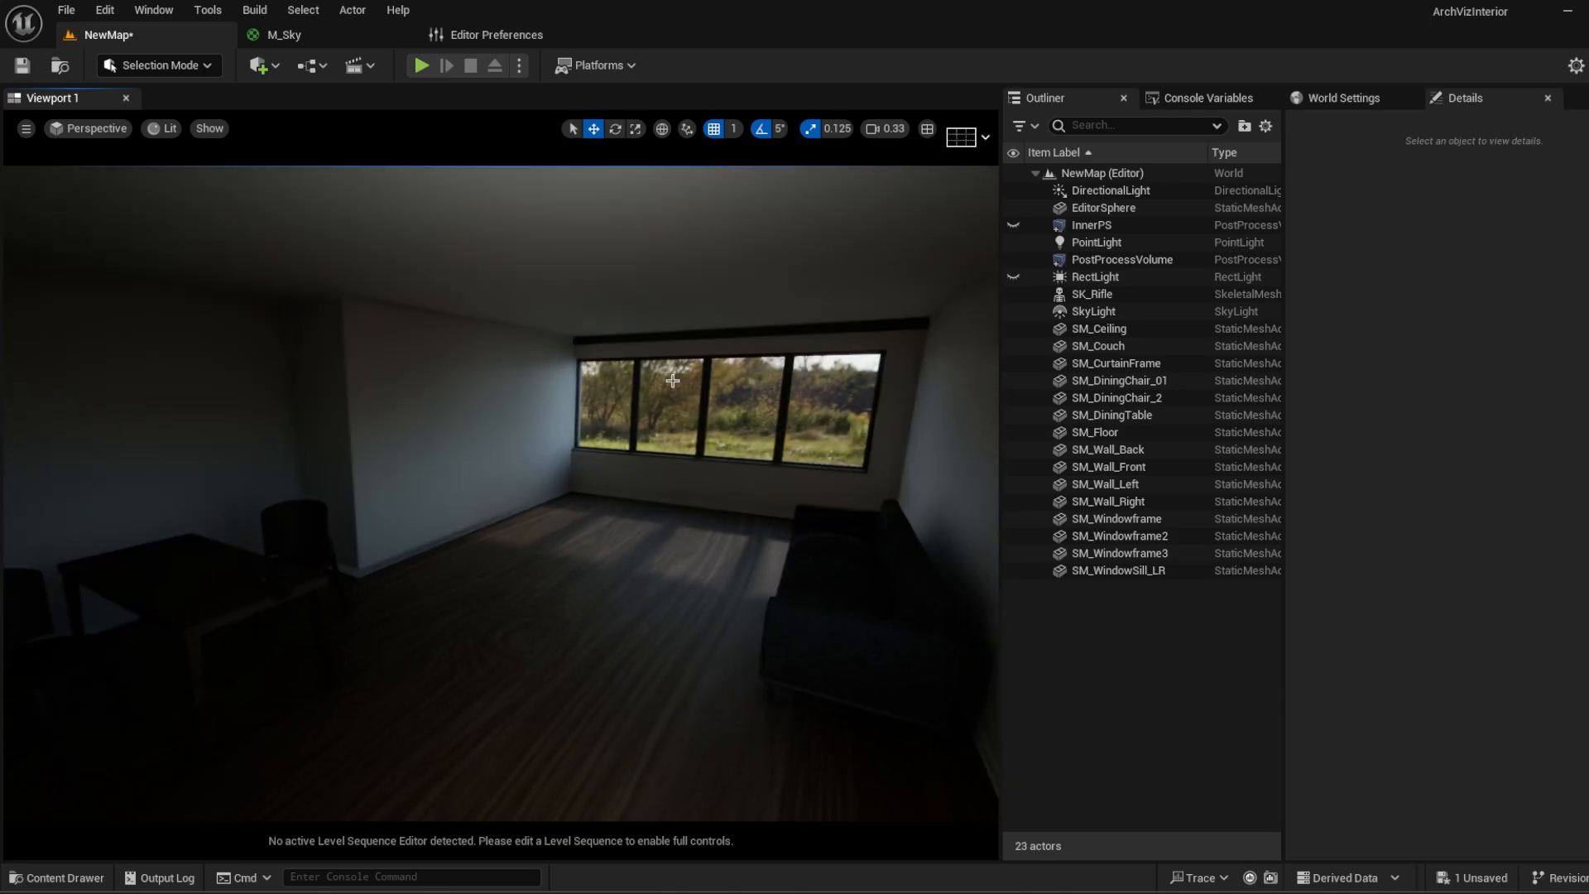
mouse_move(716, 660)
right_mouse_down()
mouse_move(529, 663)
mouse_move(716, 639)
right_mouse_up()
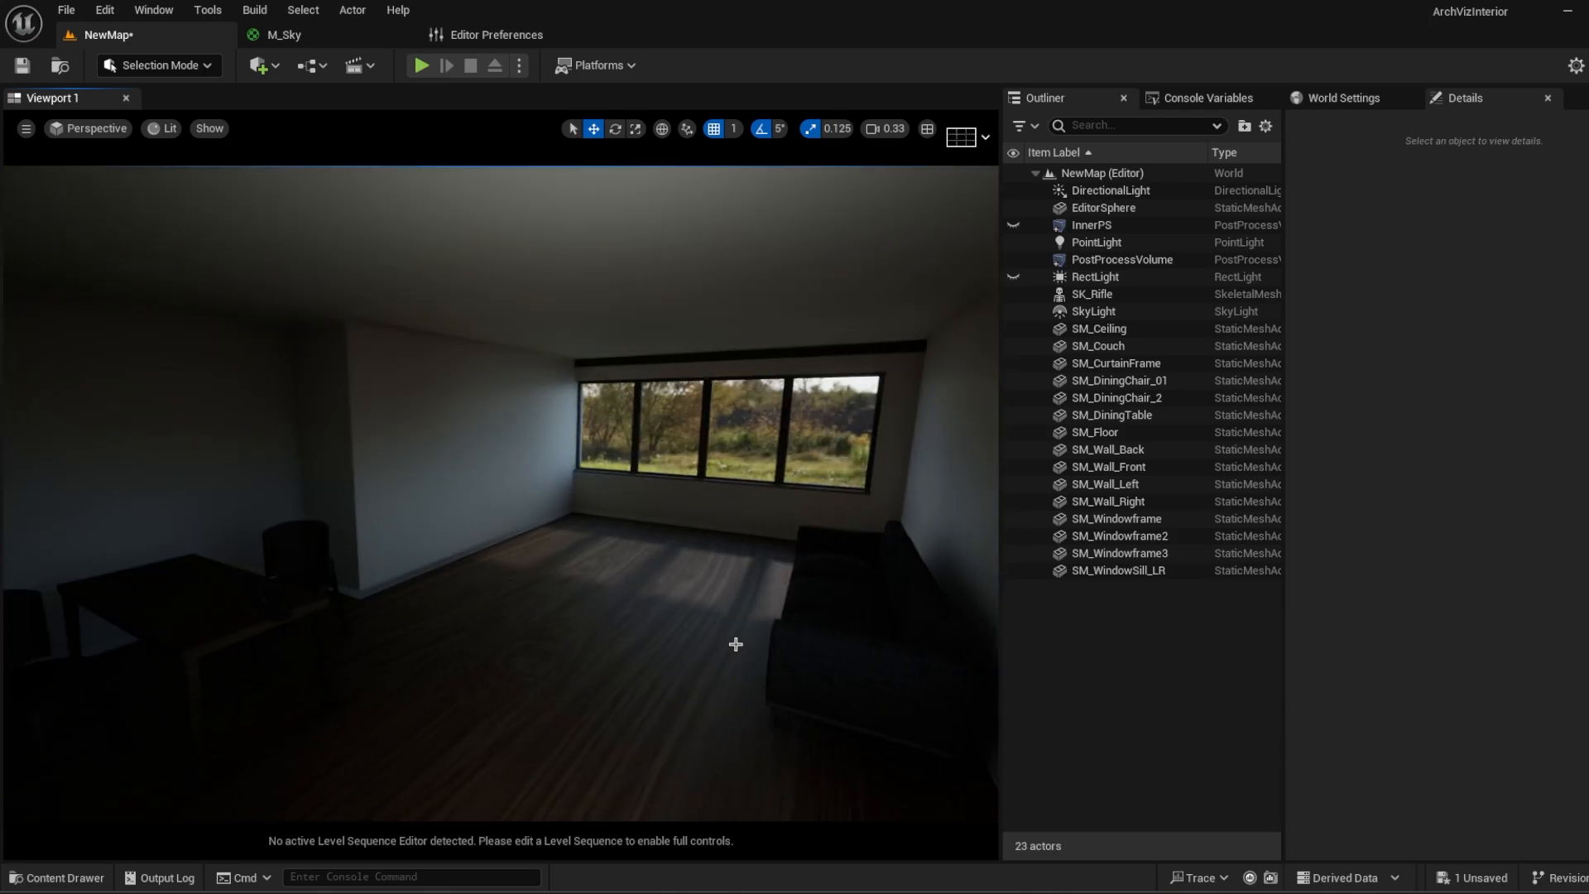